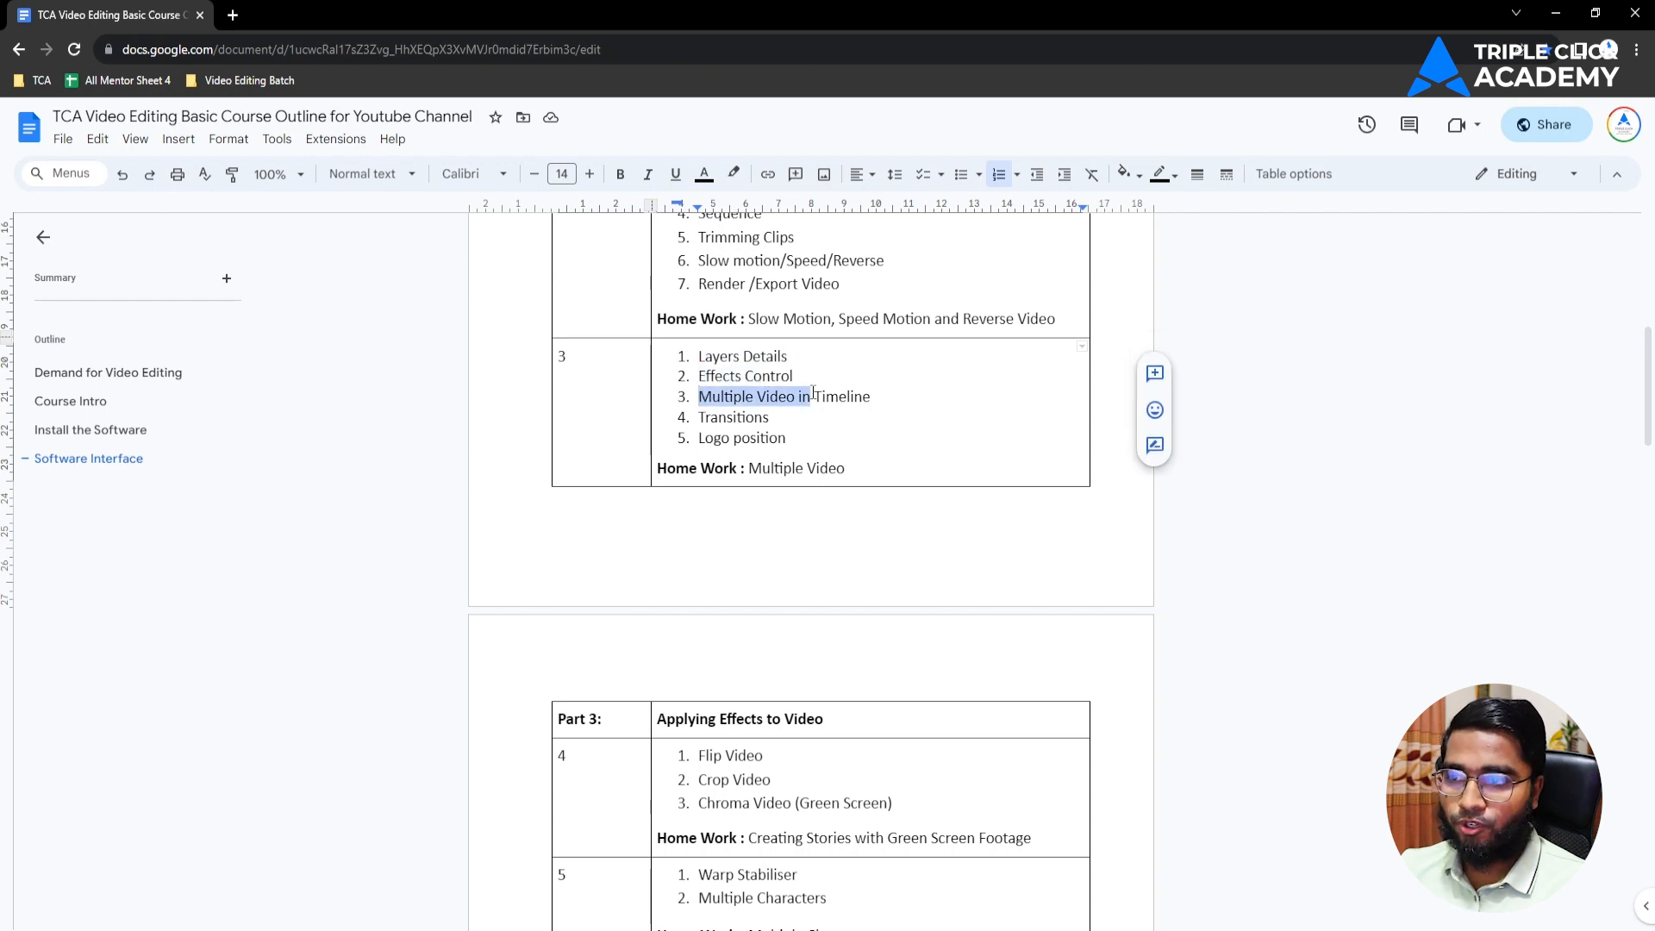
click(795, 398)
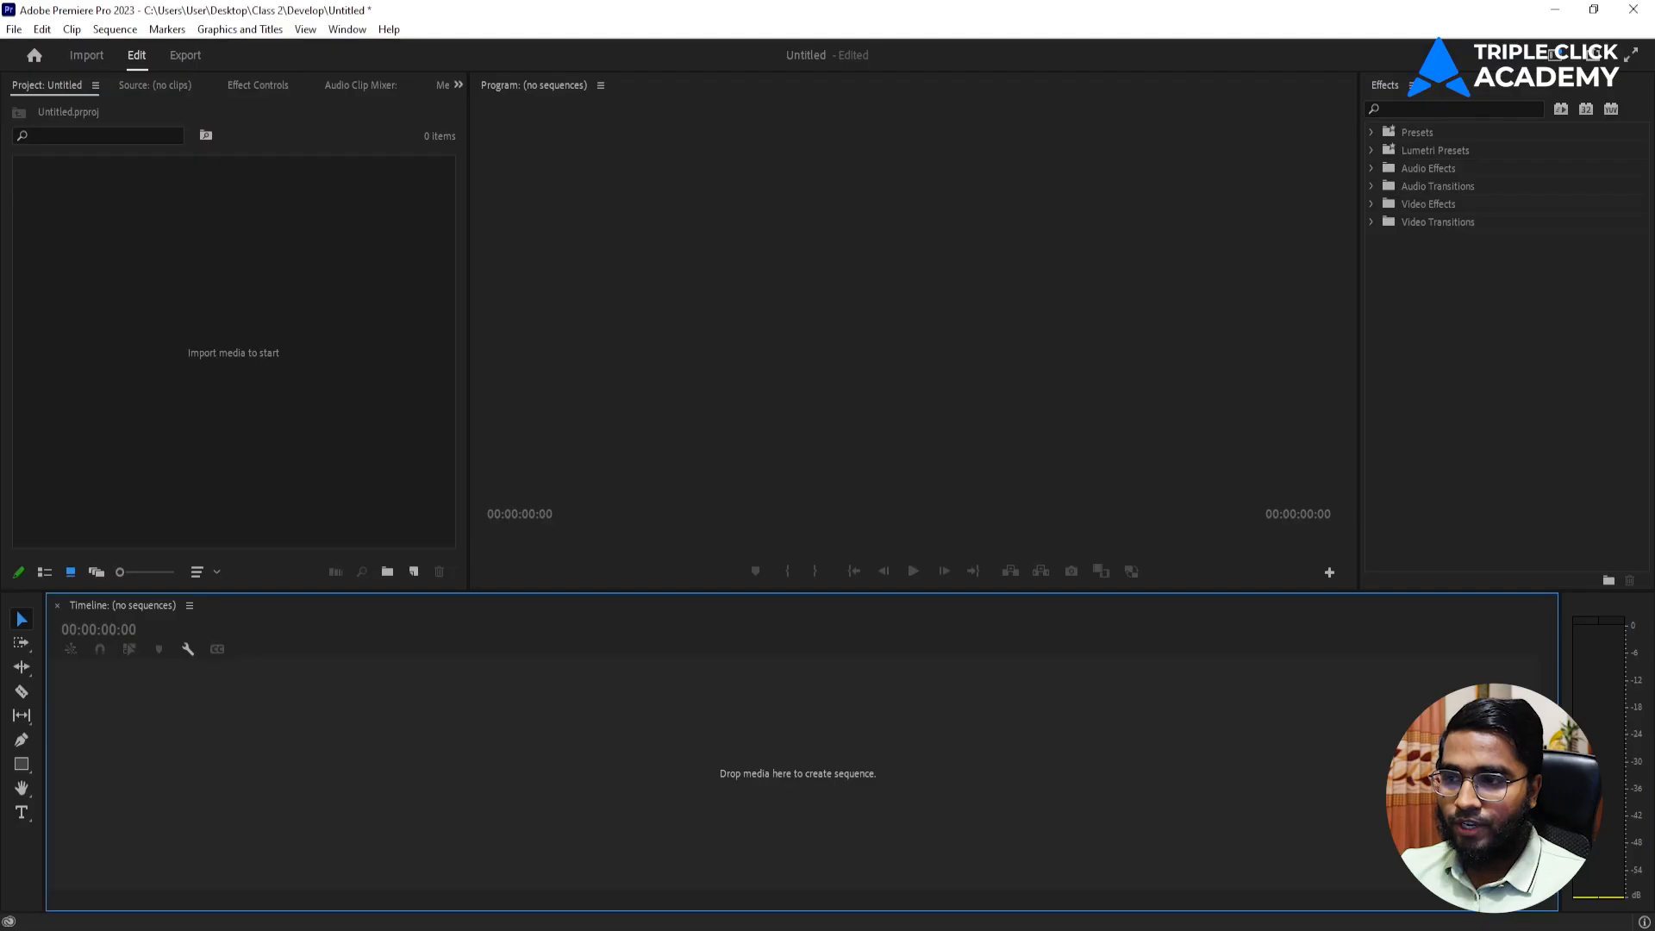
Import the clips CE0A6356, CE0A6357, CE0A6361 and CE0A6362 from New folder in Class Reference Video into the project.
click(342, 400)
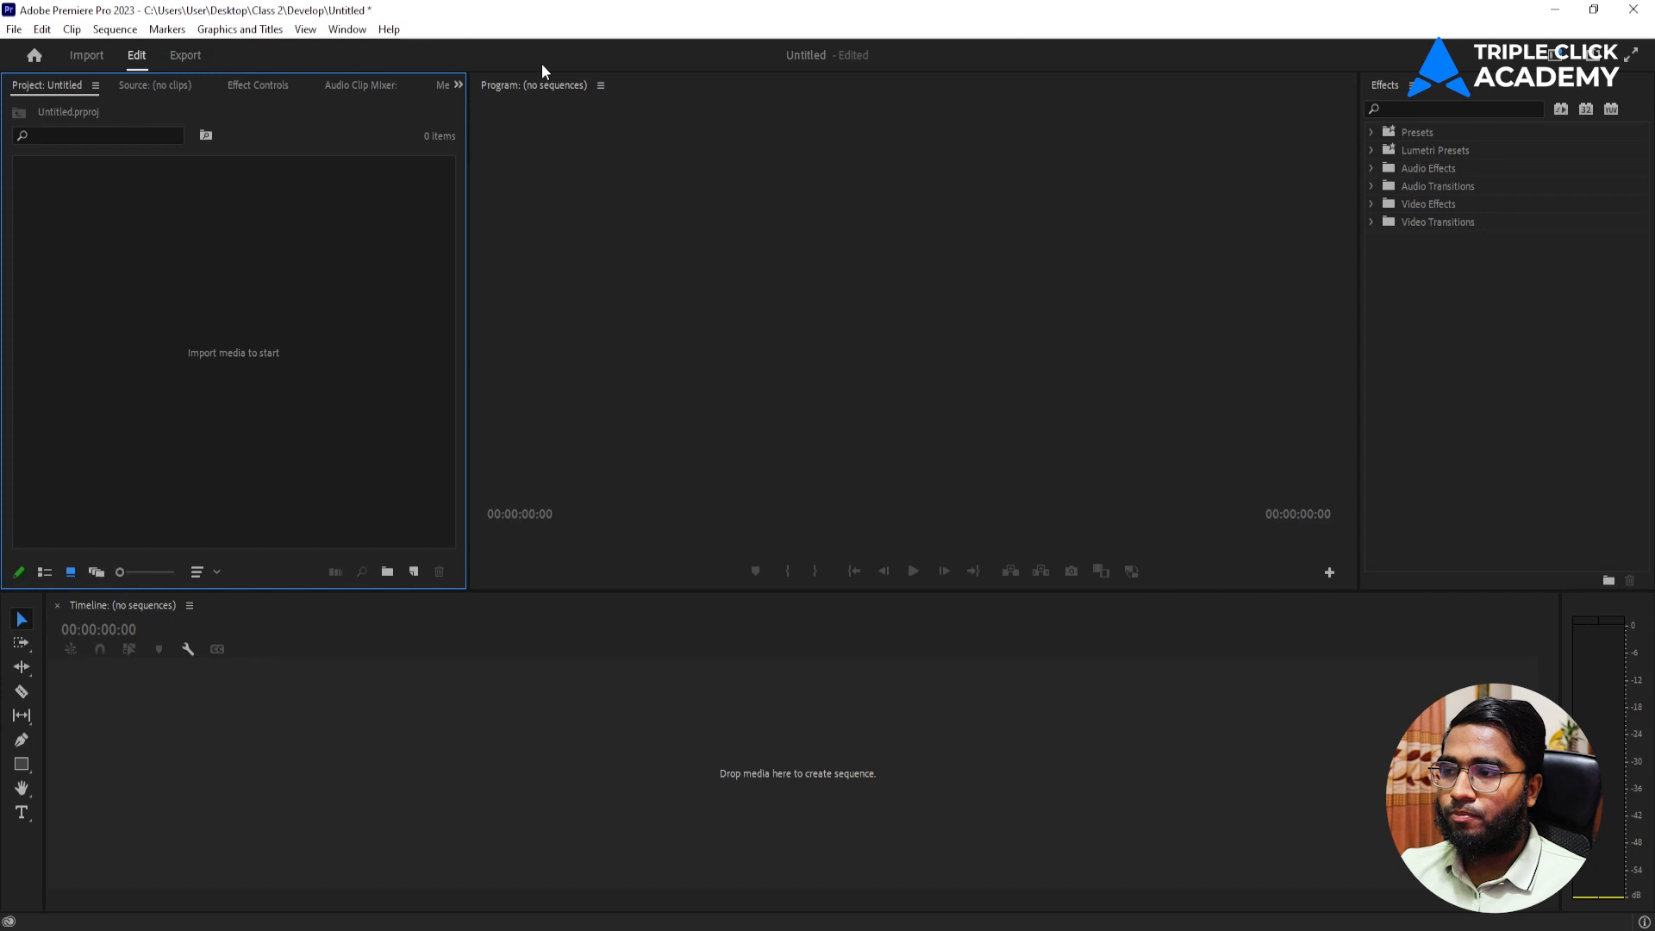
double_click(272, 355)
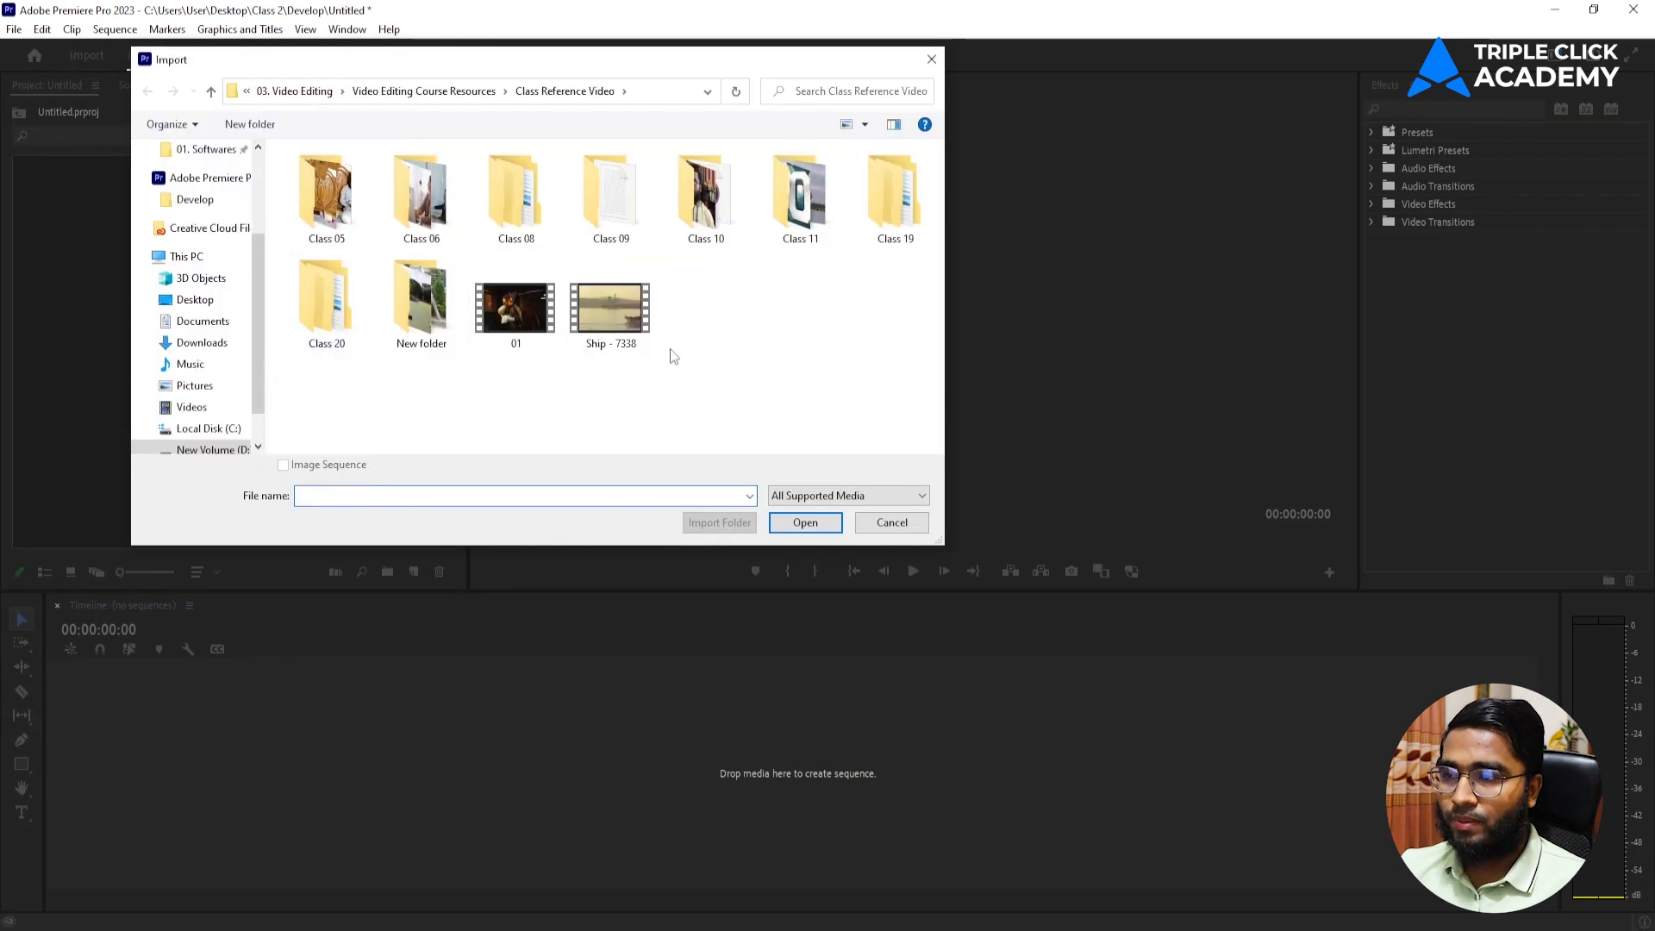
double_click(425, 319)
click(358, 216)
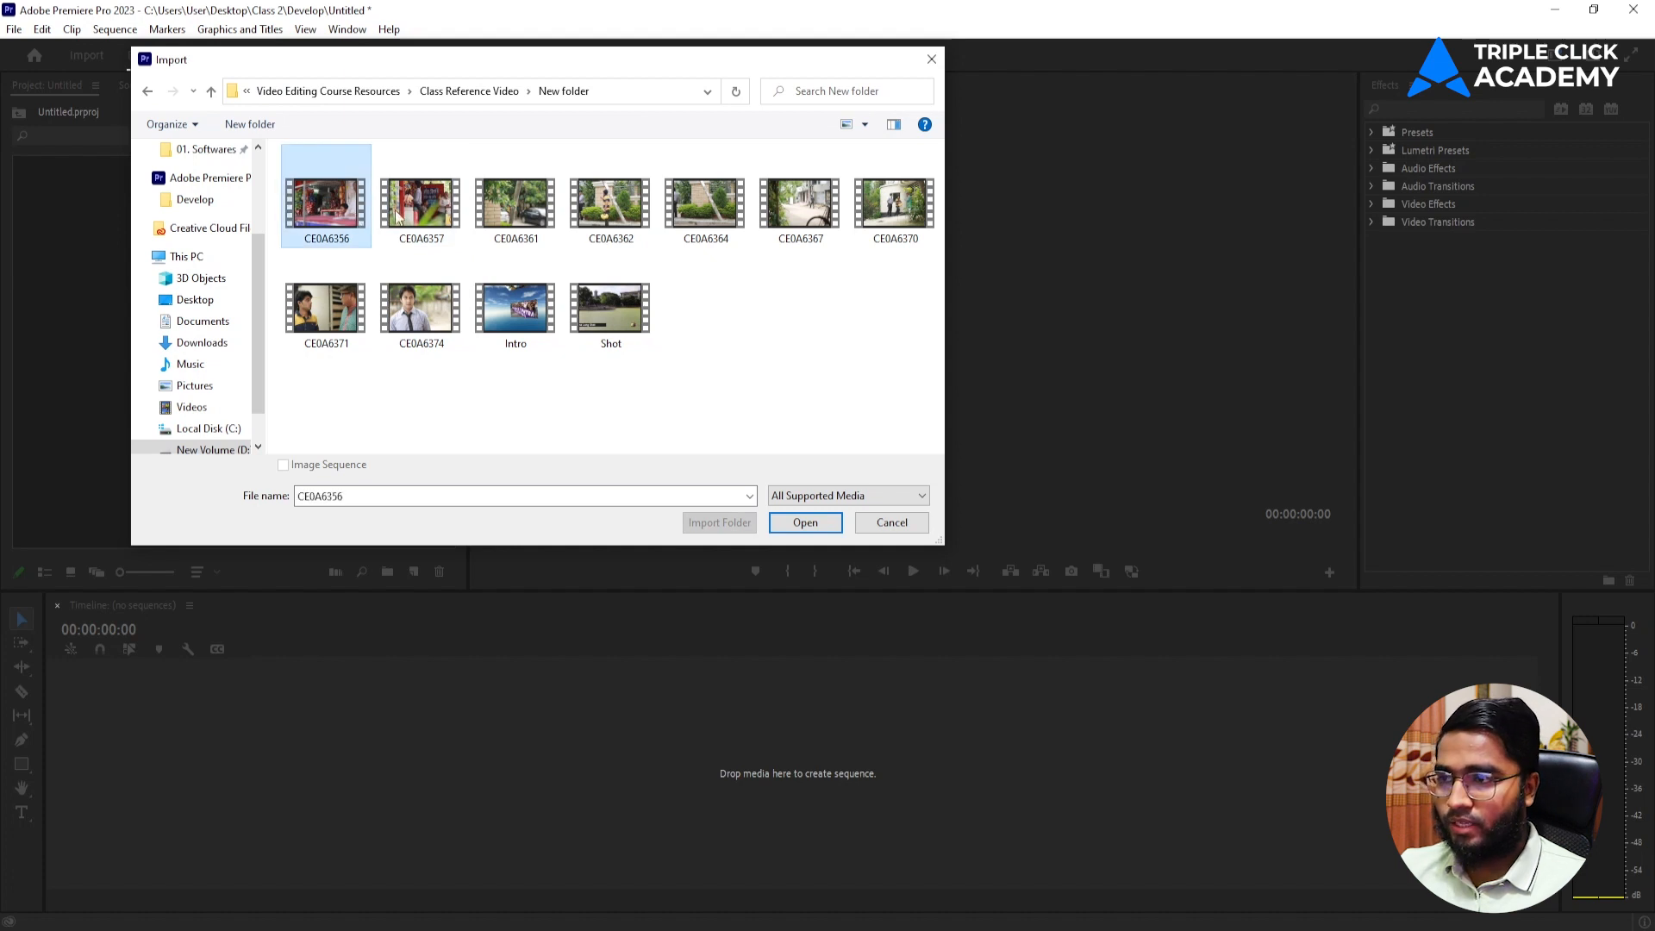
shift+click(589, 211)
click(805, 523)
click(408, 361)
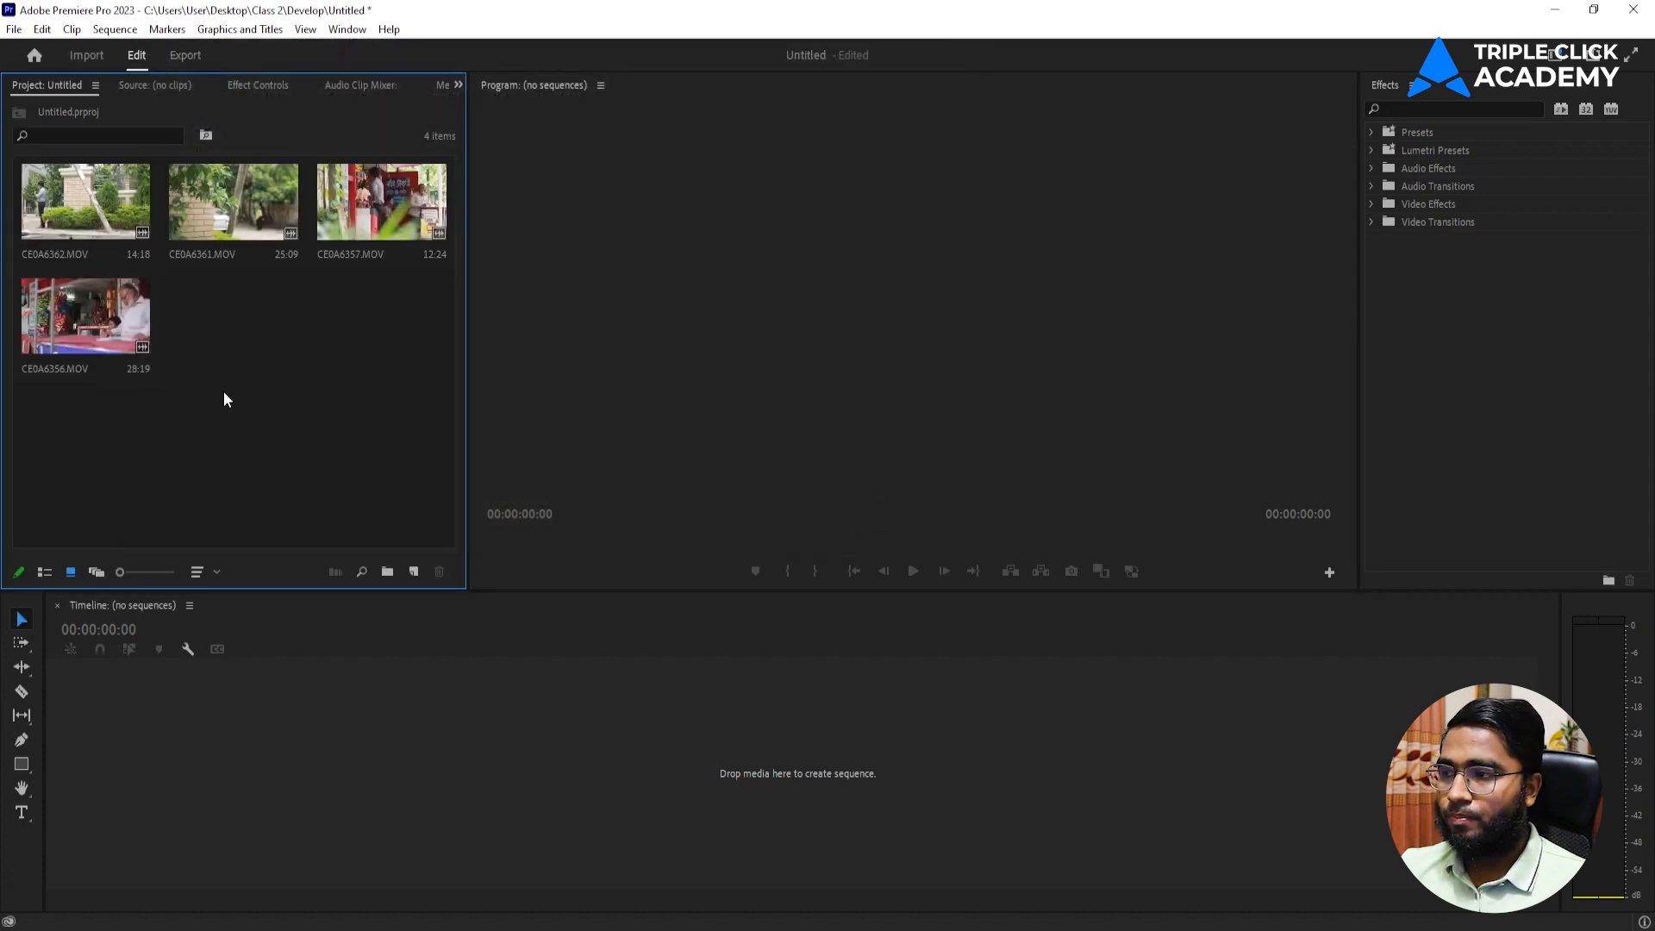
Create a sequence from CE0A6356.MOV by placing the clip in the empty timeline.
drag(132, 354, 716, 738)
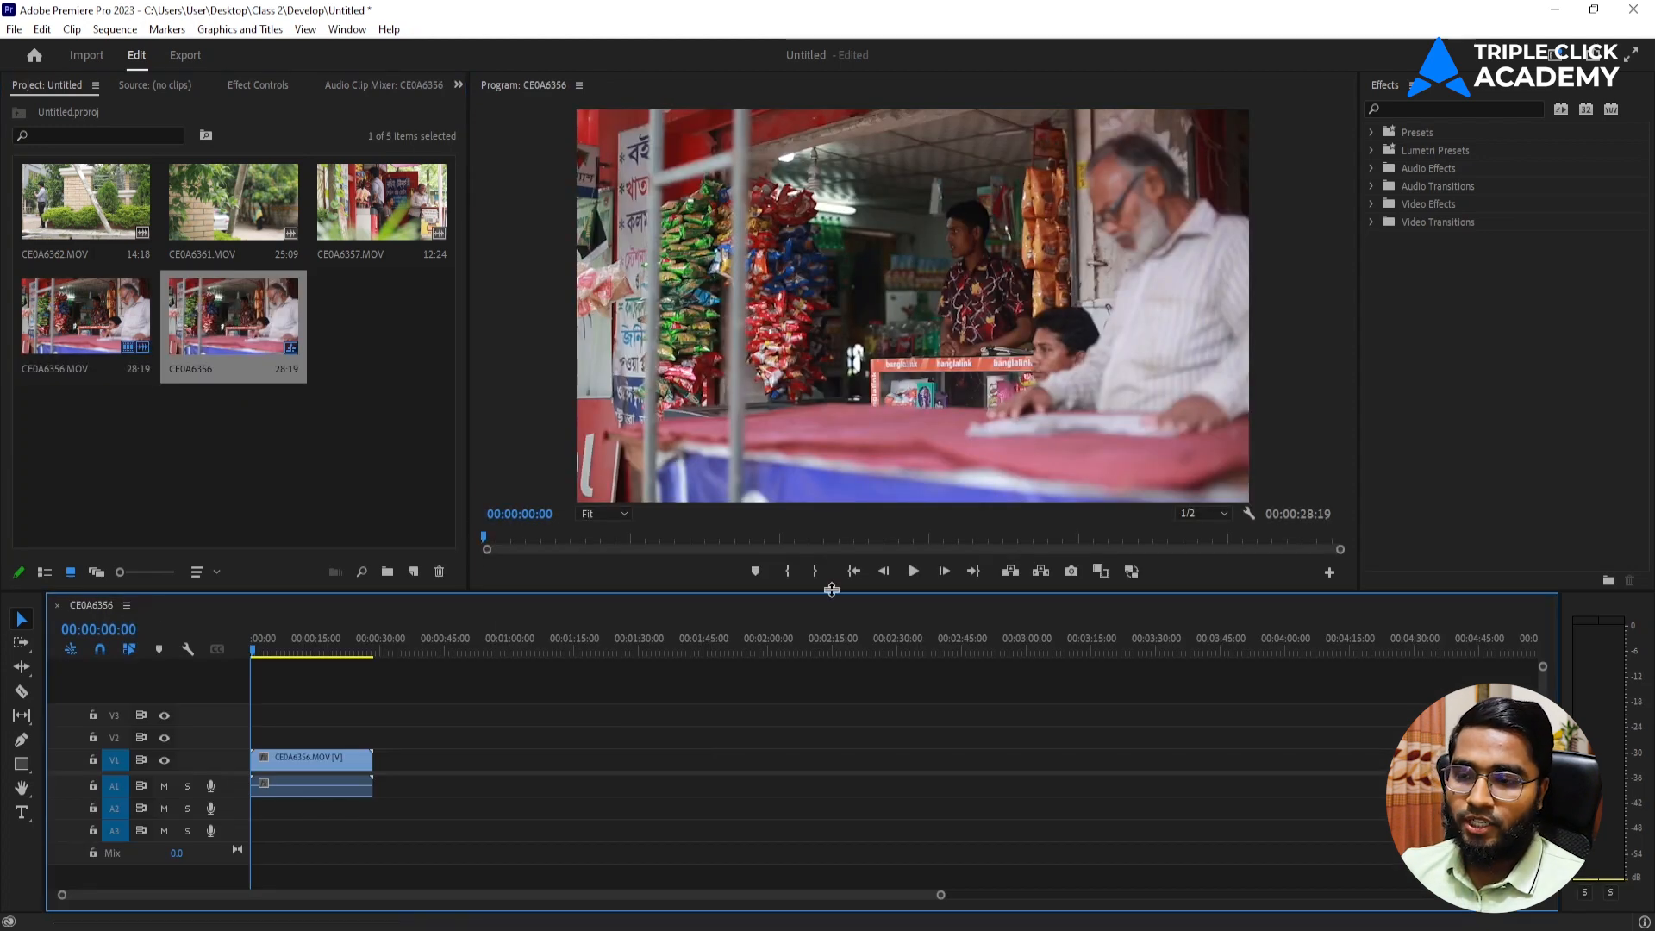
drag(940, 898, 386, 895)
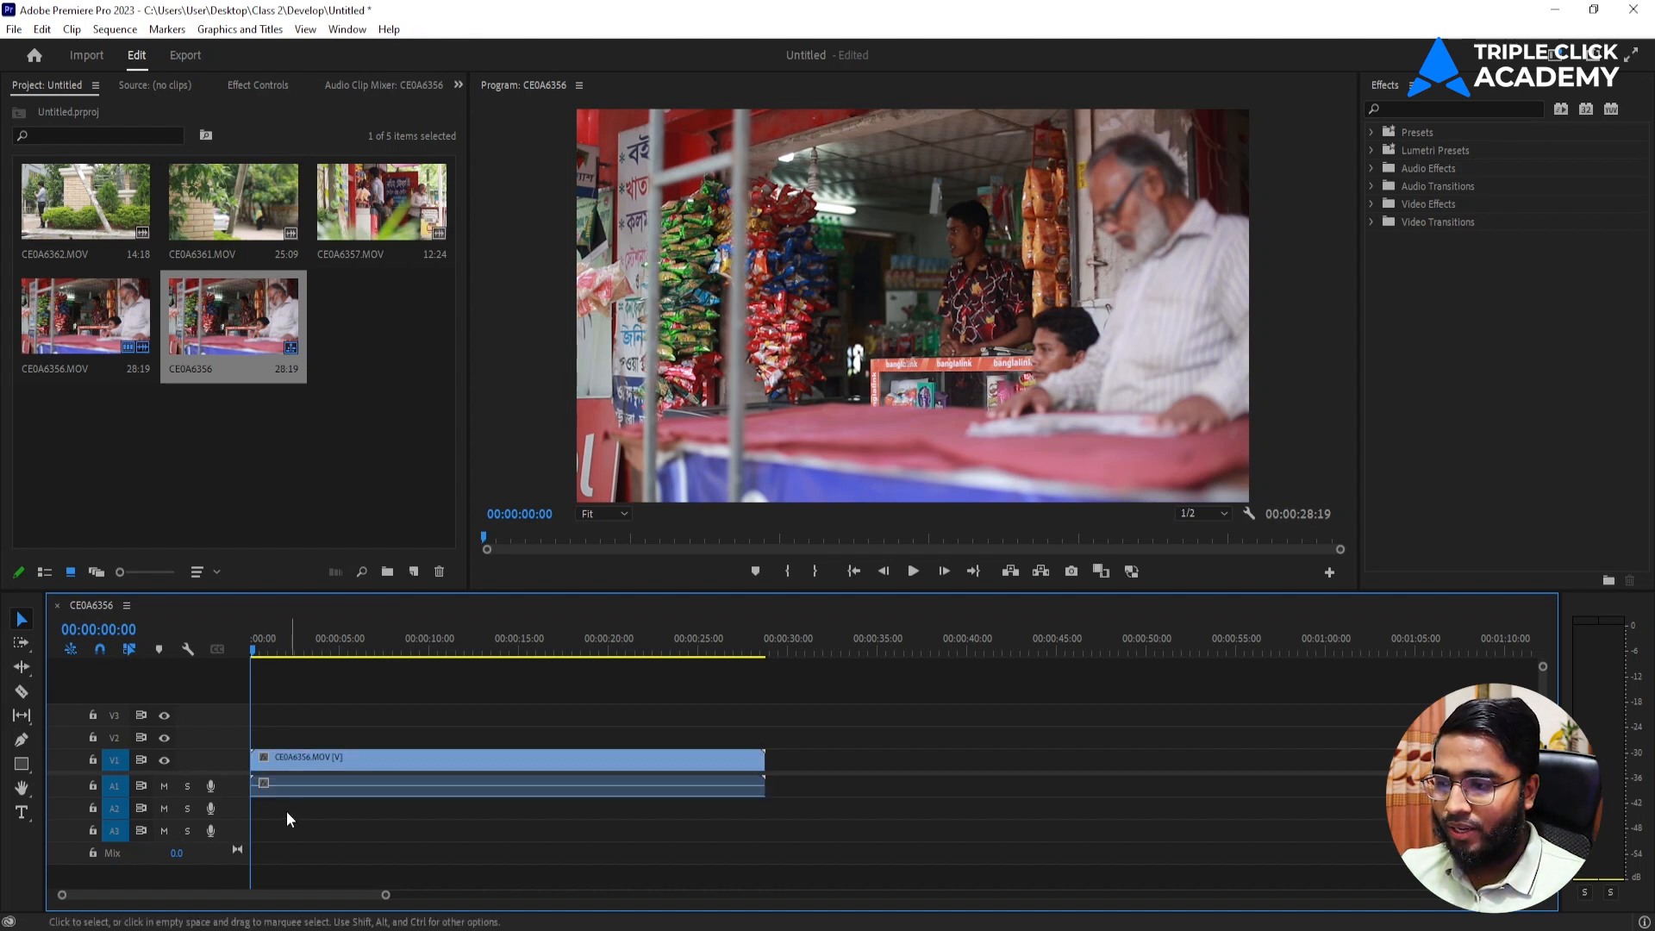
click(276, 792)
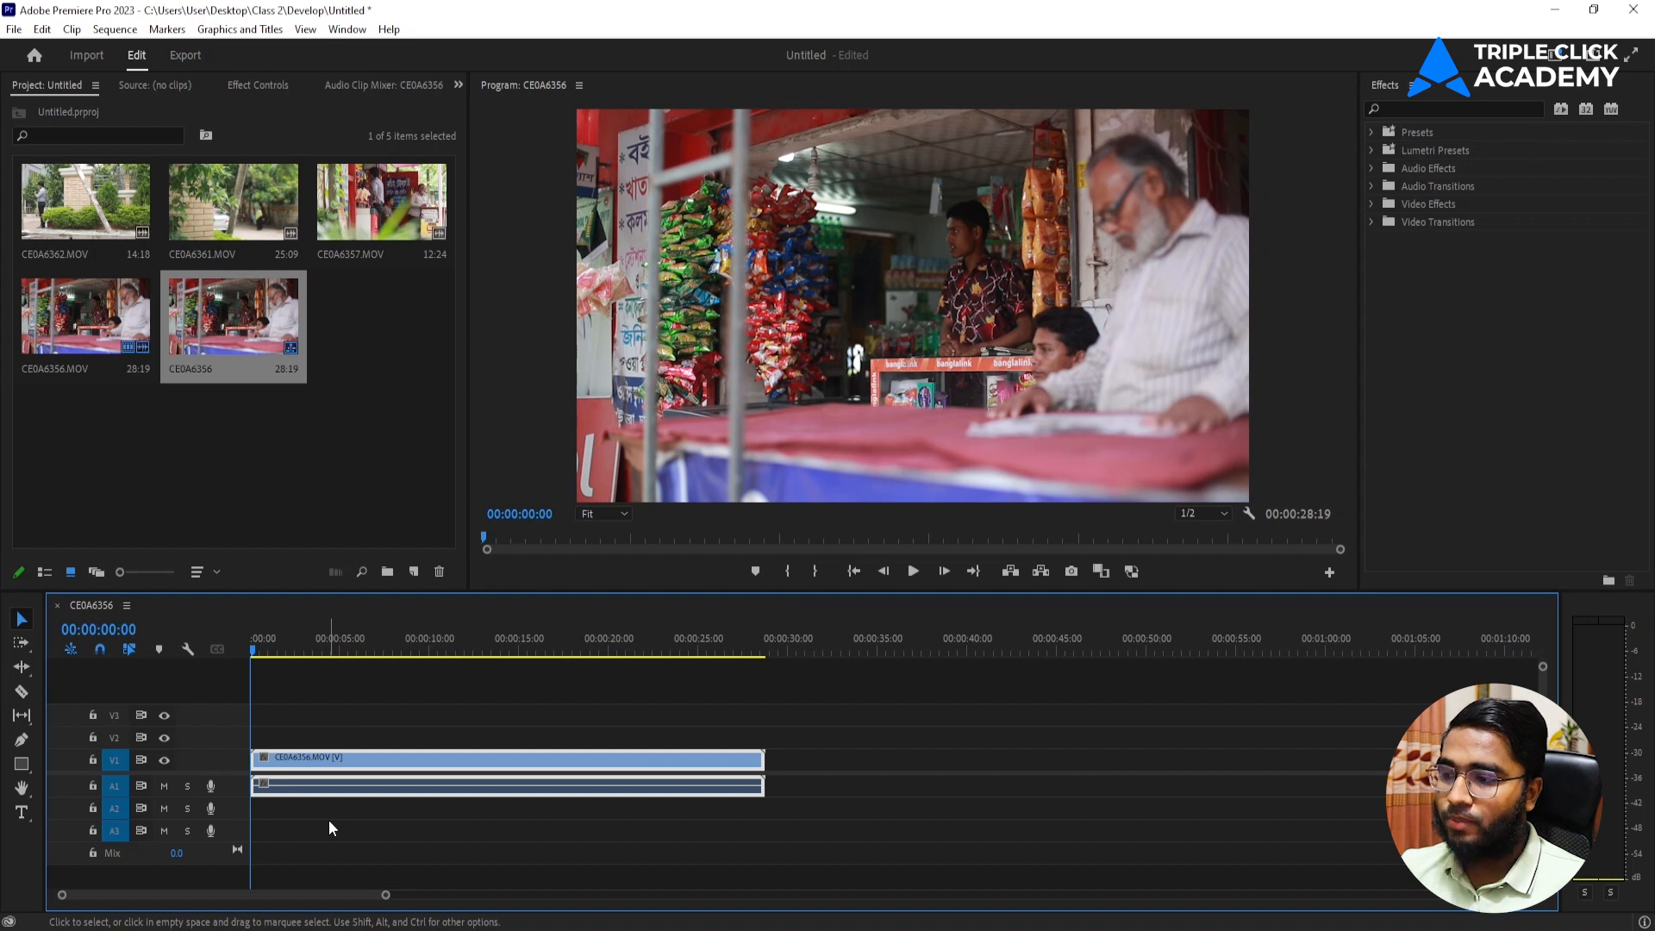
click(390, 723)
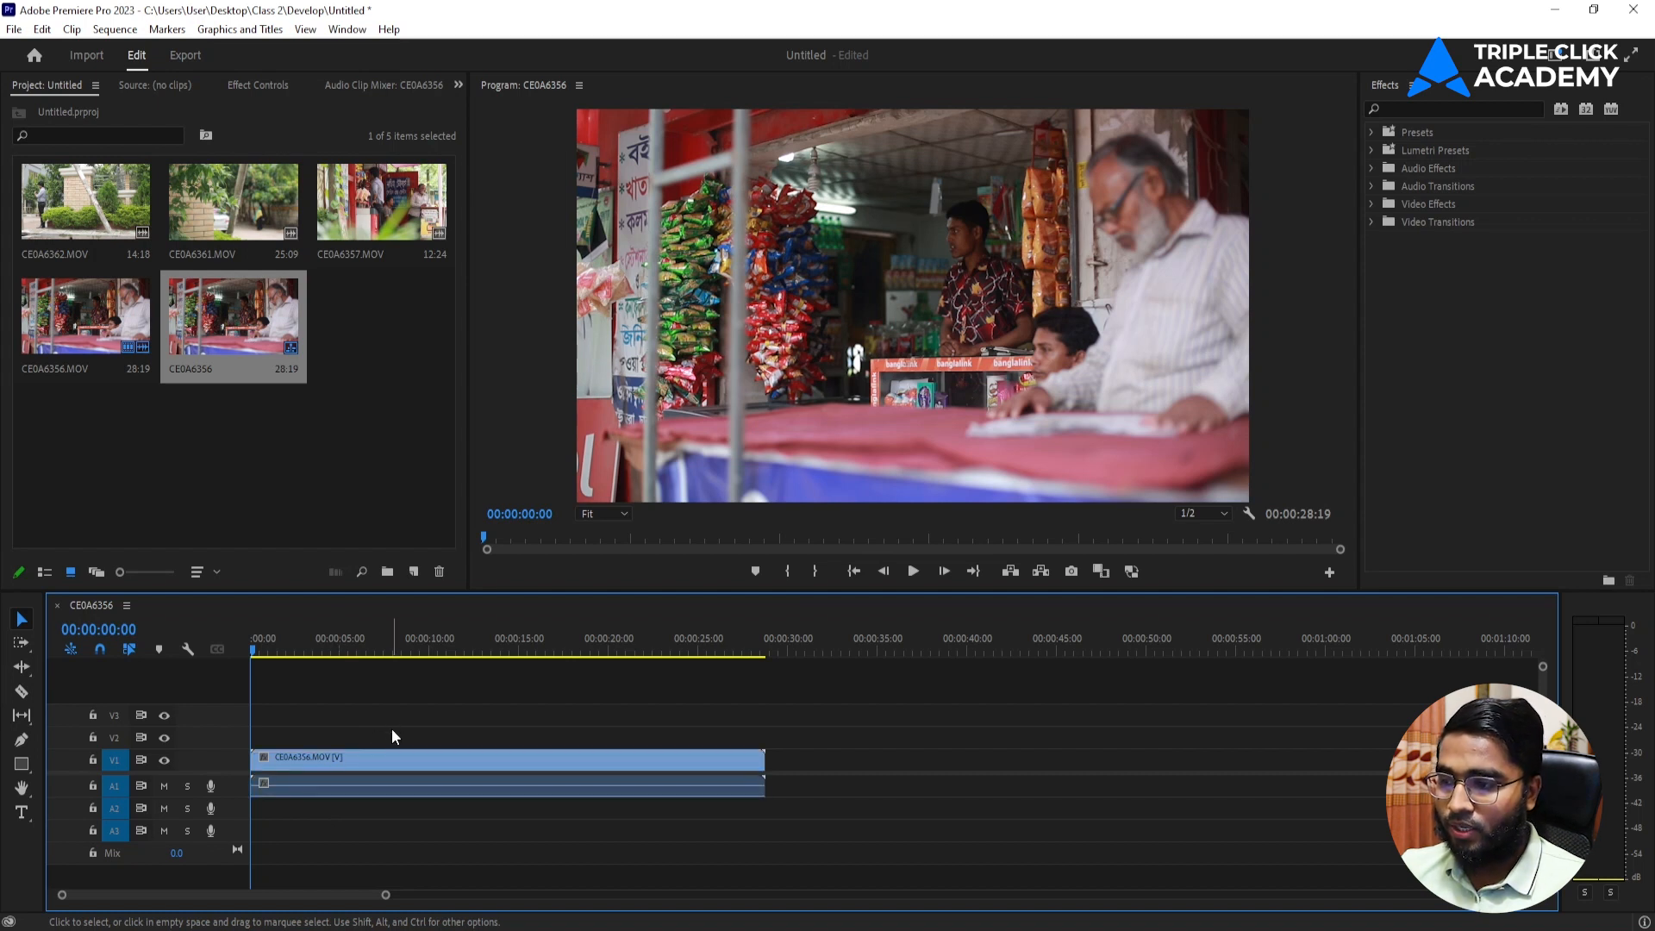
drag(387, 896, 494, 871)
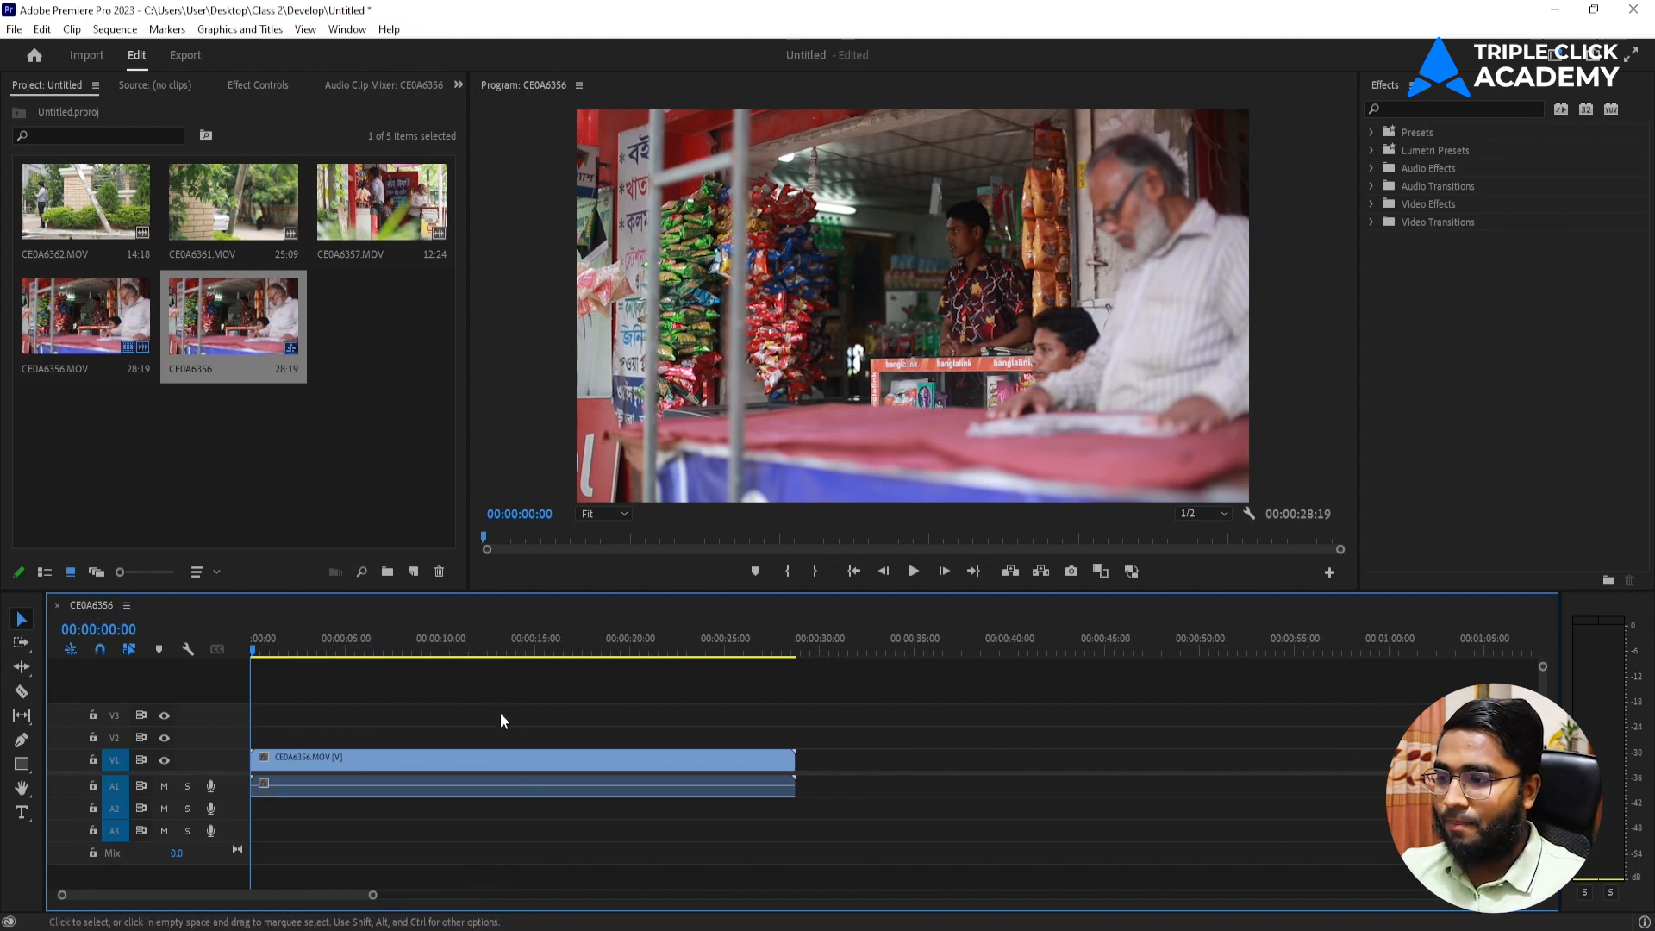
Try the track output toggles, switching the V1 video track's visibility off and back on.
click(165, 715)
click(167, 759)
click(168, 759)
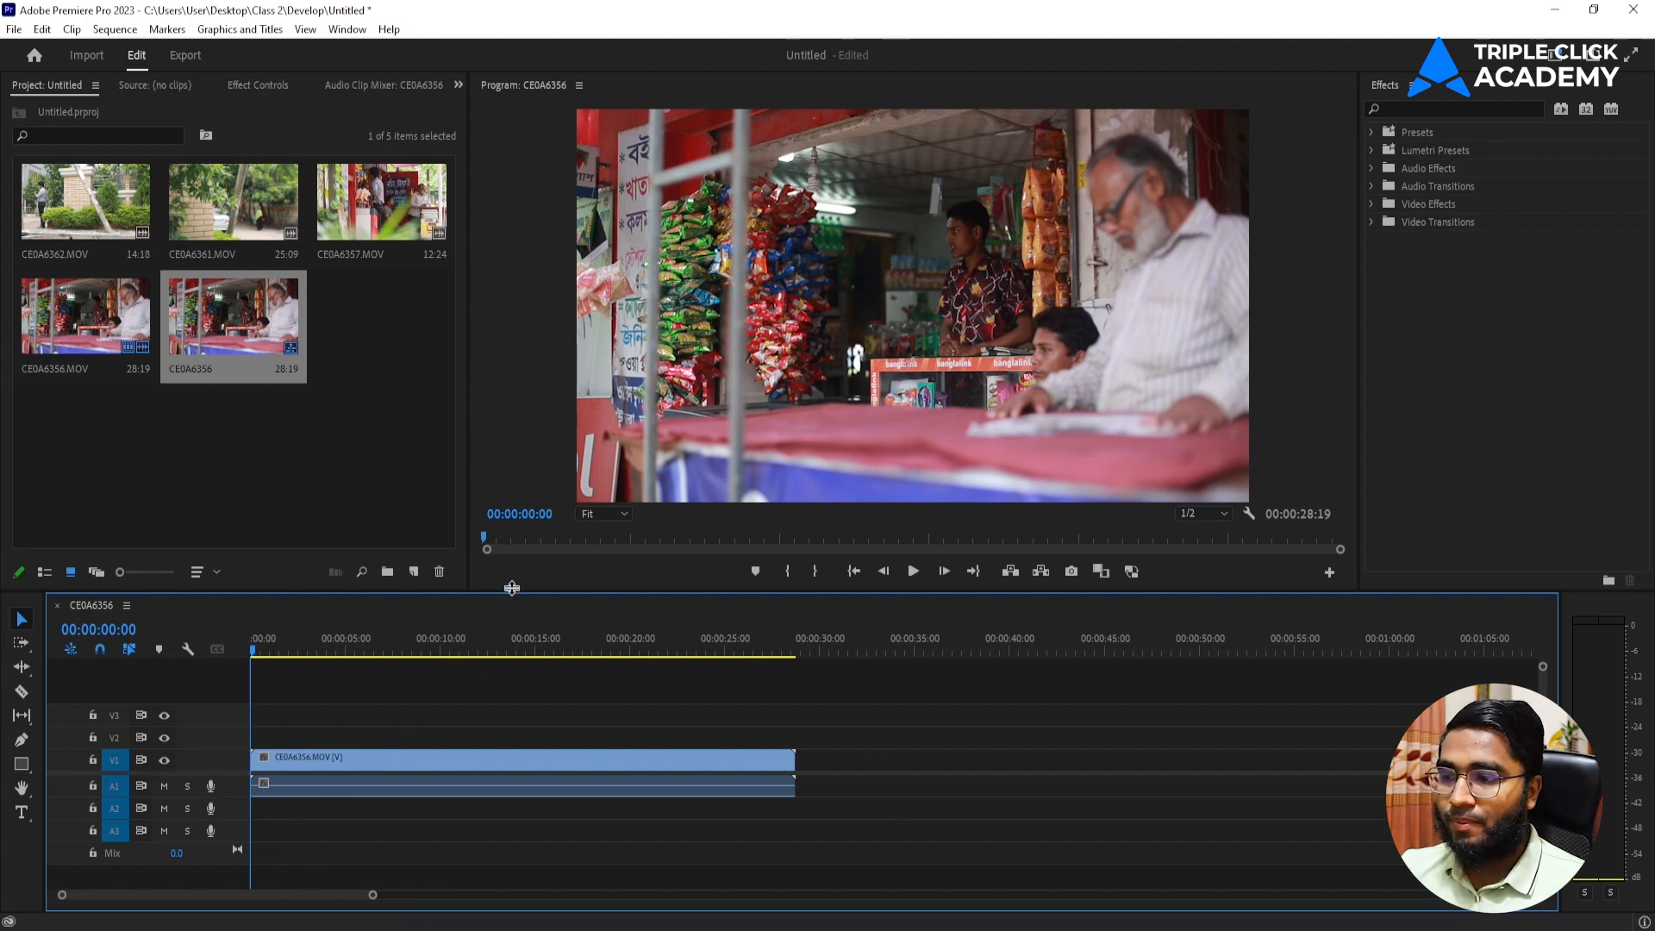
Add one video track after Video 3 and one standard audio track after Audio 3, and undo the addition.
drag(509, 609, 508, 597)
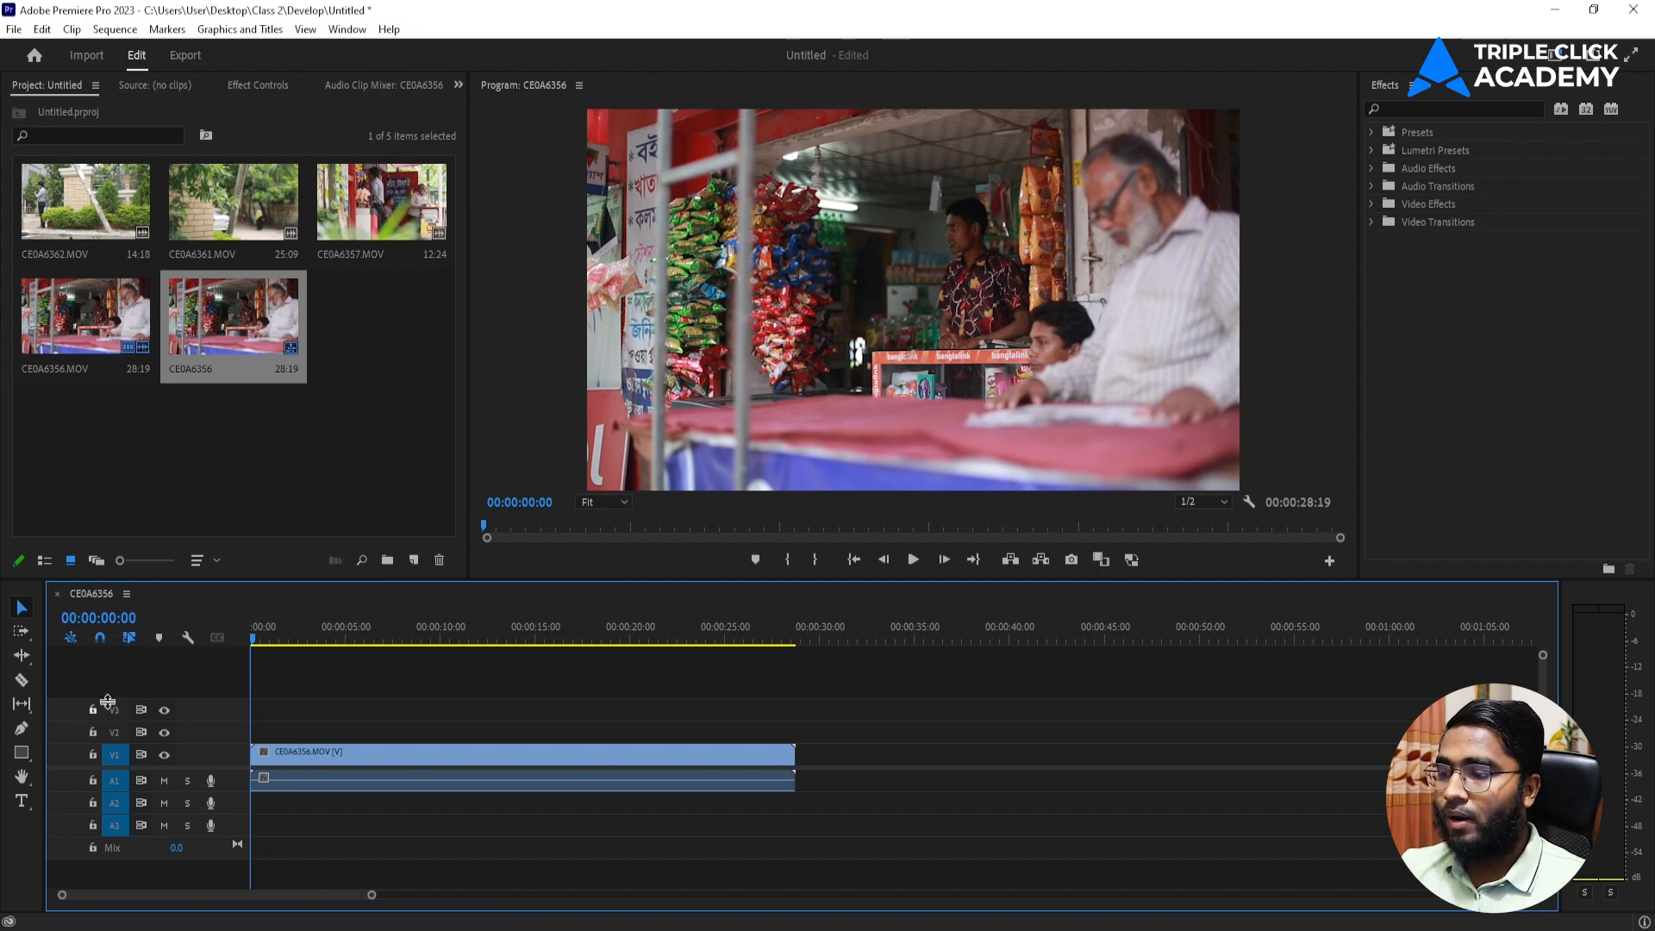
right_click(182, 678)
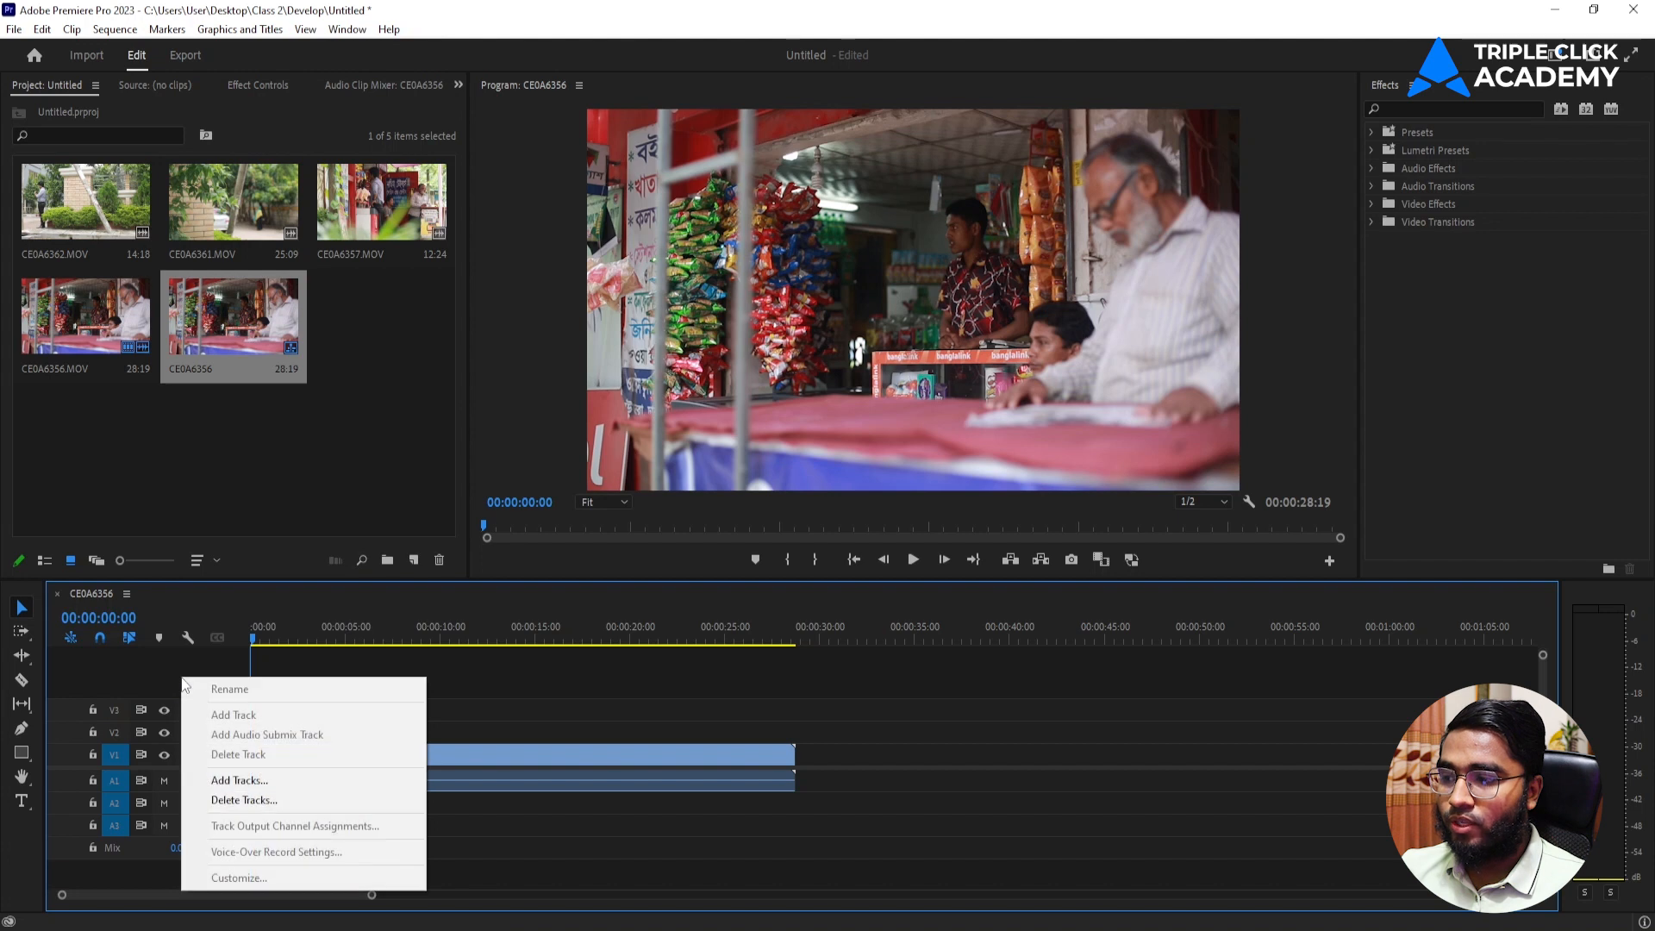
click(239, 781)
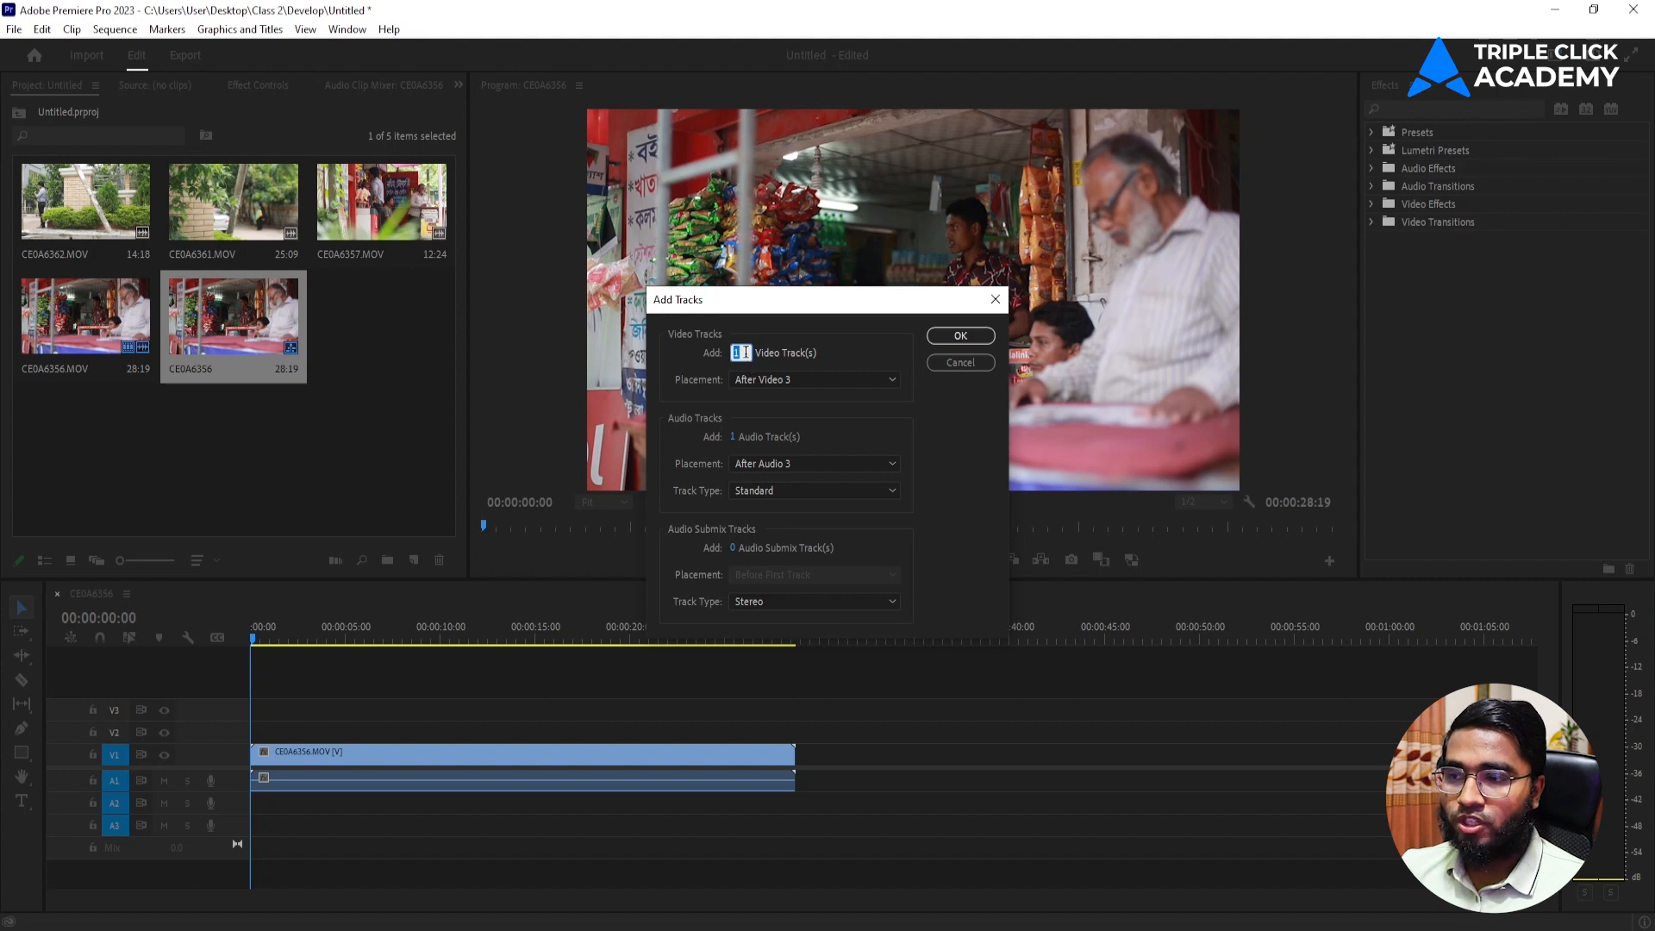
click(957, 338)
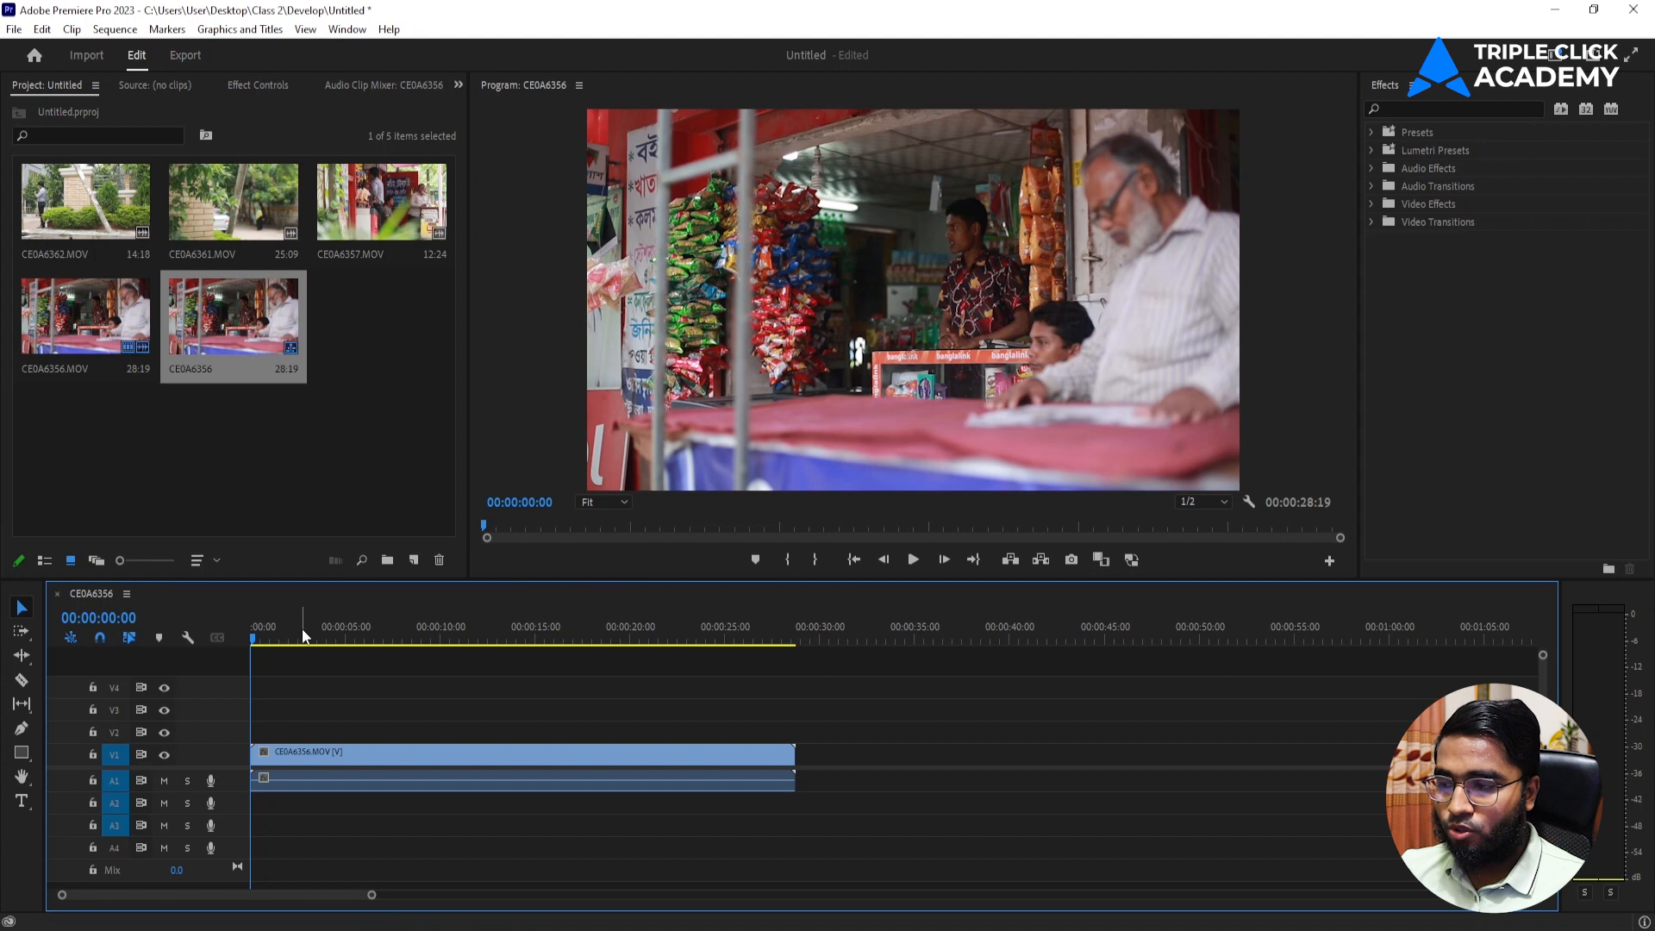
key(ctrl+z)
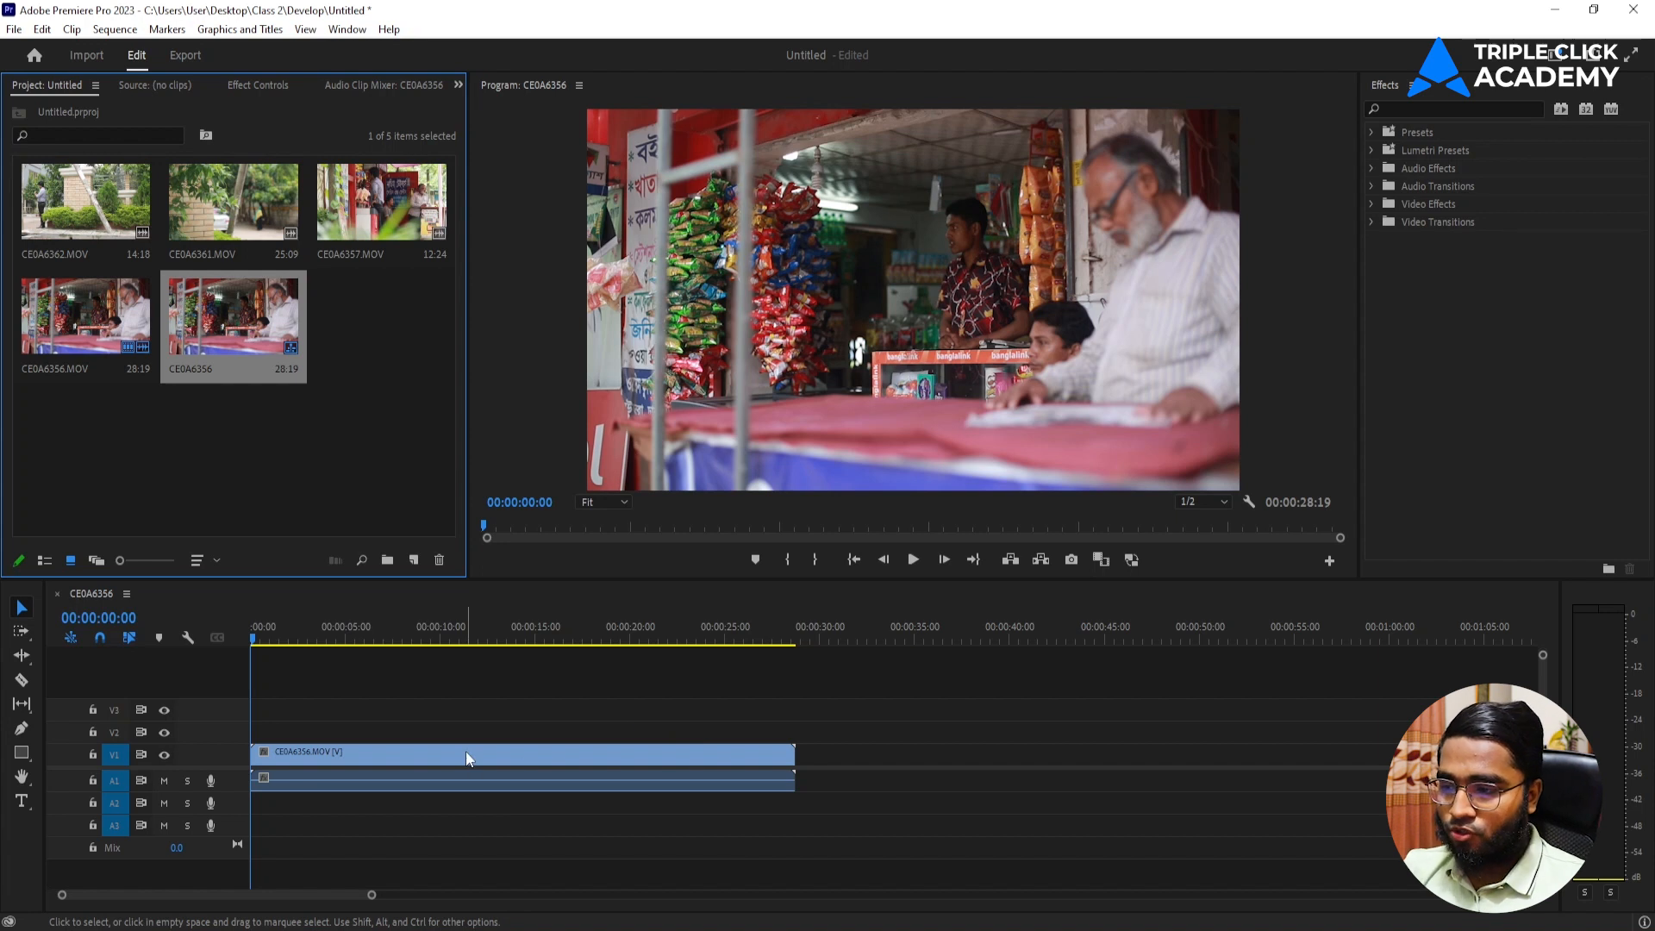
Select the CE0A6356.MOV clip on V1 and display its Effect Controls.
click(557, 752)
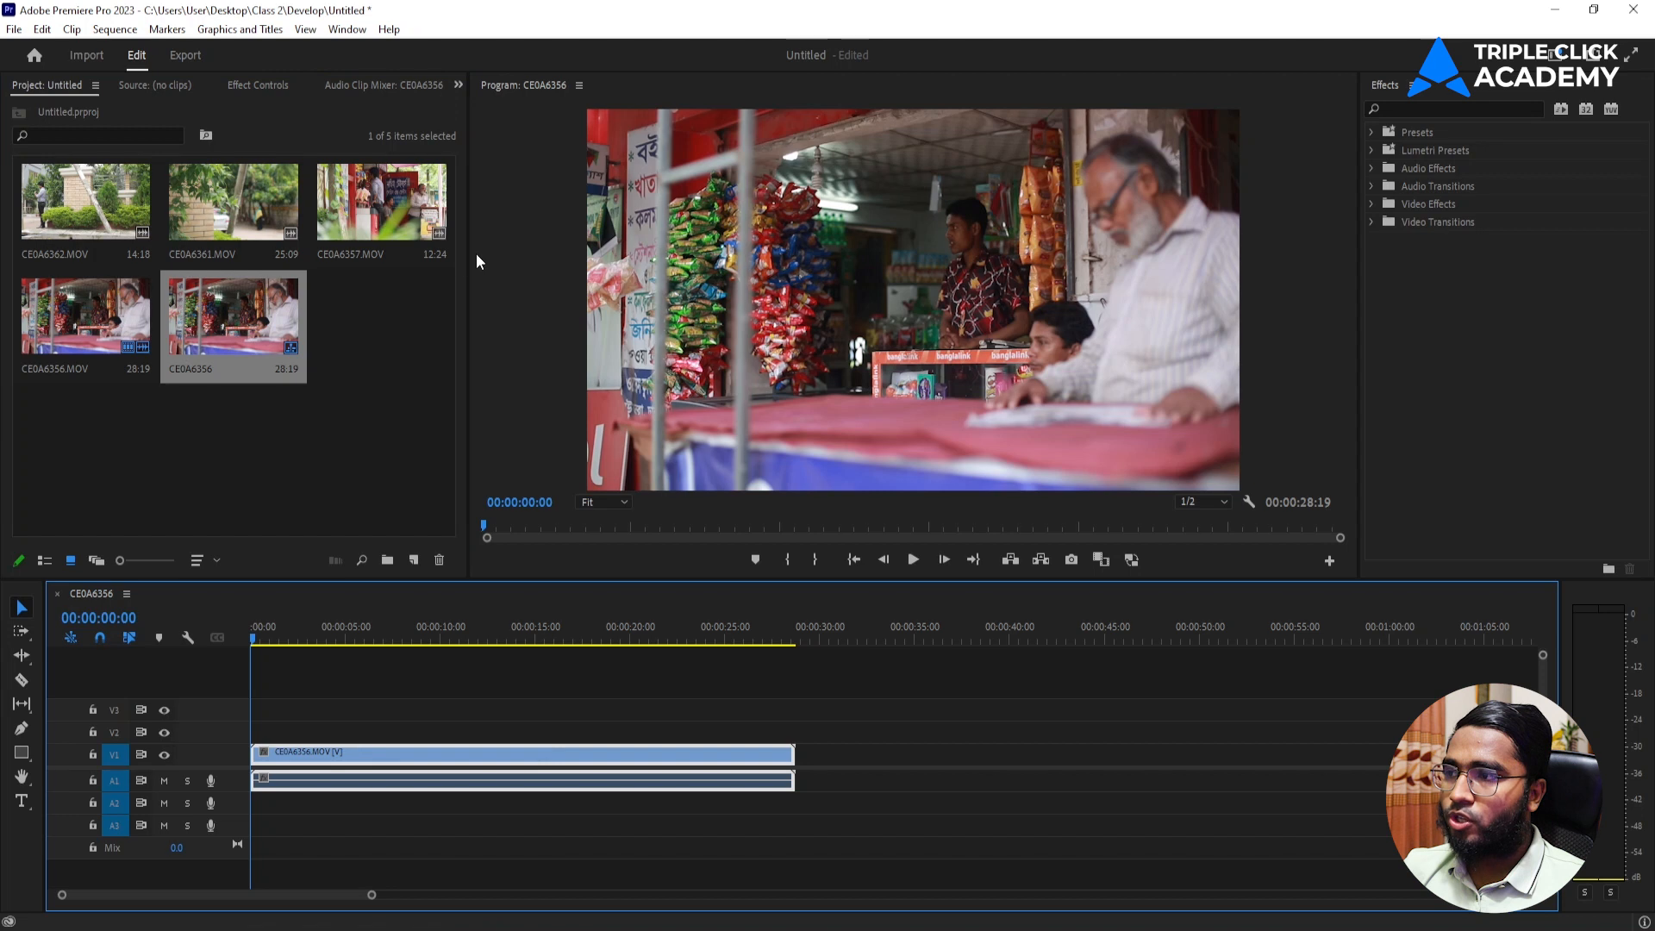
click(238, 85)
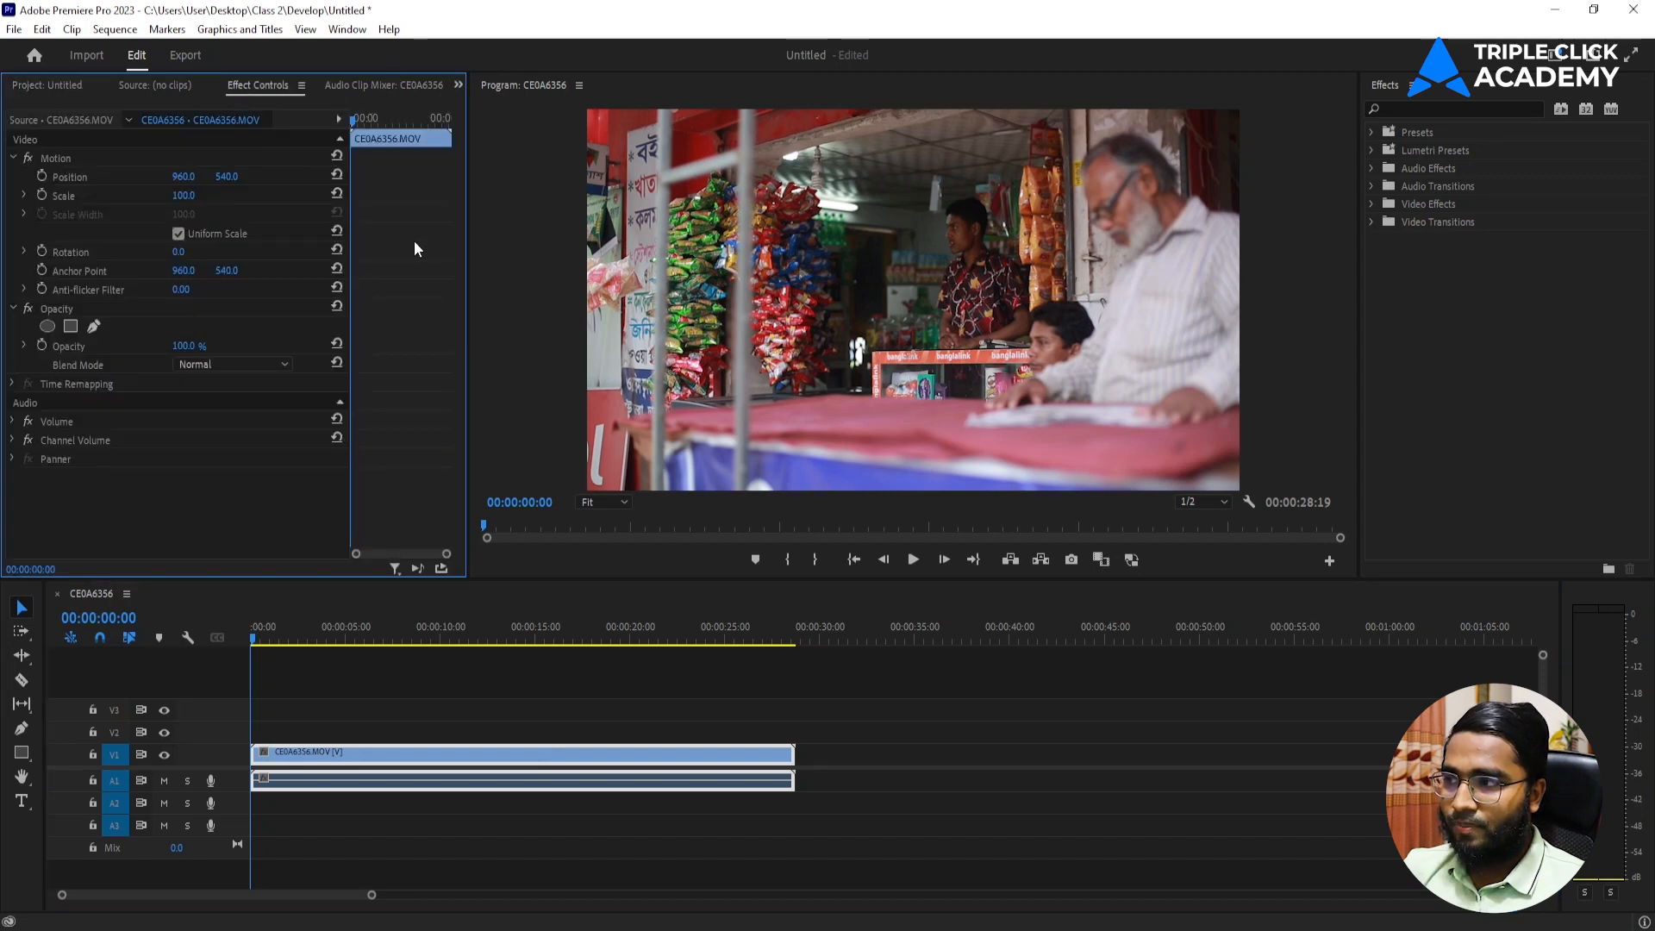
click(347, 29)
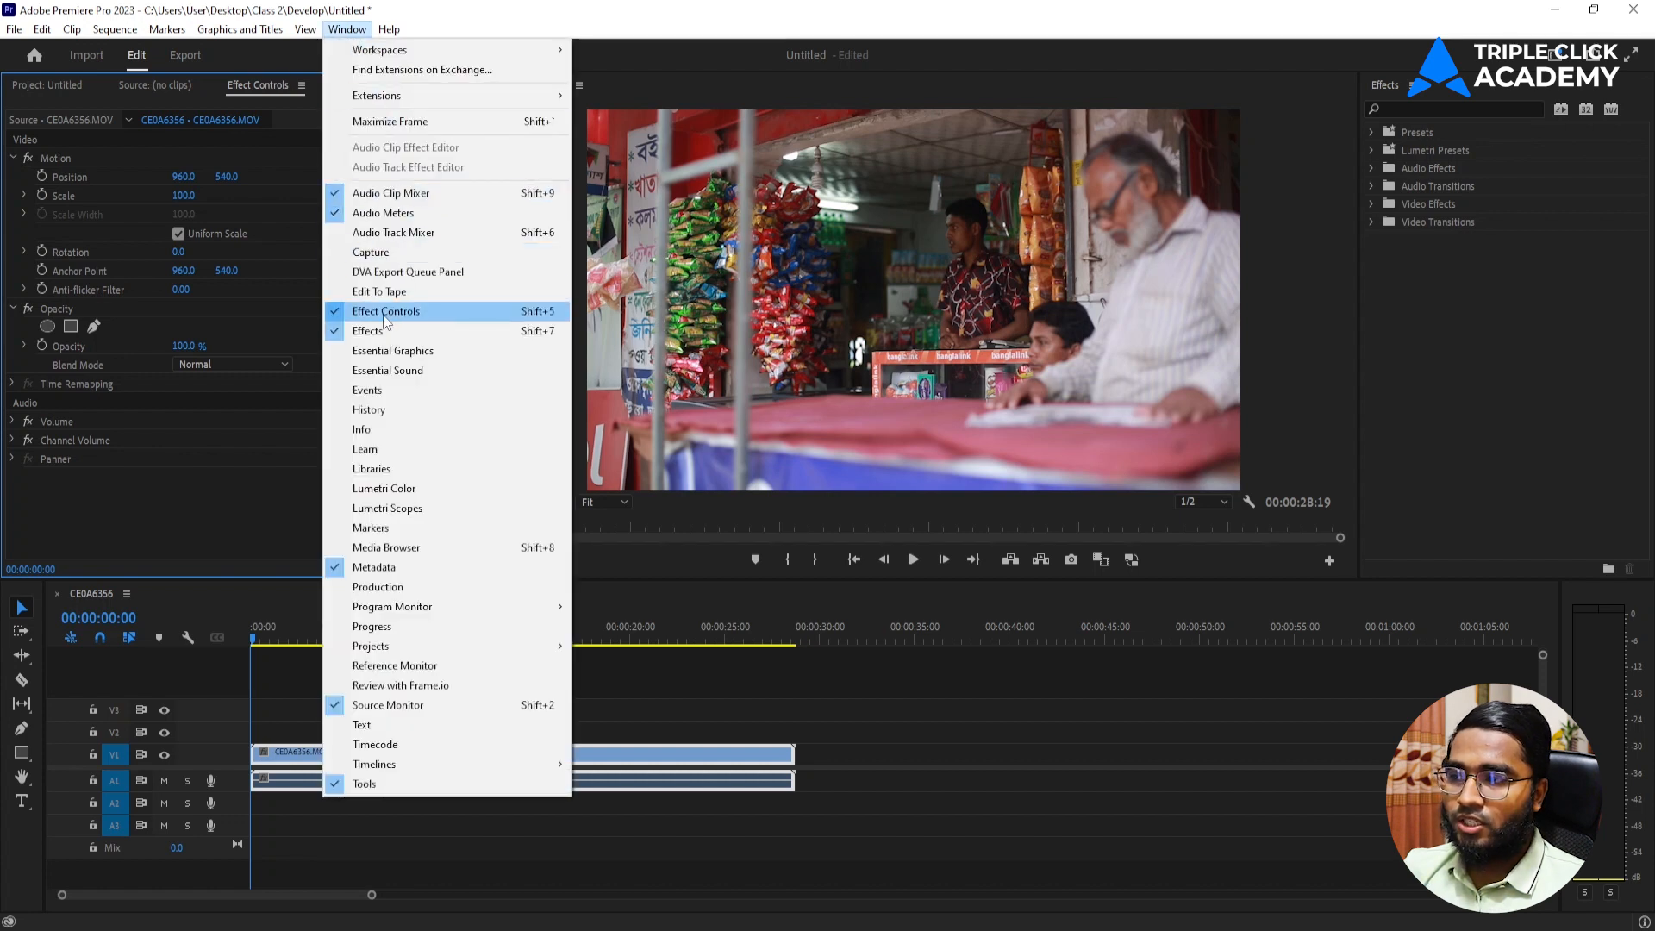
click(174, 493)
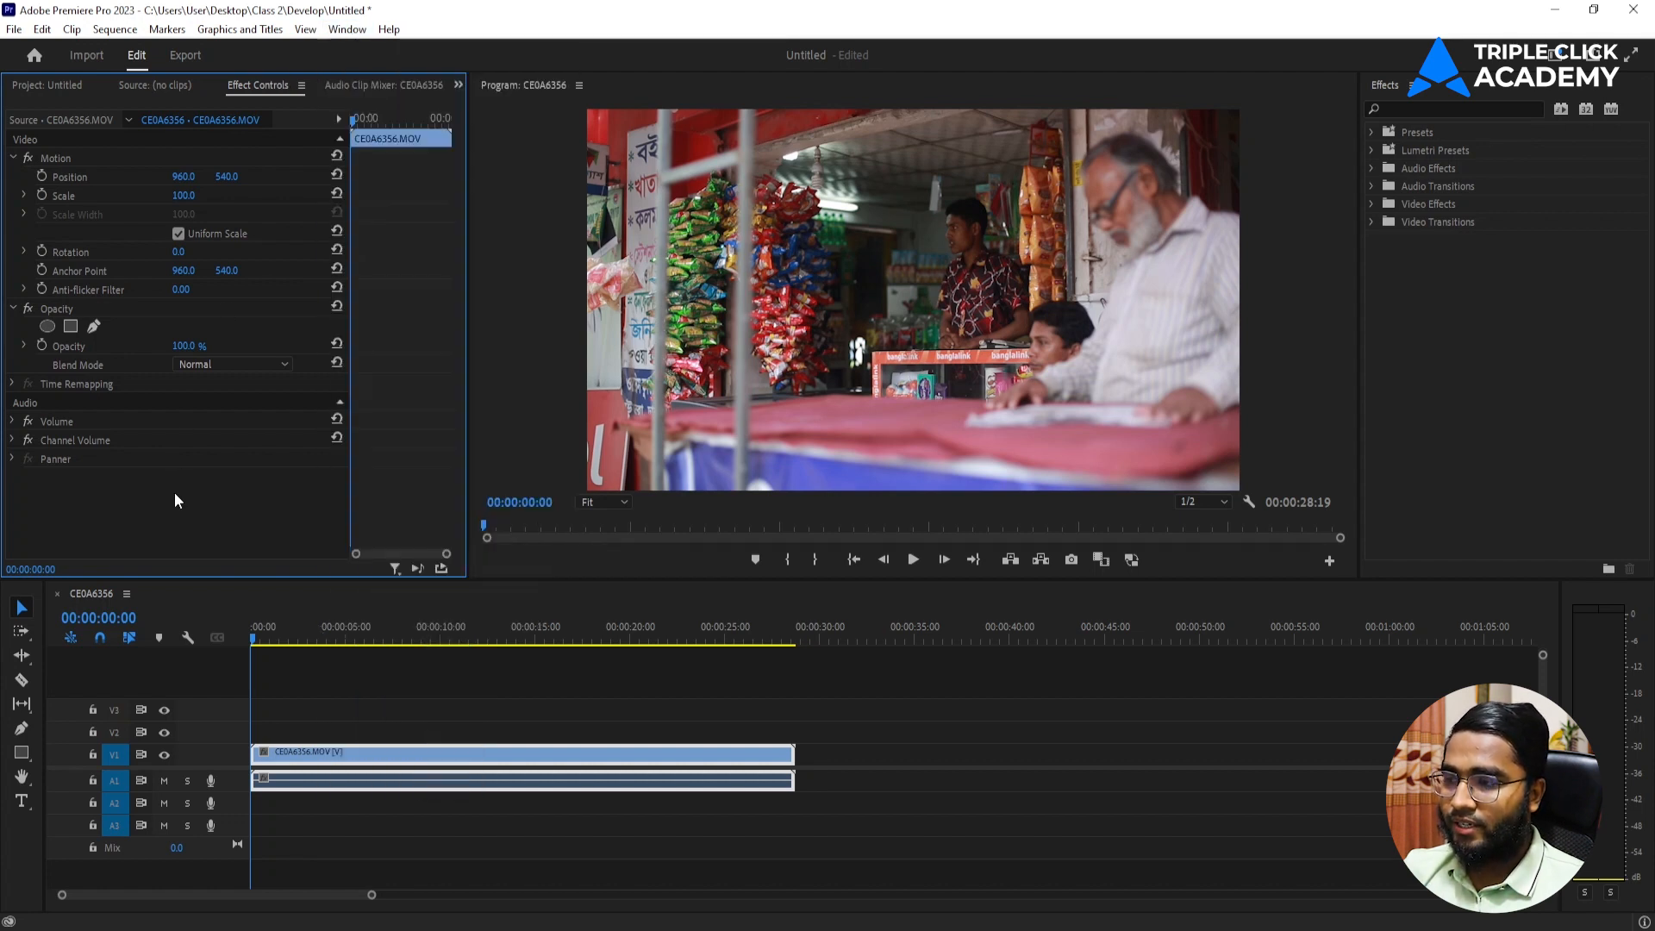
Collapse and re-expand the clip's Motion settings, keeping the clip selected with the playhead at the sequence start.
click(13, 159)
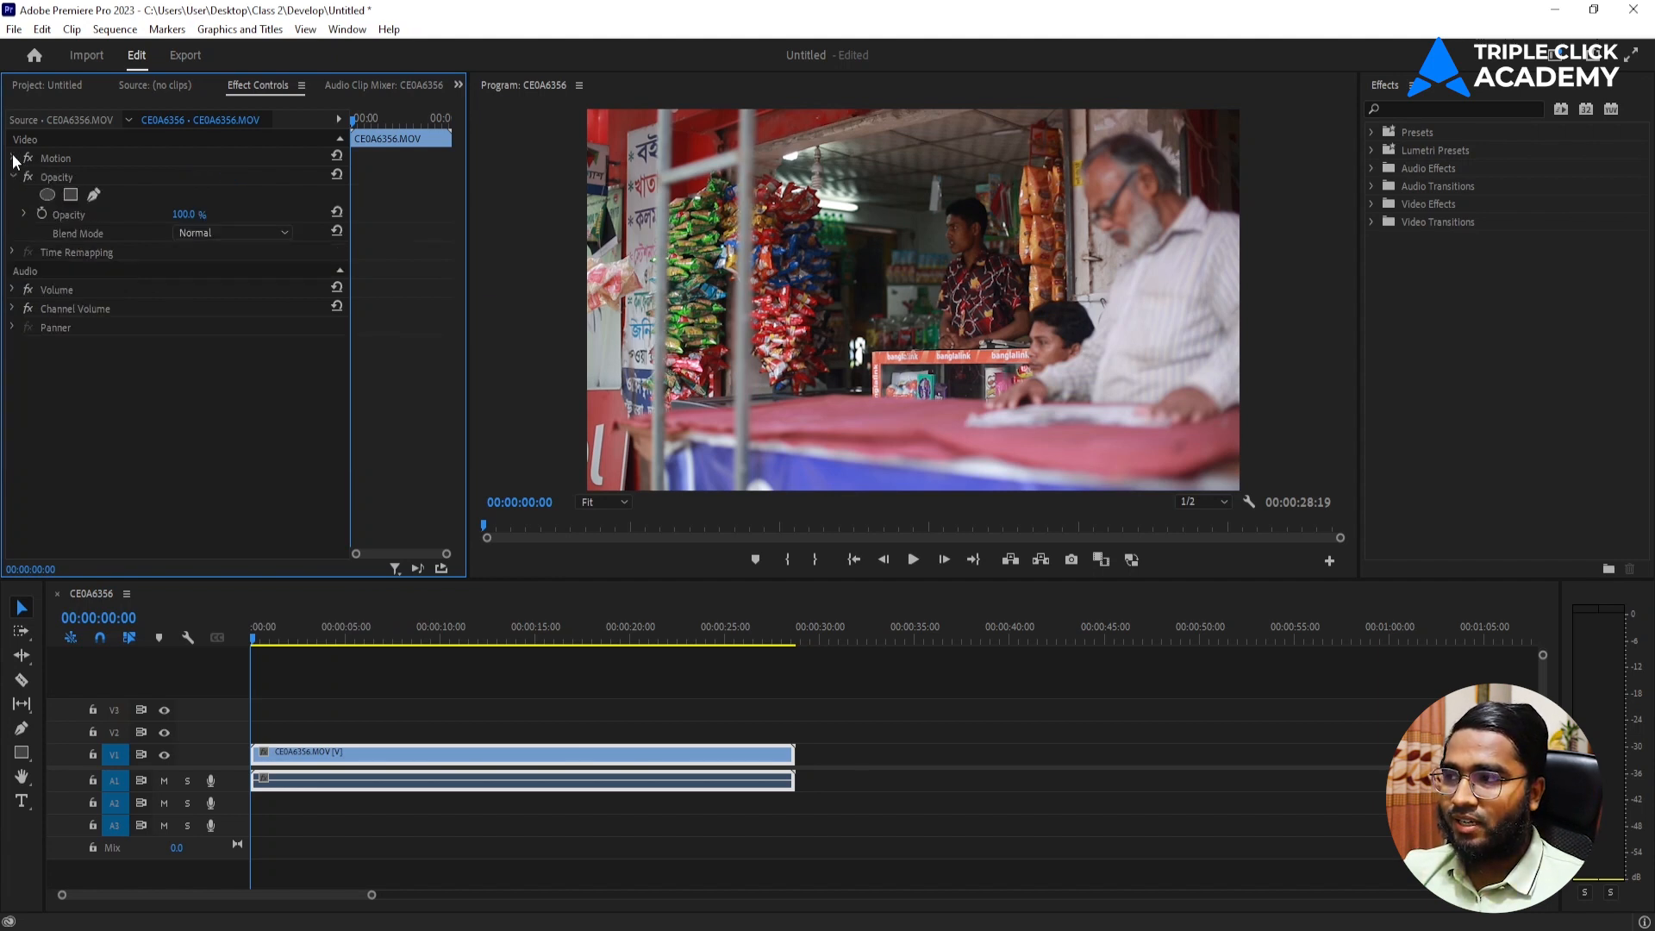
click(13, 159)
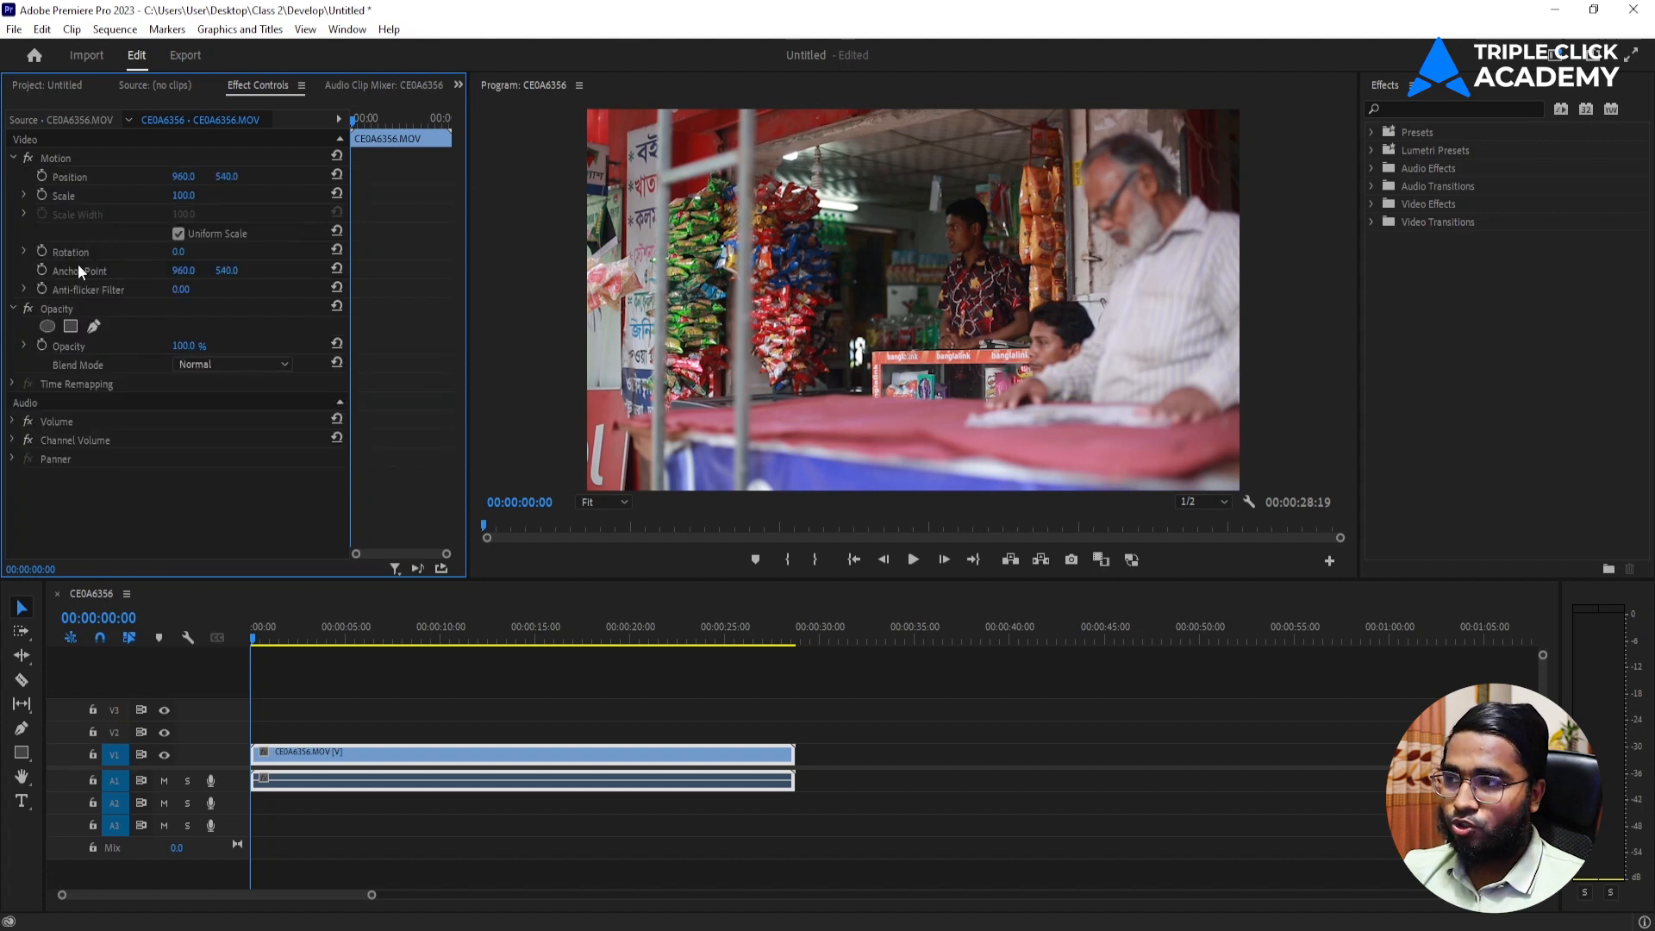
click(516, 752)
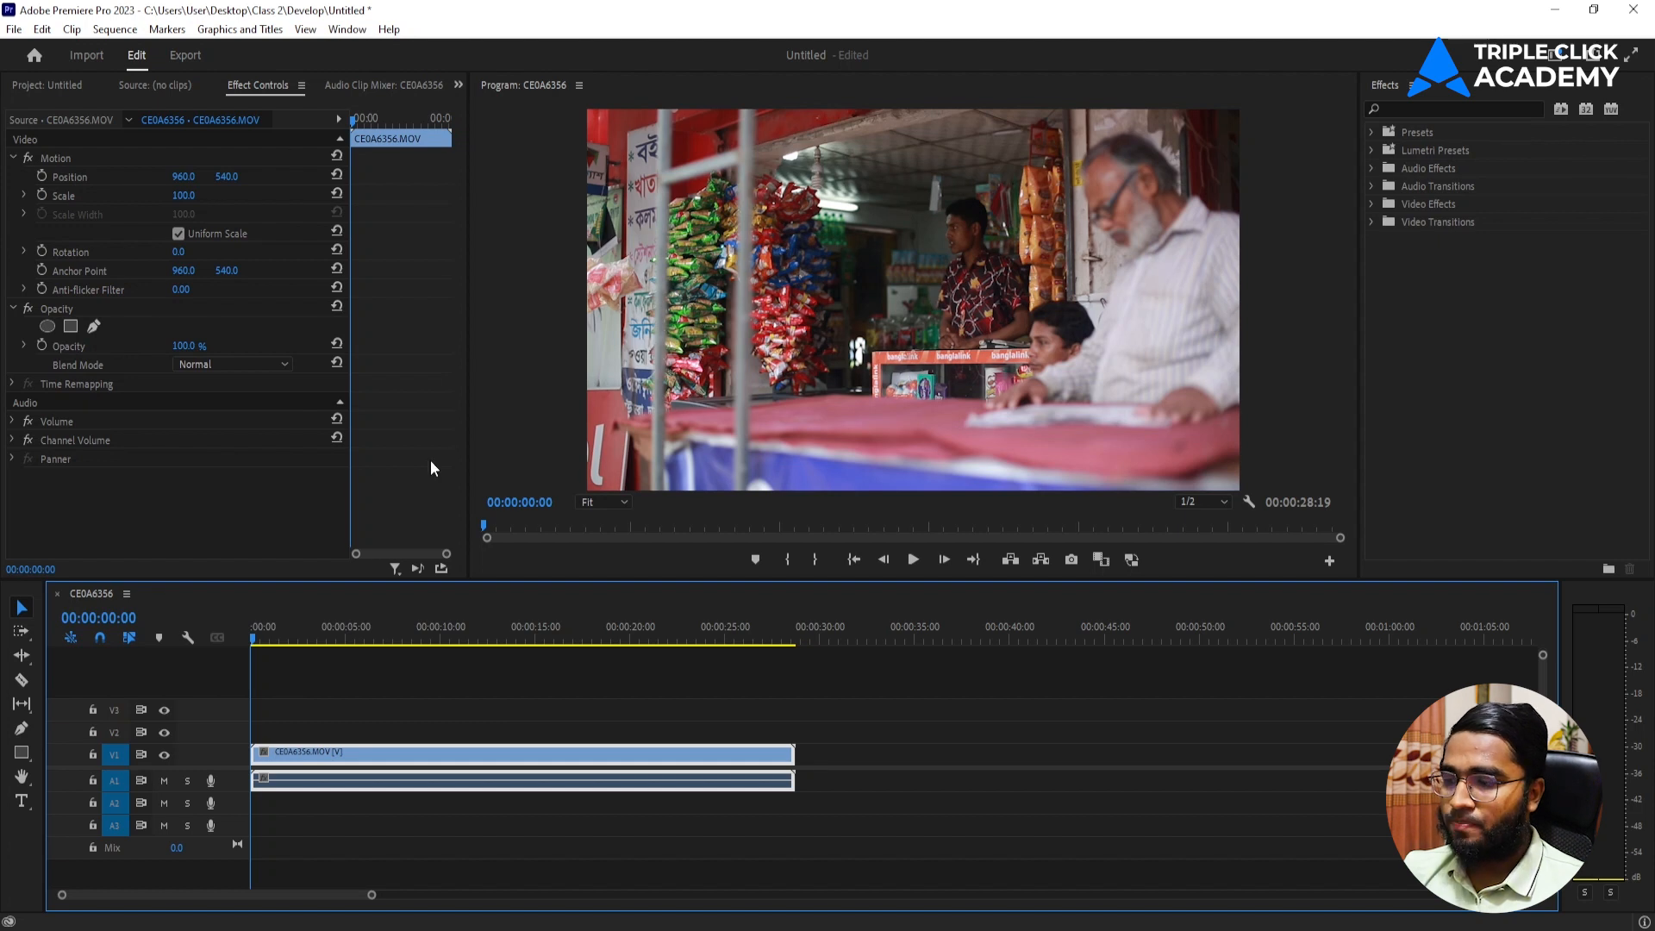
drag(276, 631, 209, 638)
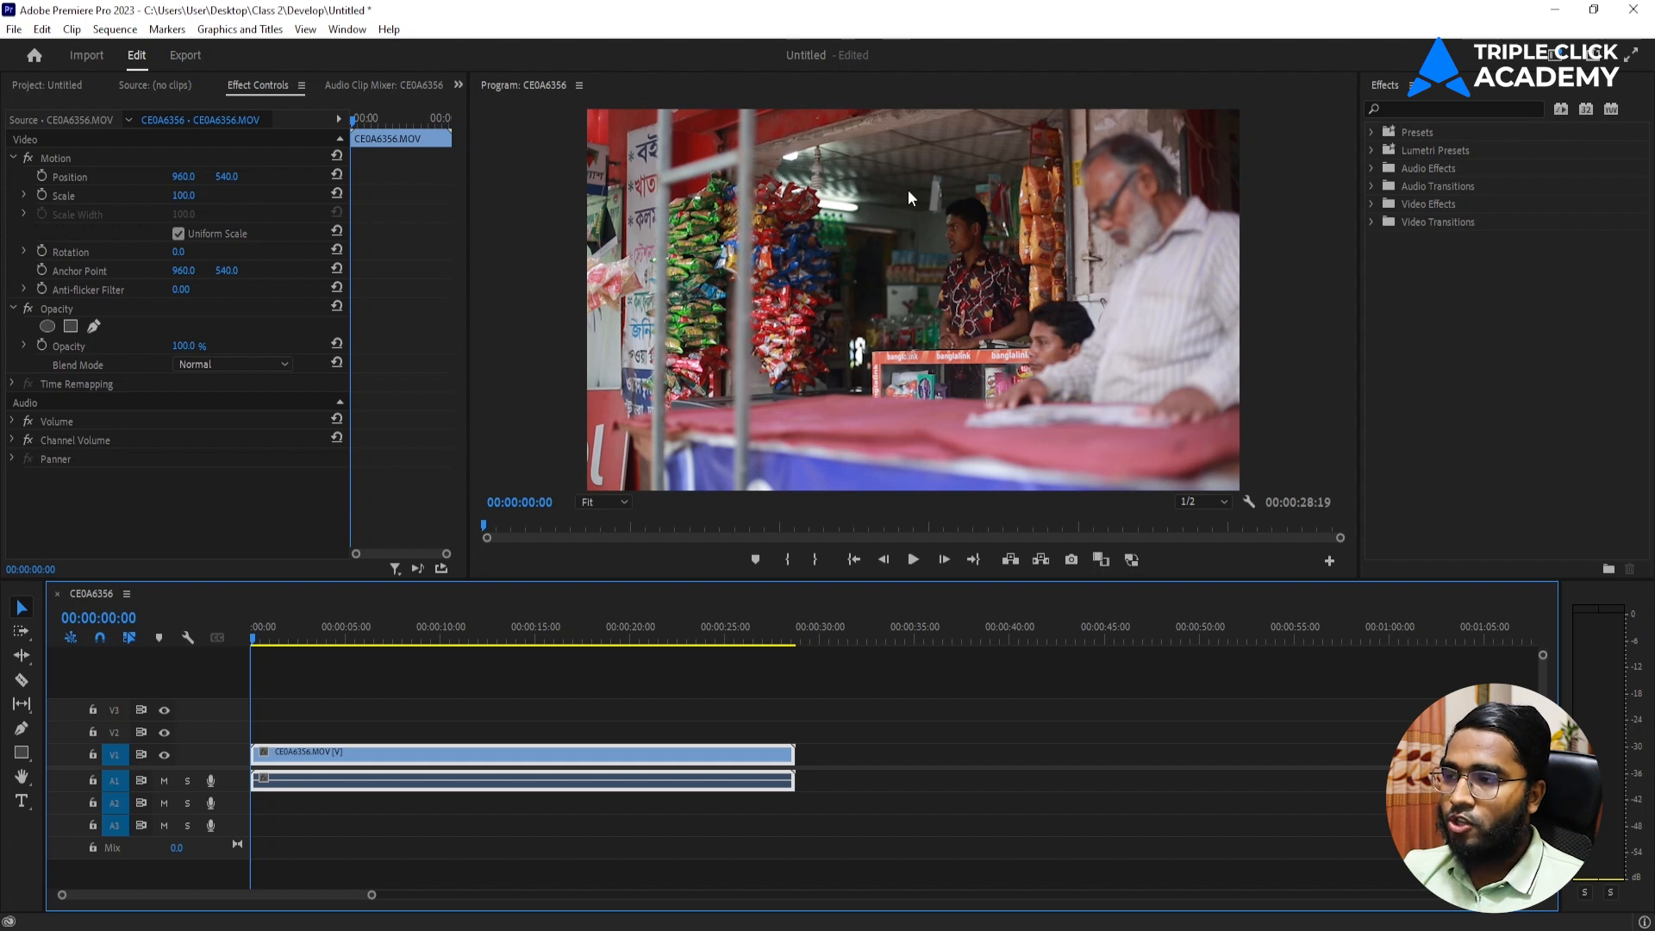
Try shifting the clip left with its horizontal position and up to a vertical position of 487, undoing each change.
click(184, 177)
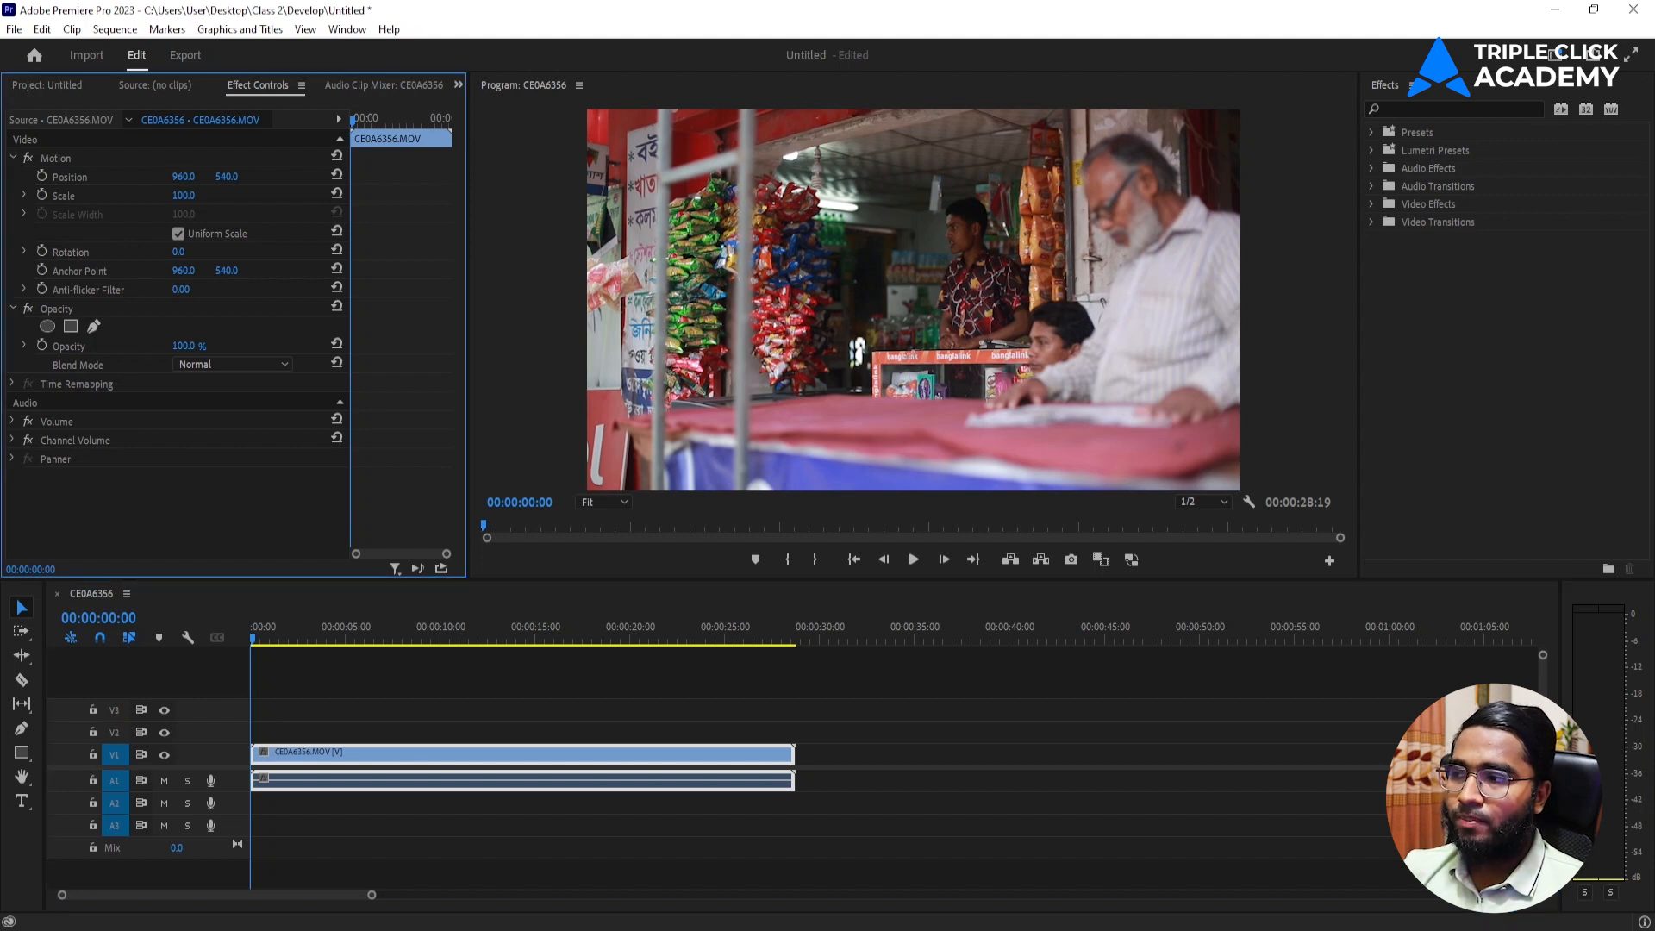
drag(184, 176, 7, 176)
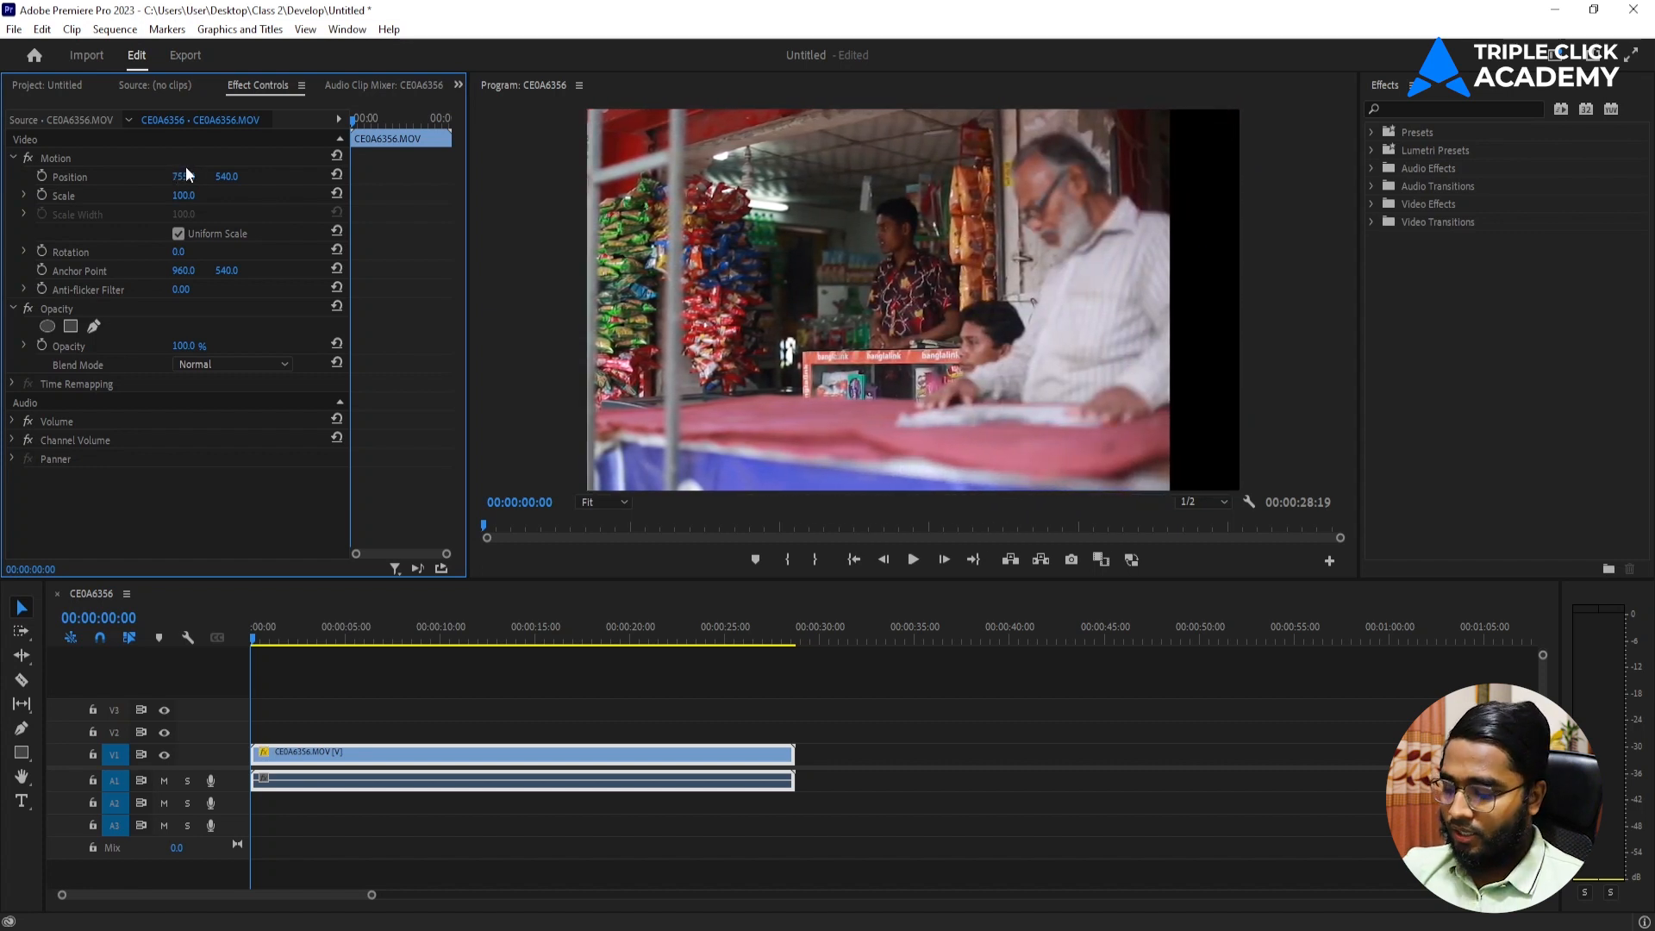
key(ctrl+z)
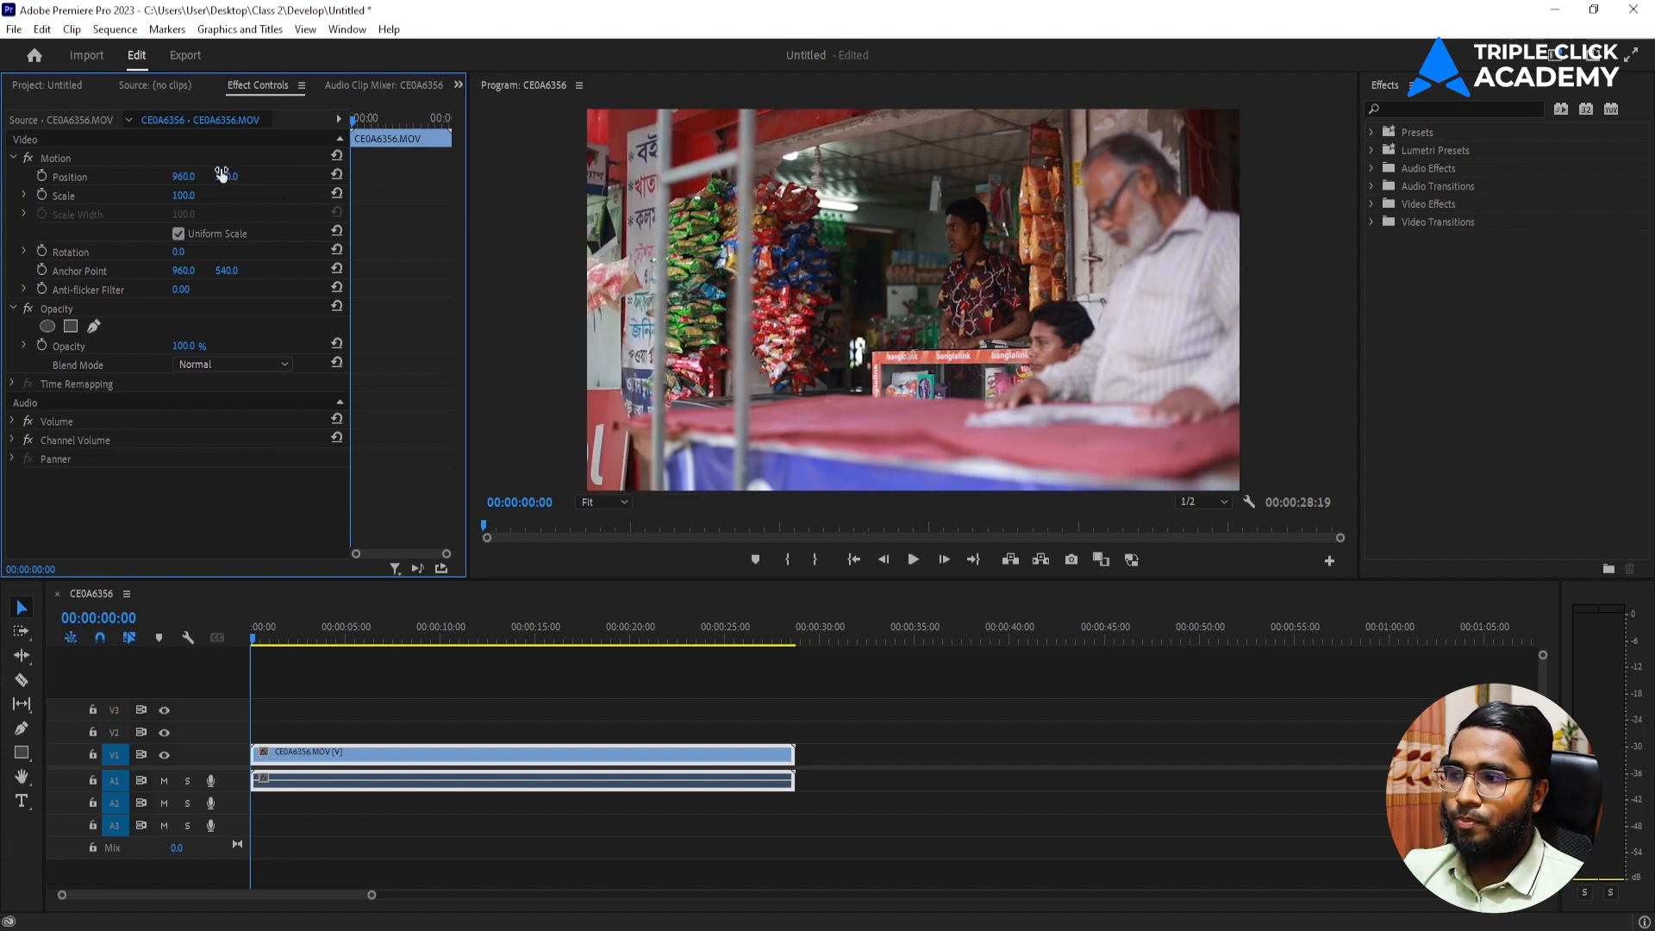
mouse_move(226, 177)
mouse_down()
mouse_move(739, 177)
mouse_move(130, 177)
mouse_move(517, 177)
mouse_move(233, 168)
mouse_up()
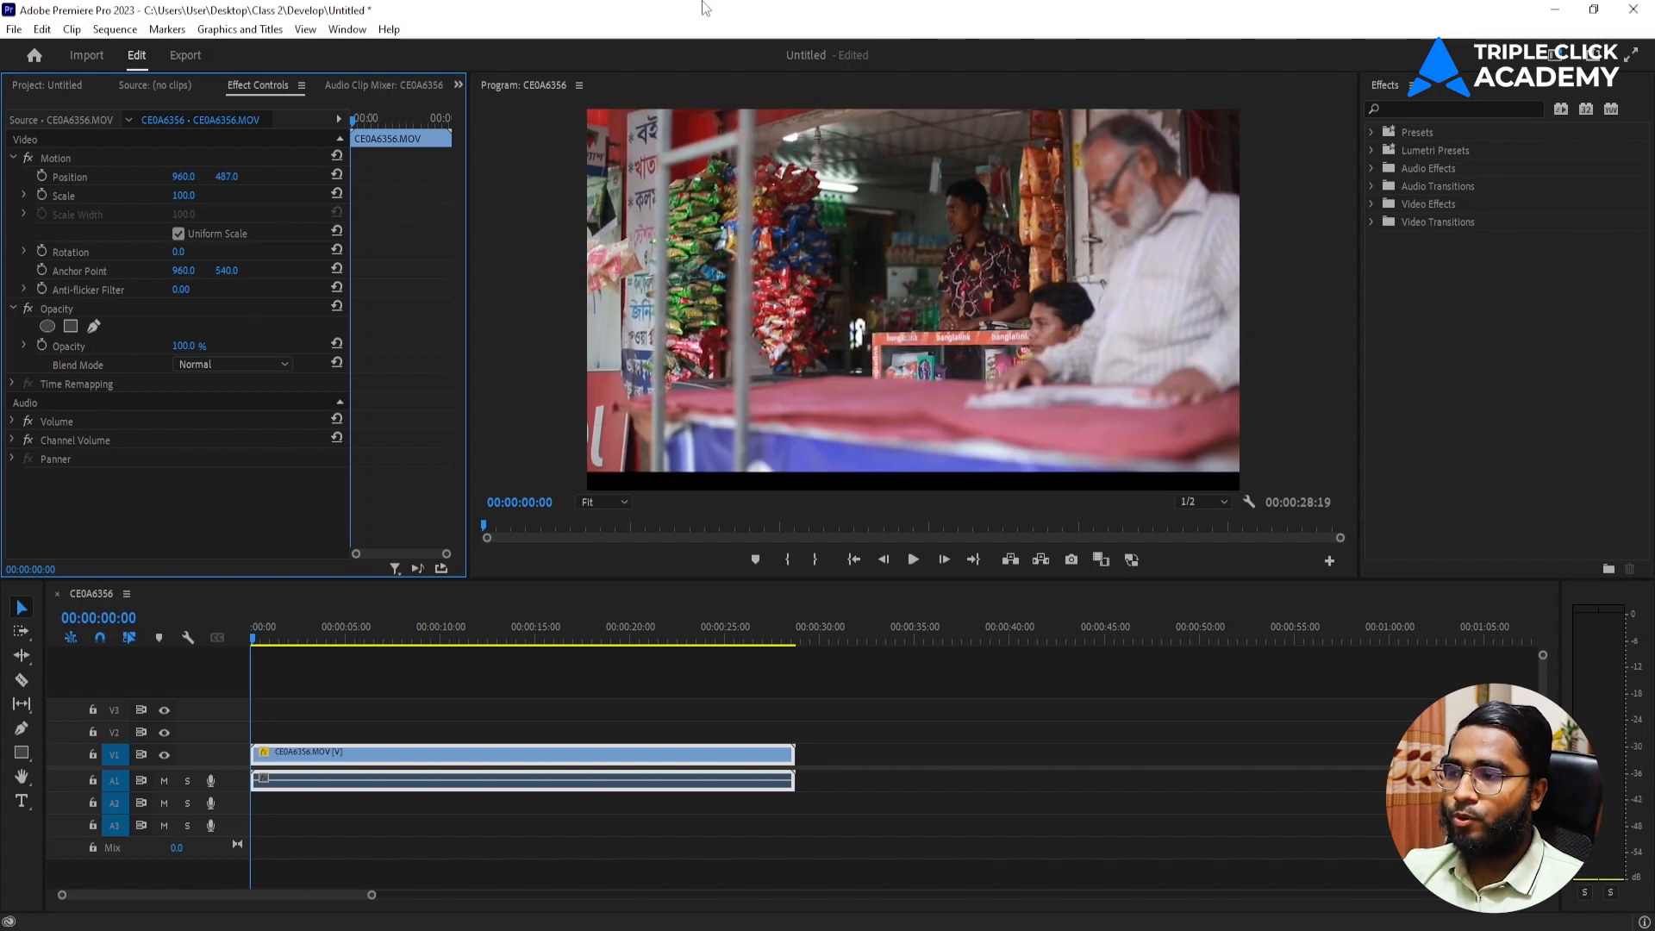
key(ctrl+z)
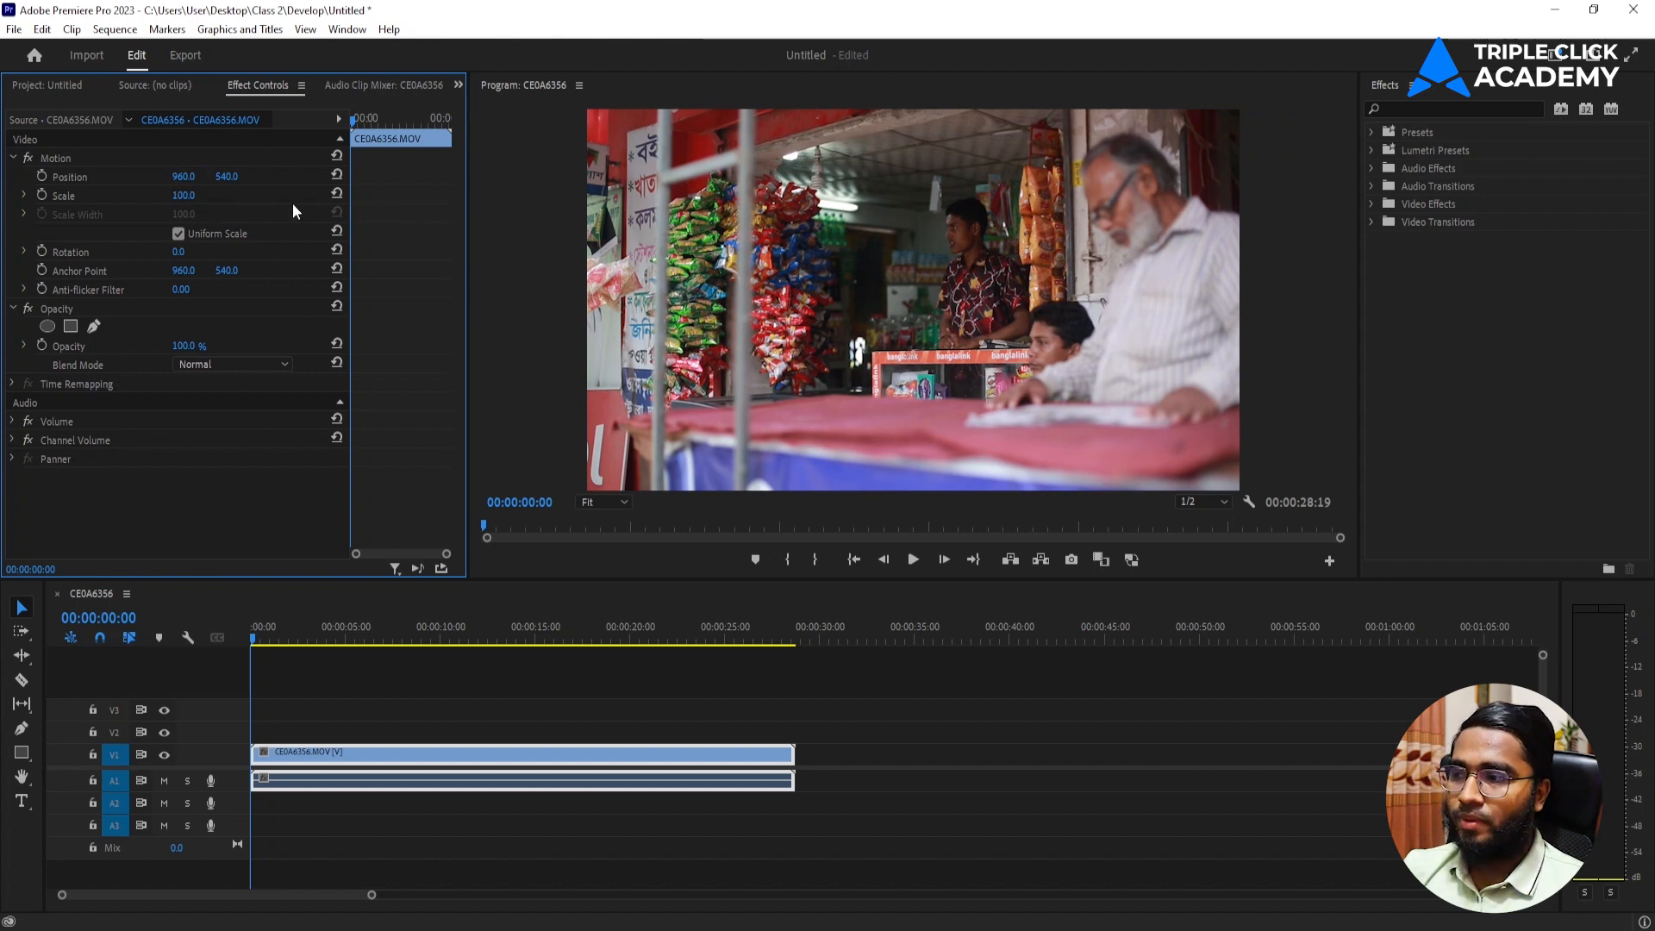
Set the clip's horizontal position to 1500, and undo the change.
click(184, 177)
text(1500)
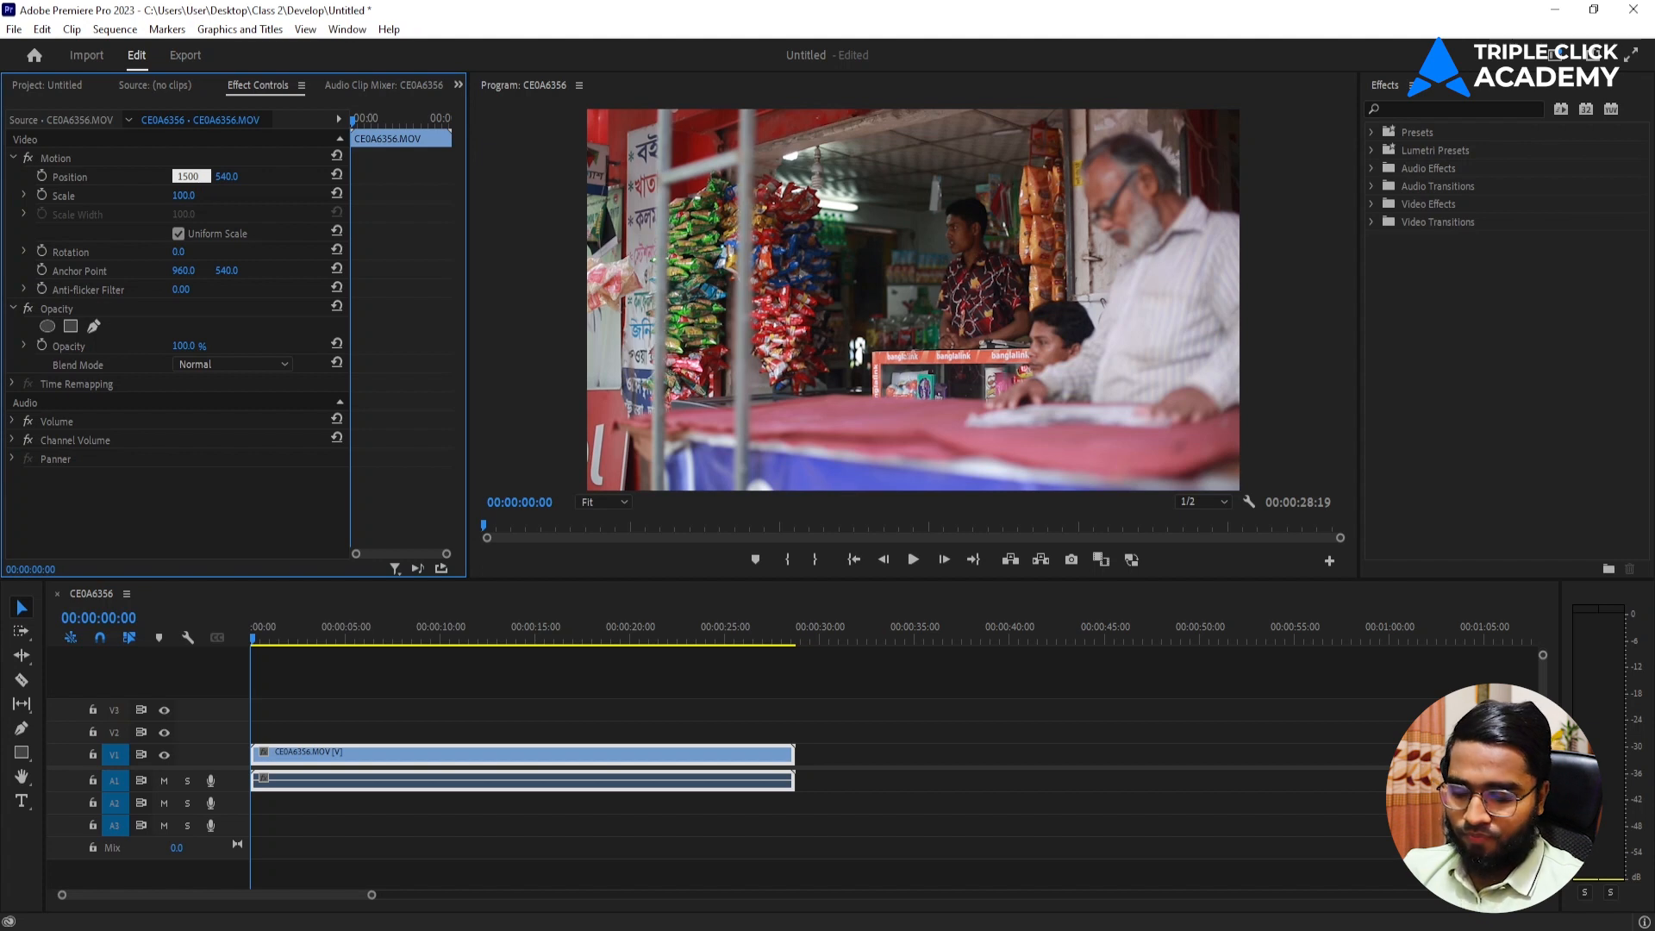
key(Return)
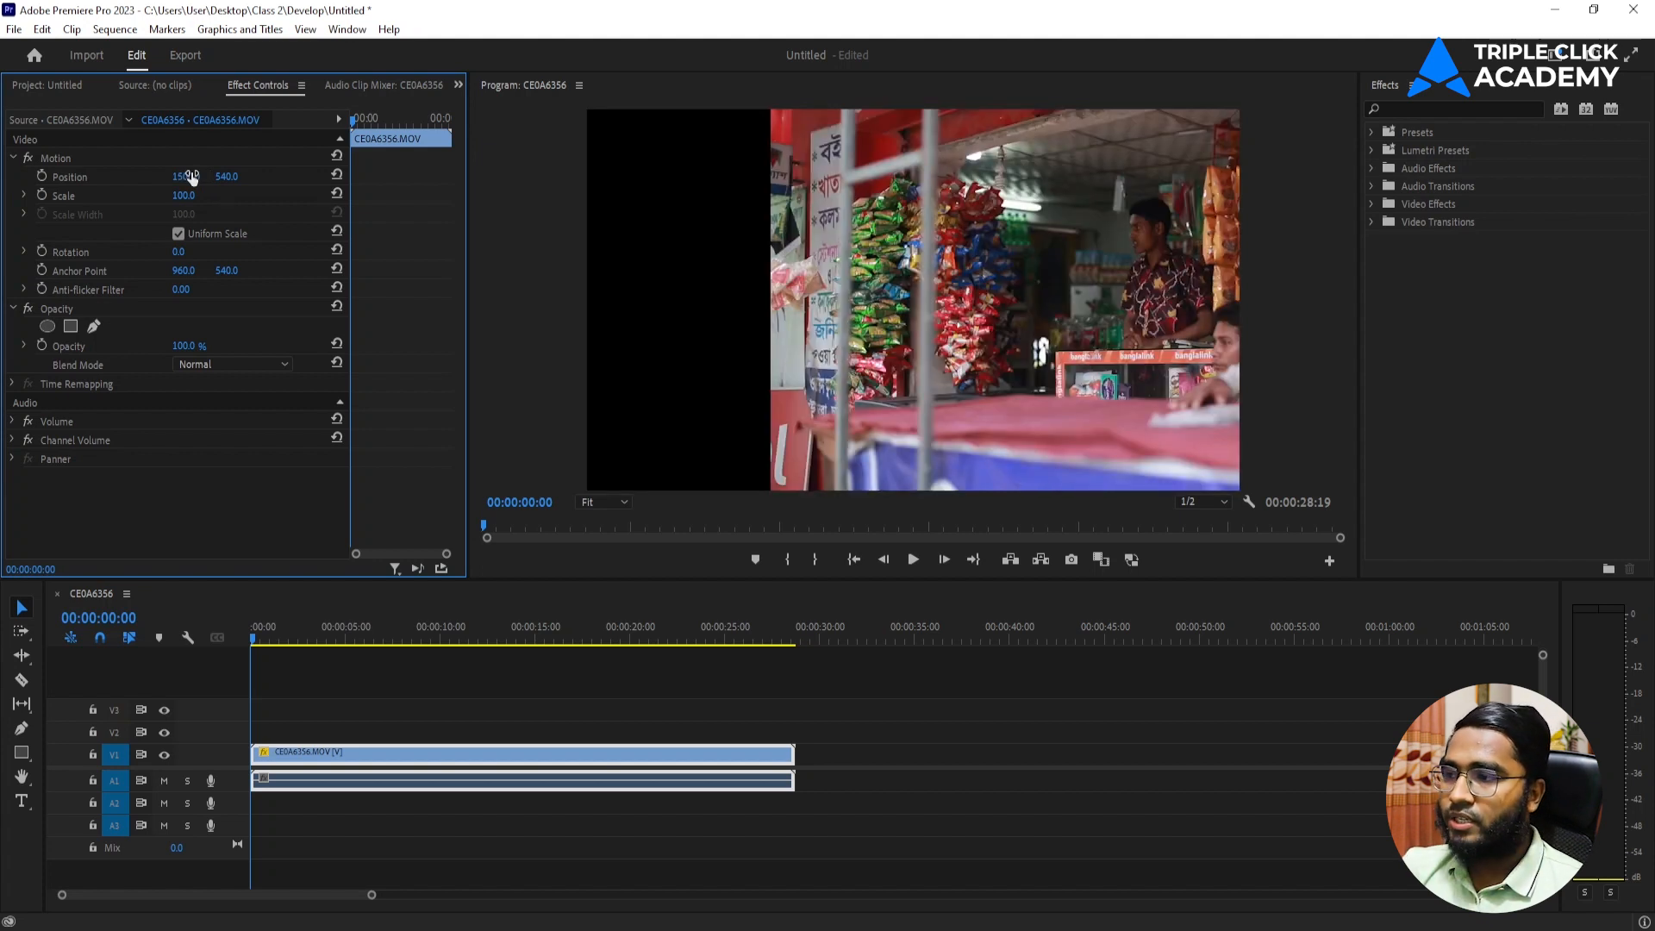
key(ctrl+z)
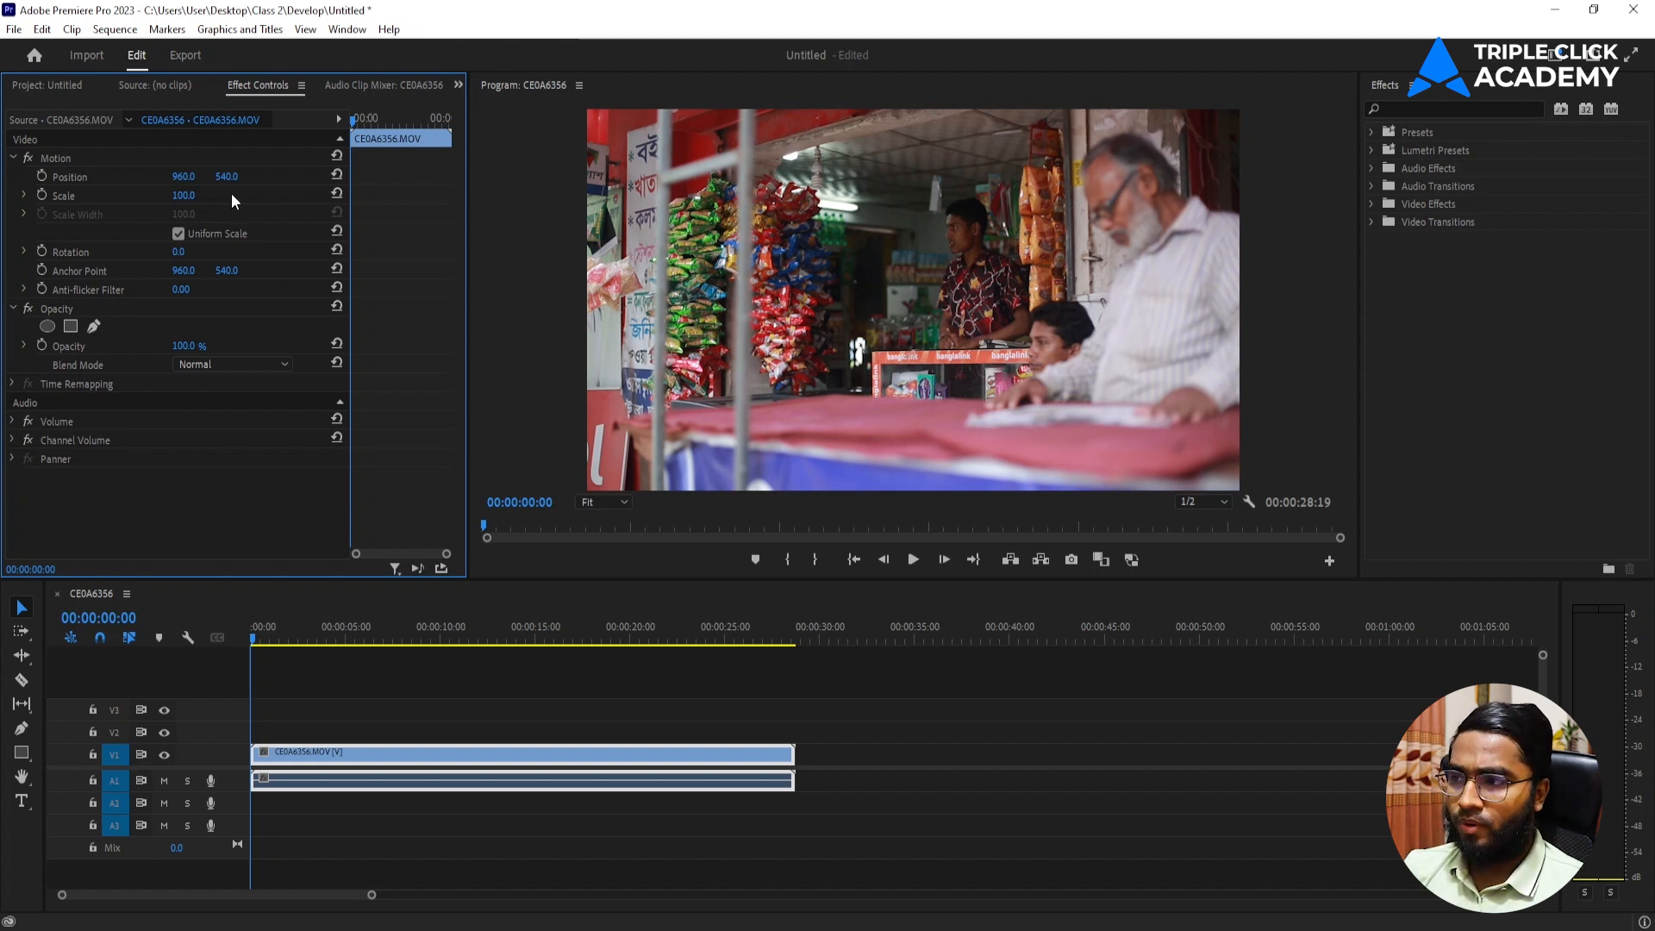
Try scaling the clip to 449 and to 10, undoing each change.
drag(184, 195, 484, 194)
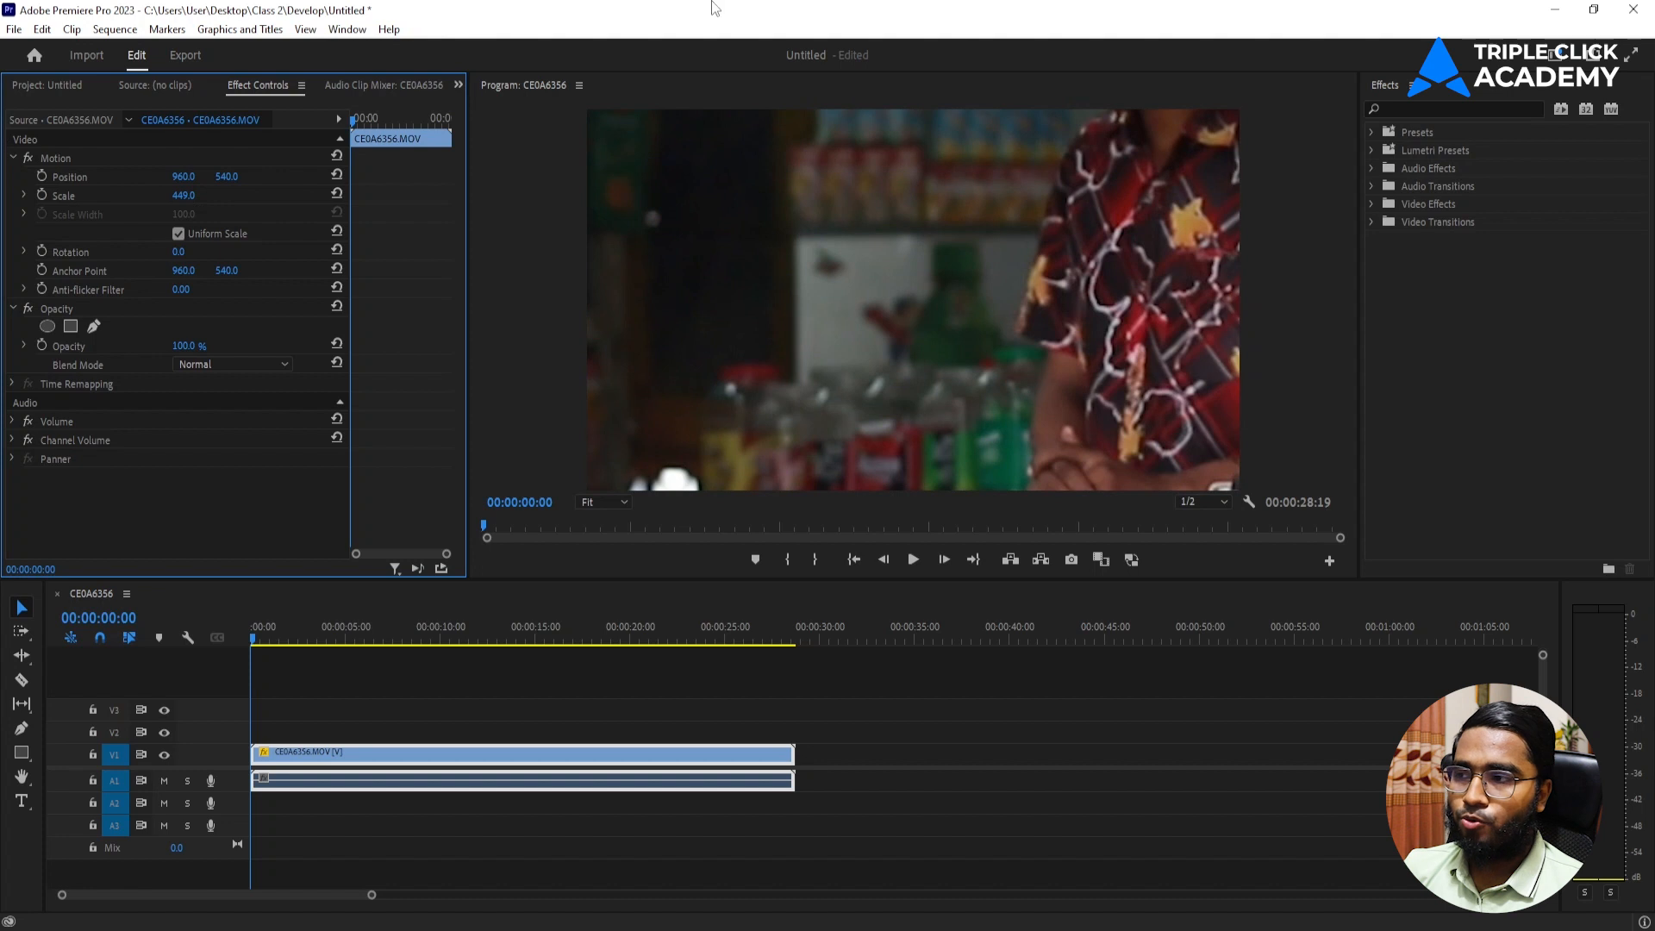
key(ctrl+z)
drag(197, 202, 120, 201)
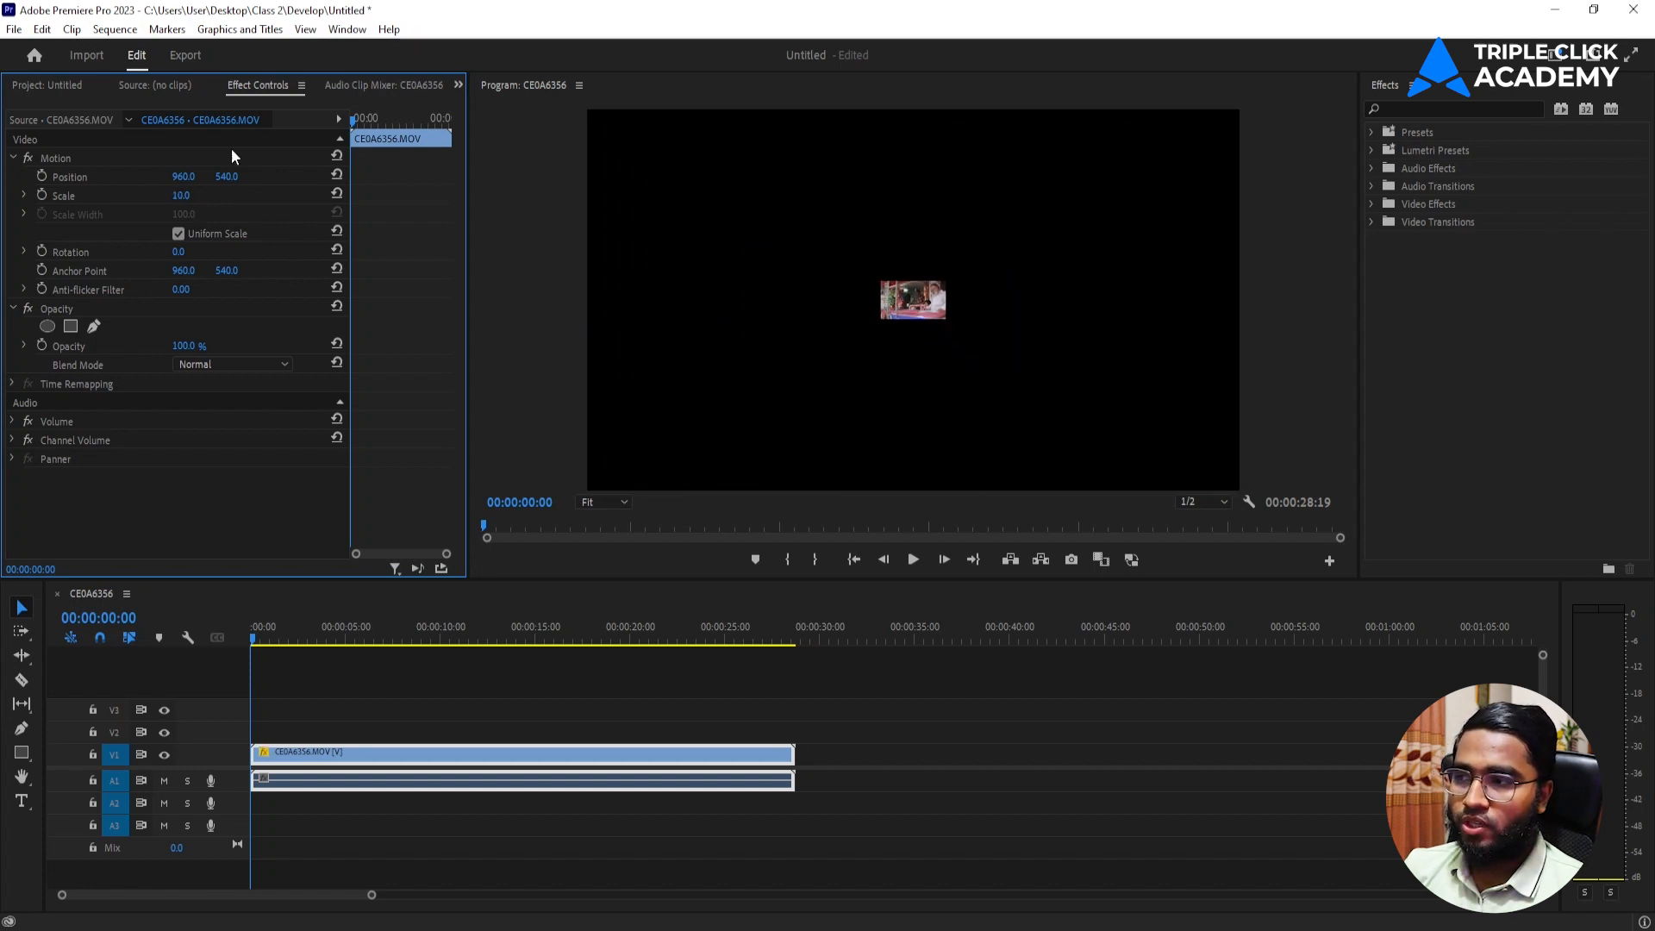
key(ctrl+z)
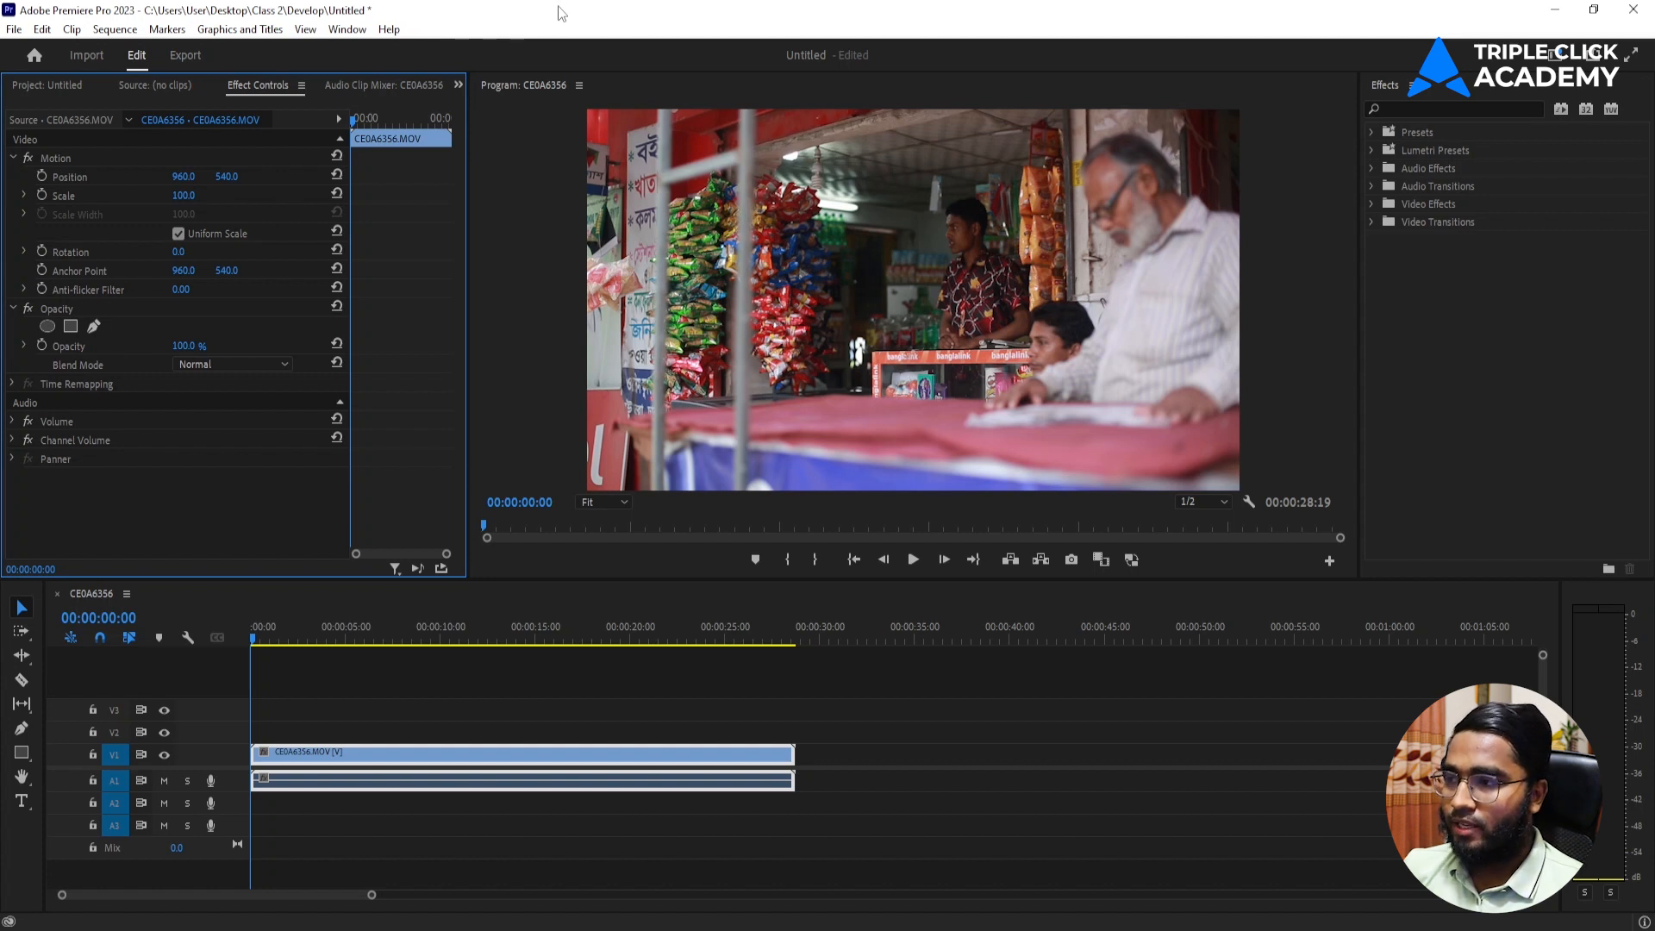
Turn off Uniform Scale, try stretching the clip's height and its width to 399, undo both changes, and re-enable Uniform Scale.
click(177, 234)
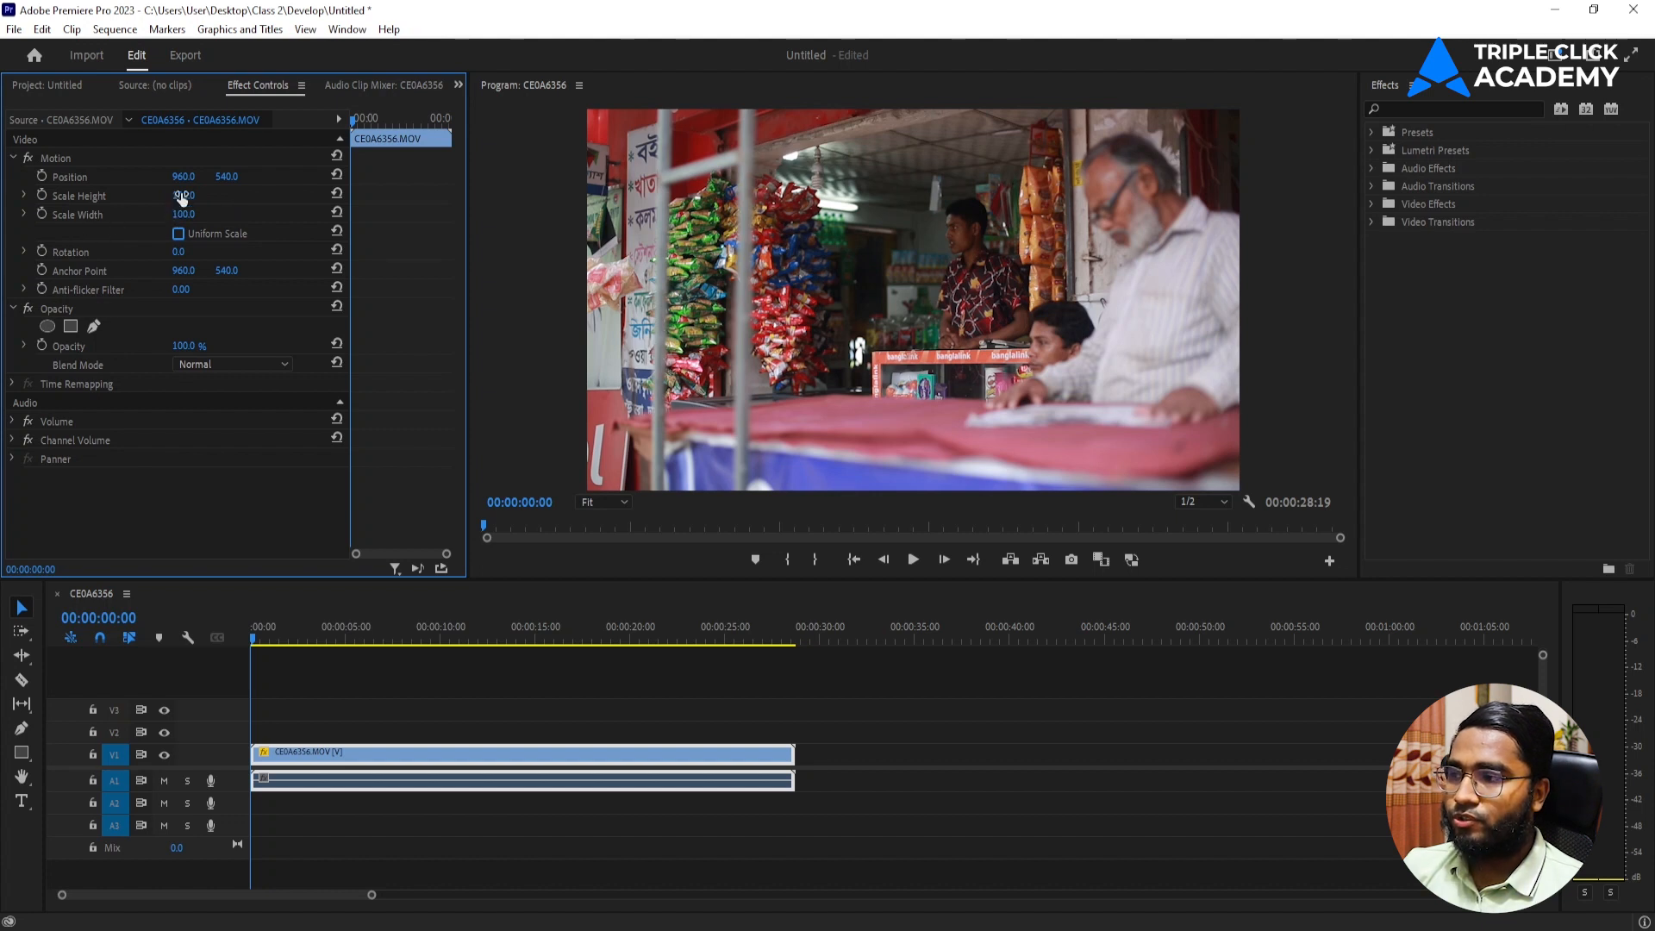
drag(182, 198, 326, 197)
key(ctrl+z)
drag(182, 216, 439, 215)
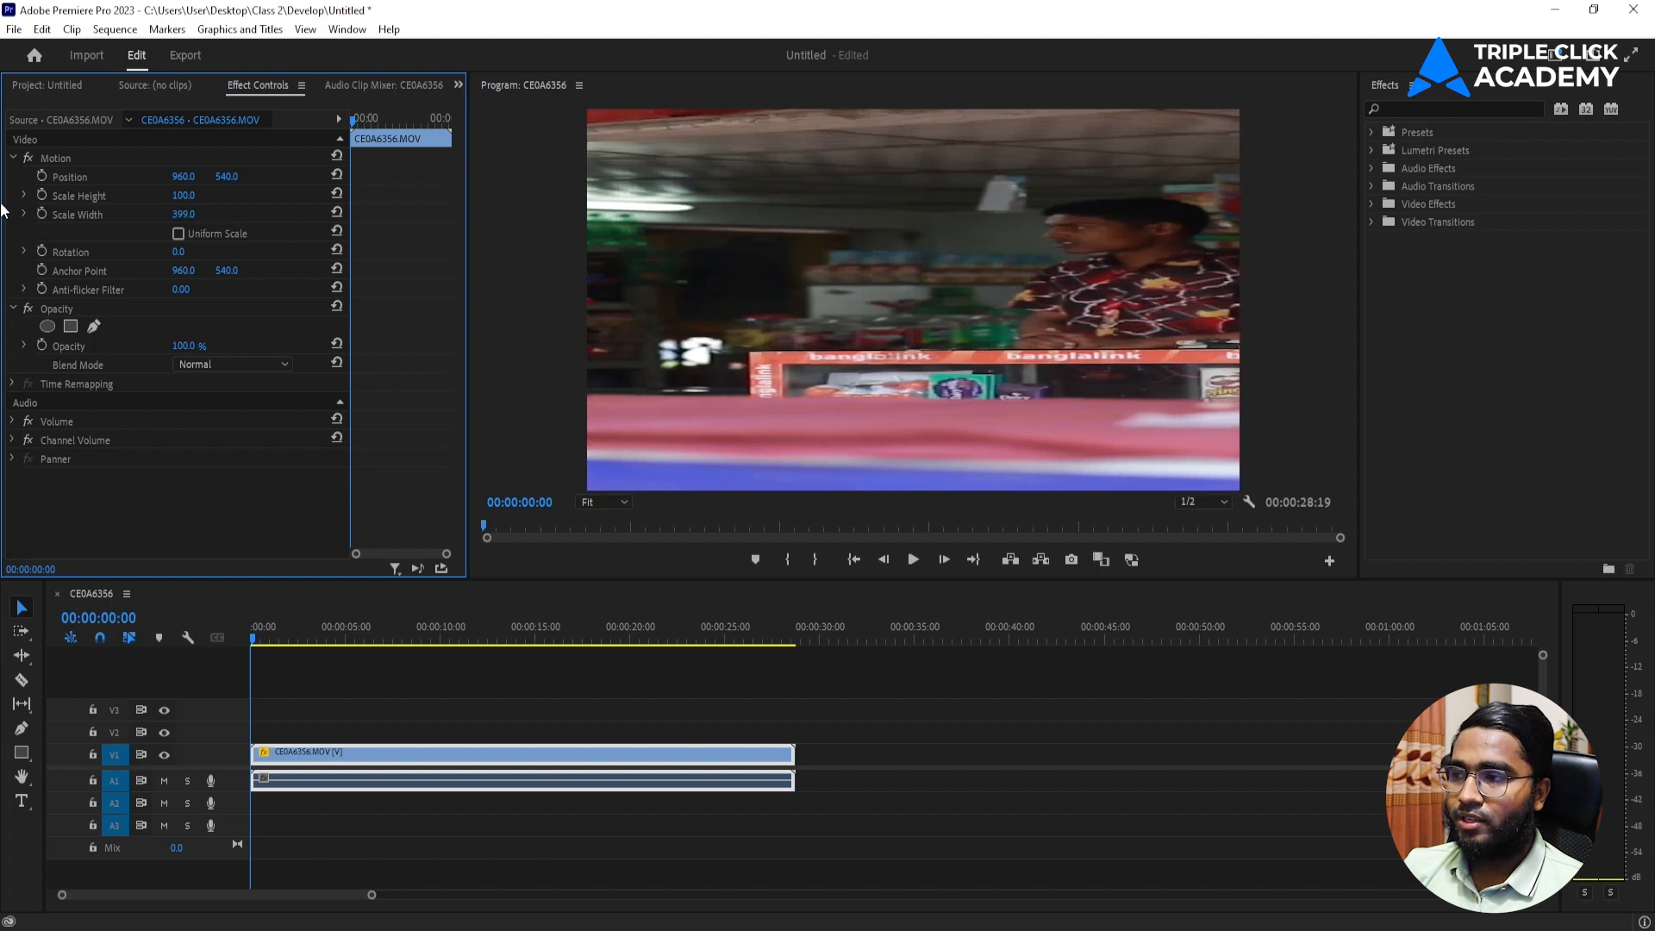
key(ctrl+z)
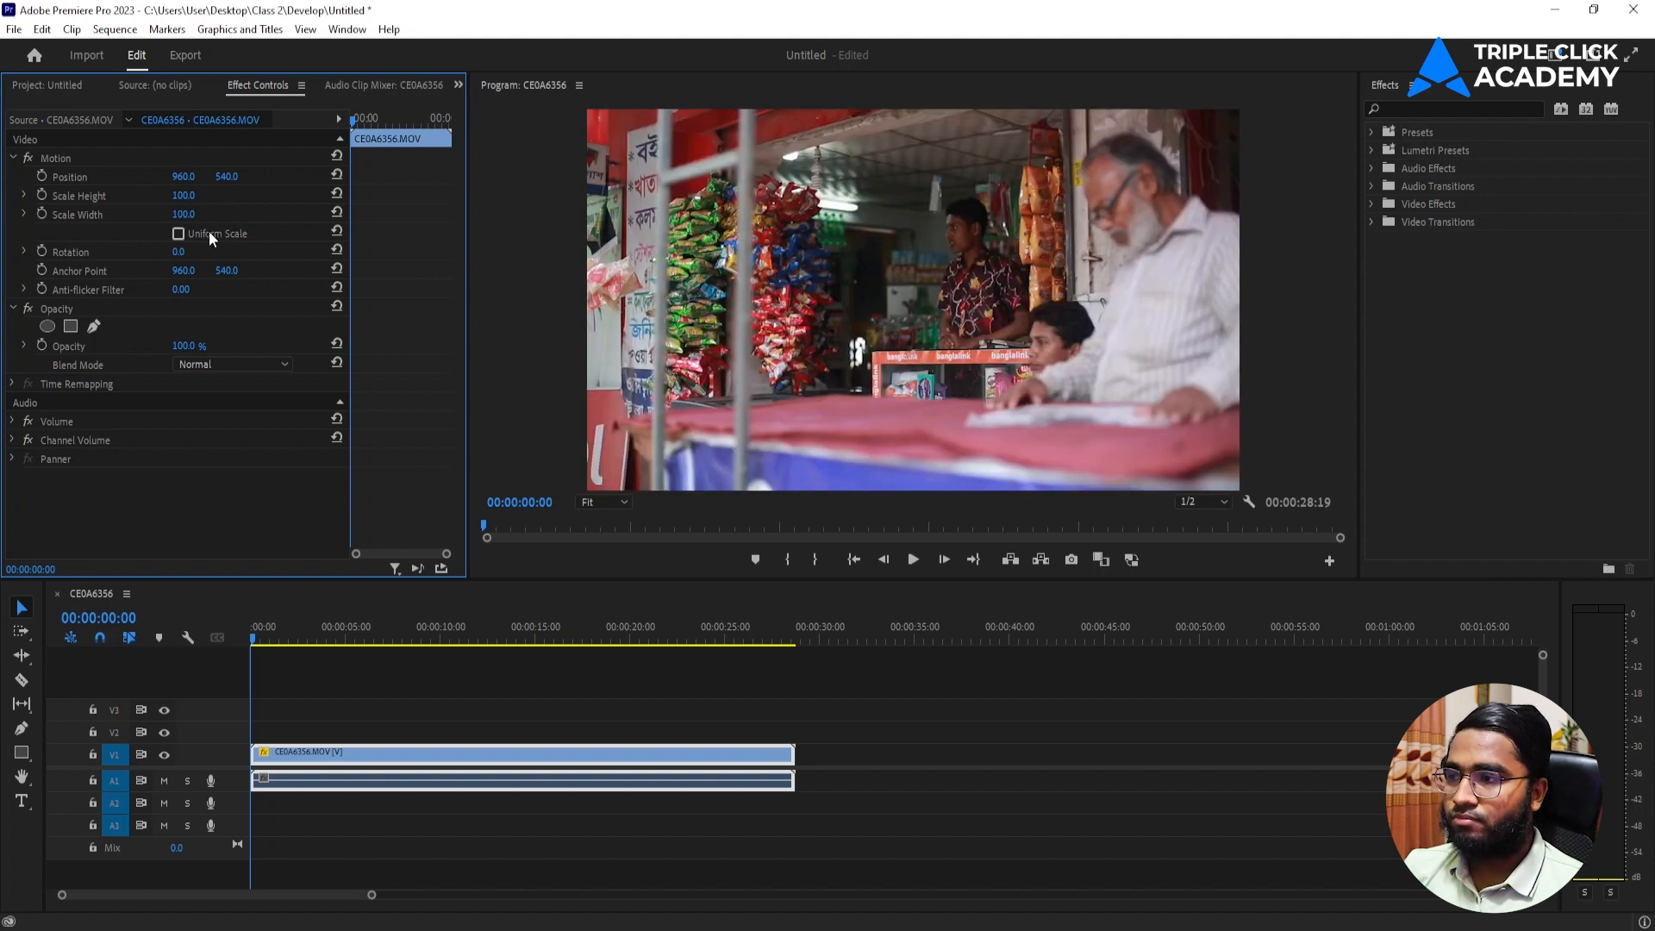
click(179, 234)
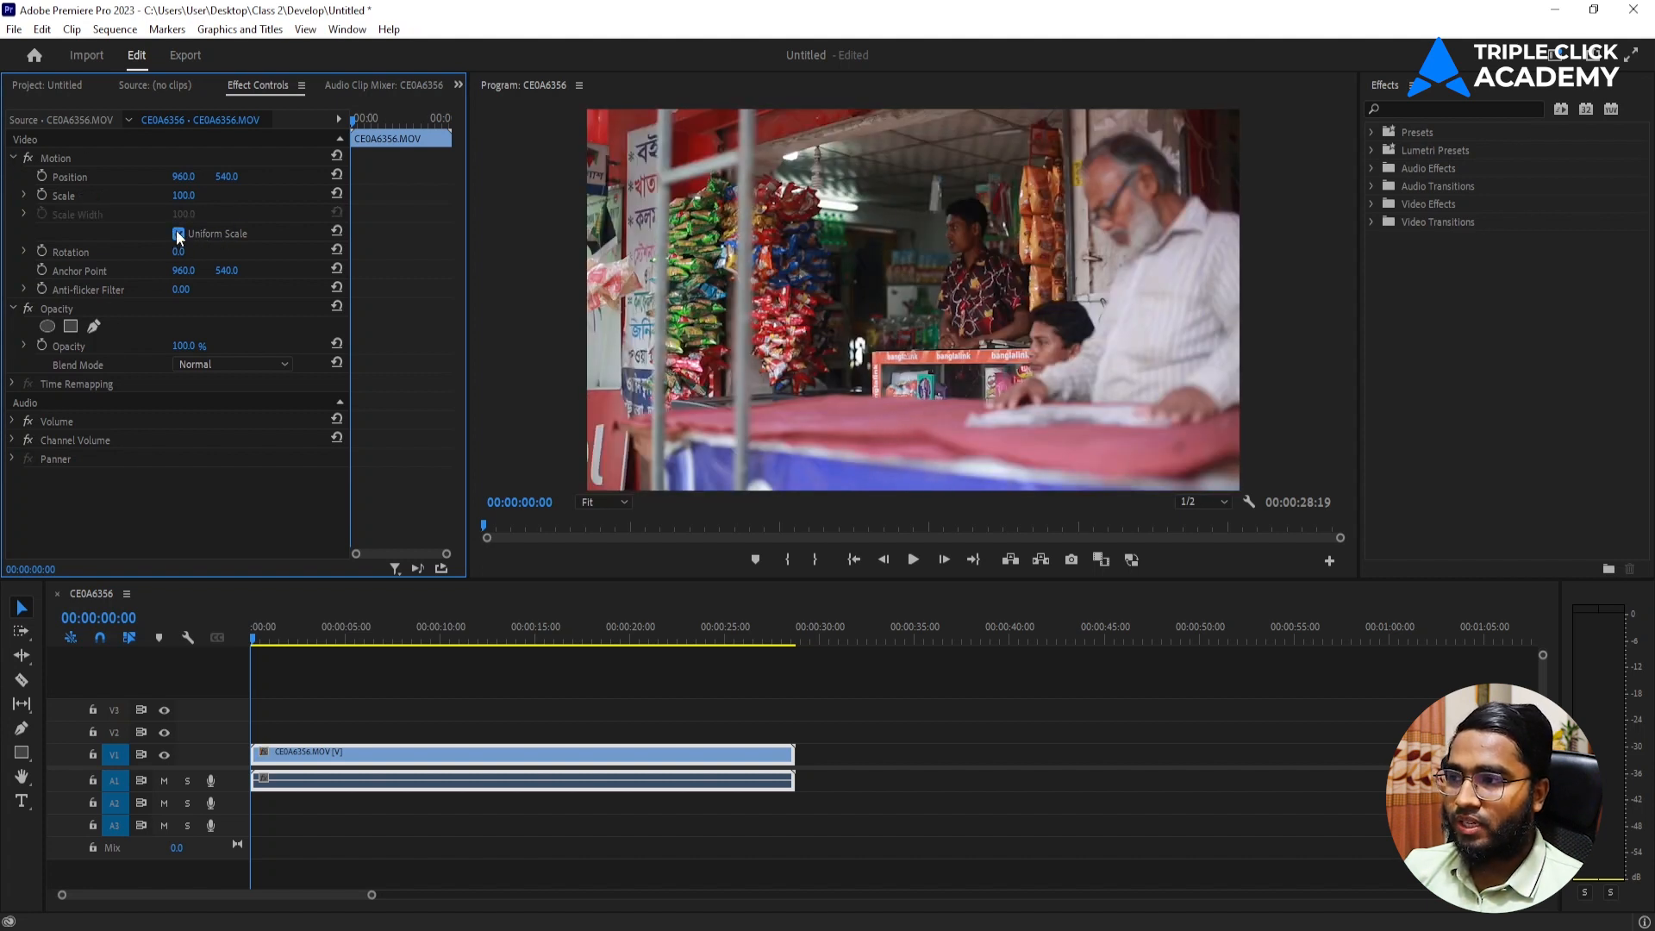
Try enlarging the clip to about 127 and rotating it, undoing both changes, and reduce its scale to 56.
mouse_move(177, 203)
mouse_down()
mouse_move(289, 203)
mouse_move(197, 198)
mouse_up()
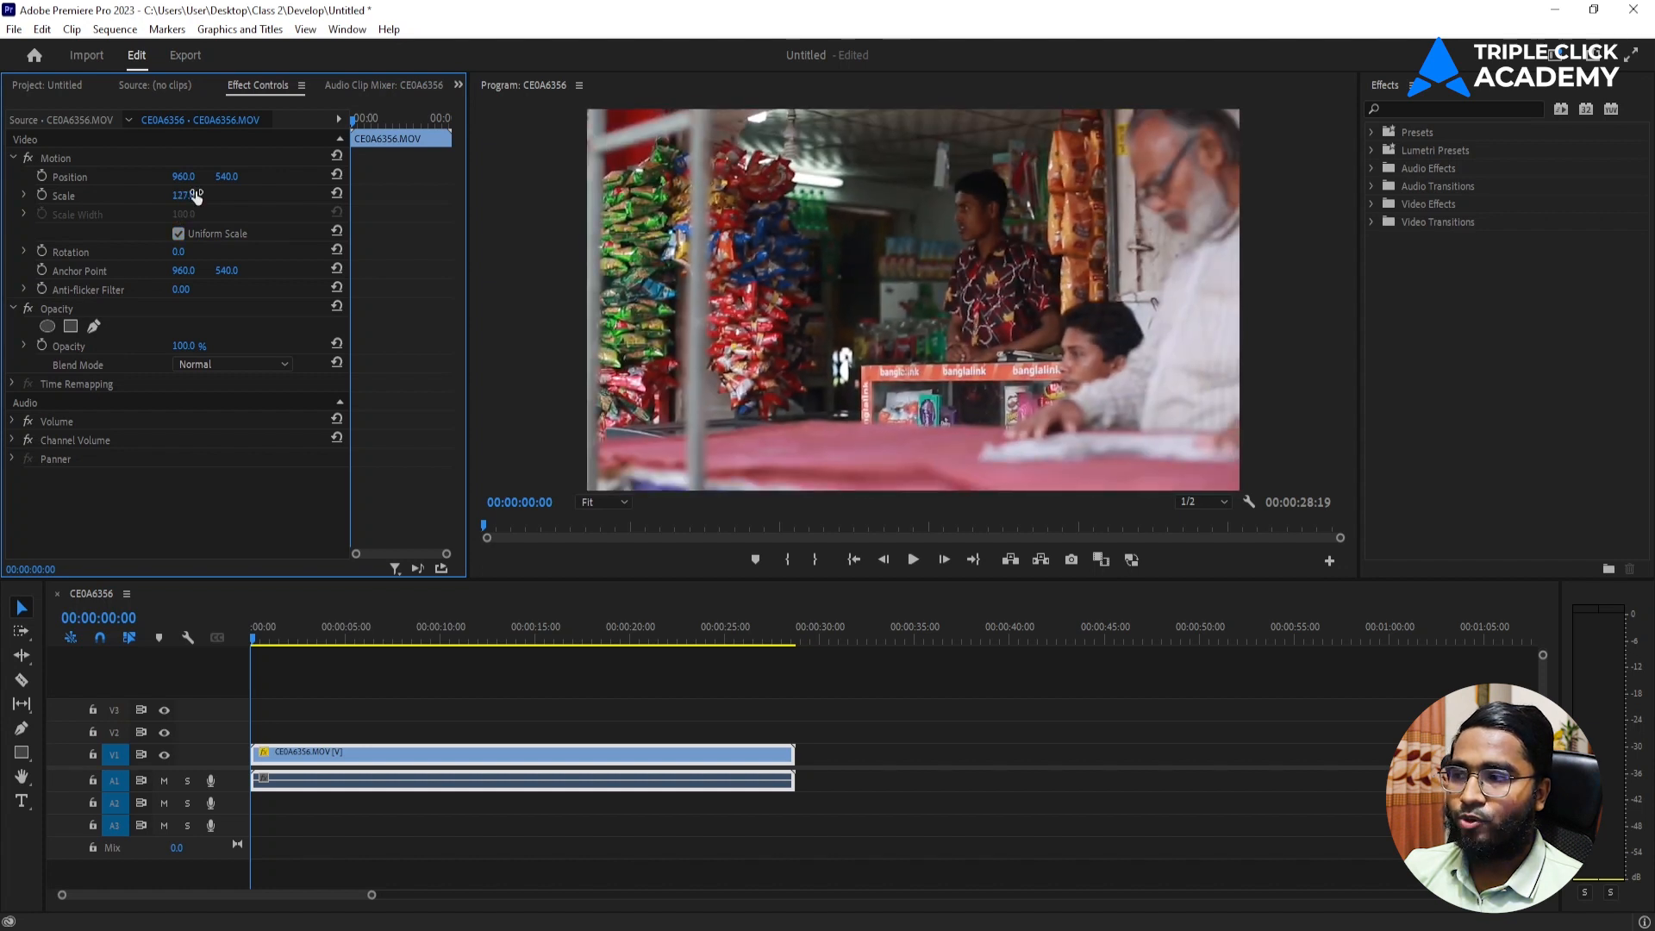
key(ctrl+z)
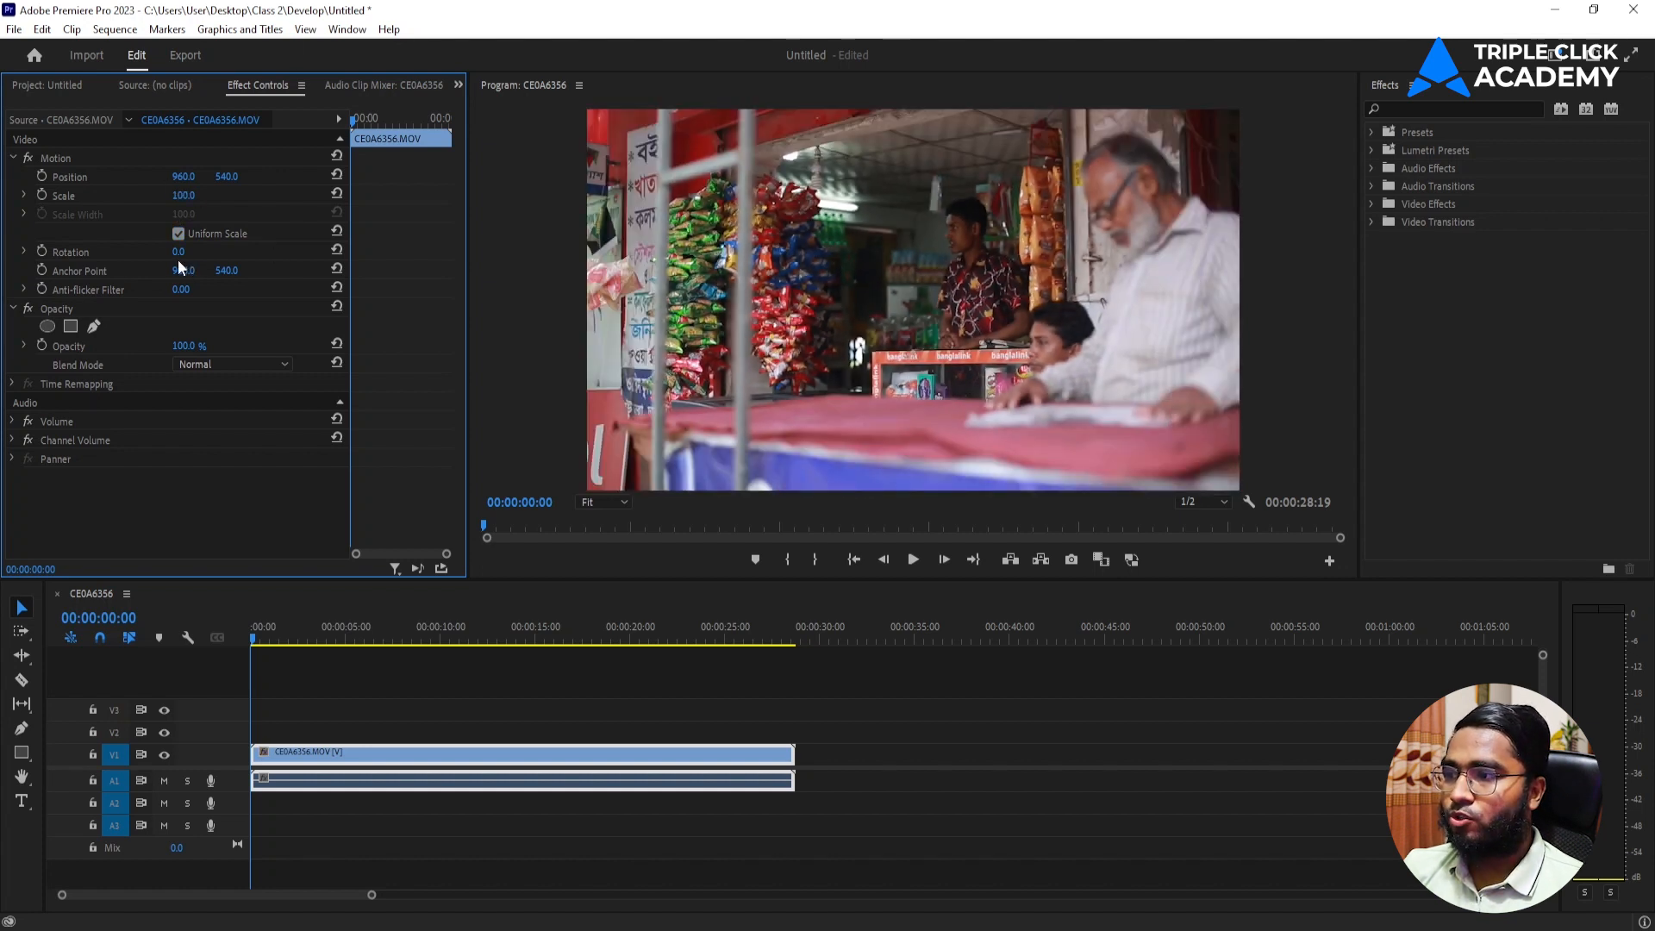
drag(179, 252, 385, 252)
key(ctrl+z)
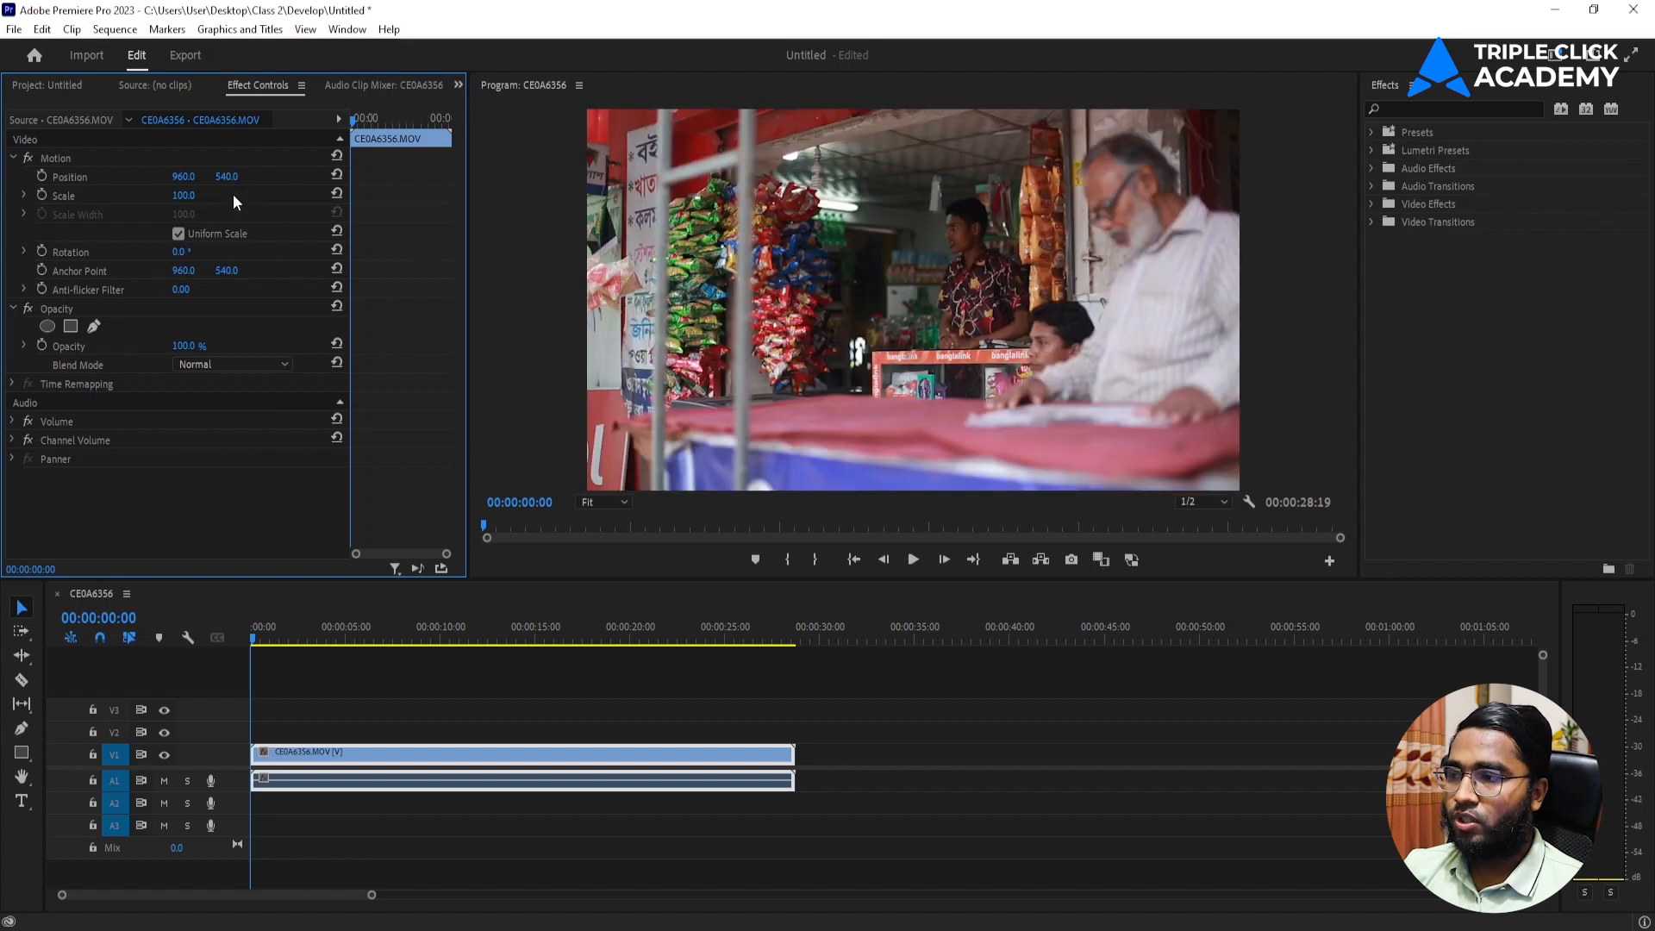
drag(181, 200, 431, 252)
key(ctrl+z)
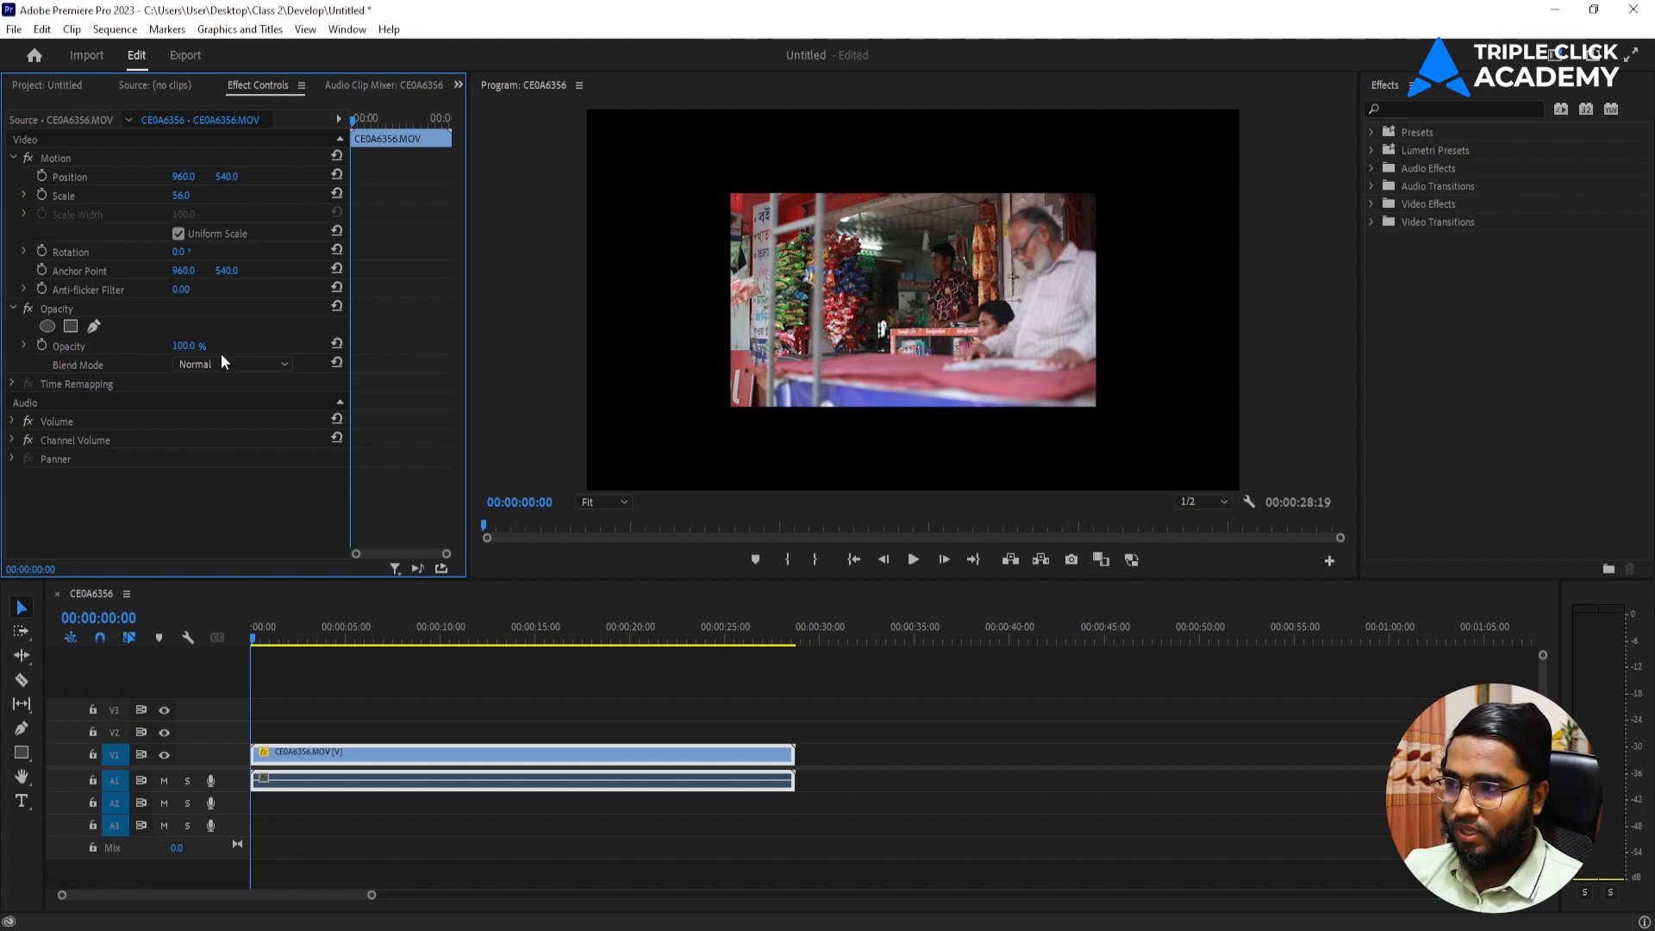
Try adjusting the clip's opacity, keeping it at 100%, and expand and collapse its Volume settings.
mouse_move(184, 349)
mouse_down()
mouse_move(95, 348)
mouse_move(184, 349)
mouse_up()
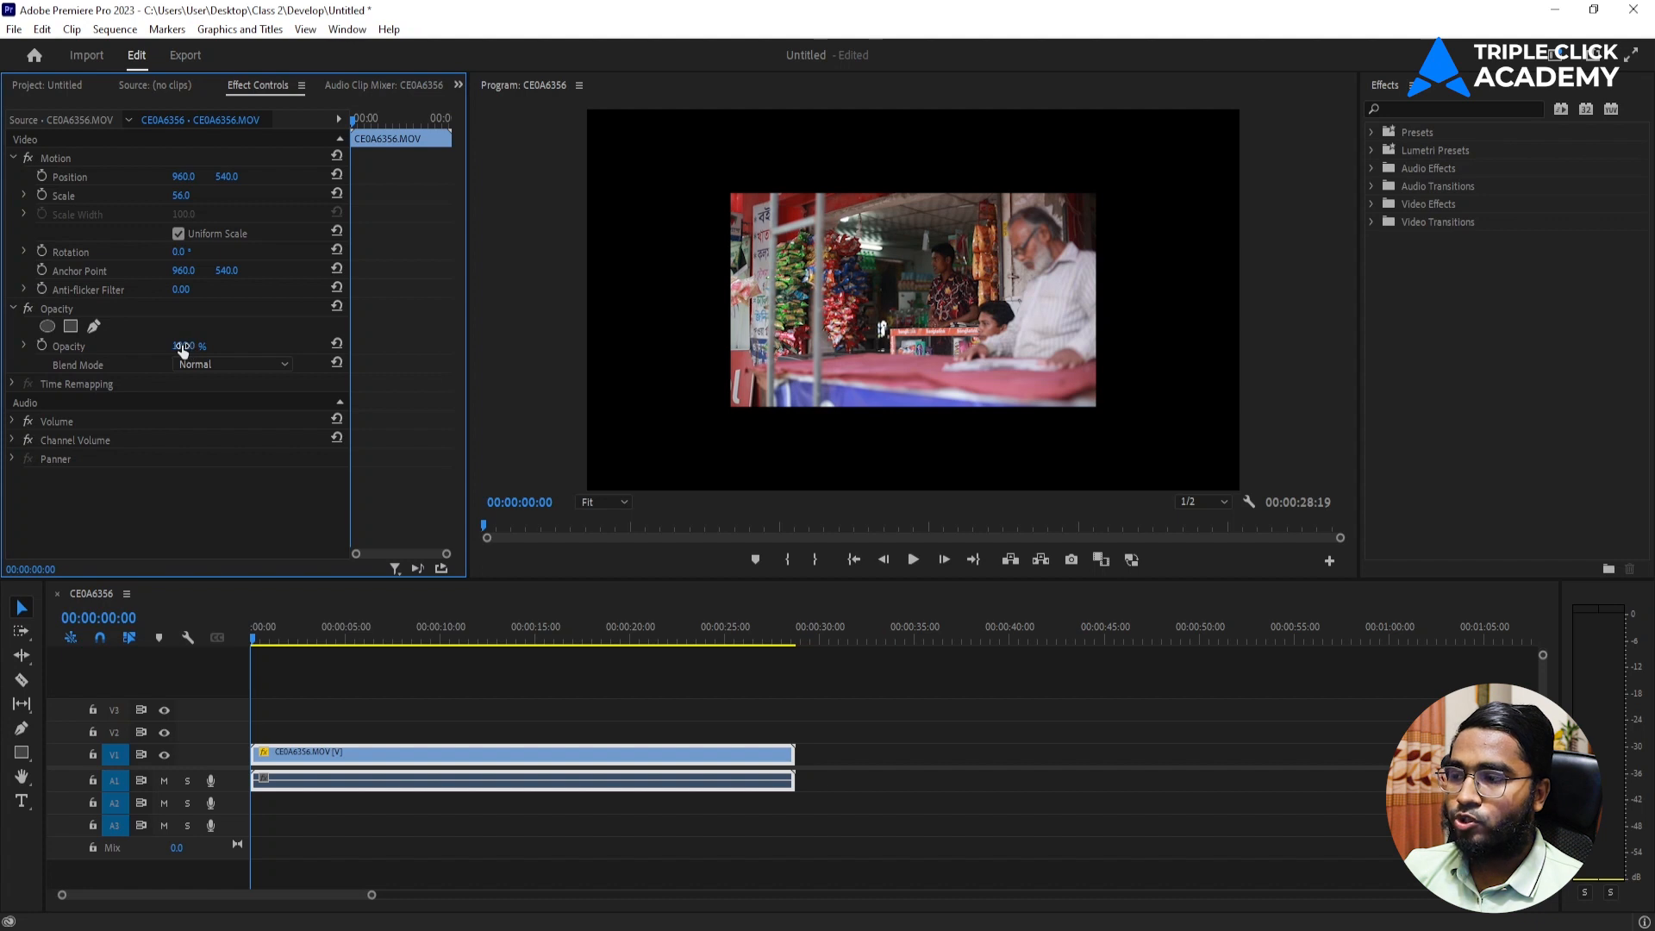
mouse_move(182, 348)
mouse_down()
mouse_move(97, 348)
mouse_move(183, 348)
mouse_up()
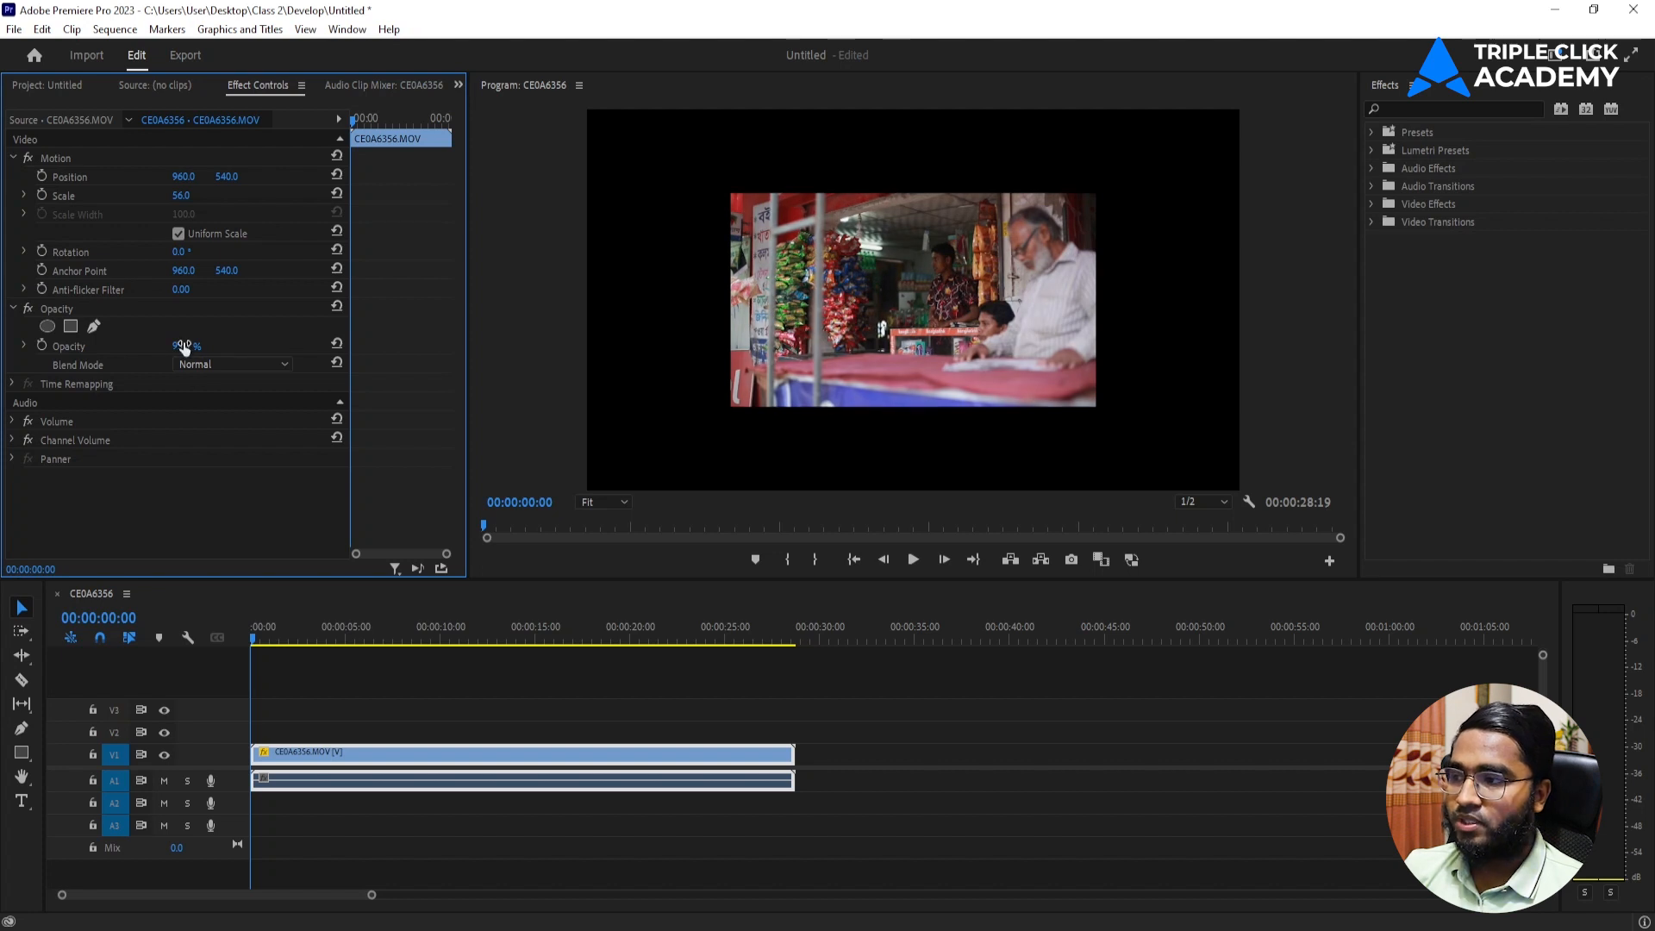
click(12, 422)
click(13, 422)
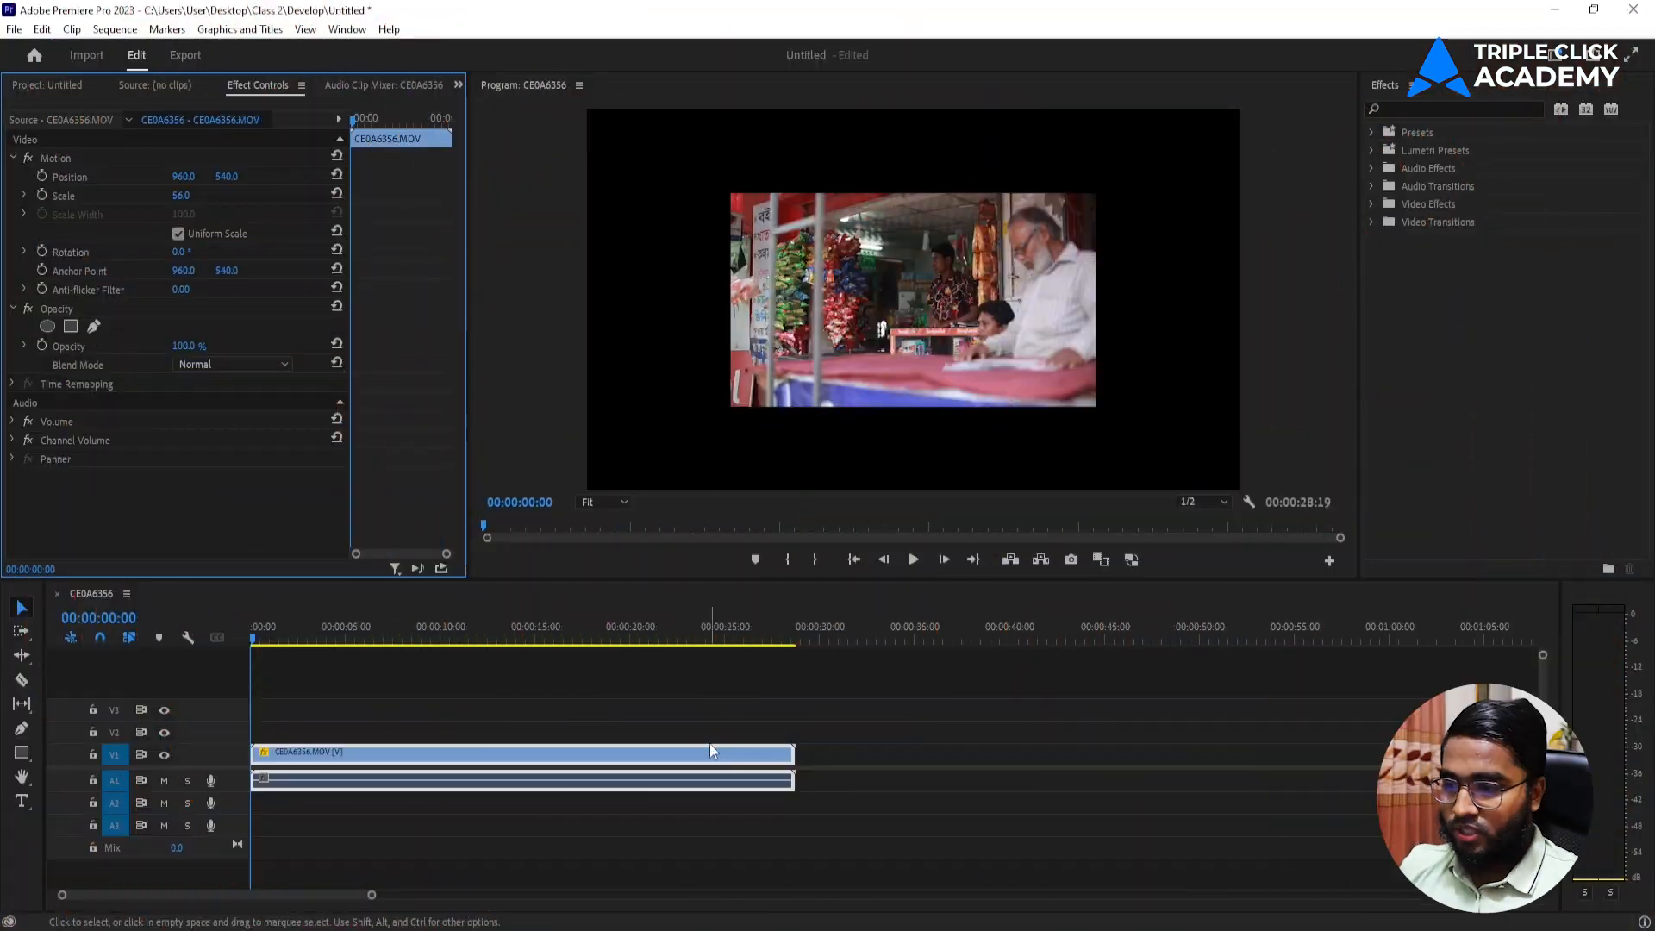
Delete the CE0A6356.MOV clip from the sequence and deselect everything in the project bin.
click(711, 744)
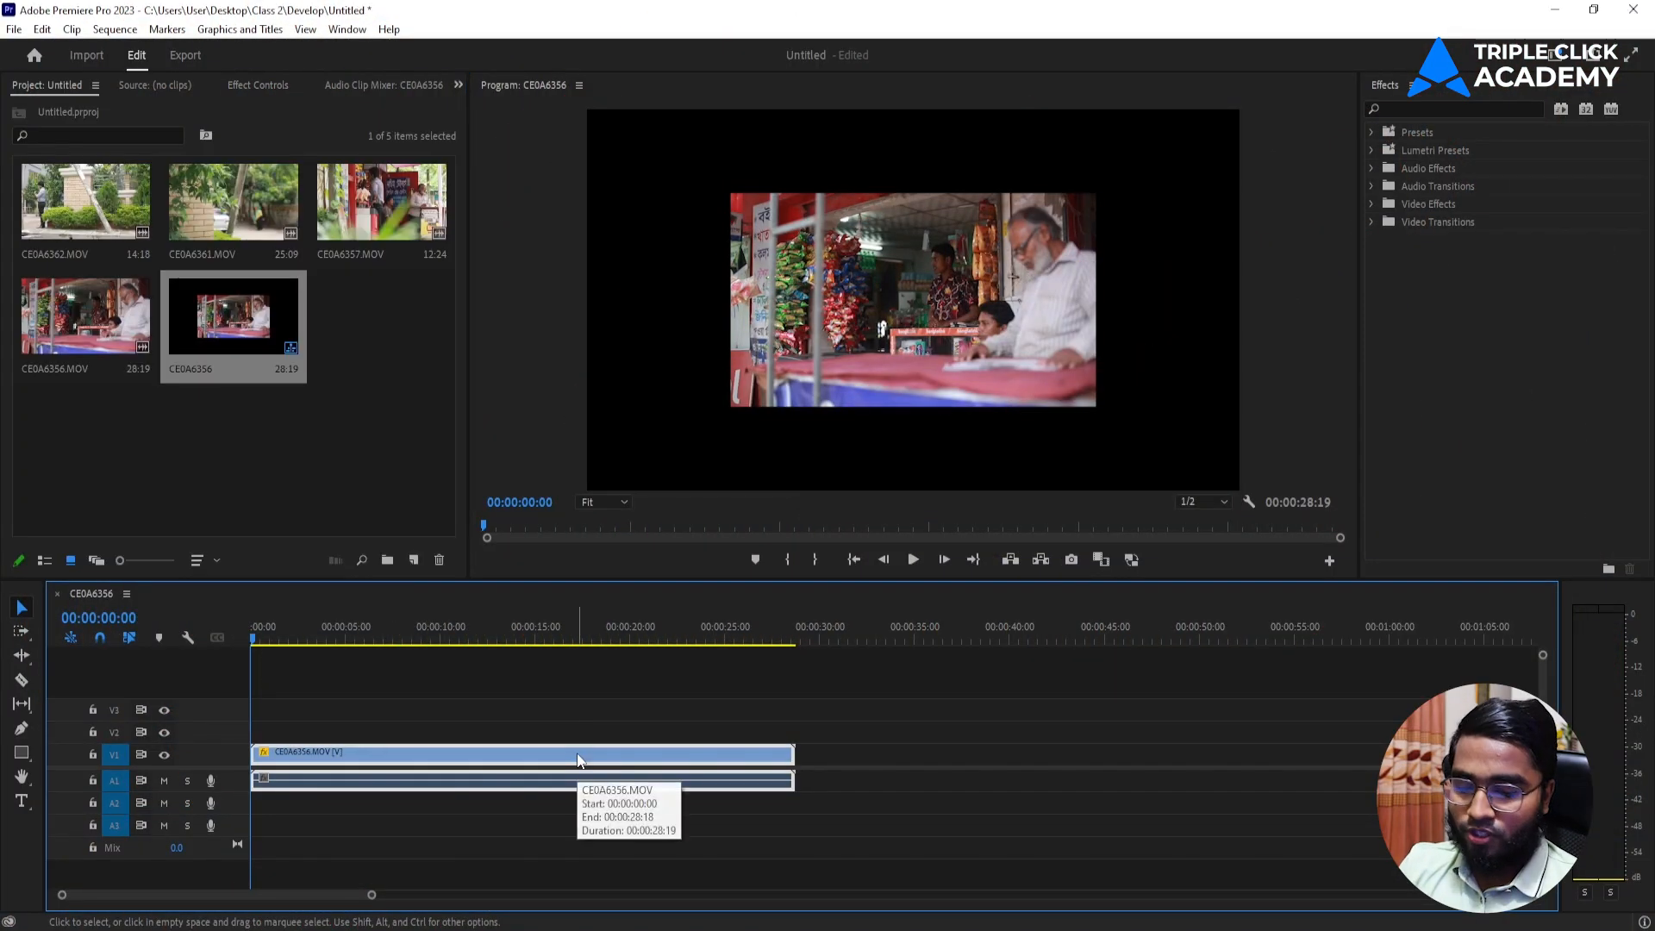
key(Delete)
click(180, 436)
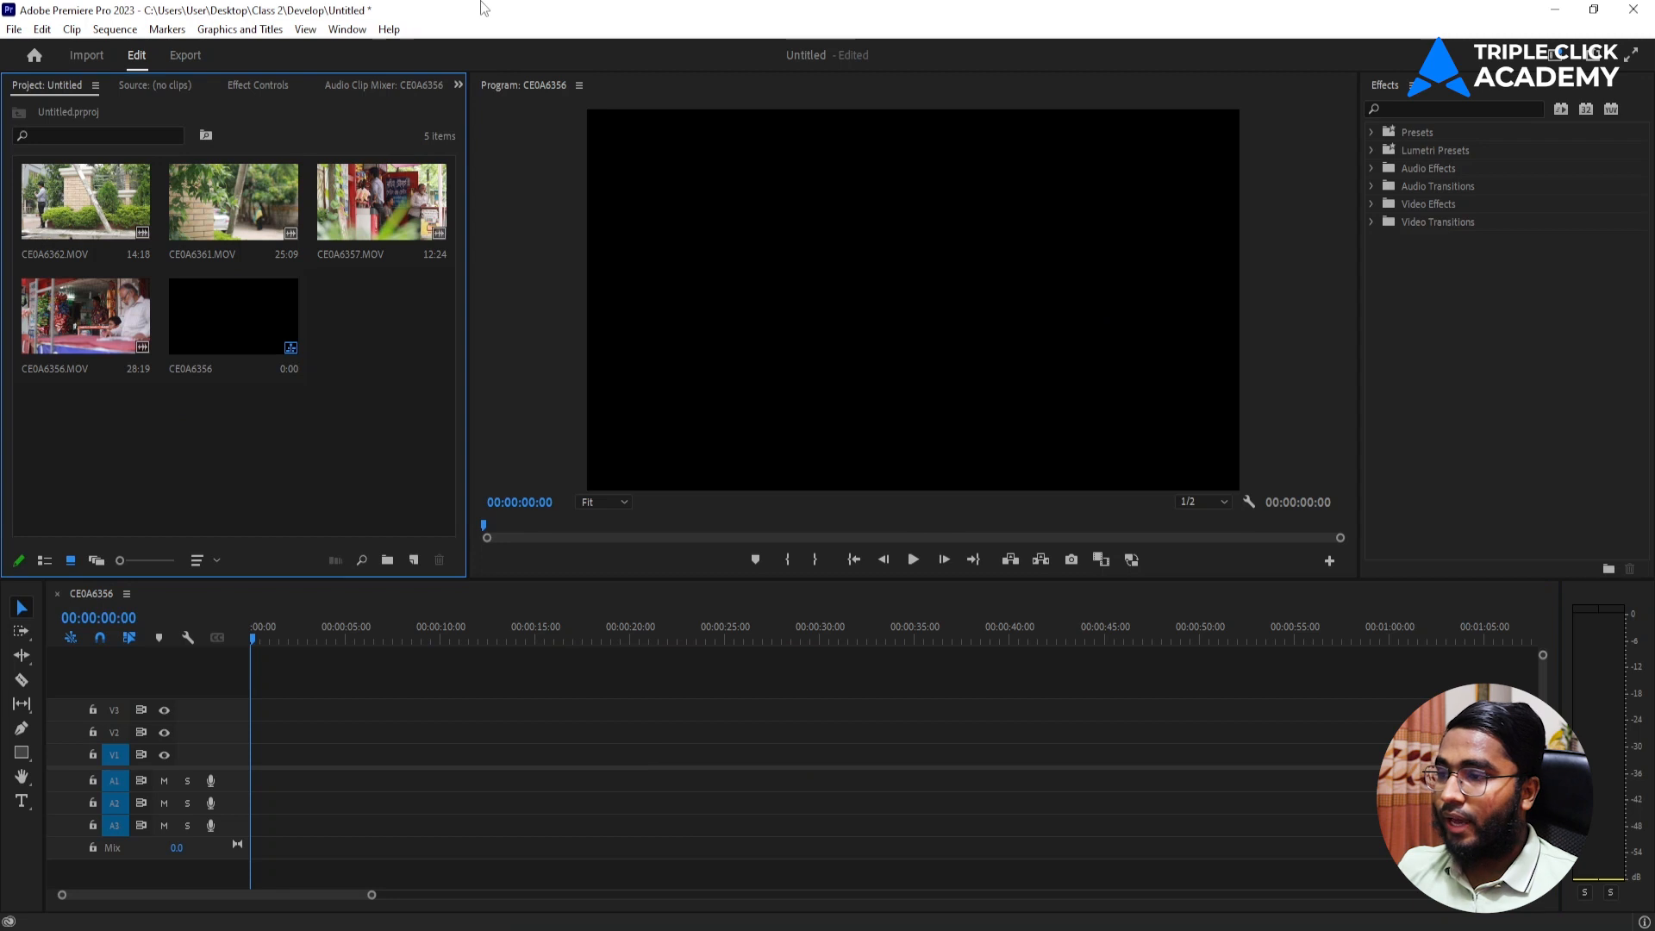
Open CE0A6362.MOV in the source monitor and place only its video on track V1 at the sequence start.
double_click(59, 203)
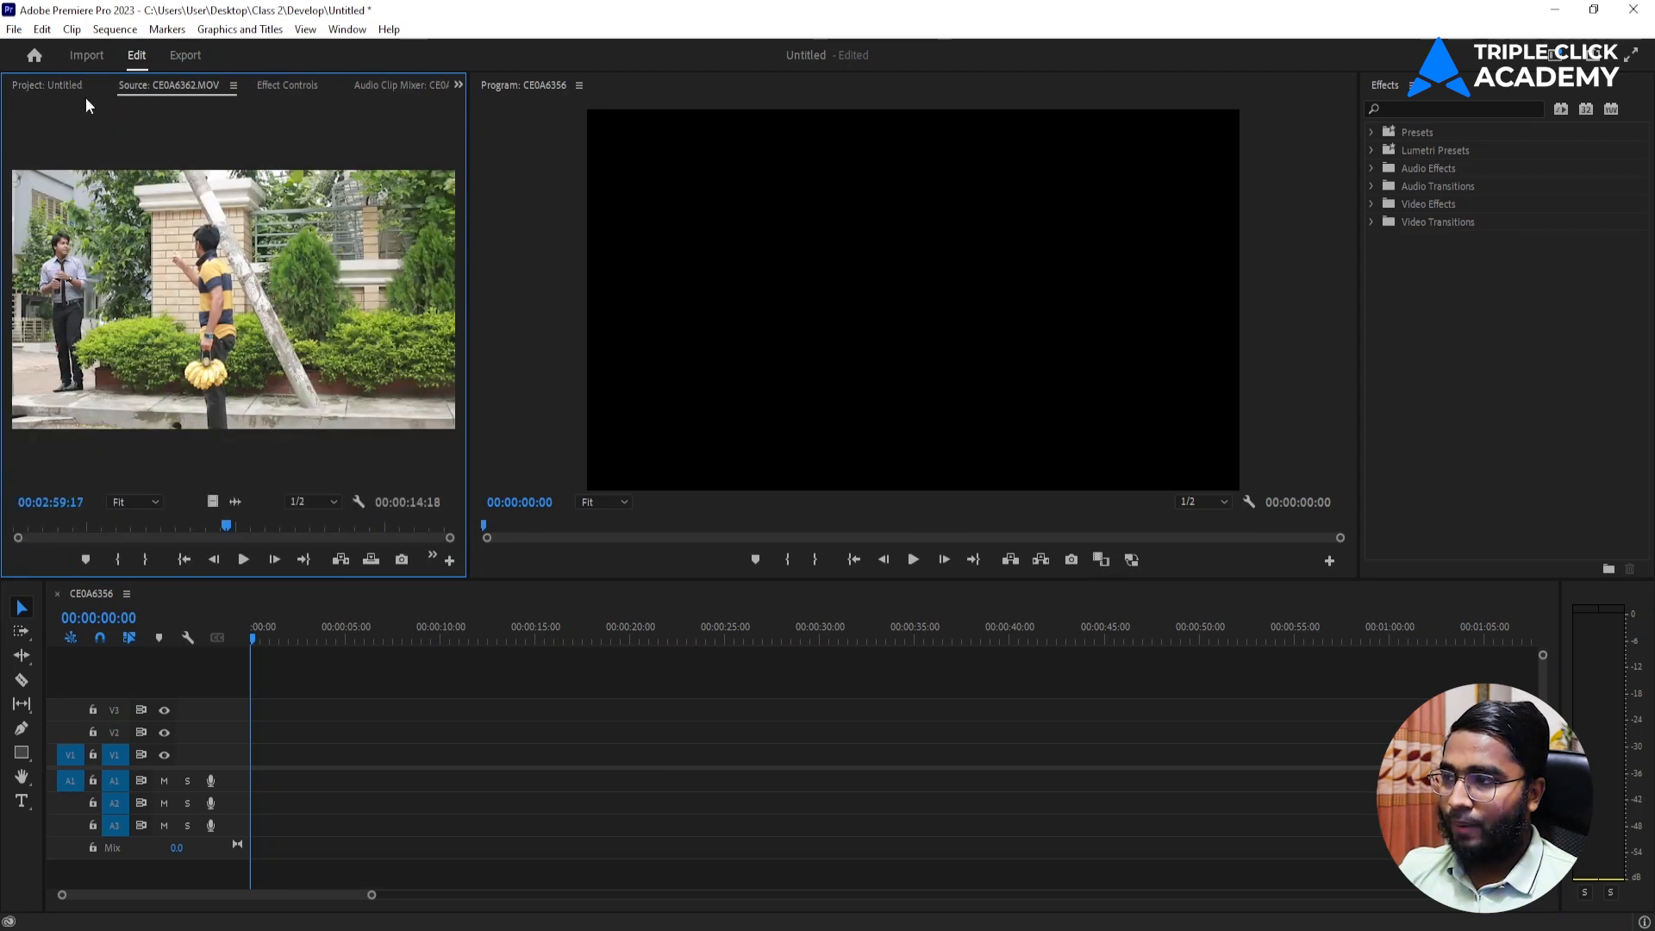
drag(212, 501, 250, 763)
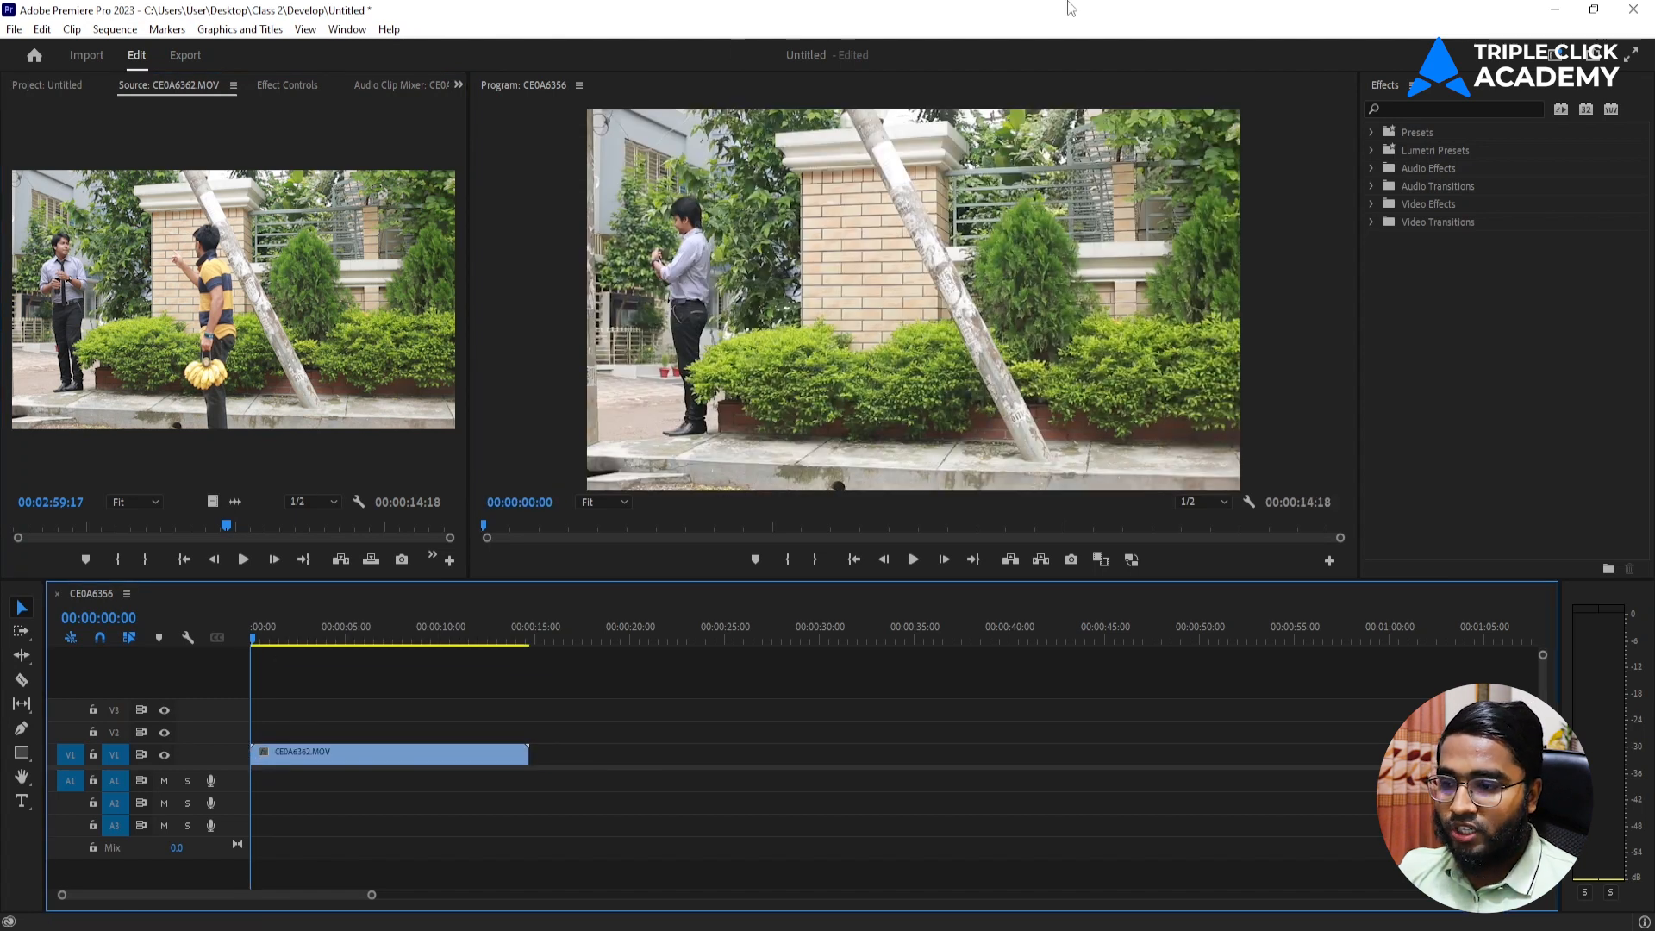
drag(372, 894, 317, 899)
drag(236, 770, 228, 794)
Scale the CE0A6362.MOV clip to 50 and position it at 482, 270 in the frame's upper-left quarter.
click(424, 783)
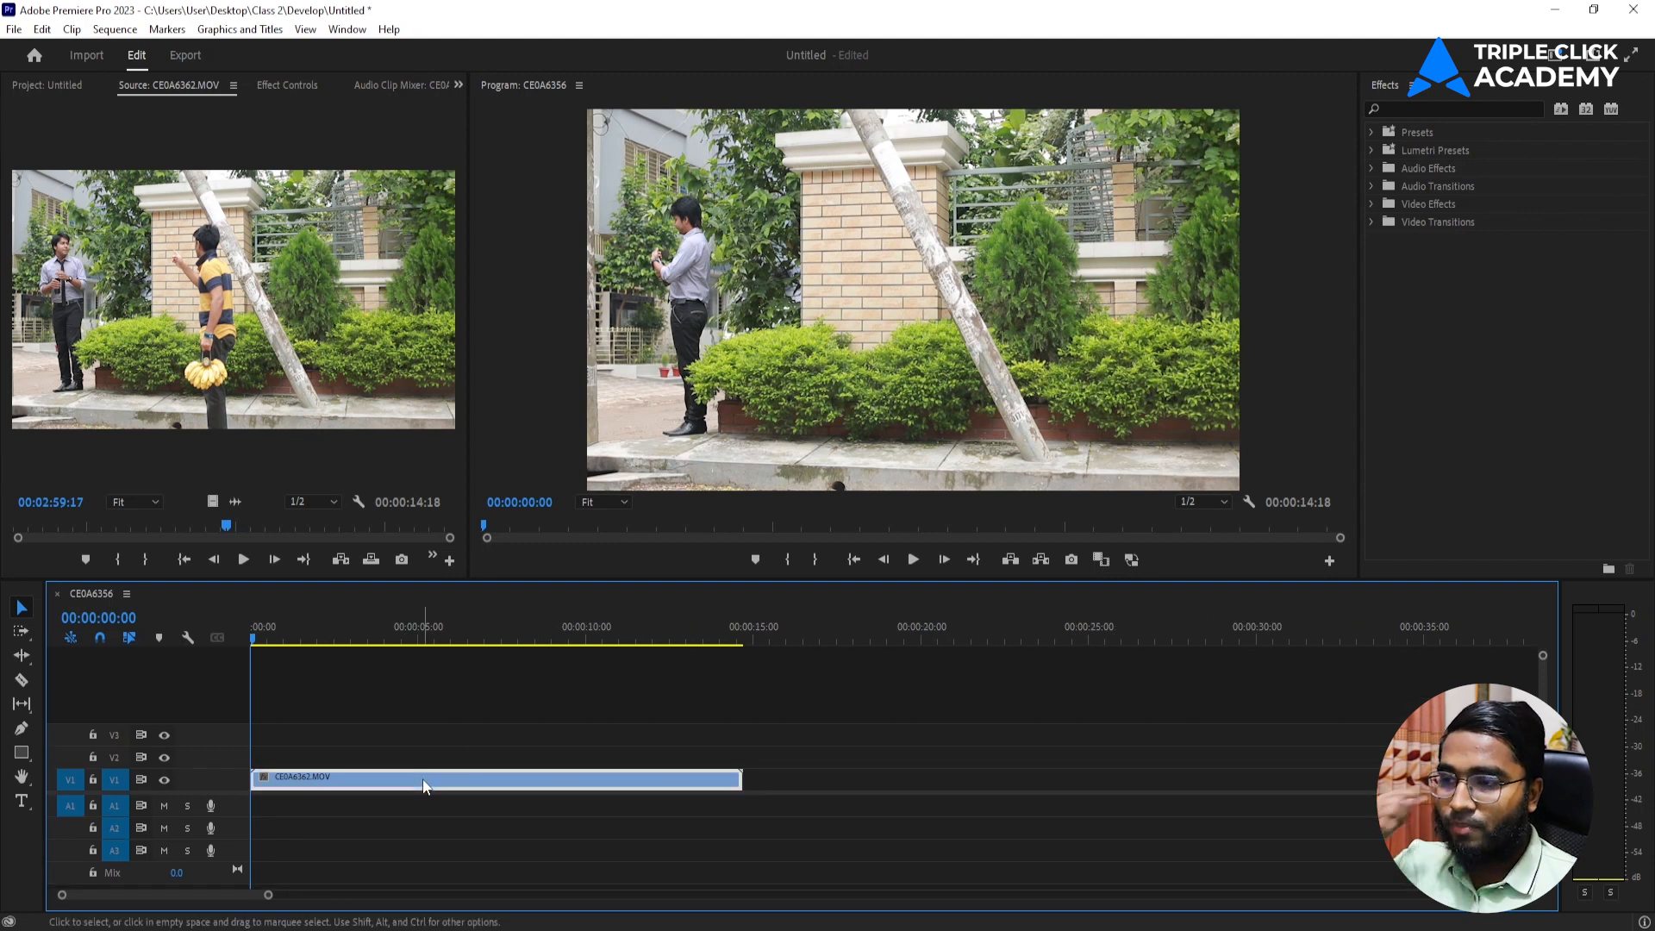
click(278, 86)
mouse_move(198, 196)
mouse_down()
mouse_move(155, 196)
mouse_move(198, 195)
mouse_up()
click(183, 196)
text(50)
key(Return)
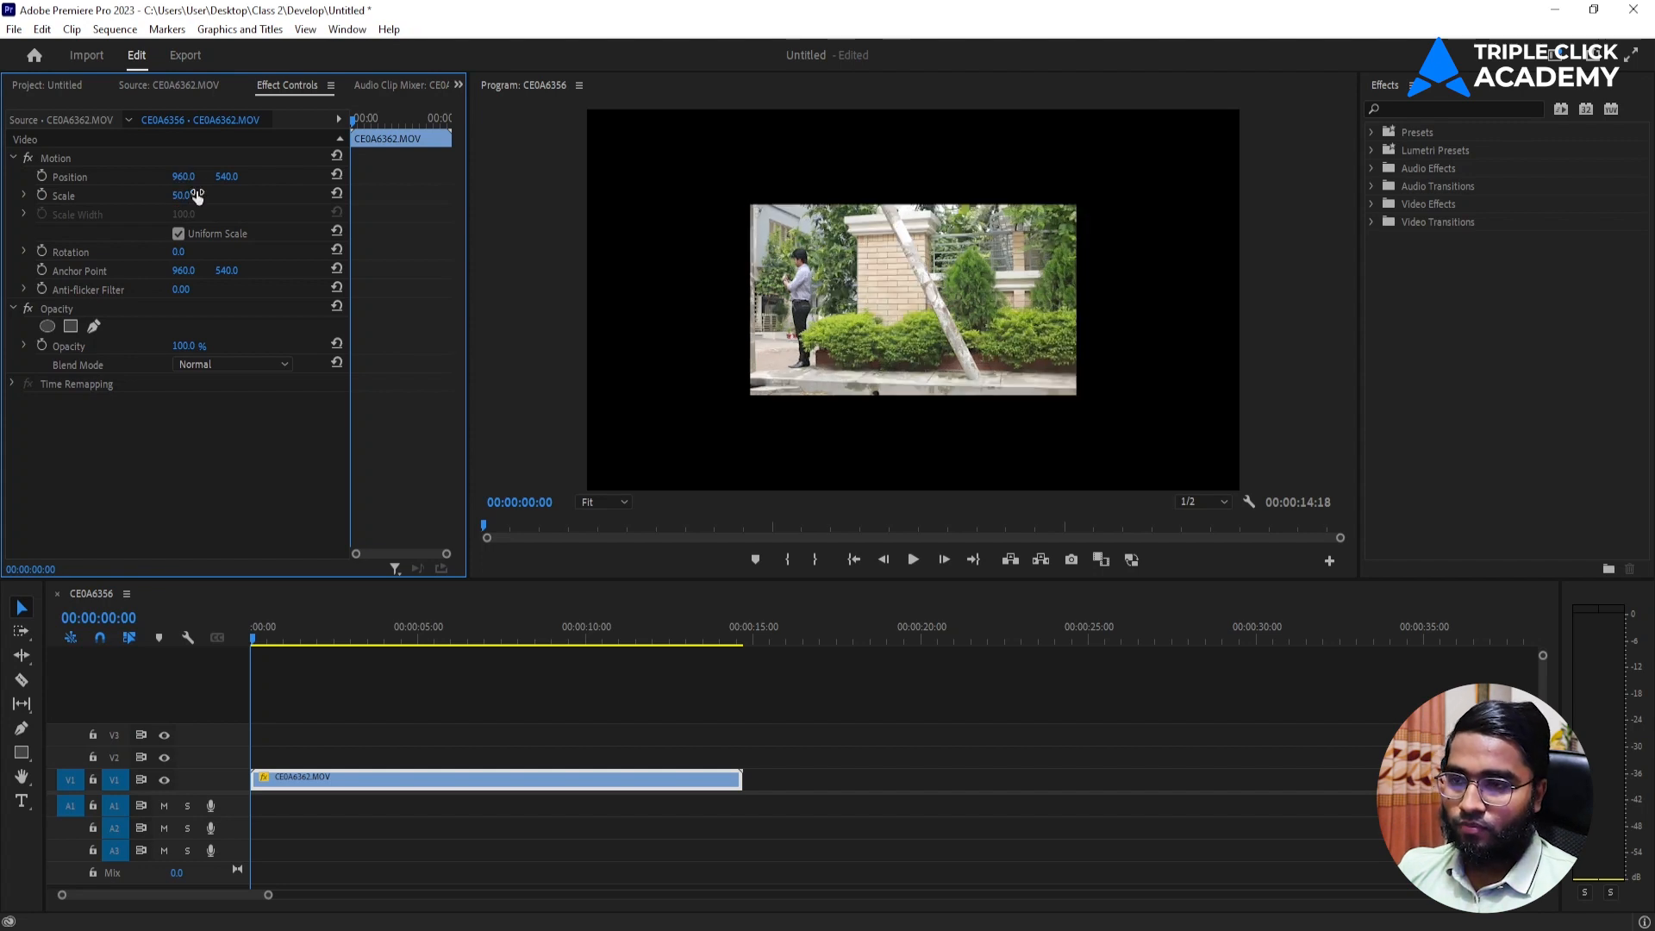
drag(185, 177, 43, 177)
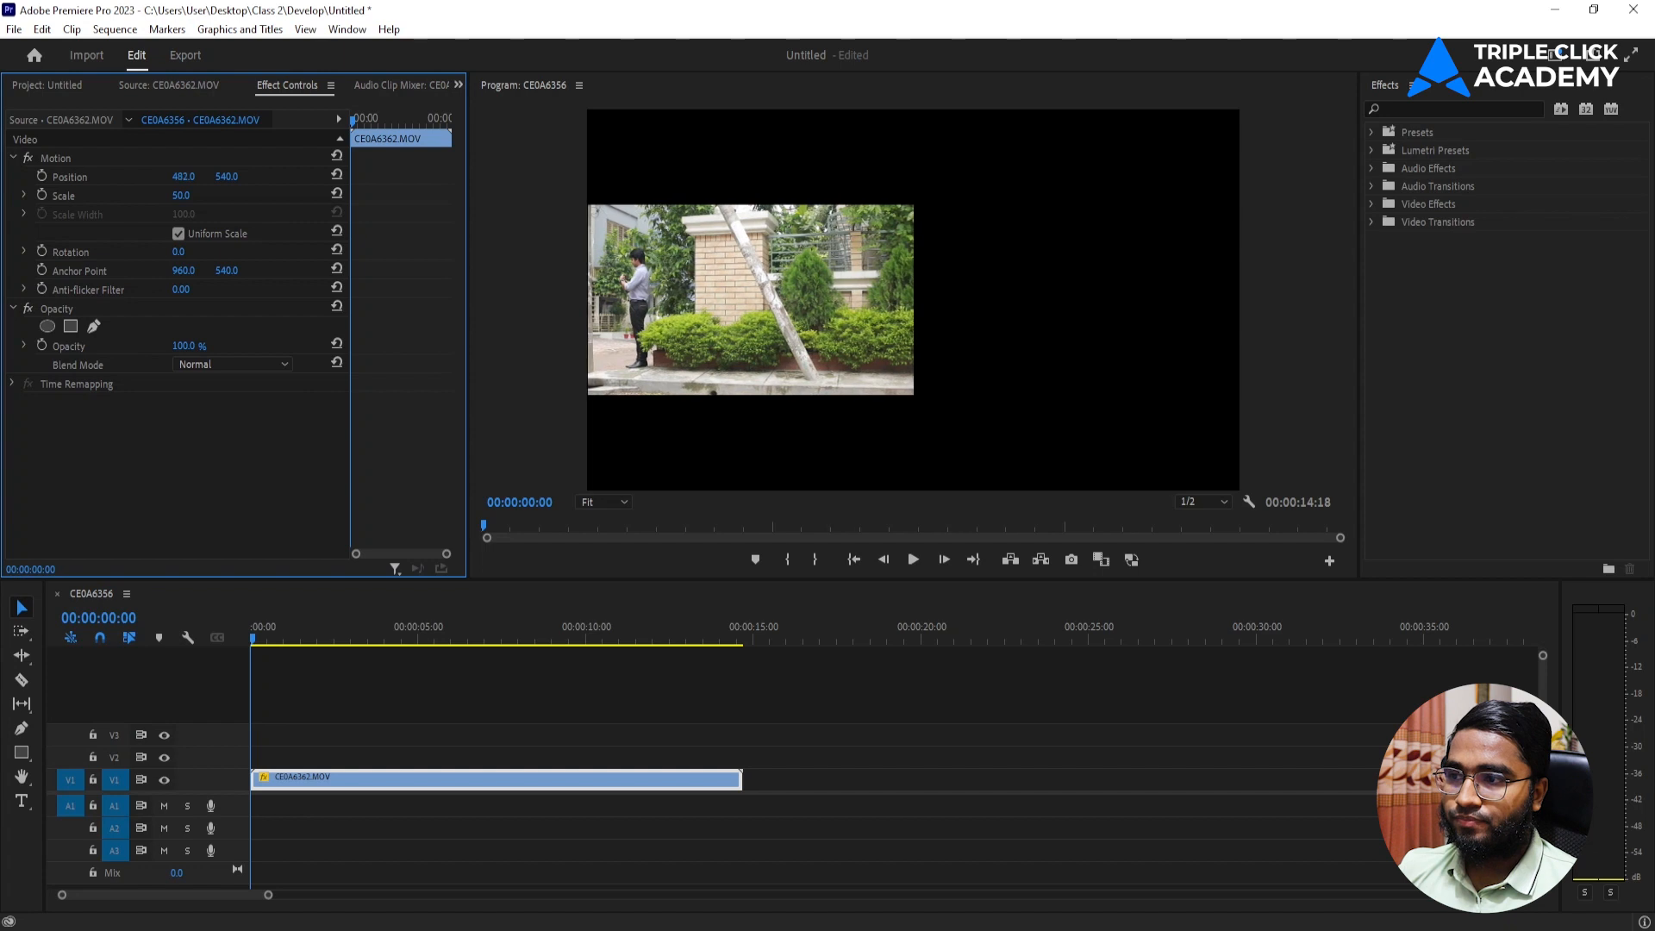
drag(231, 176, 153, 177)
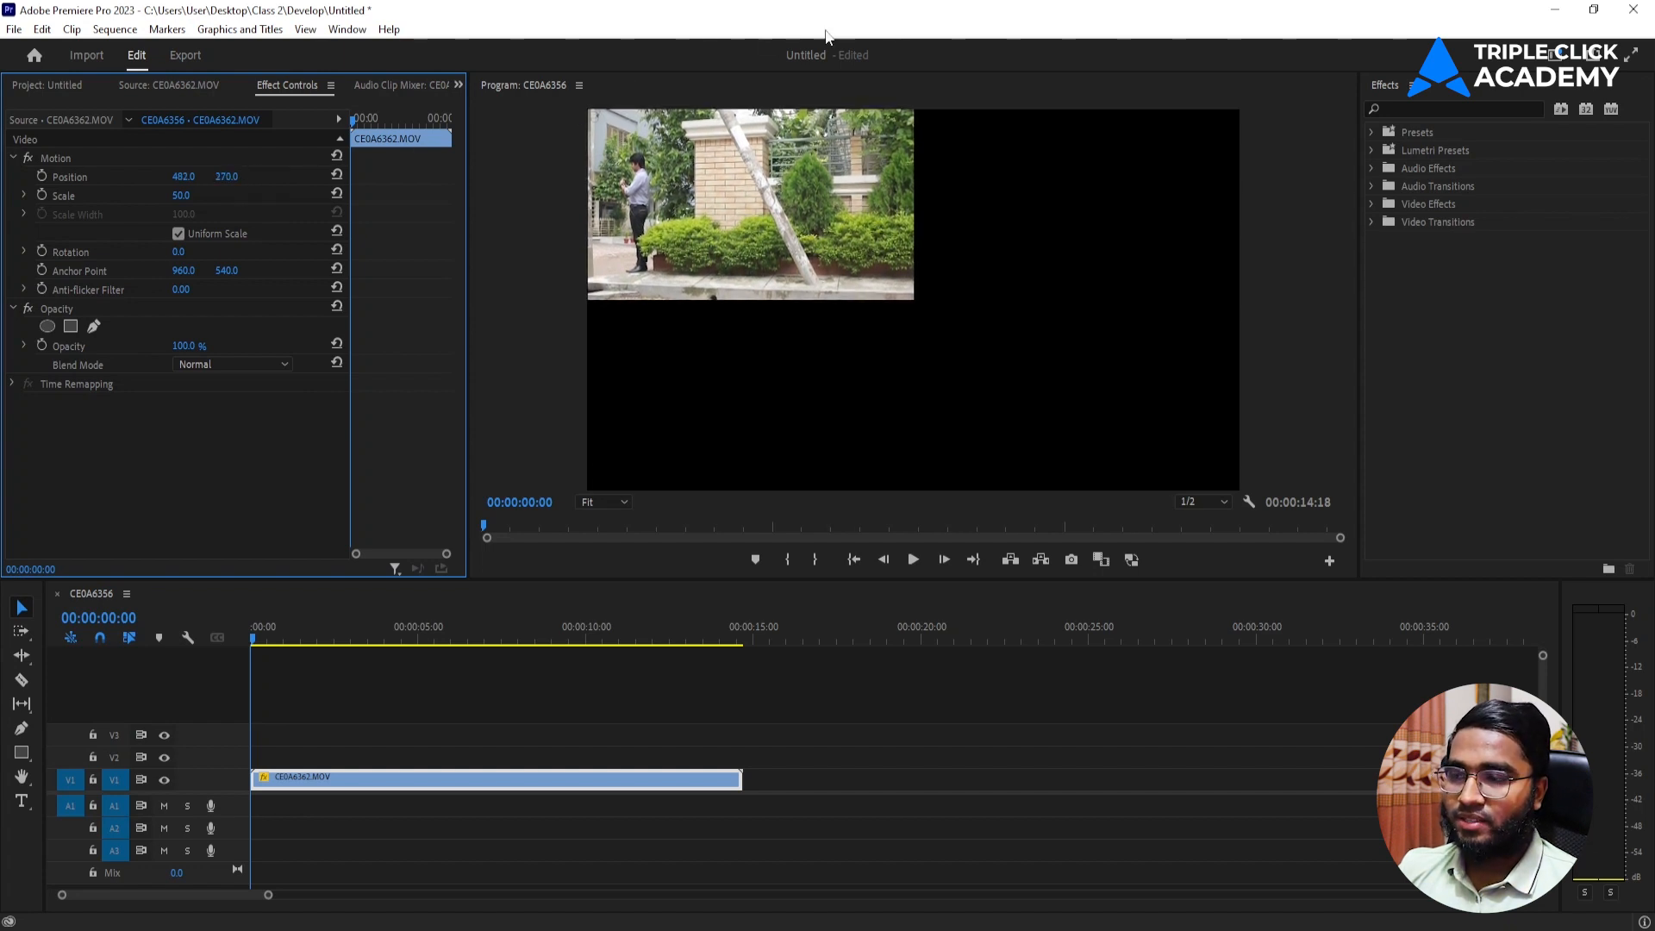
Place only the video of CE0A6361.MOV on track V2 at the sequence start and trim its end to match the V1 clip.
click(59, 78)
double_click(219, 205)
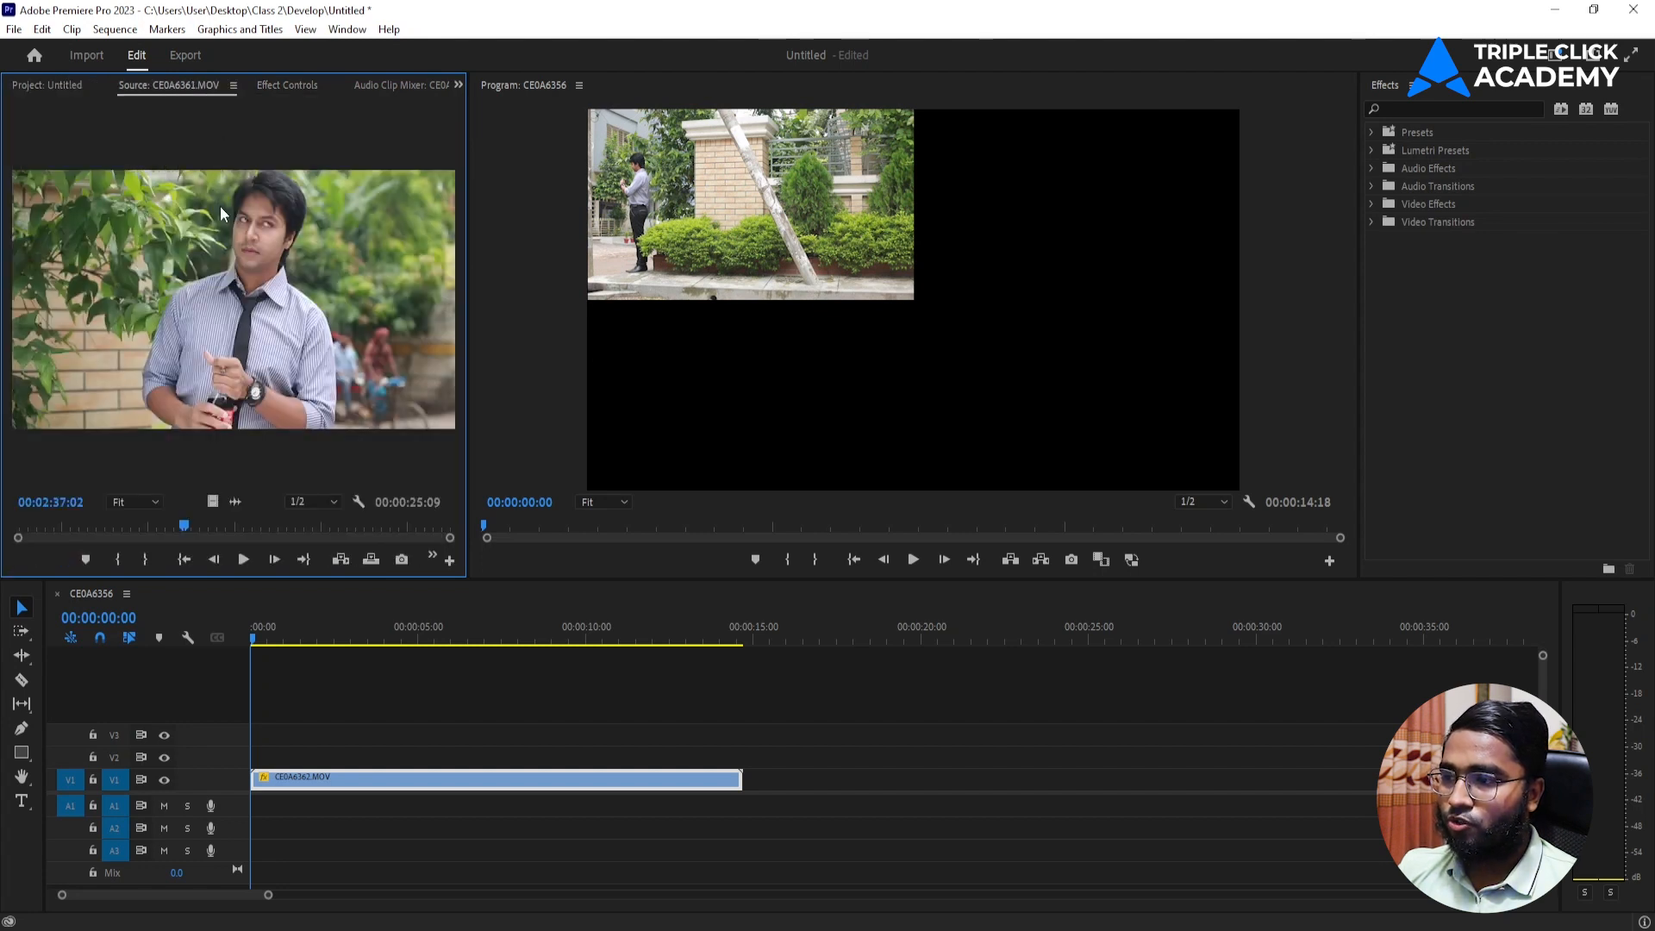
drag(214, 500, 256, 758)
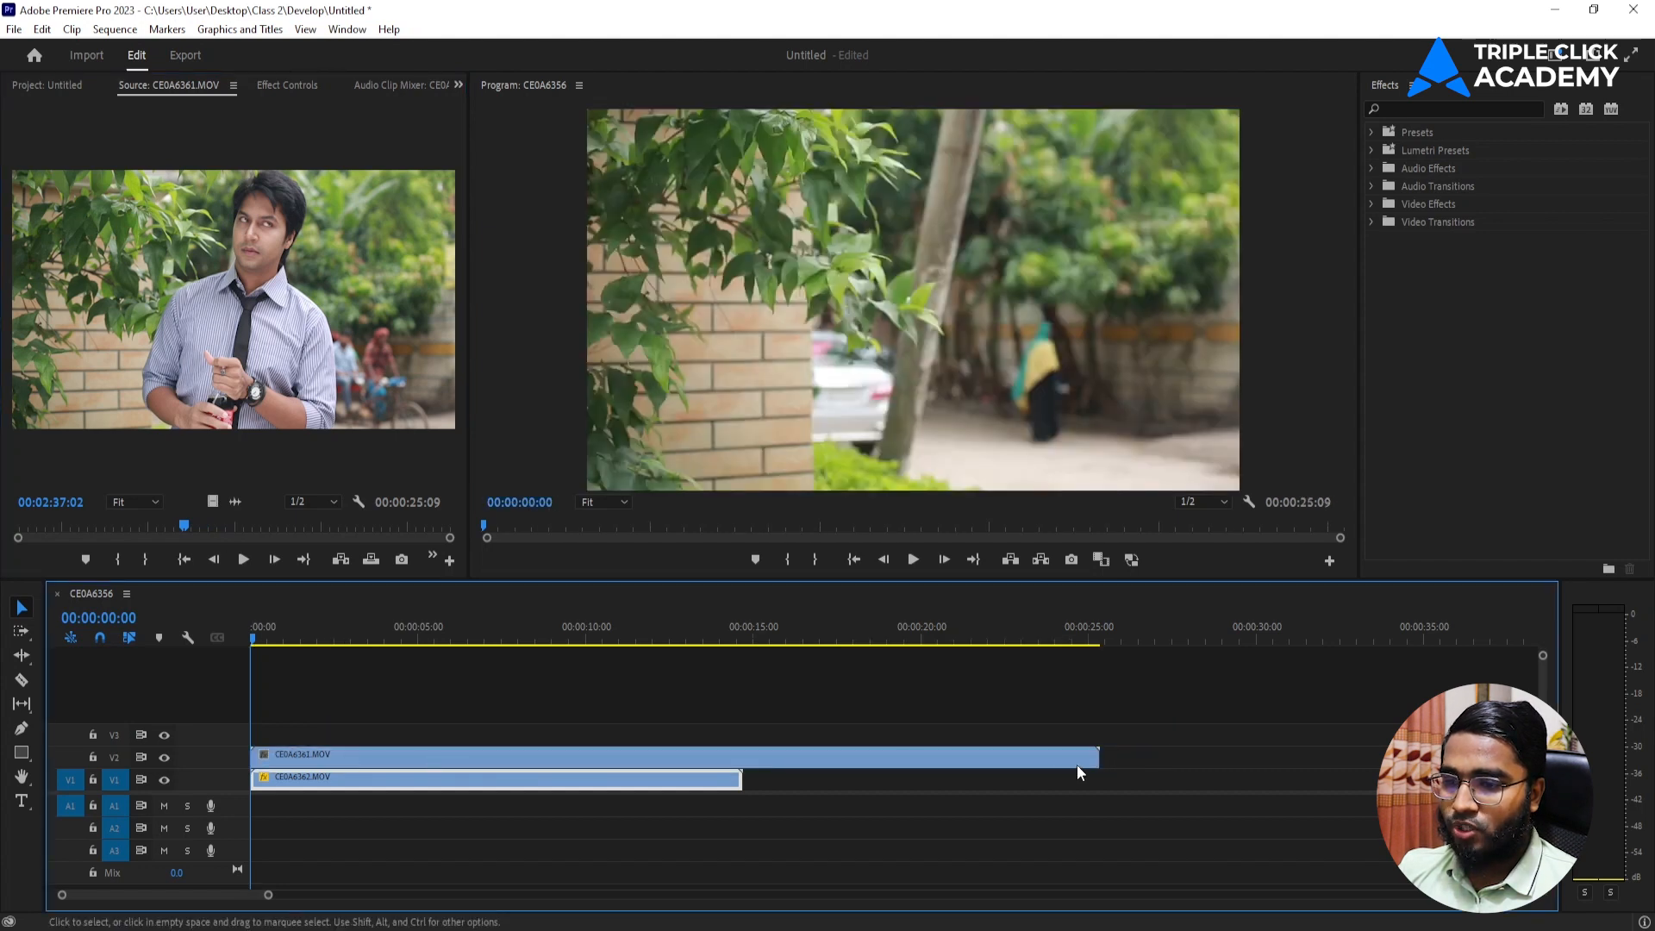
drag(1094, 759, 742, 759)
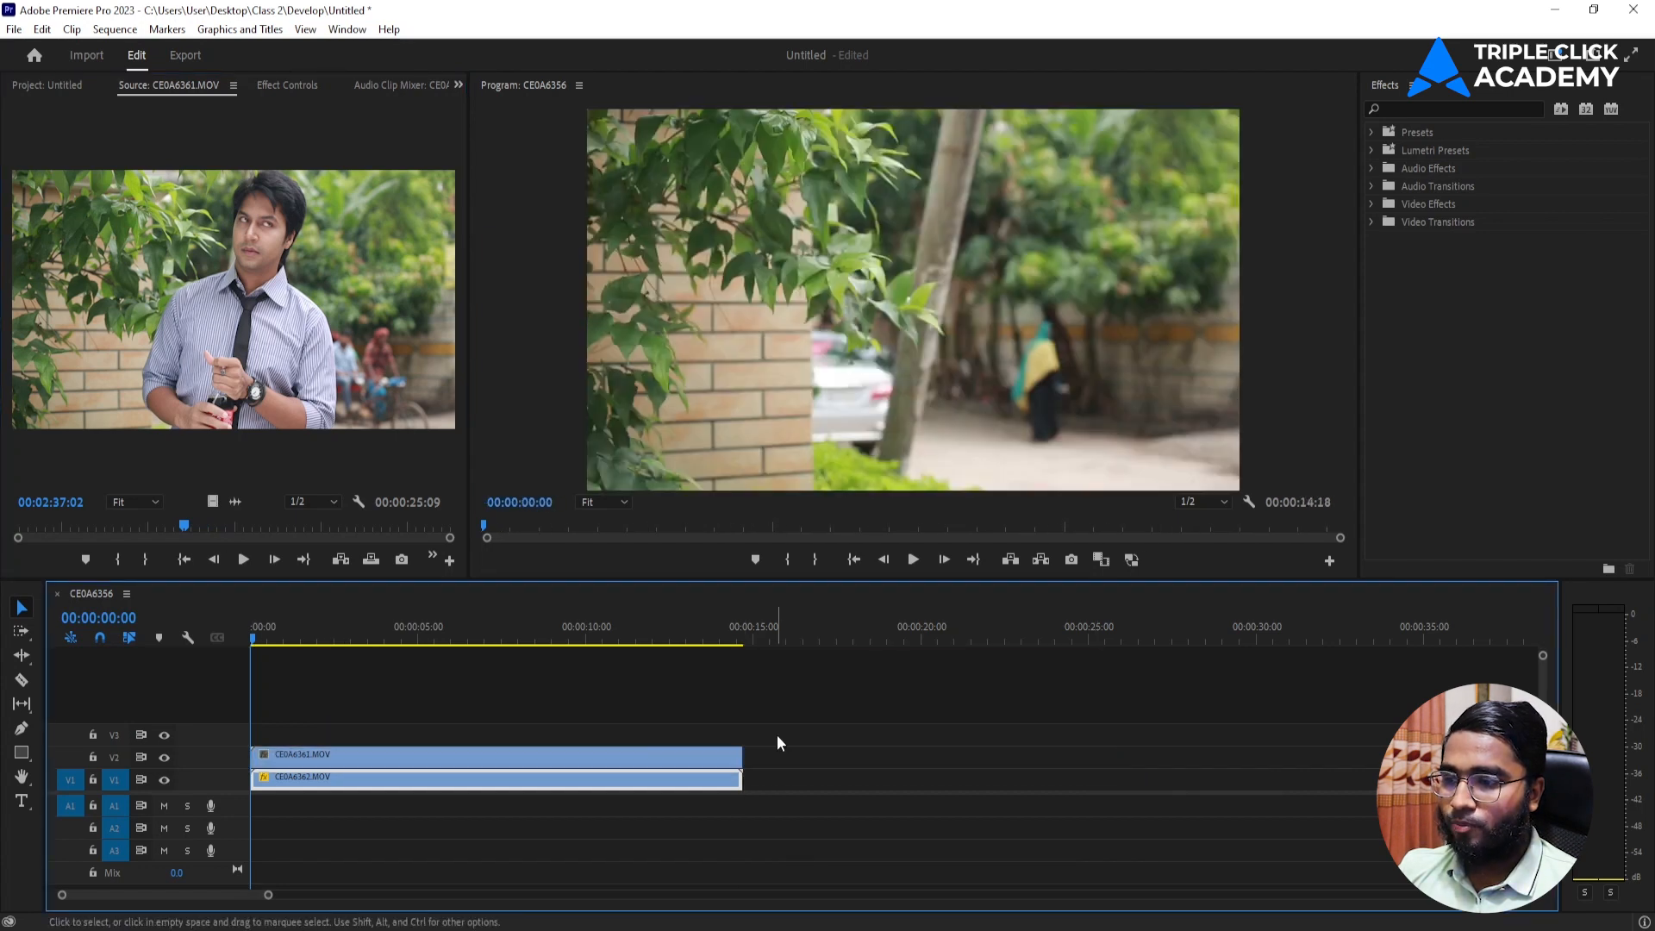
Scale the CE0A6361.MOV clip to 50 and position it at 481, 811 in the frame's lower-left quarter.
click(592, 759)
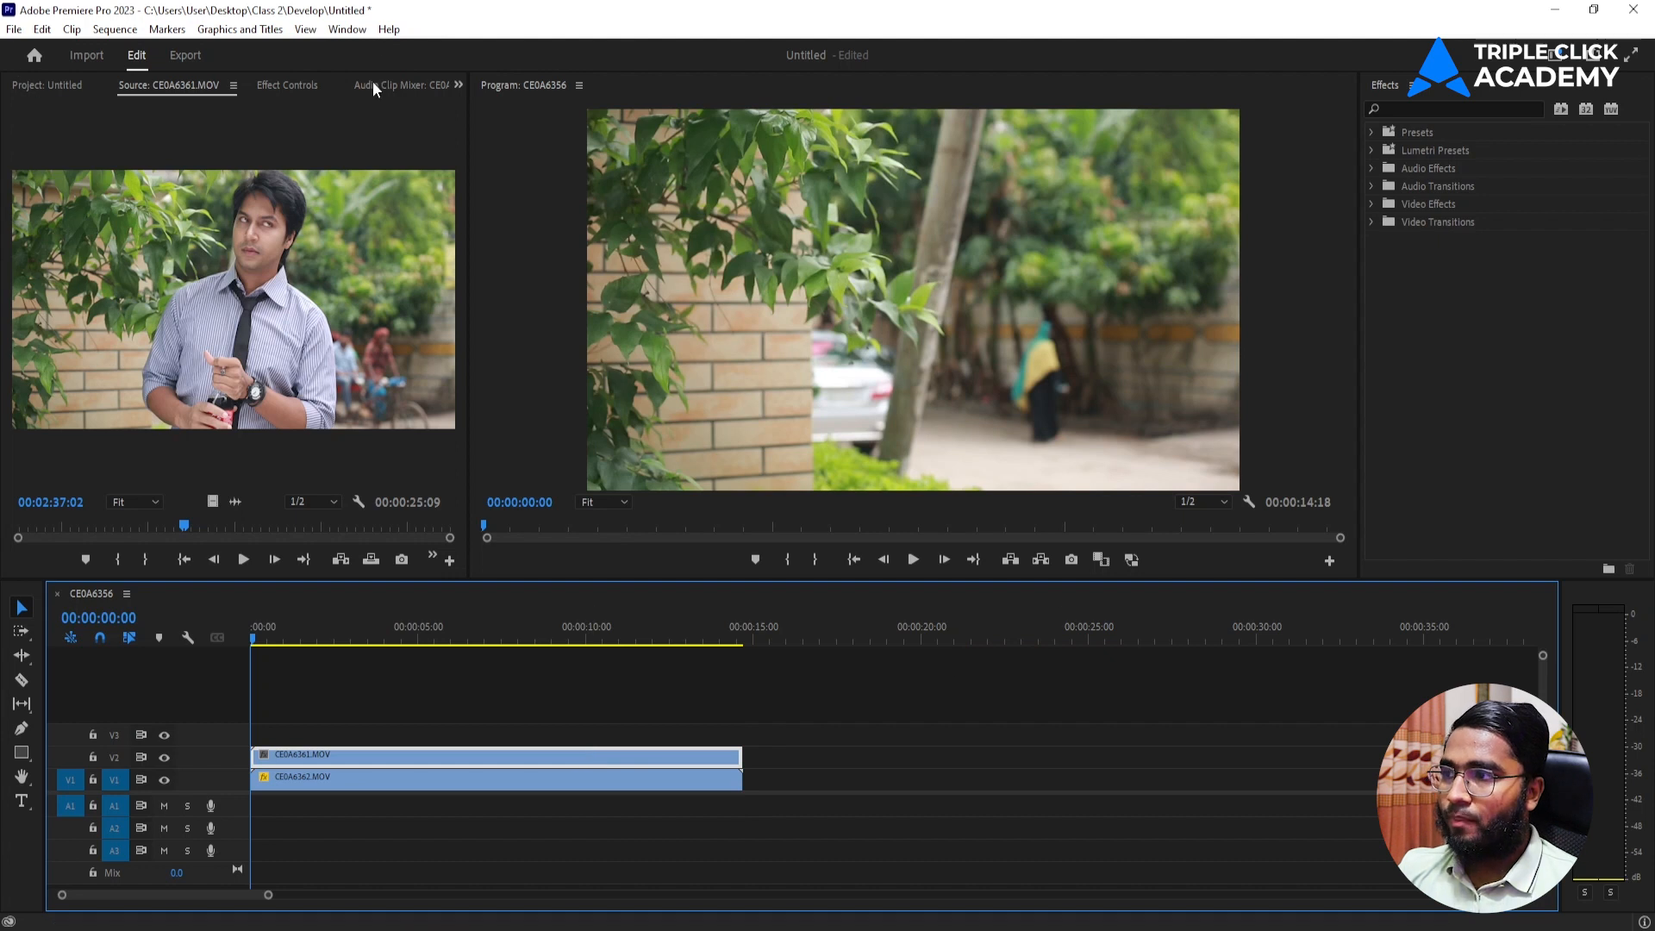
click(286, 85)
click(195, 194)
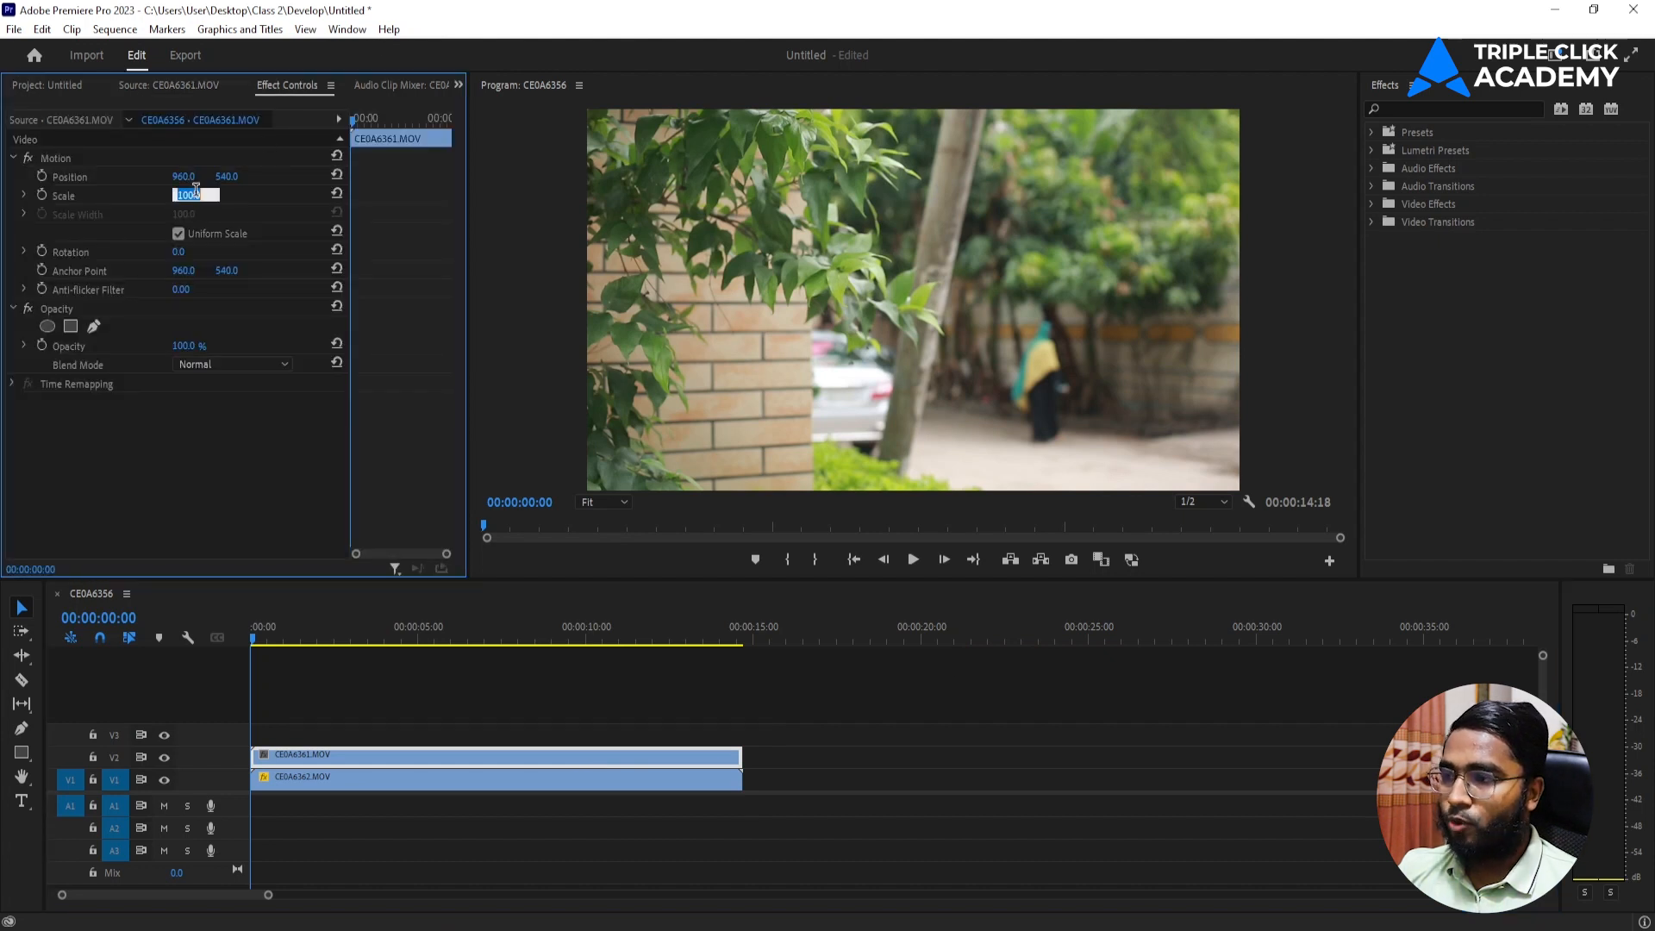
text(50)
key(Return)
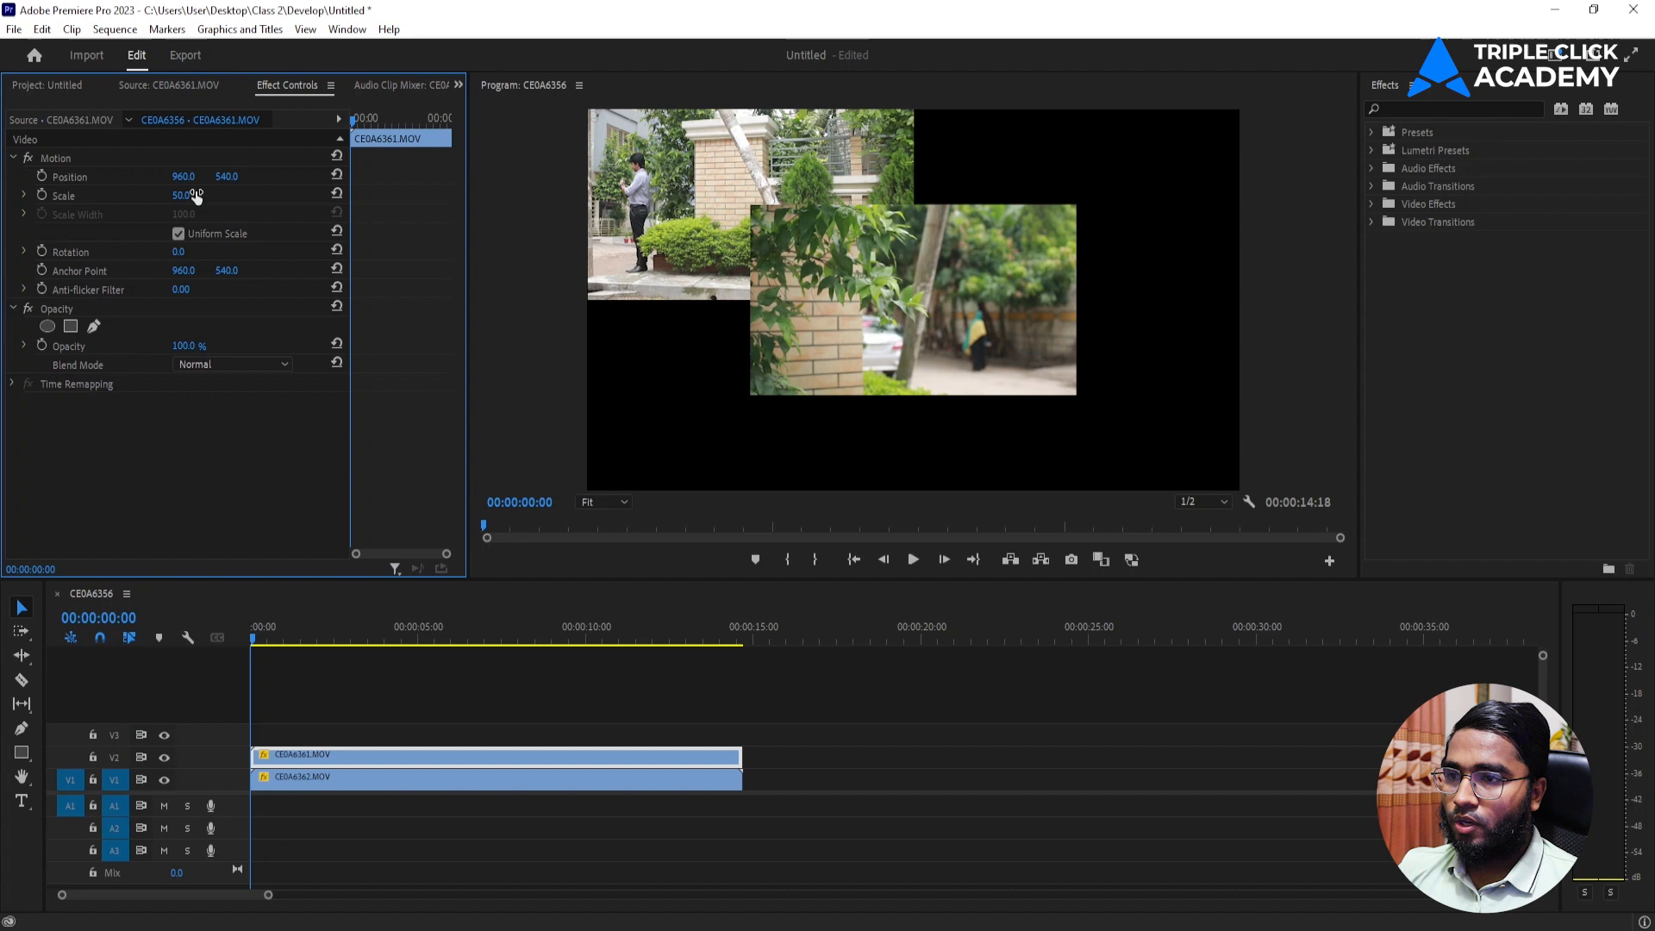
drag(227, 176, 460, 175)
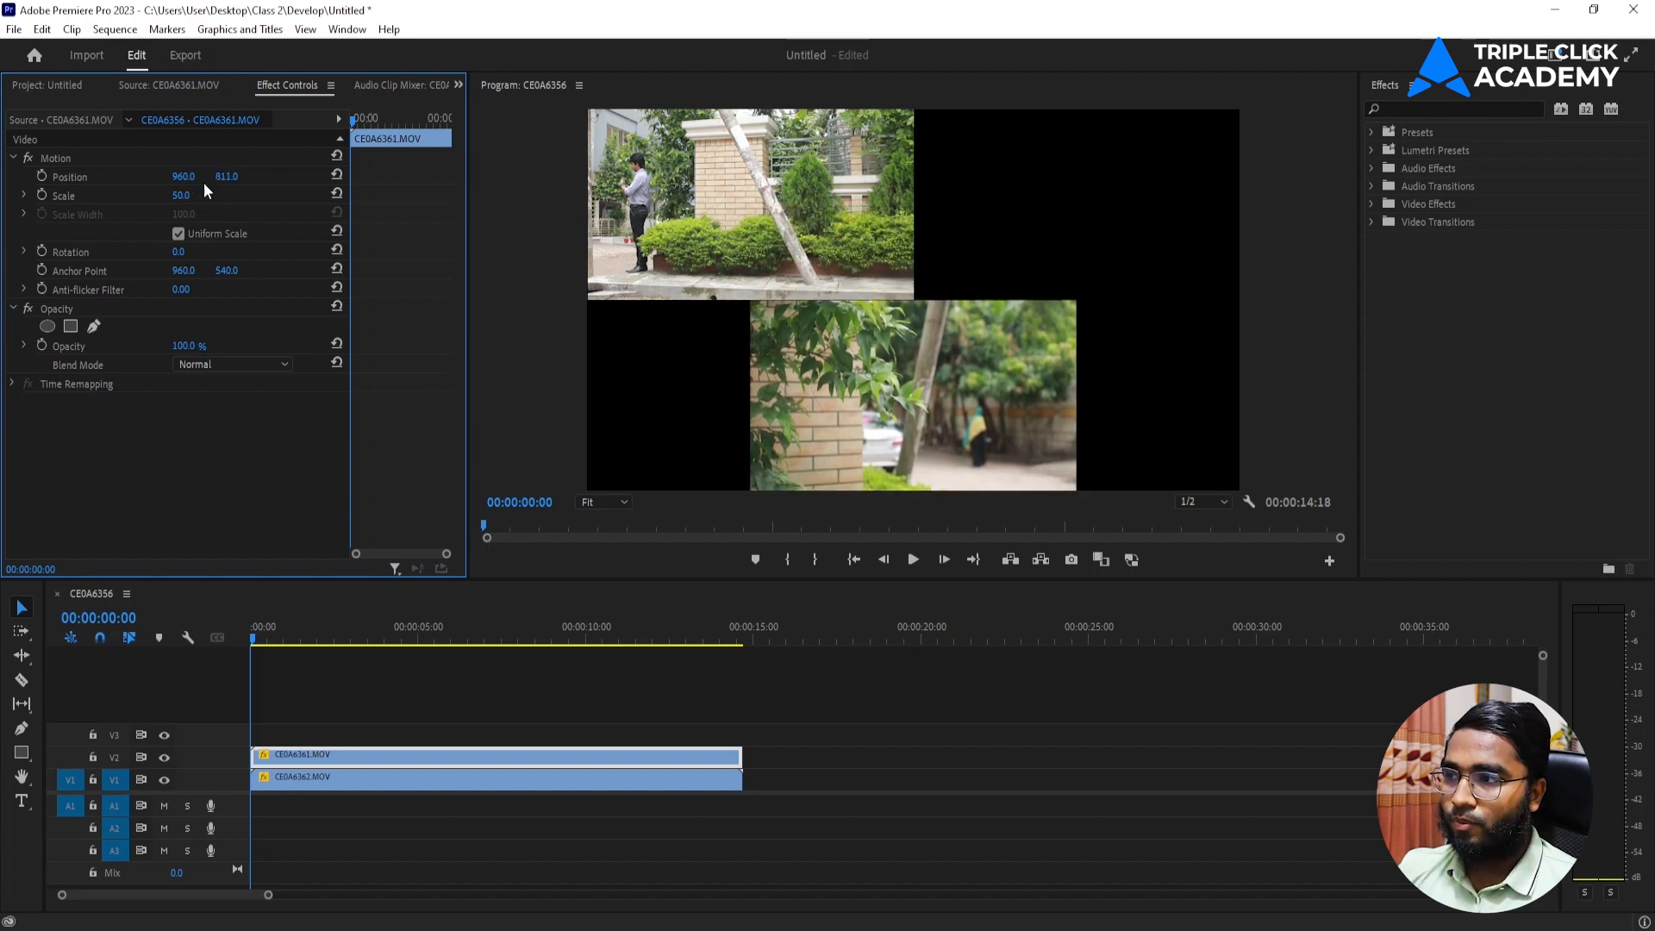
drag(182, 176, 12, 175)
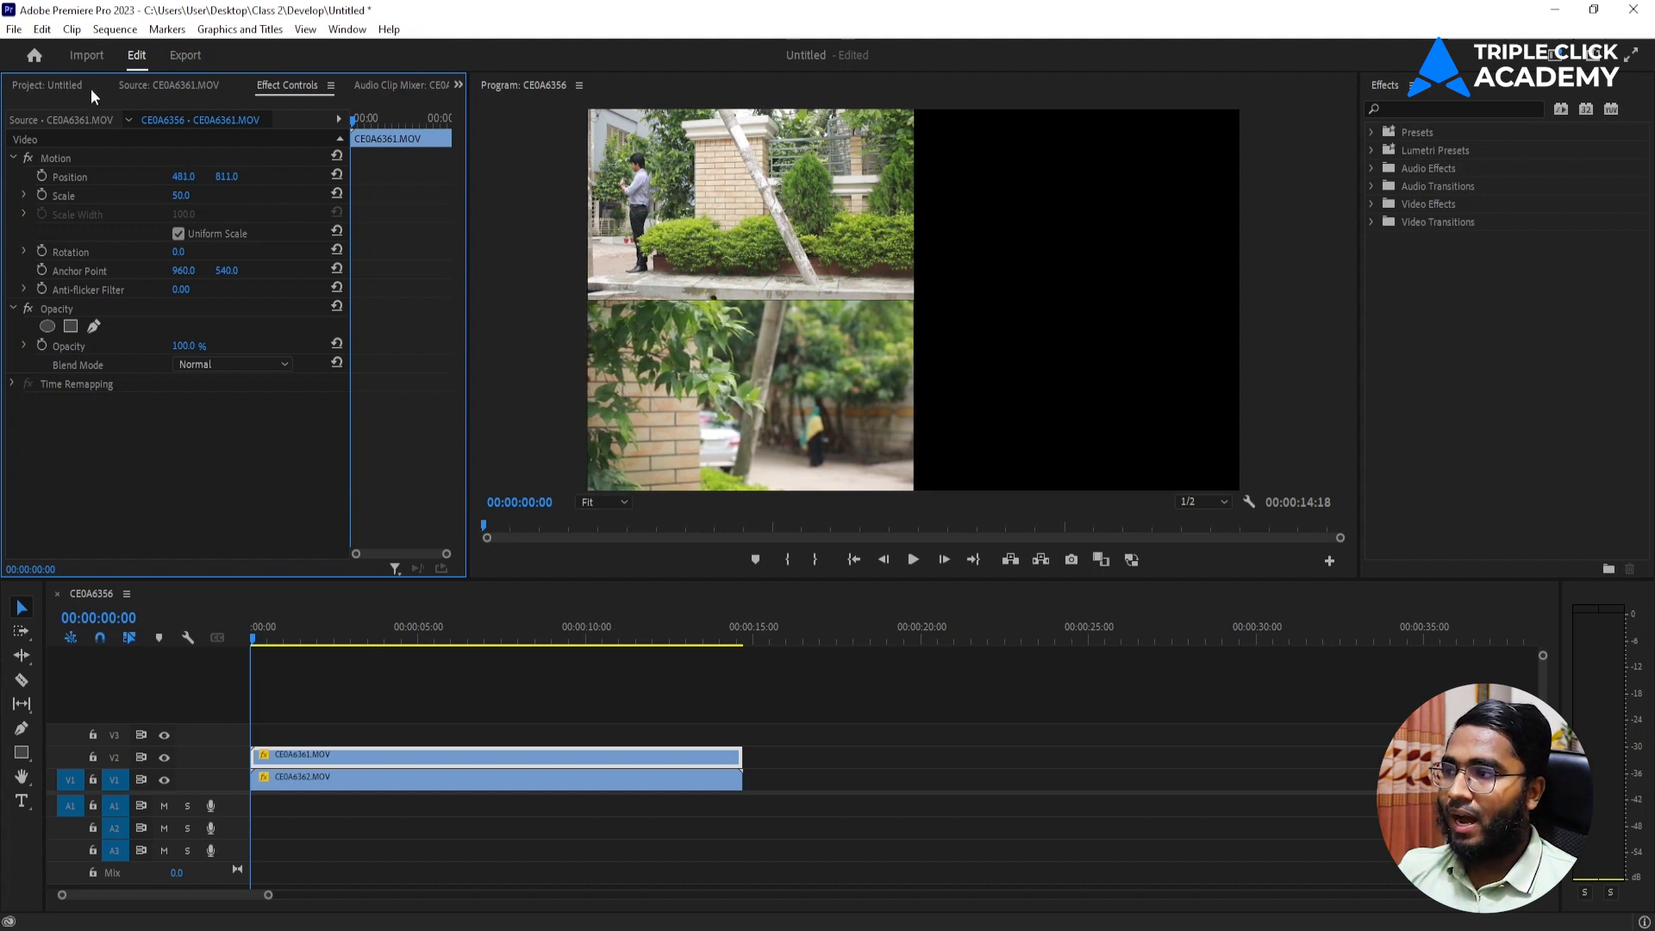
Place only the video of CE0A6357.MOV on track V3 at the sequence start and trim the V1 and V2 clips to its end.
click(67, 86)
double_click(334, 202)
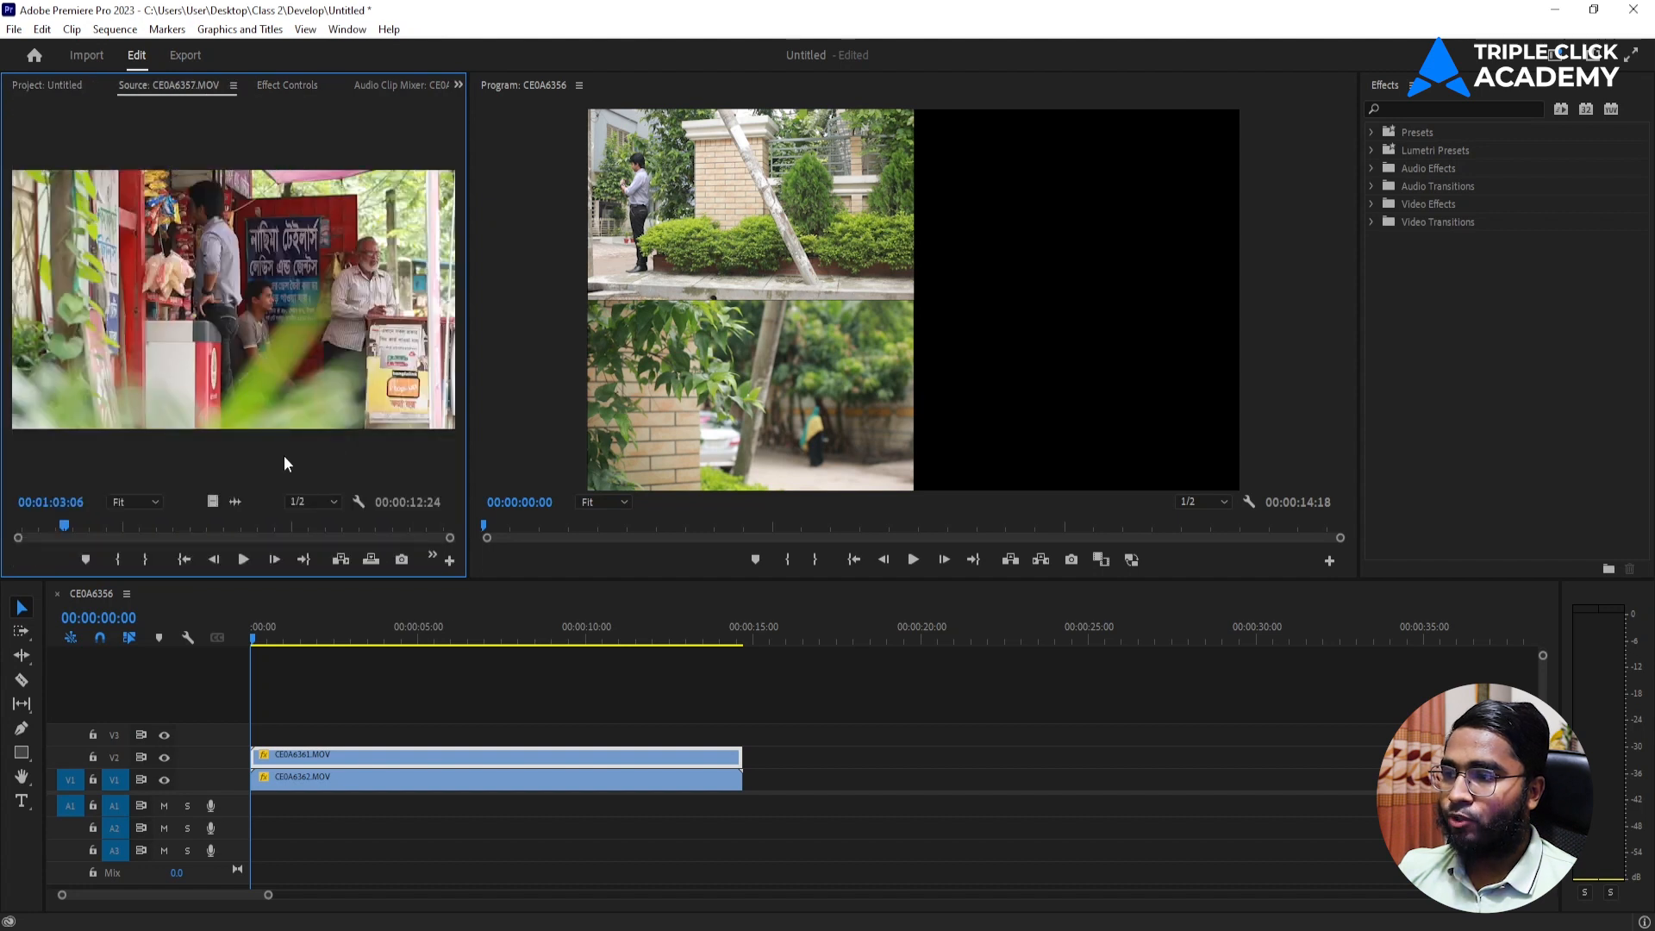
drag(220, 502, 265, 736)
click(764, 749)
drag(790, 758, 684, 761)
click(749, 757)
Scale the CE0A6357.MOV clip to 50 and position it at 1444, 273 in the frame's upper-right quarter.
click(514, 731)
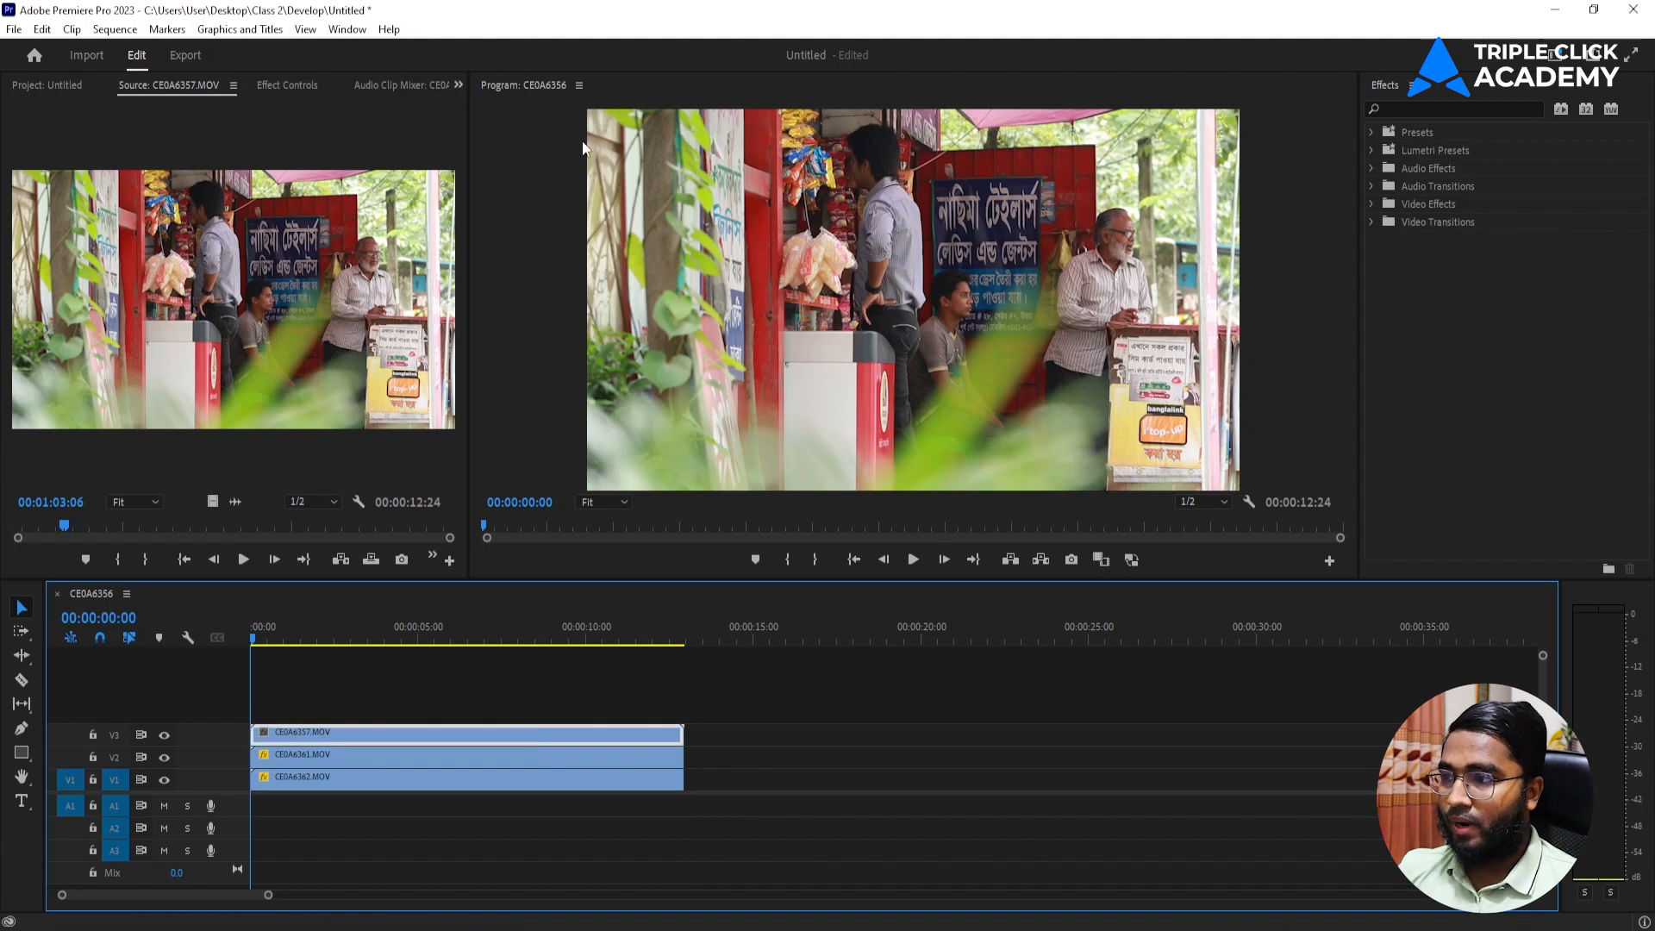
click(287, 86)
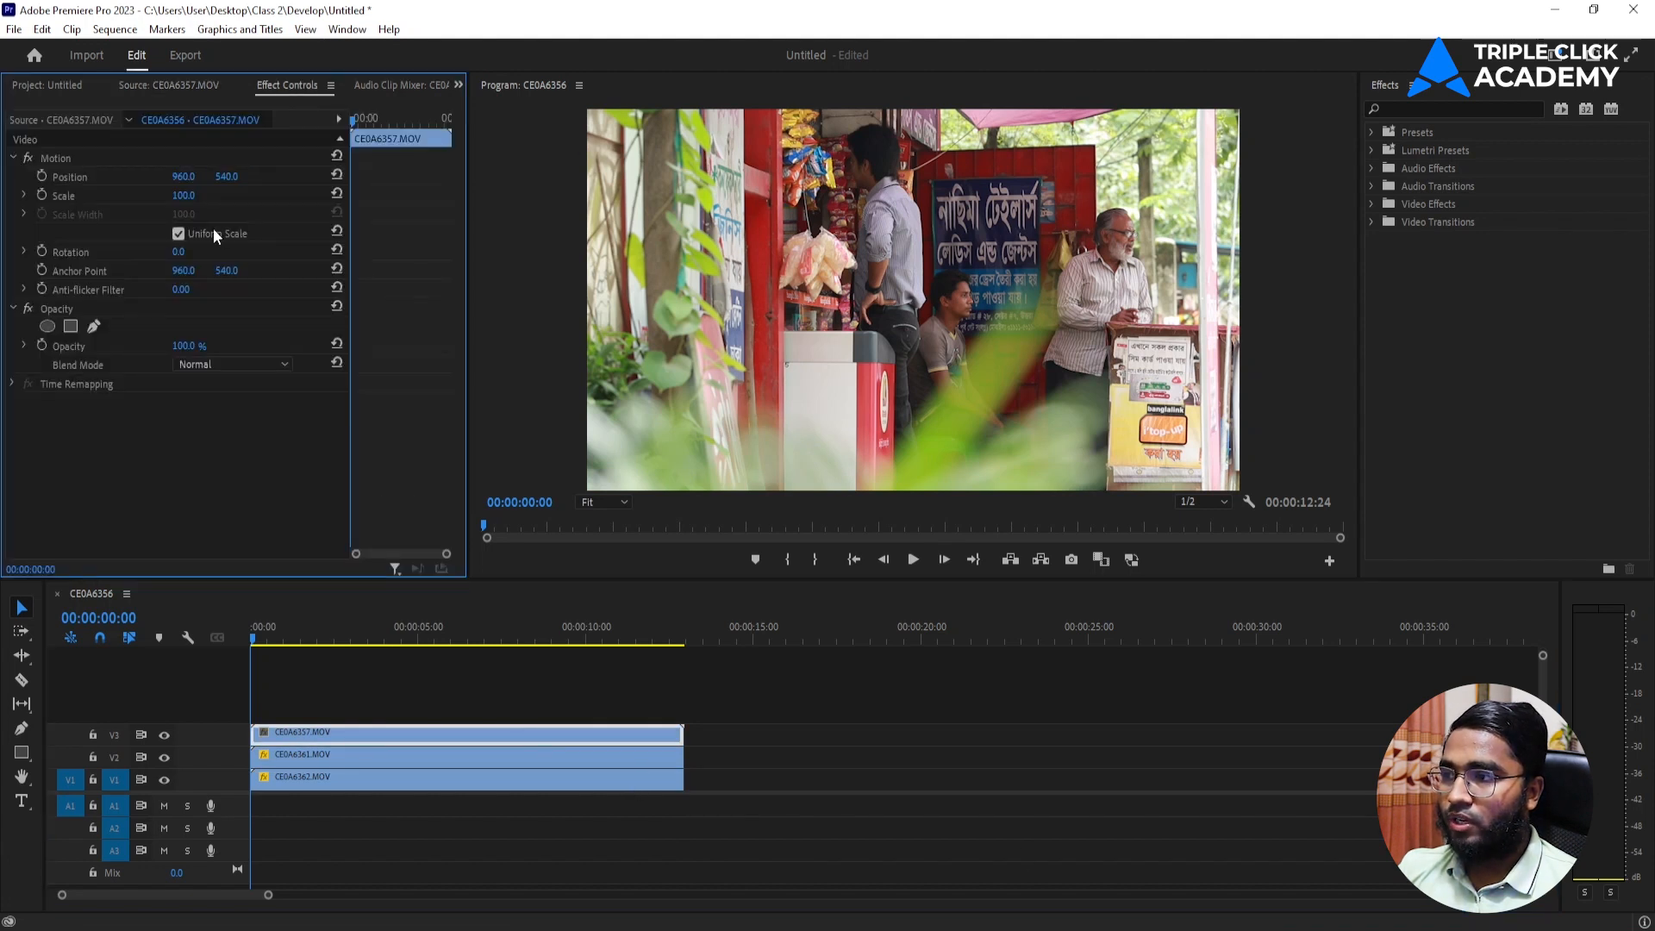
click(184, 196)
text(50)
key(Return)
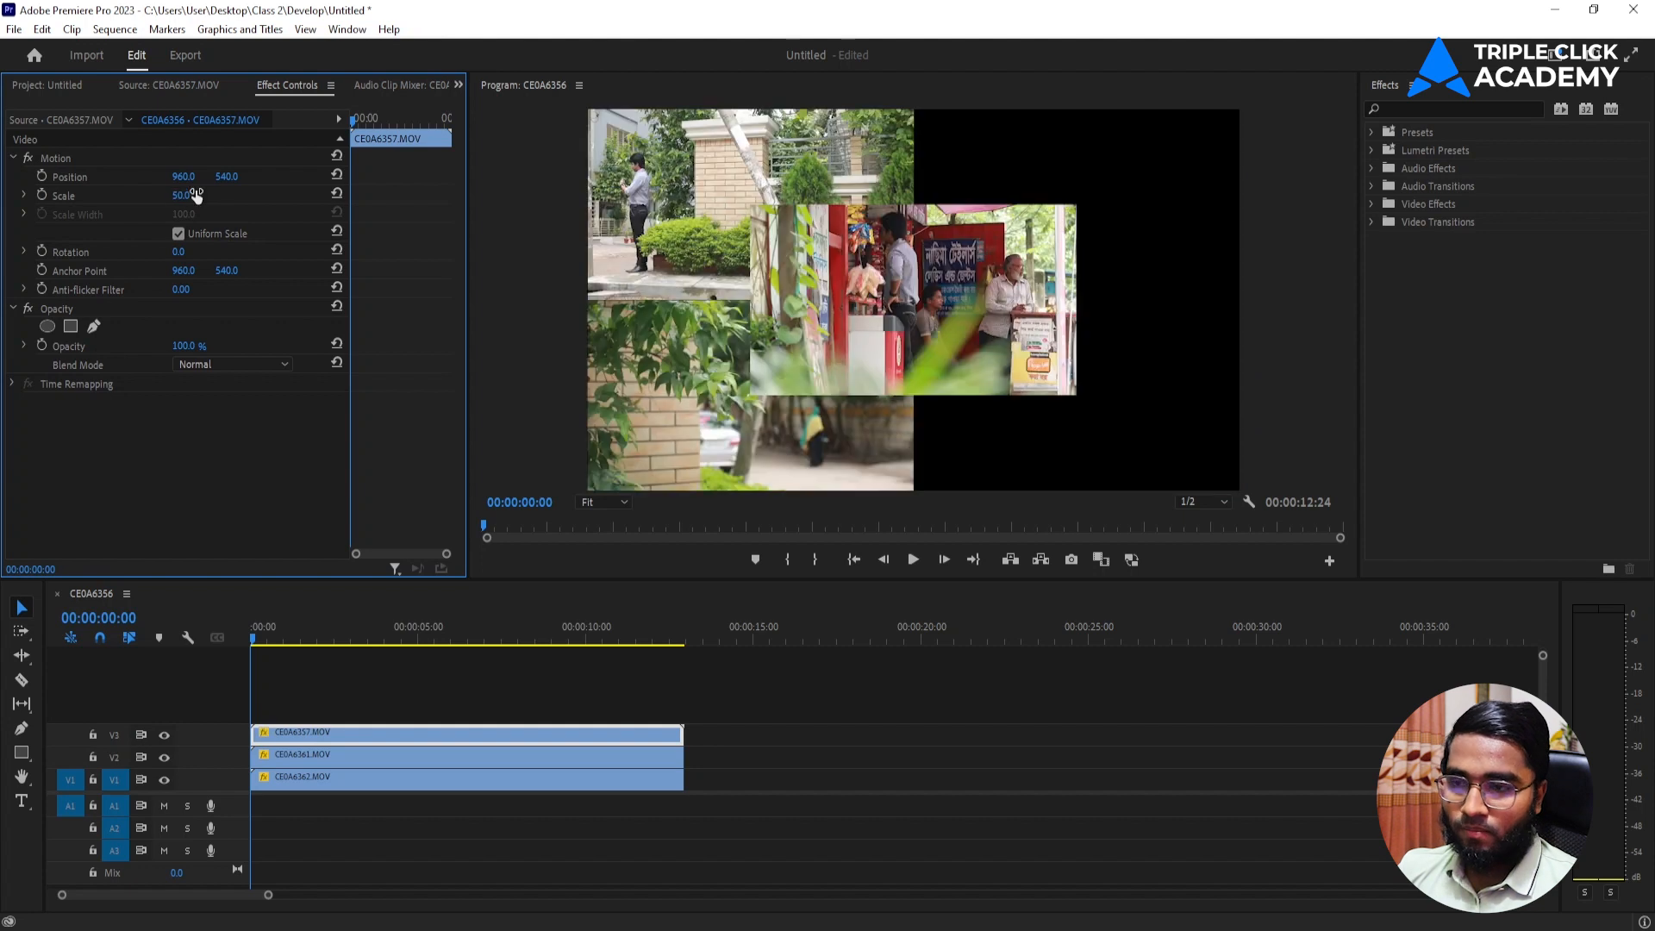
drag(184, 176, 601, 175)
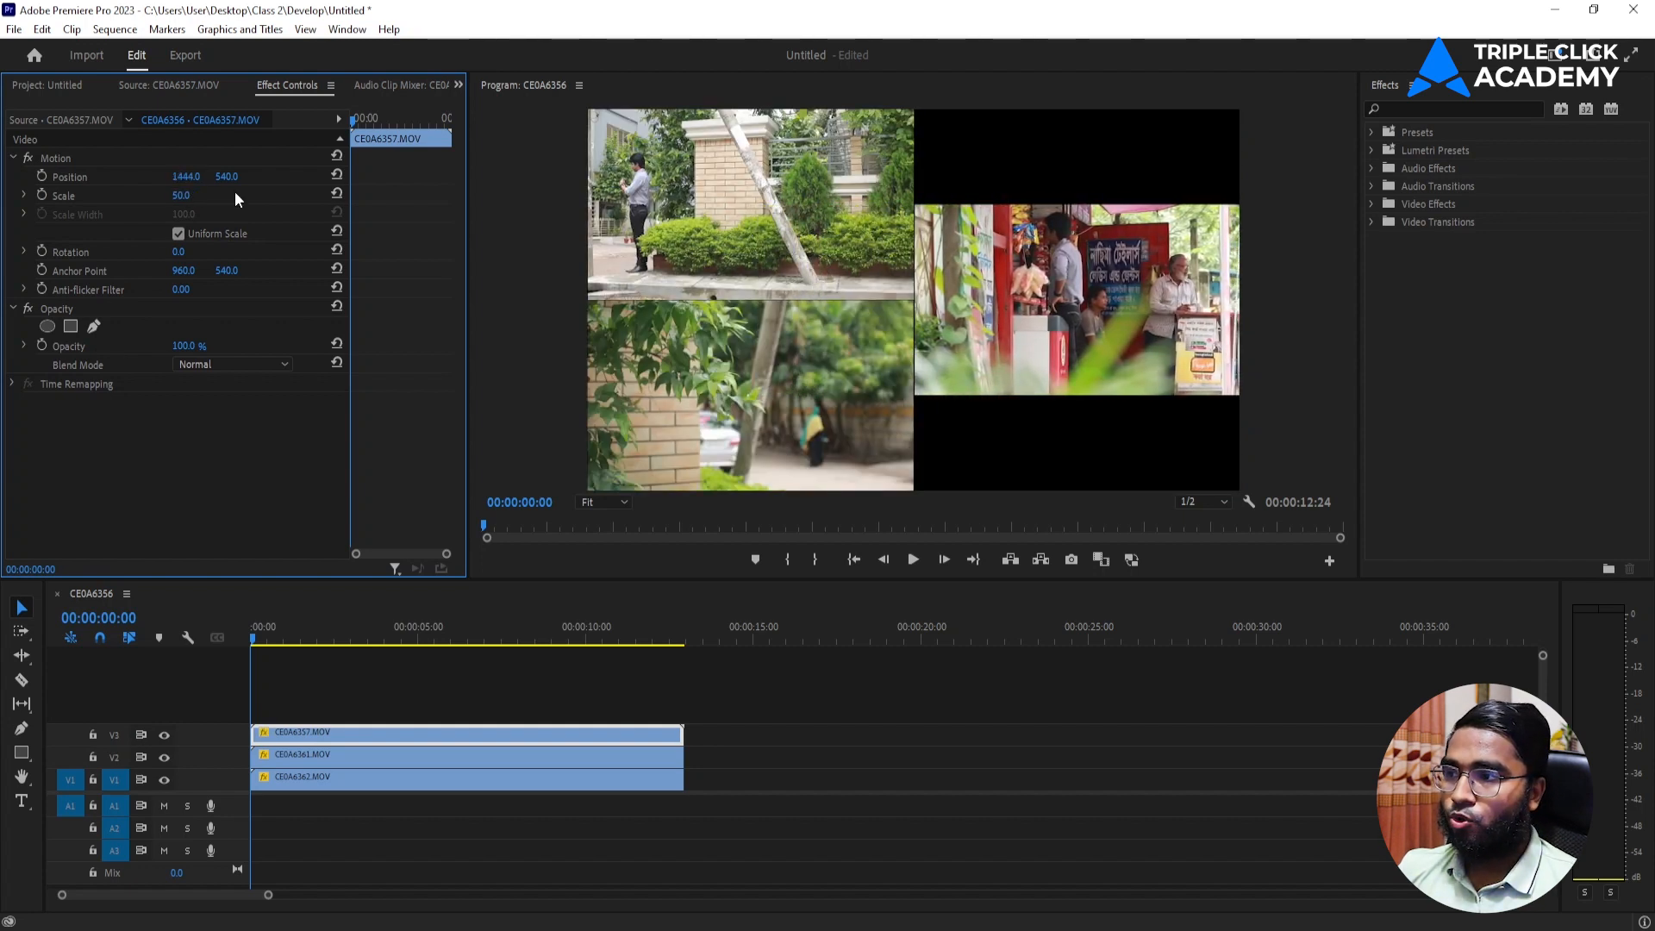
drag(227, 178, 0, 178)
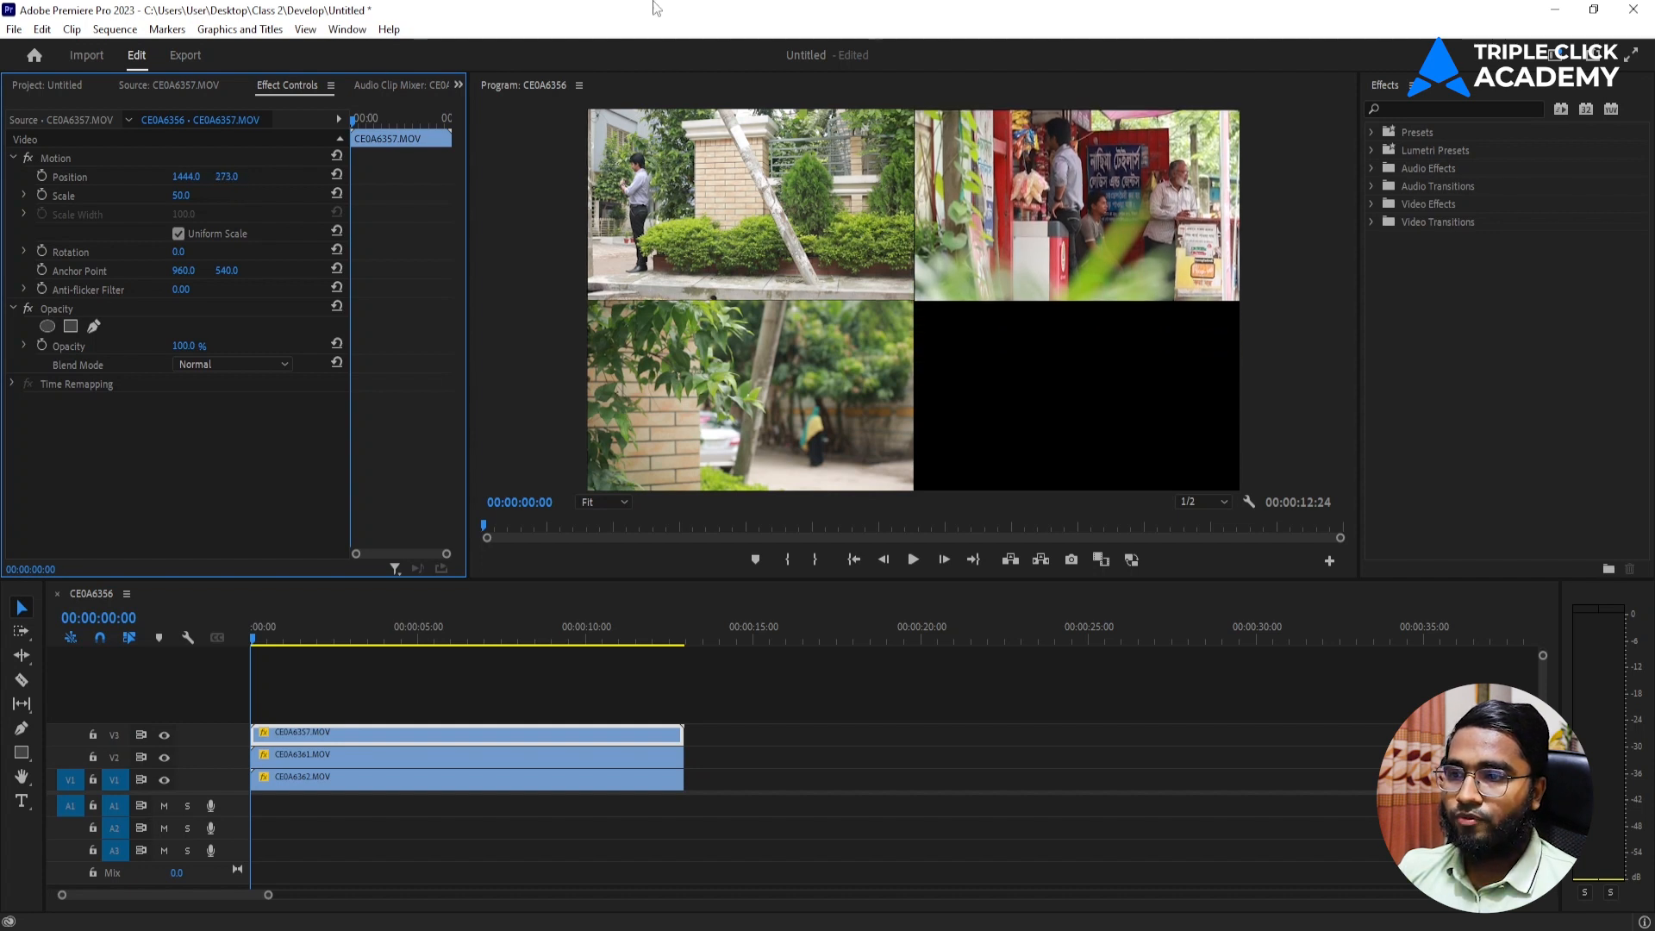
Place only the video of CE0A6356.MOV on a new track V4, trim its end to match the clips below, and select it.
click(48, 82)
double_click(78, 328)
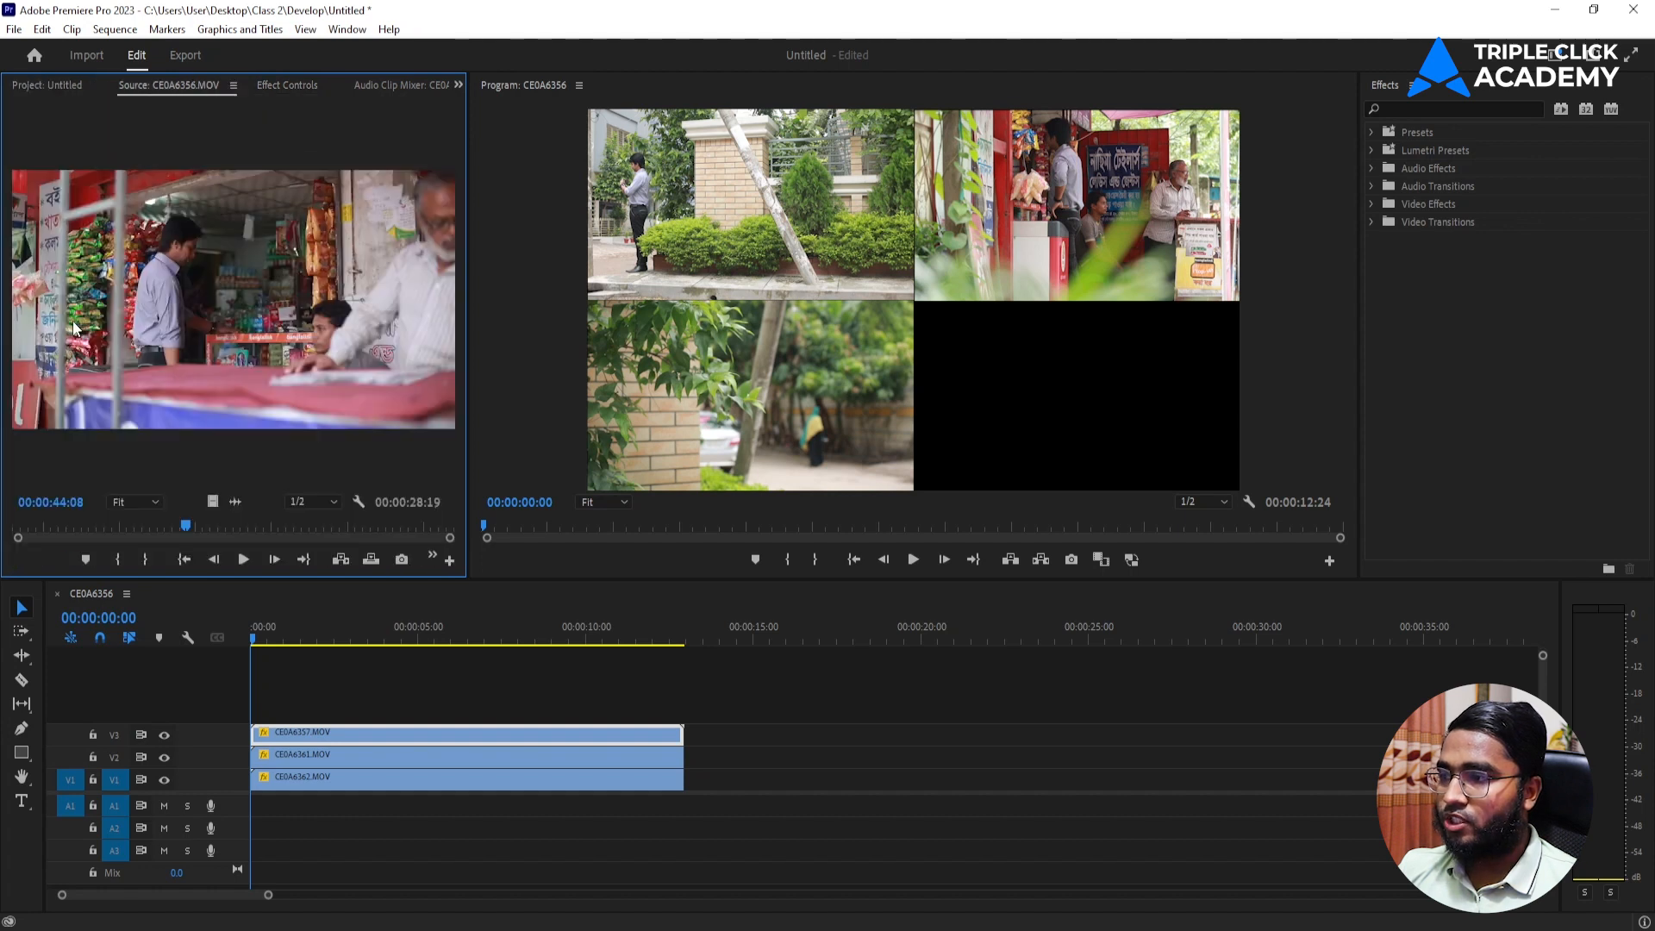
drag(212, 502, 255, 709)
drag(1213, 710, 683, 710)
click(546, 713)
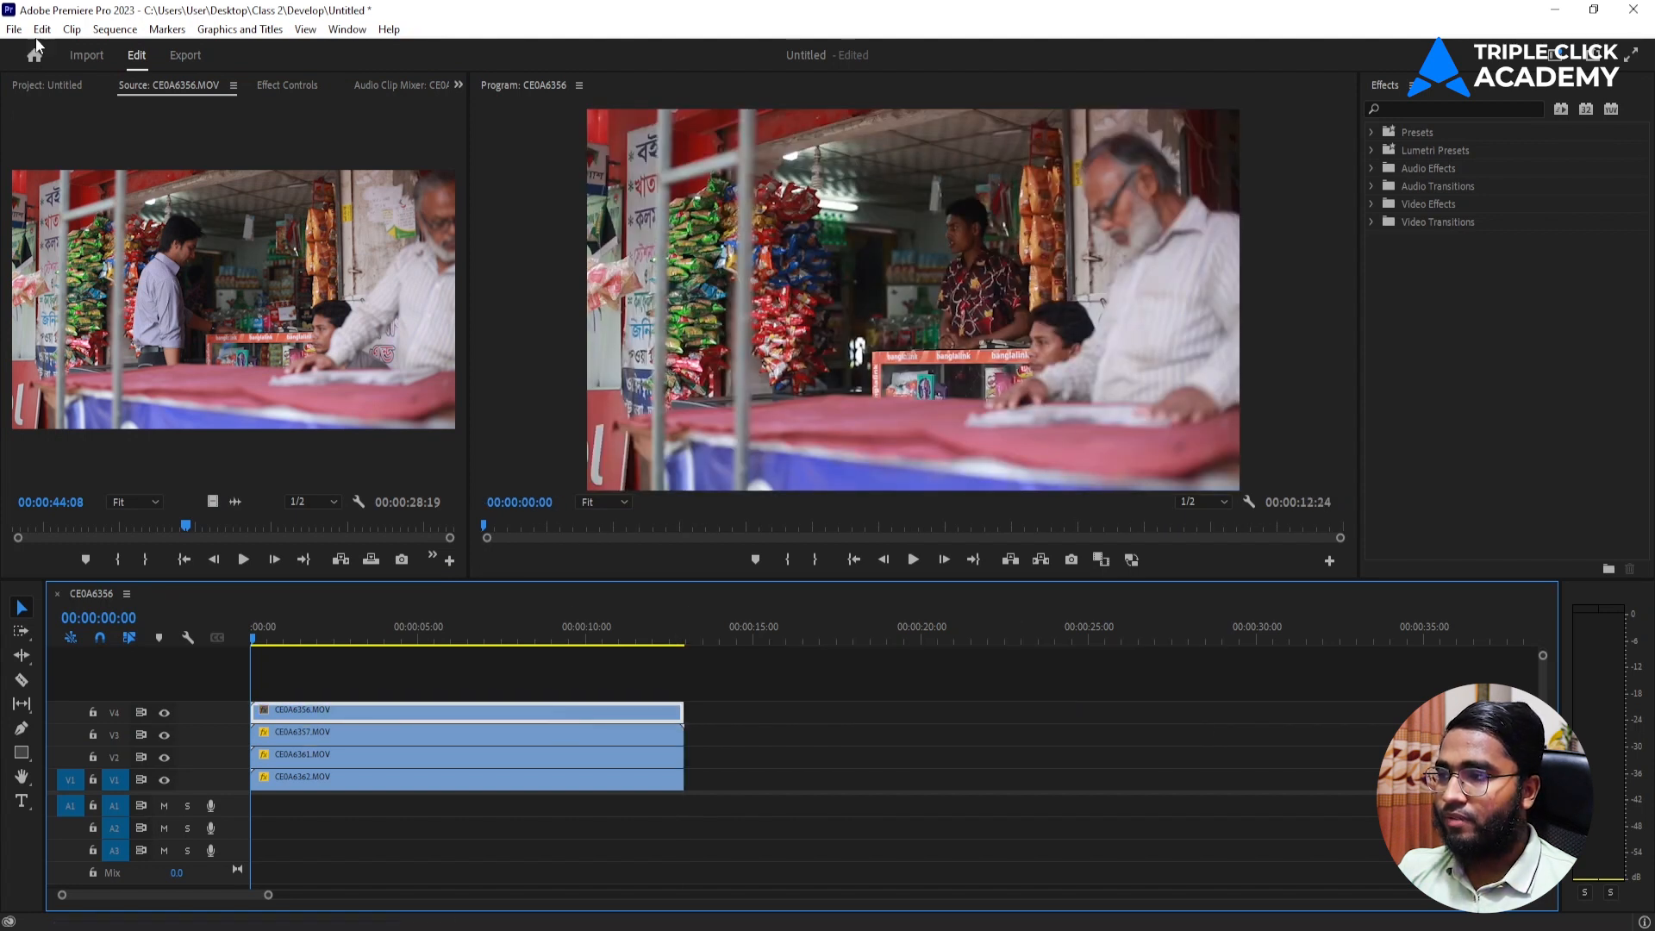
Scale the CE0A6356.MOV clip to 50 and position it at 1440, 809 in the frame's lower-right quarter.
click(290, 85)
click(184, 195)
text(50)
key(Return)
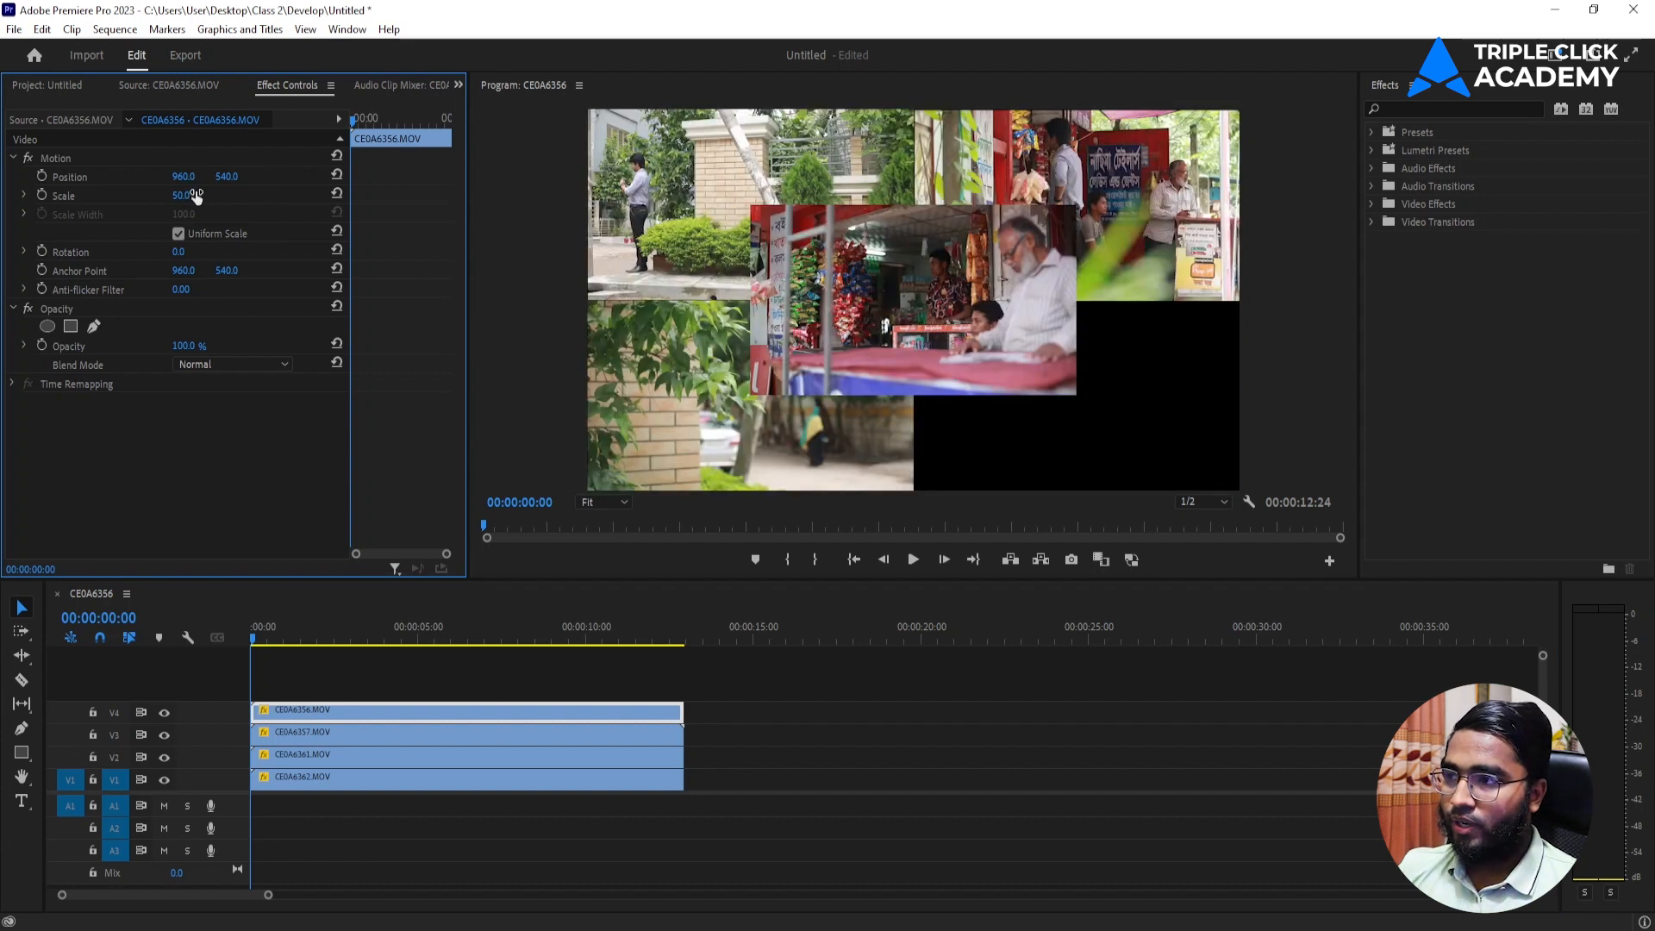
drag(224, 178, 456, 178)
drag(186, 177, 599, 177)
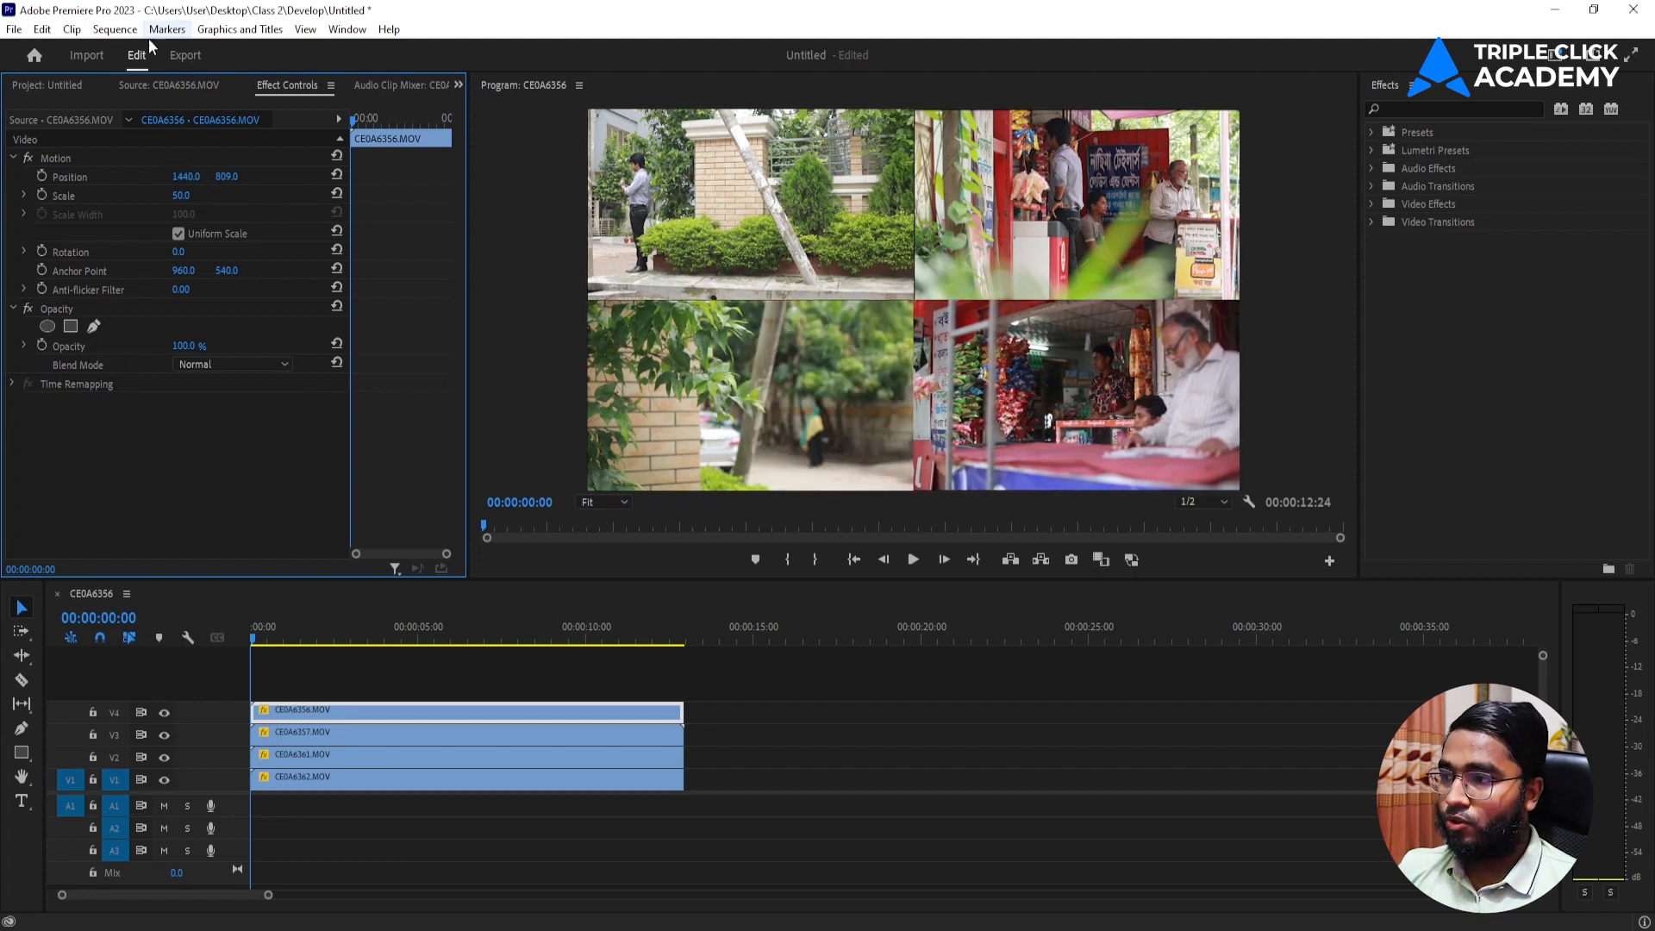
click(596, 681)
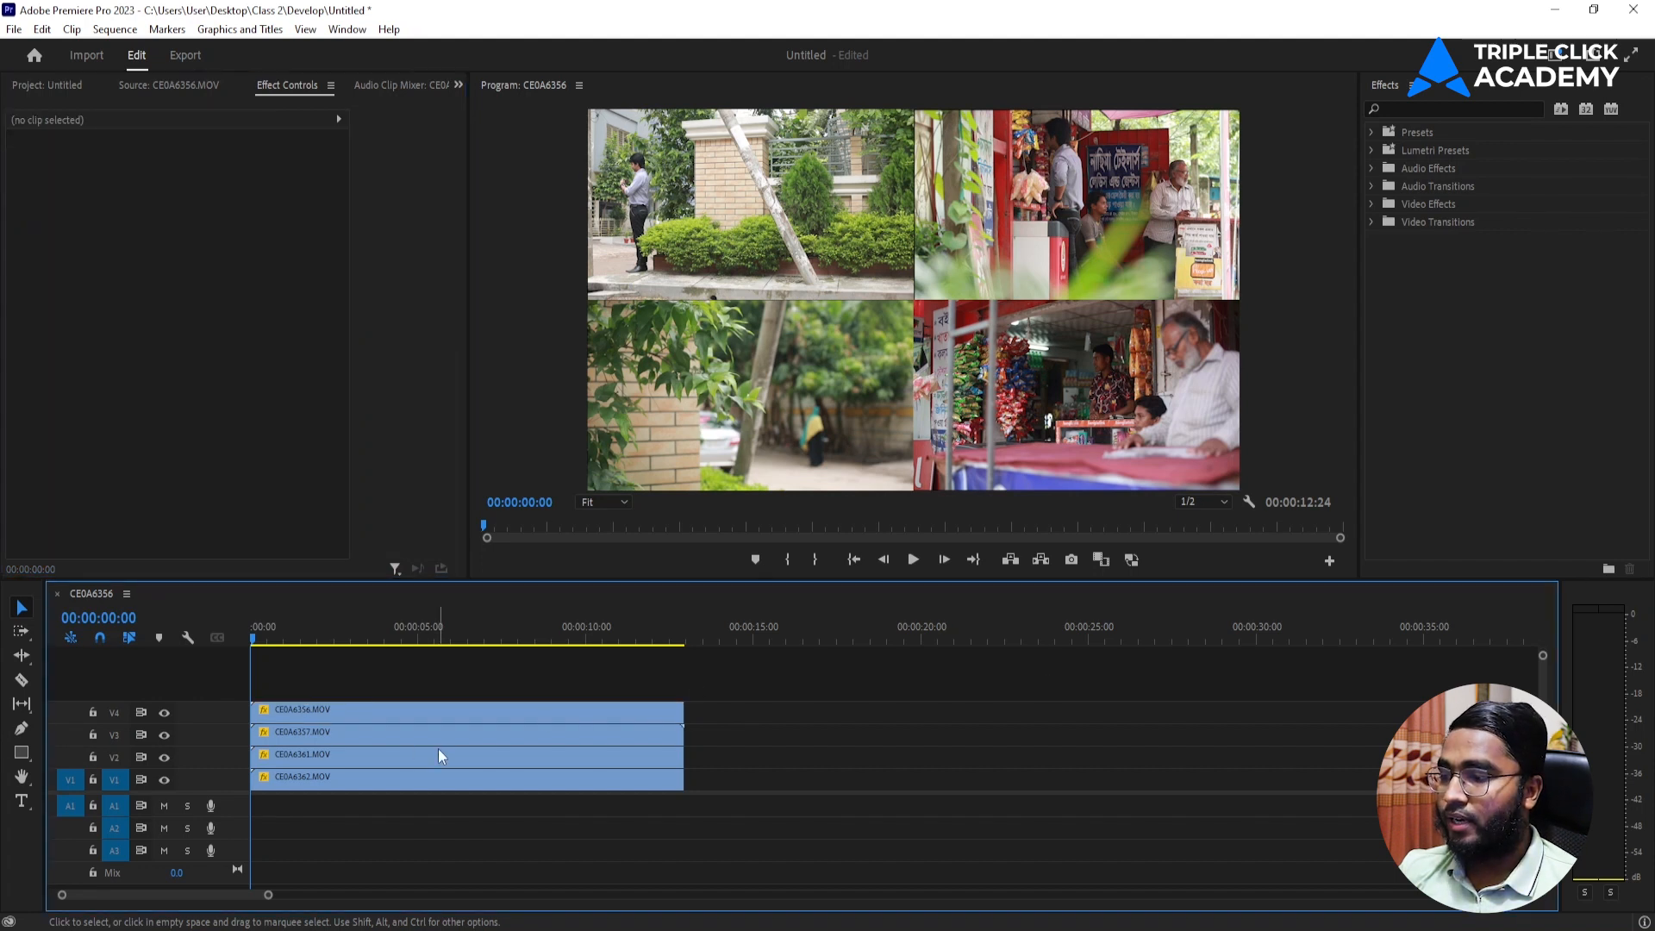
Draw a thin full-height rectangle along the vertical centre seam and extend its graphic to the end of the clips below.
click(21, 753)
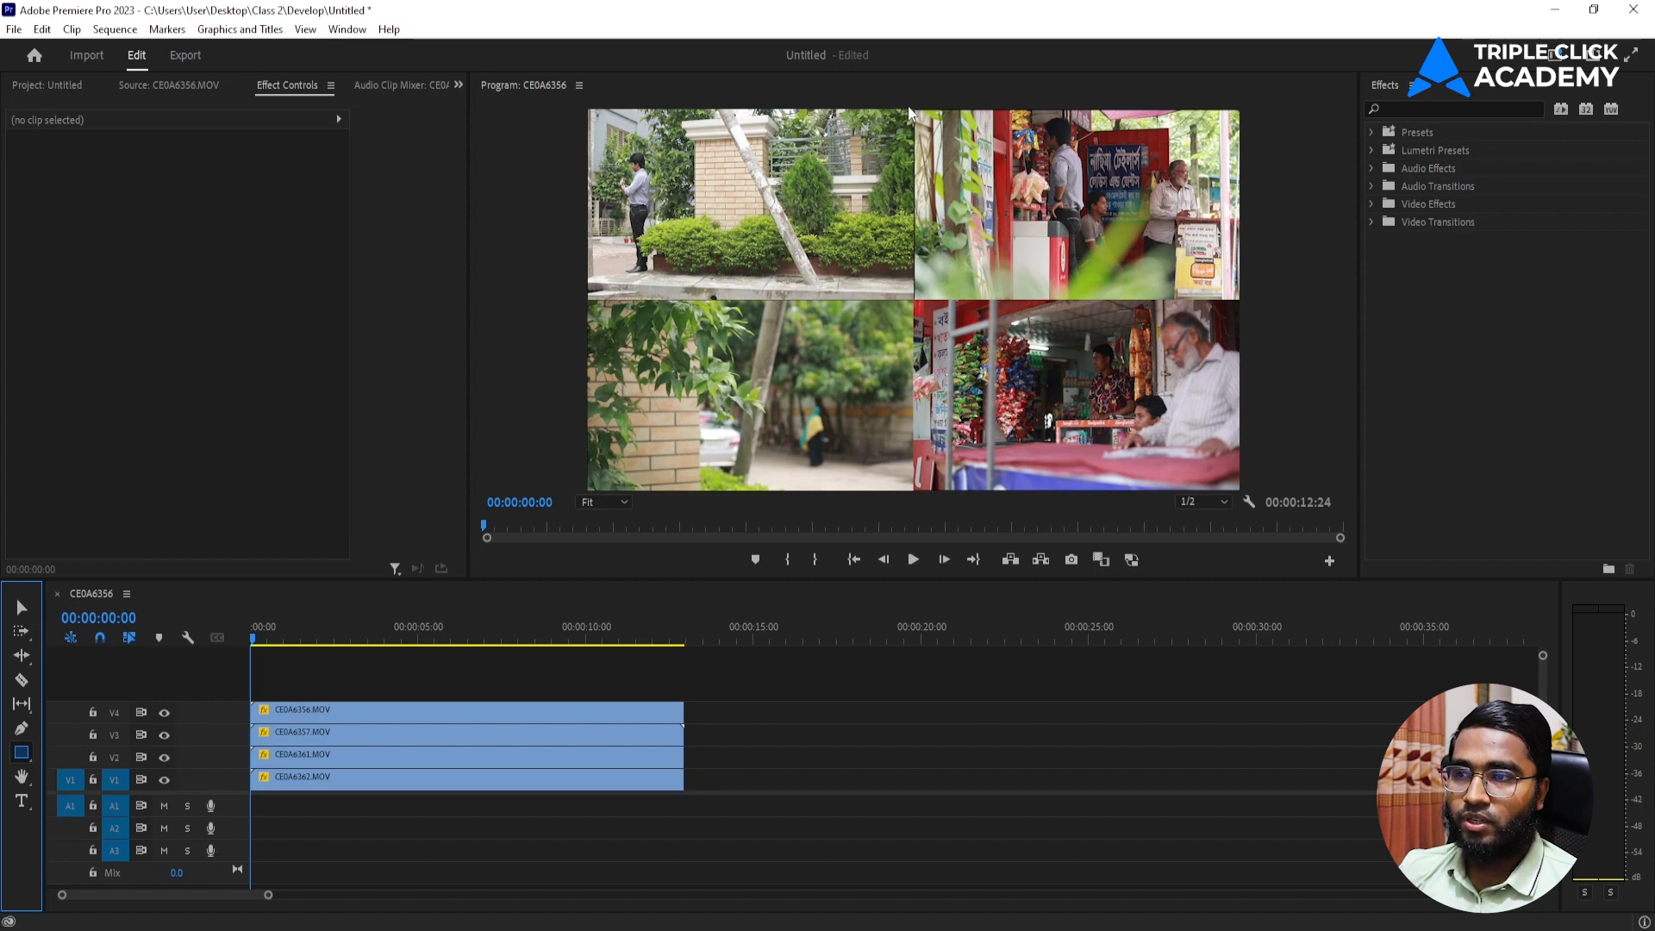
drag(905, 110, 920, 490)
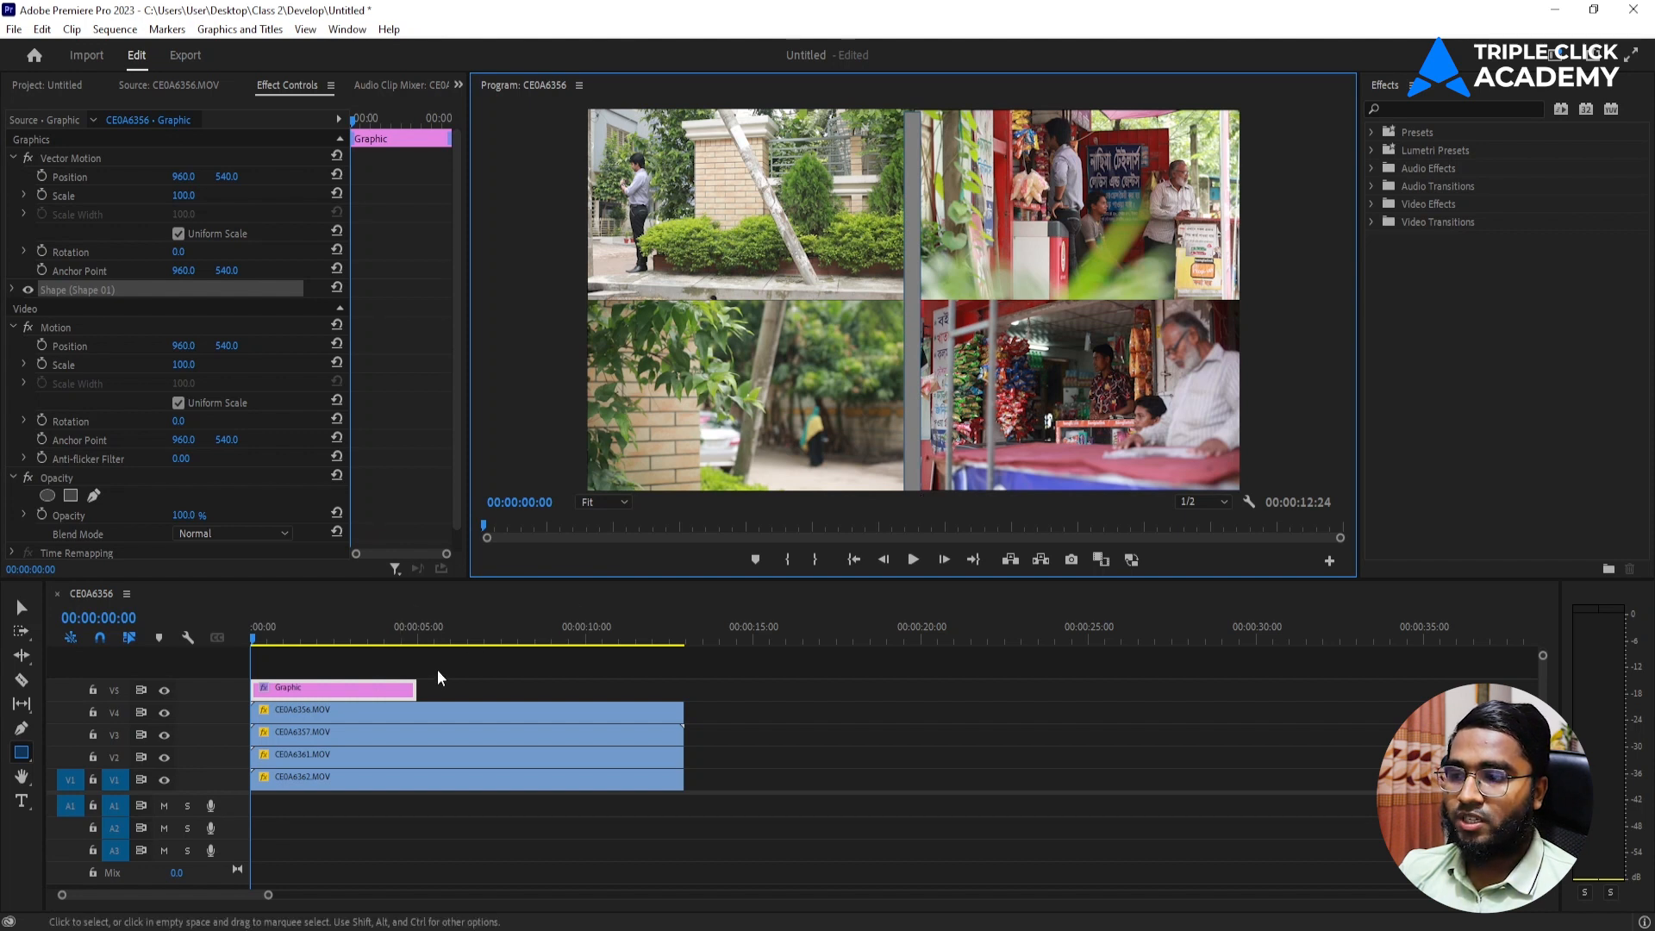
drag(415, 688, 682, 688)
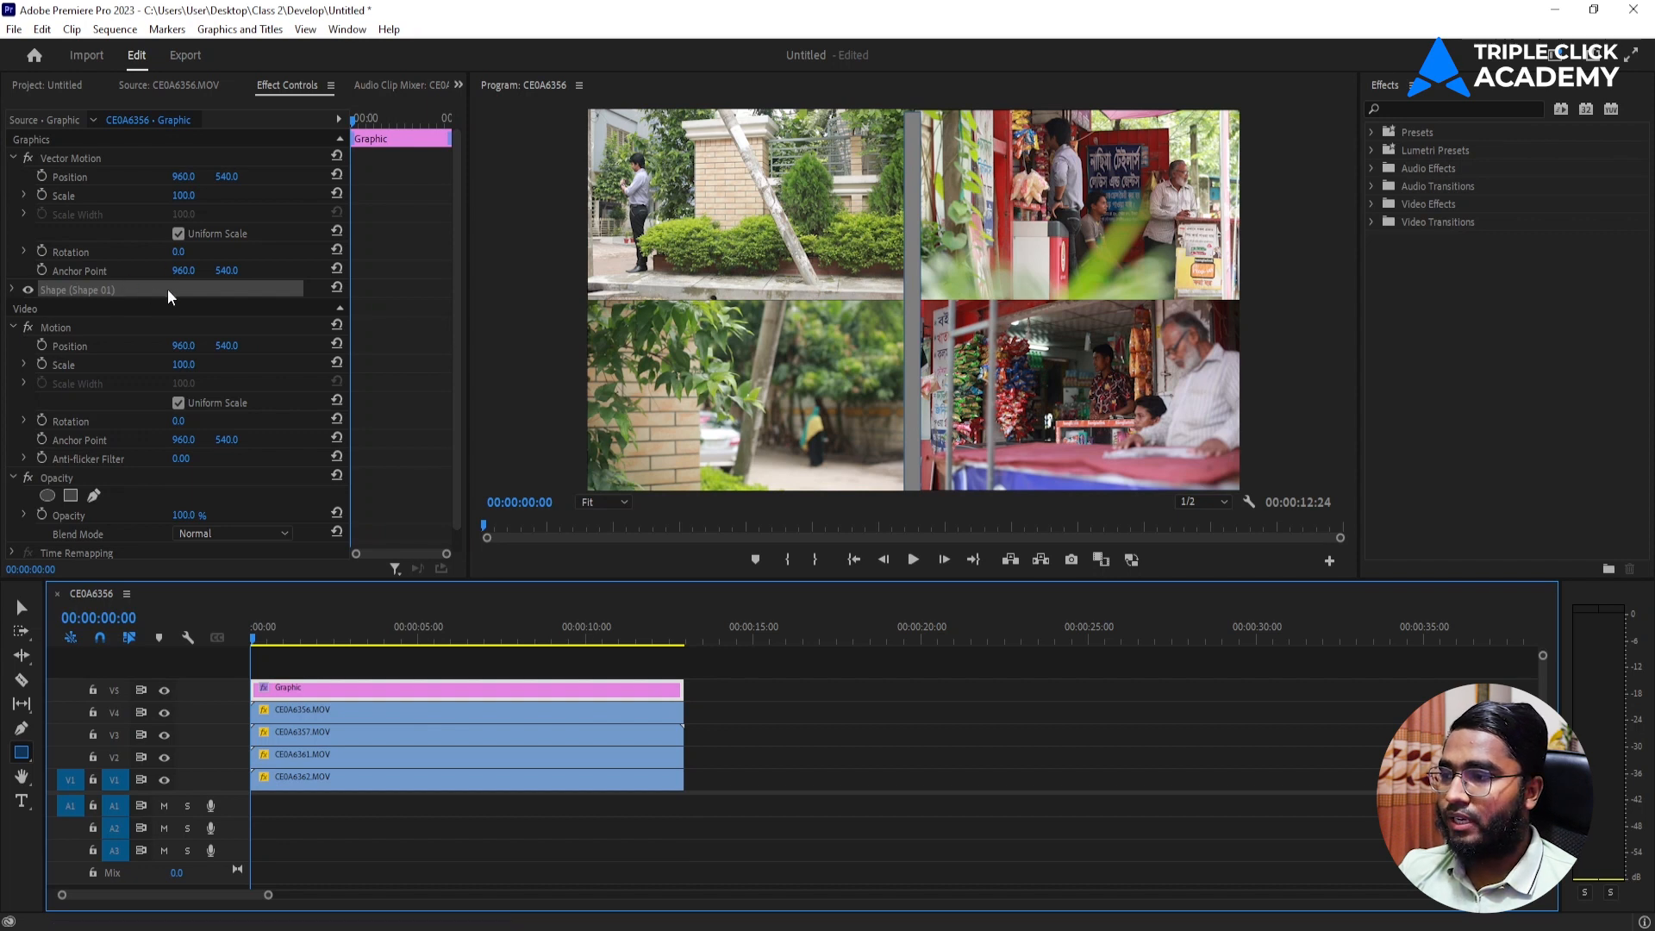
Fill the vertical divider shape with white (FFFFFF) and set its Vector Motion position to 960, 530.
click(13, 290)
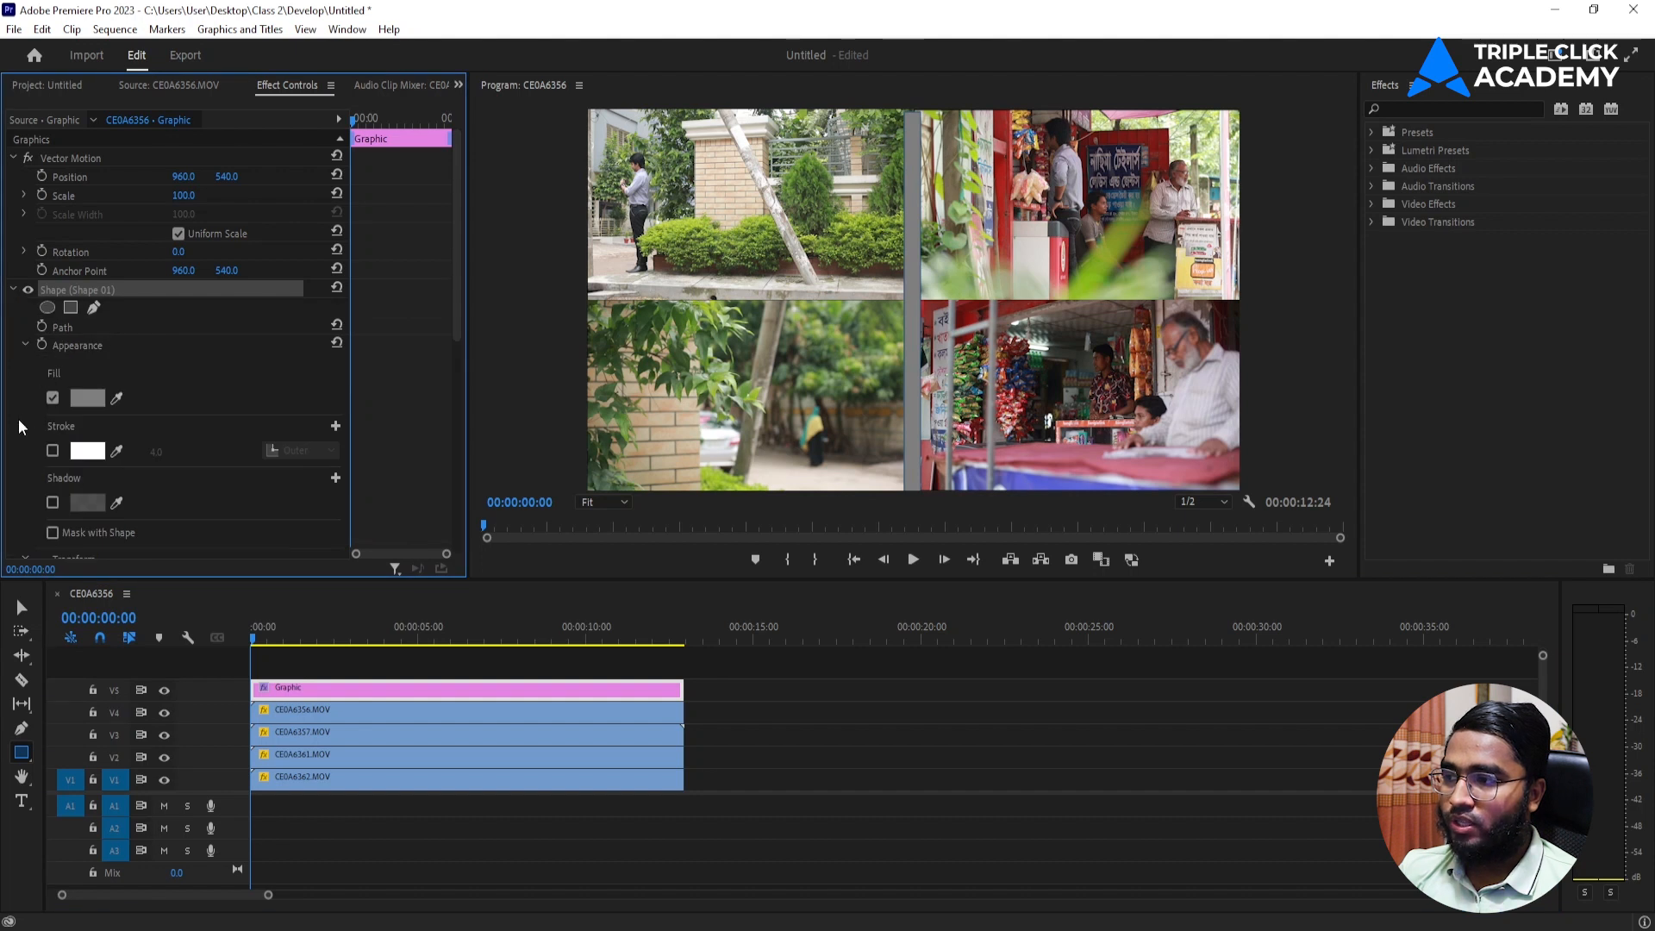
scroll(89, 383, down, 1)
click(90, 364)
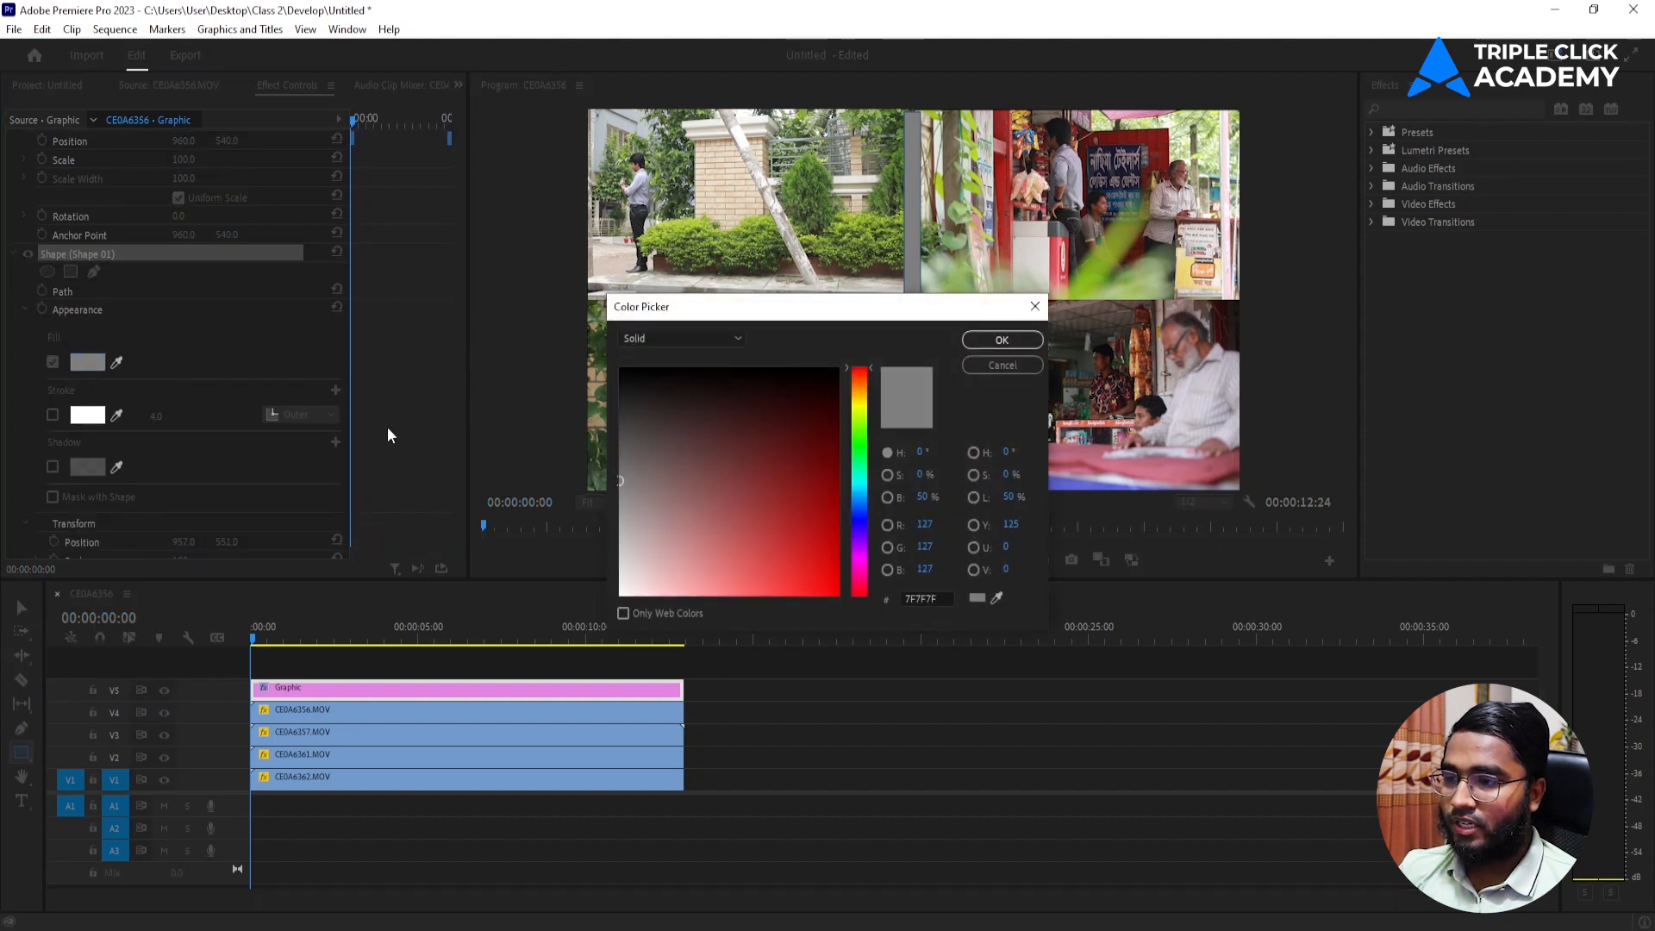
drag(655, 560, 589, 625)
click(1002, 340)
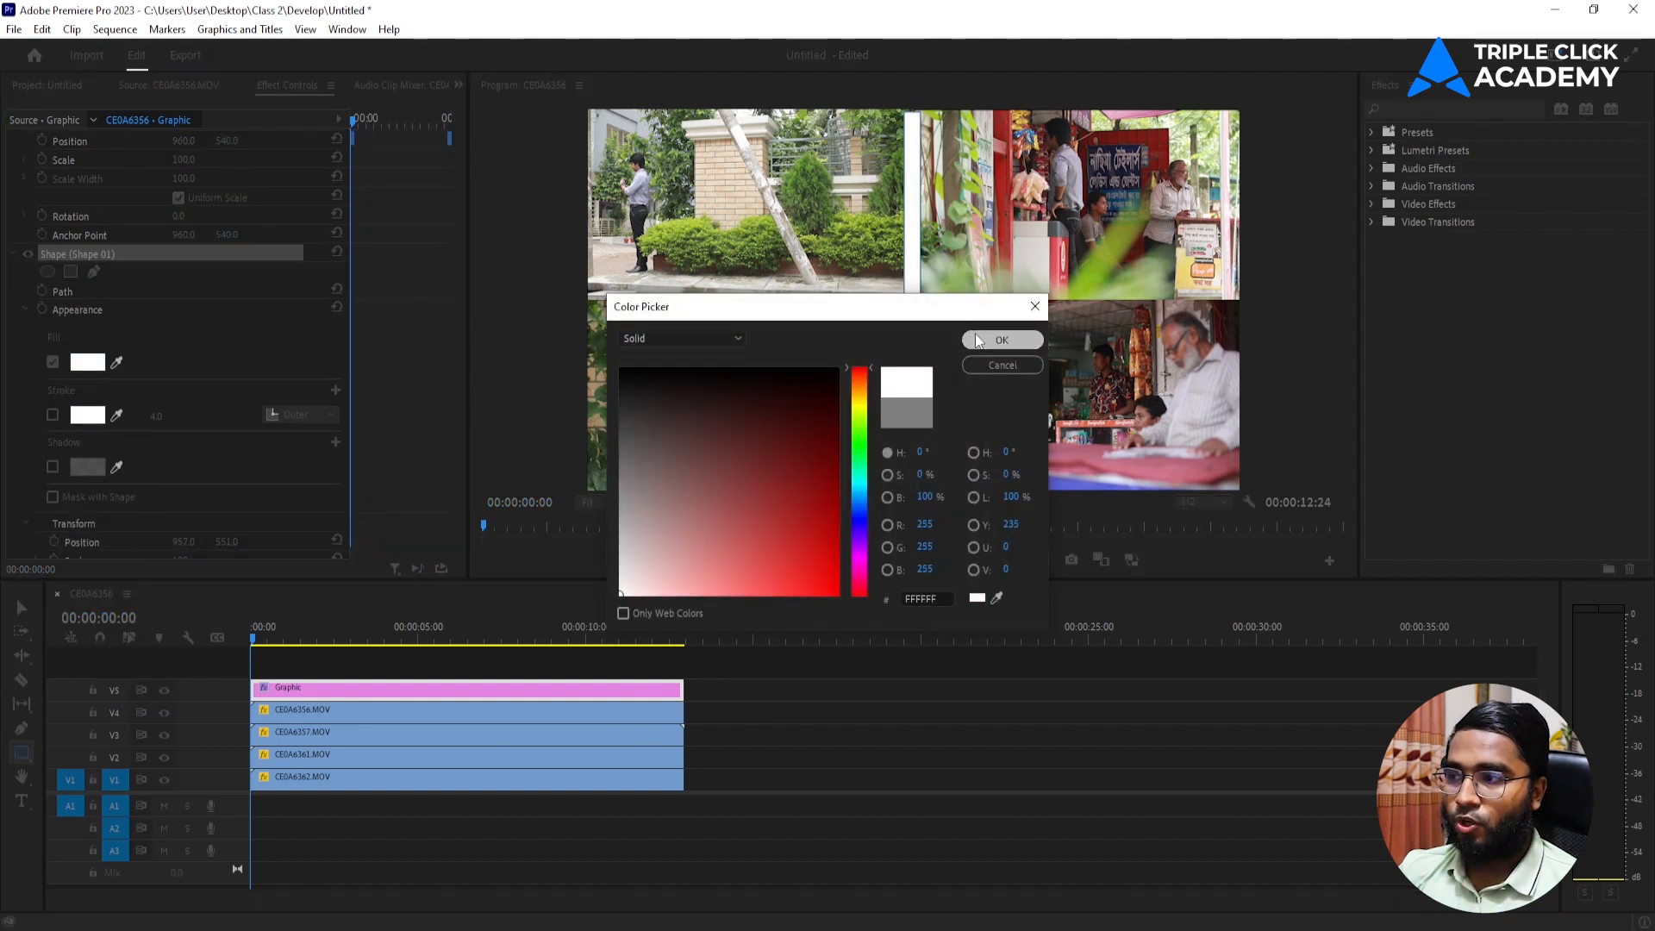
scroll(18, 360, up, 1)
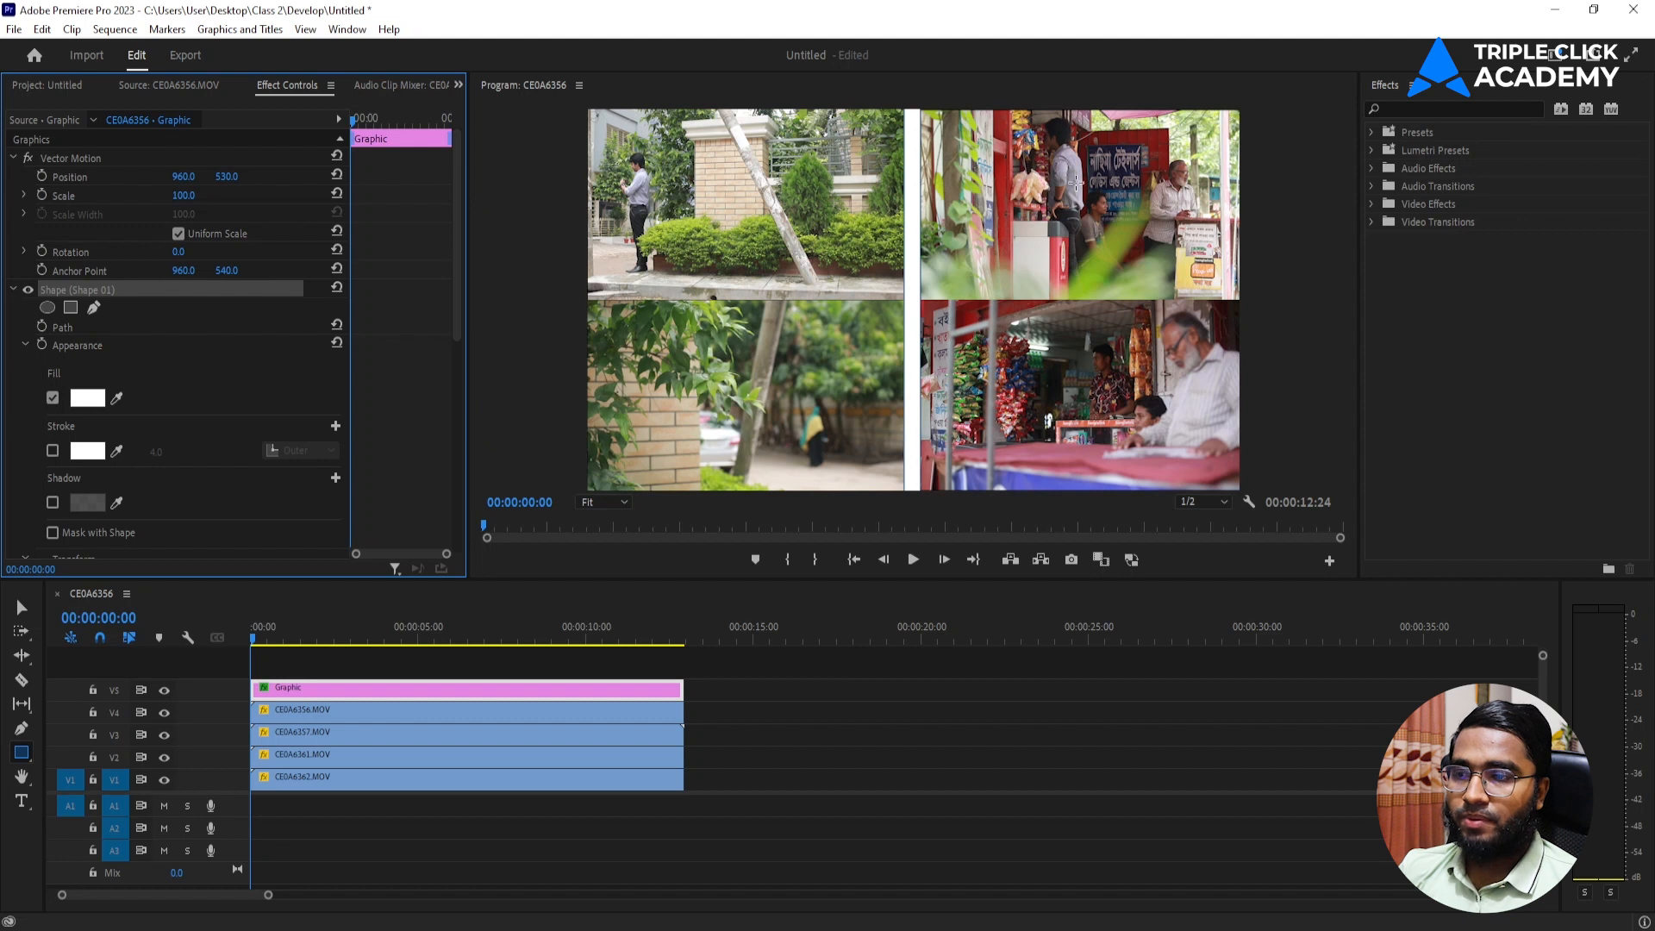
click(805, 749)
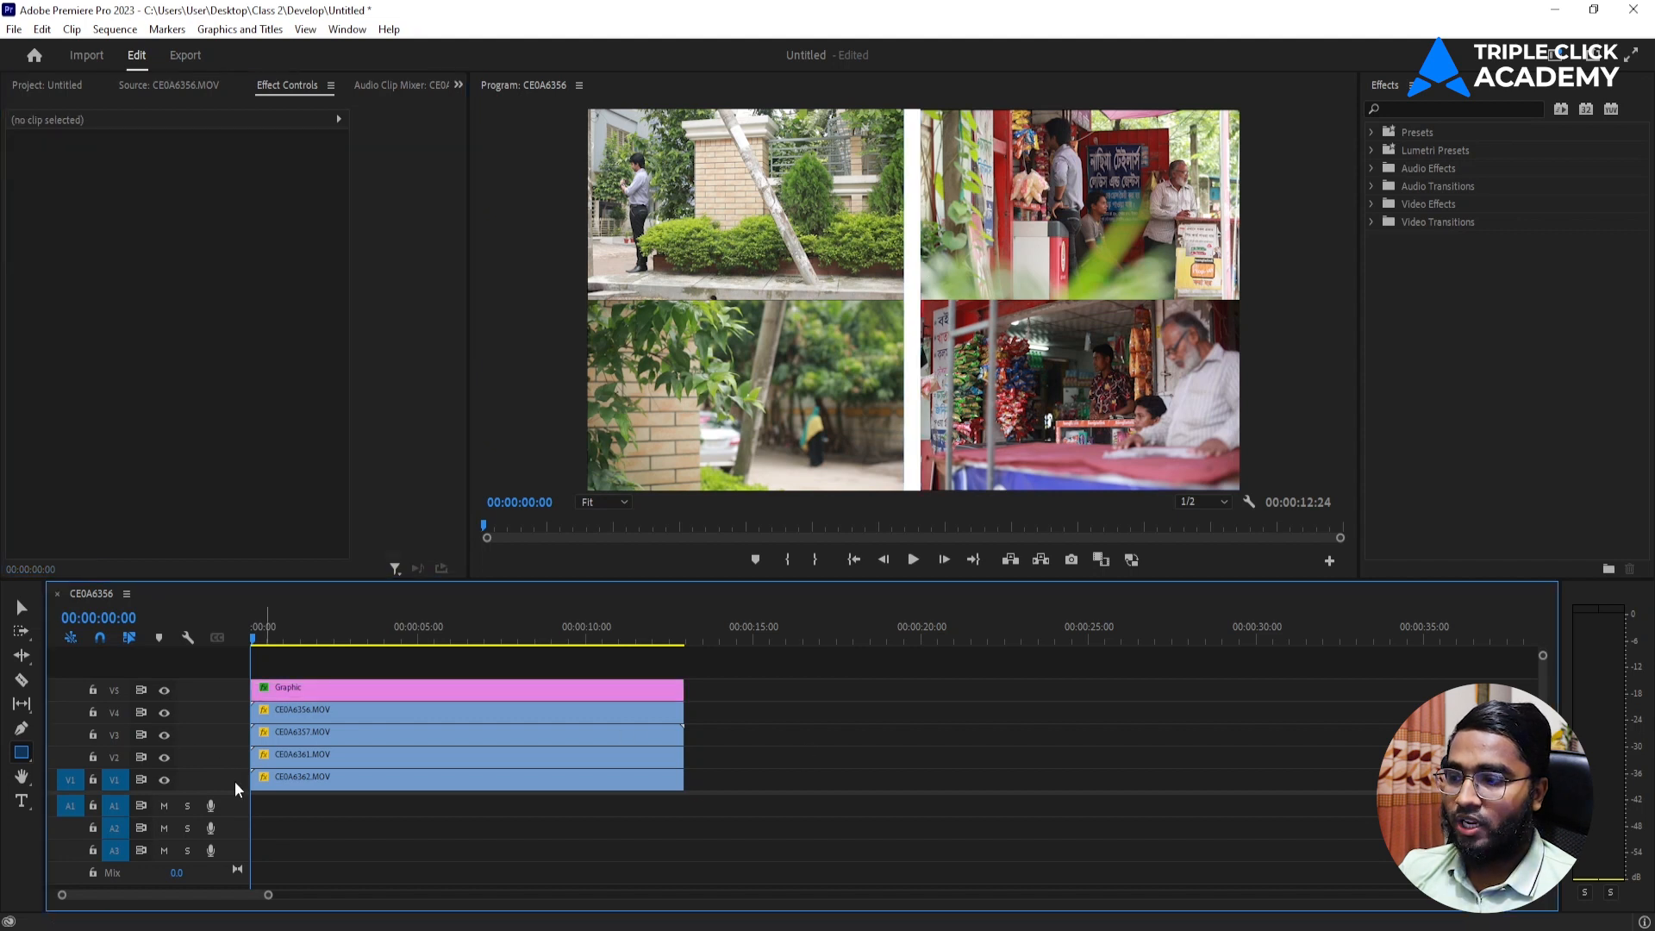
Draw a thin full-width rectangle along the horizontal centre seam and extend its V6 graphic to the end of the clips.
drag(235, 831, 236, 830)
click(22, 753)
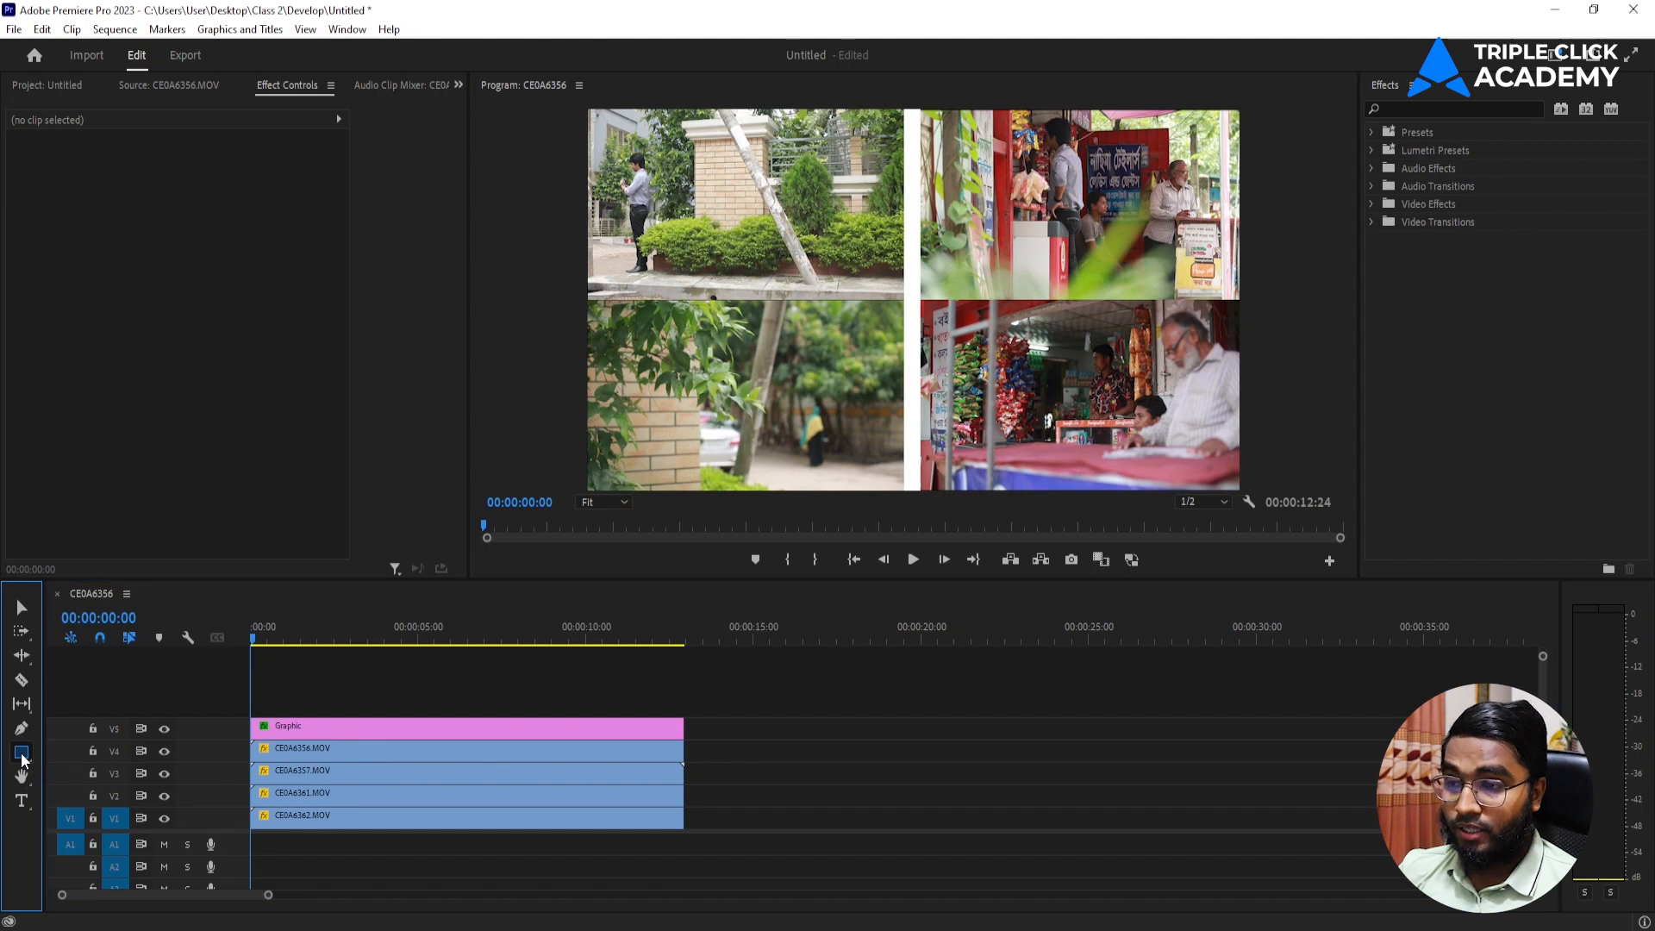
drag(587, 291, 1247, 315)
click(846, 788)
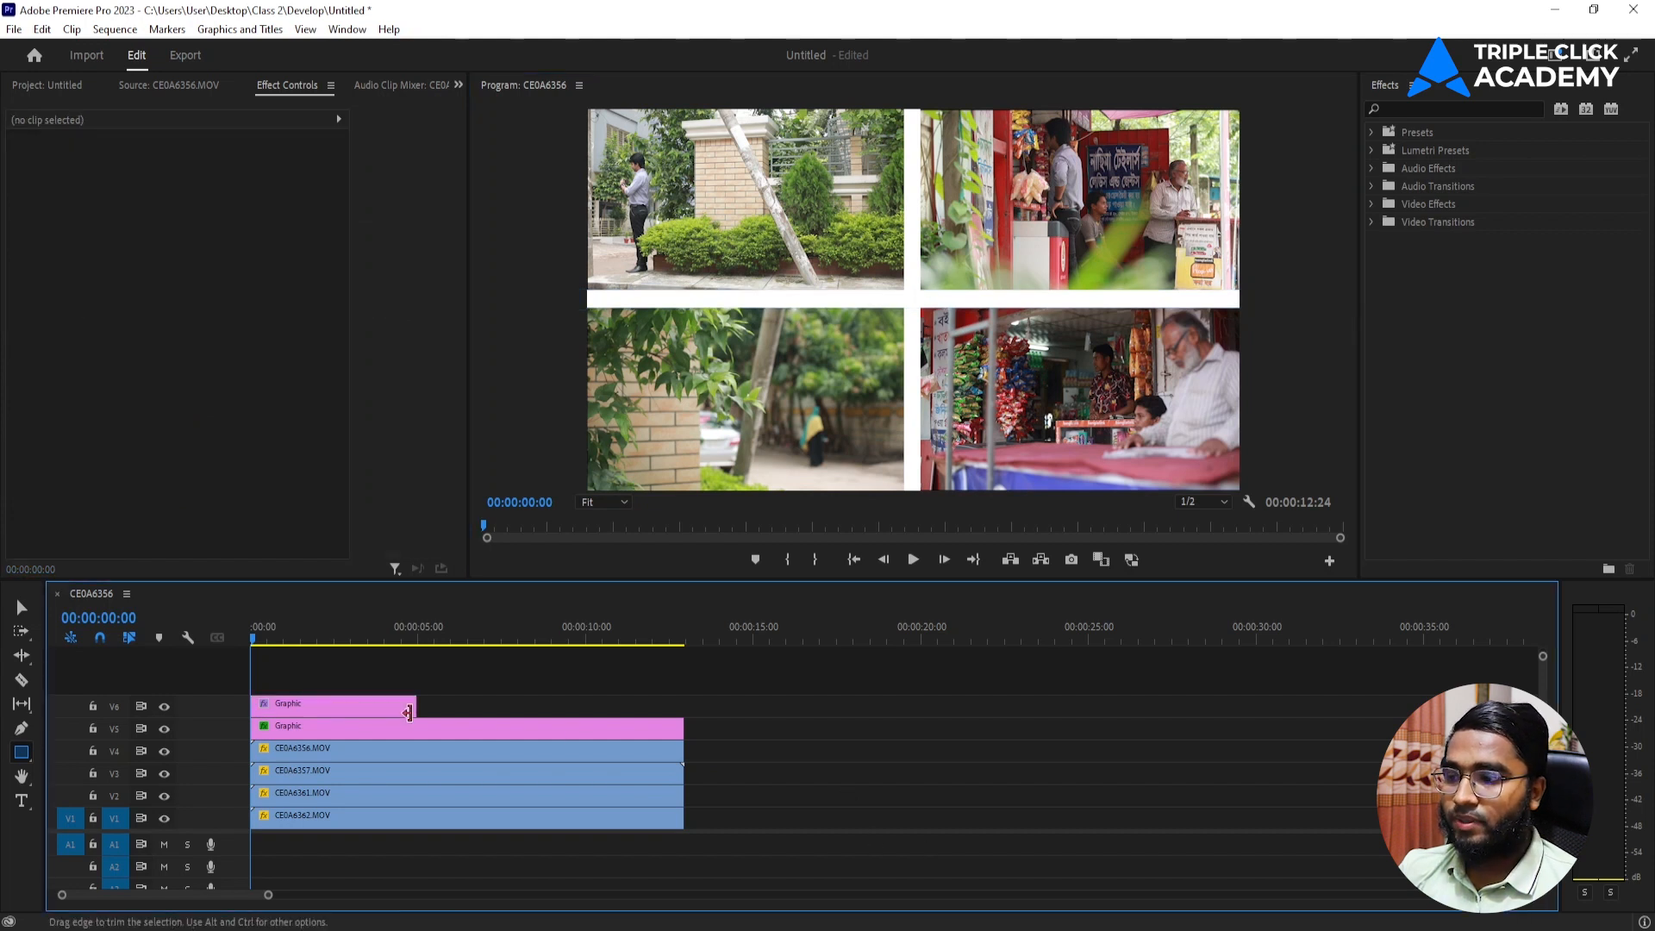
drag(415, 710, 683, 711)
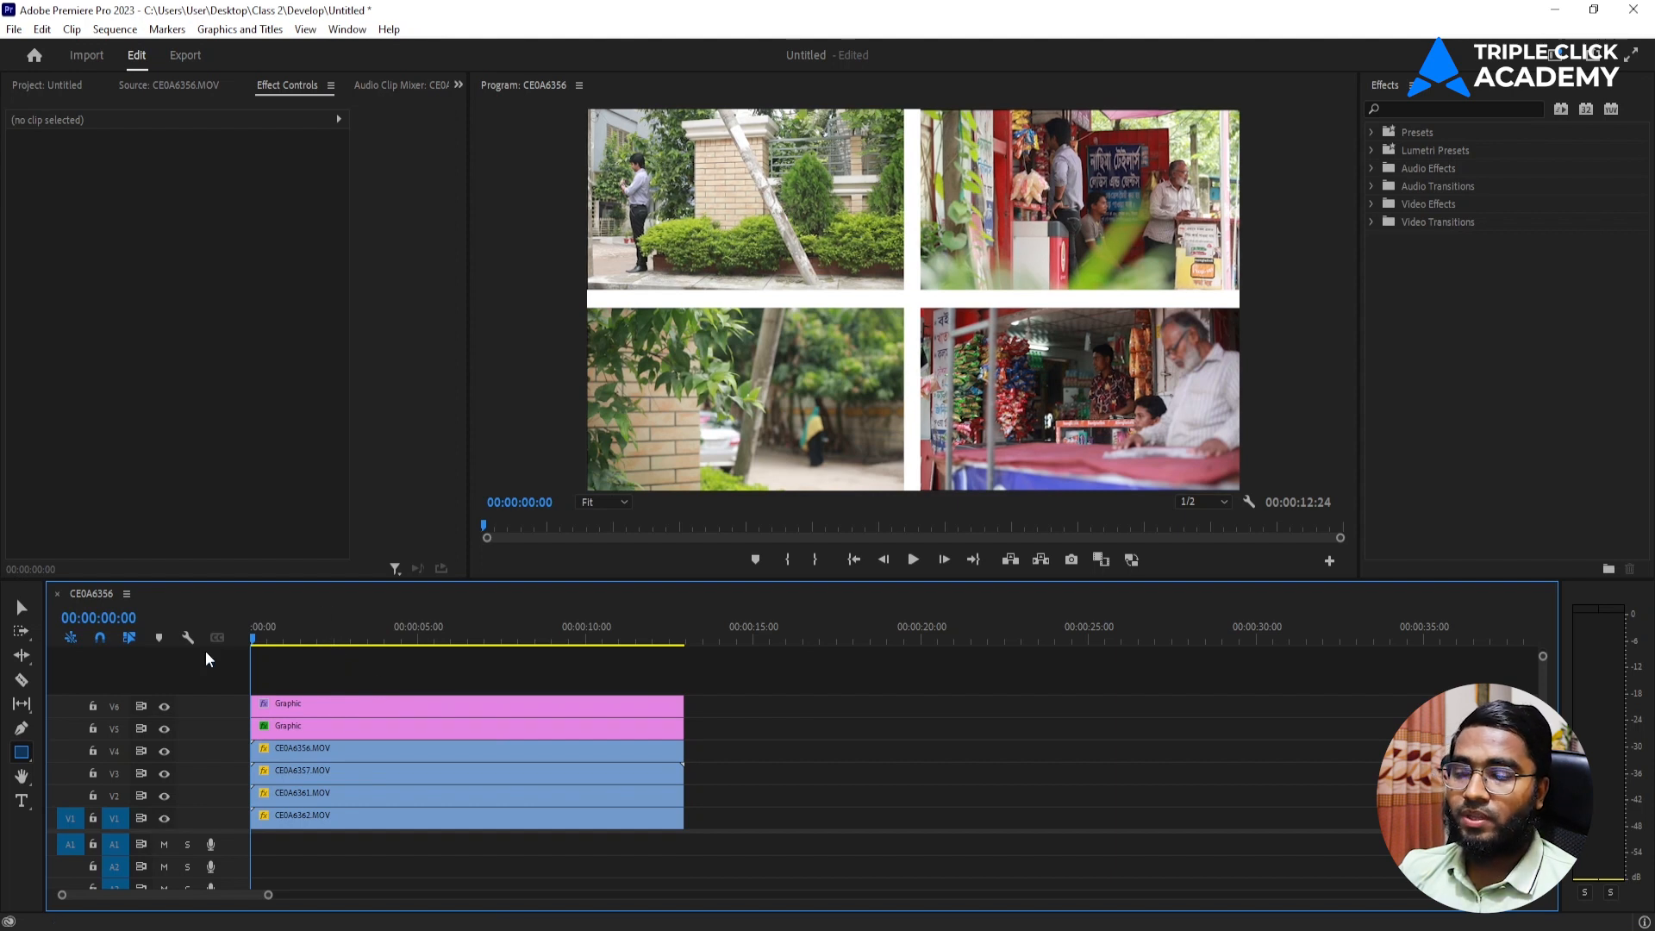
Preview the four-way split screen in playback, with the program monitor maximized and in full-screen video.
key(space)
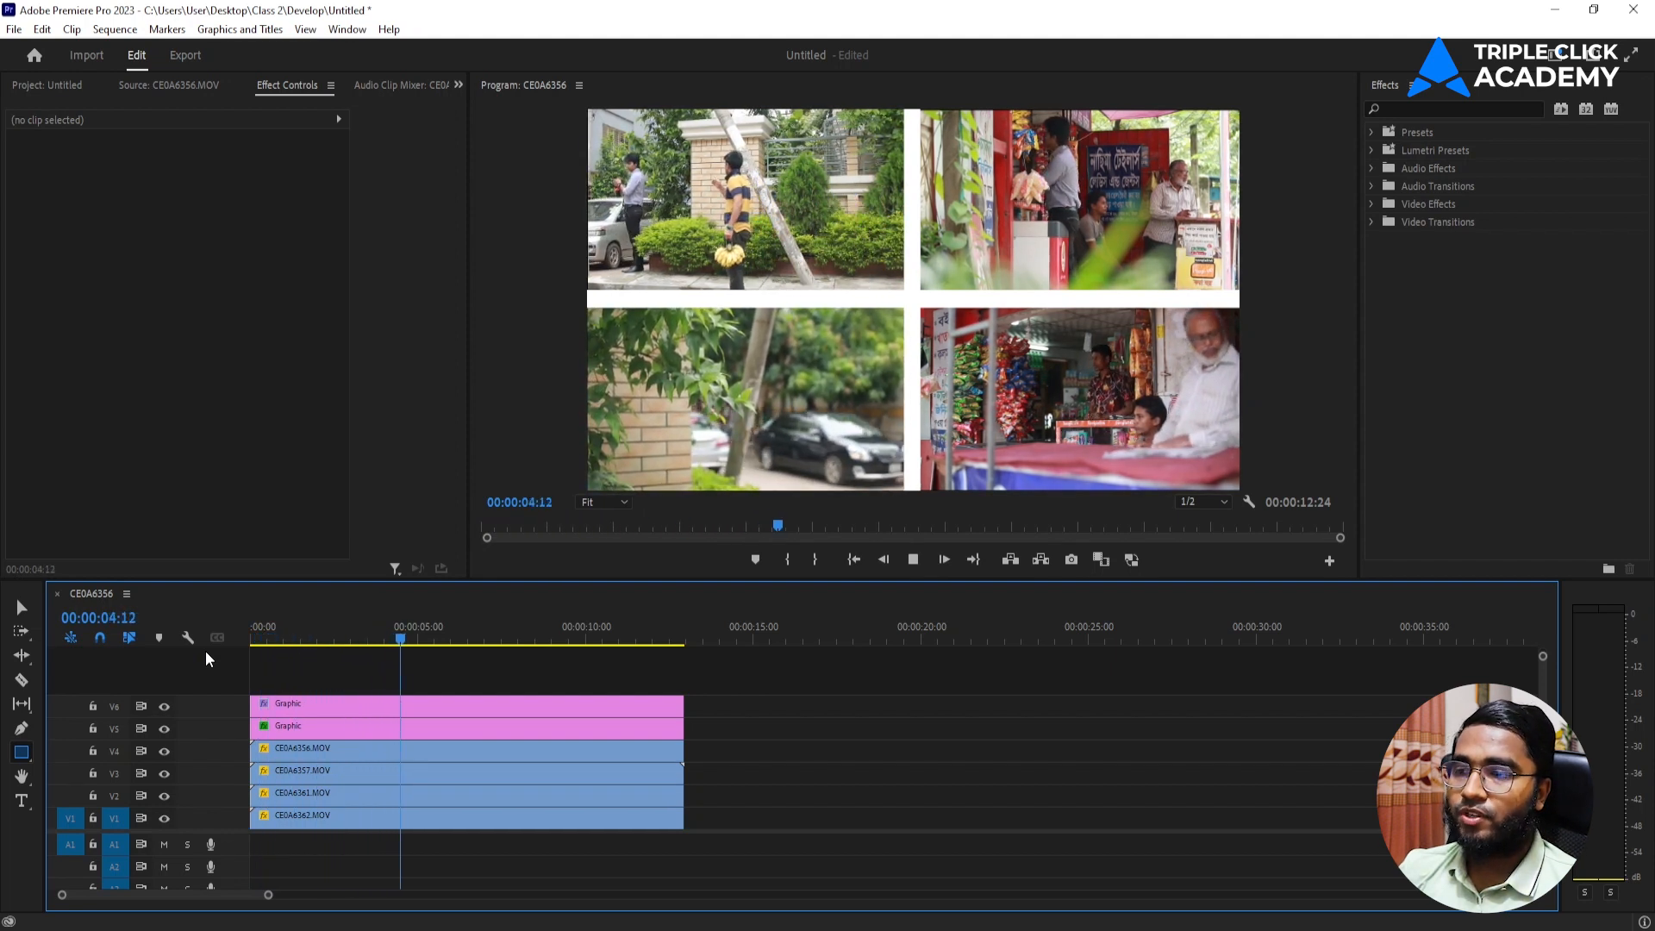
key(space)
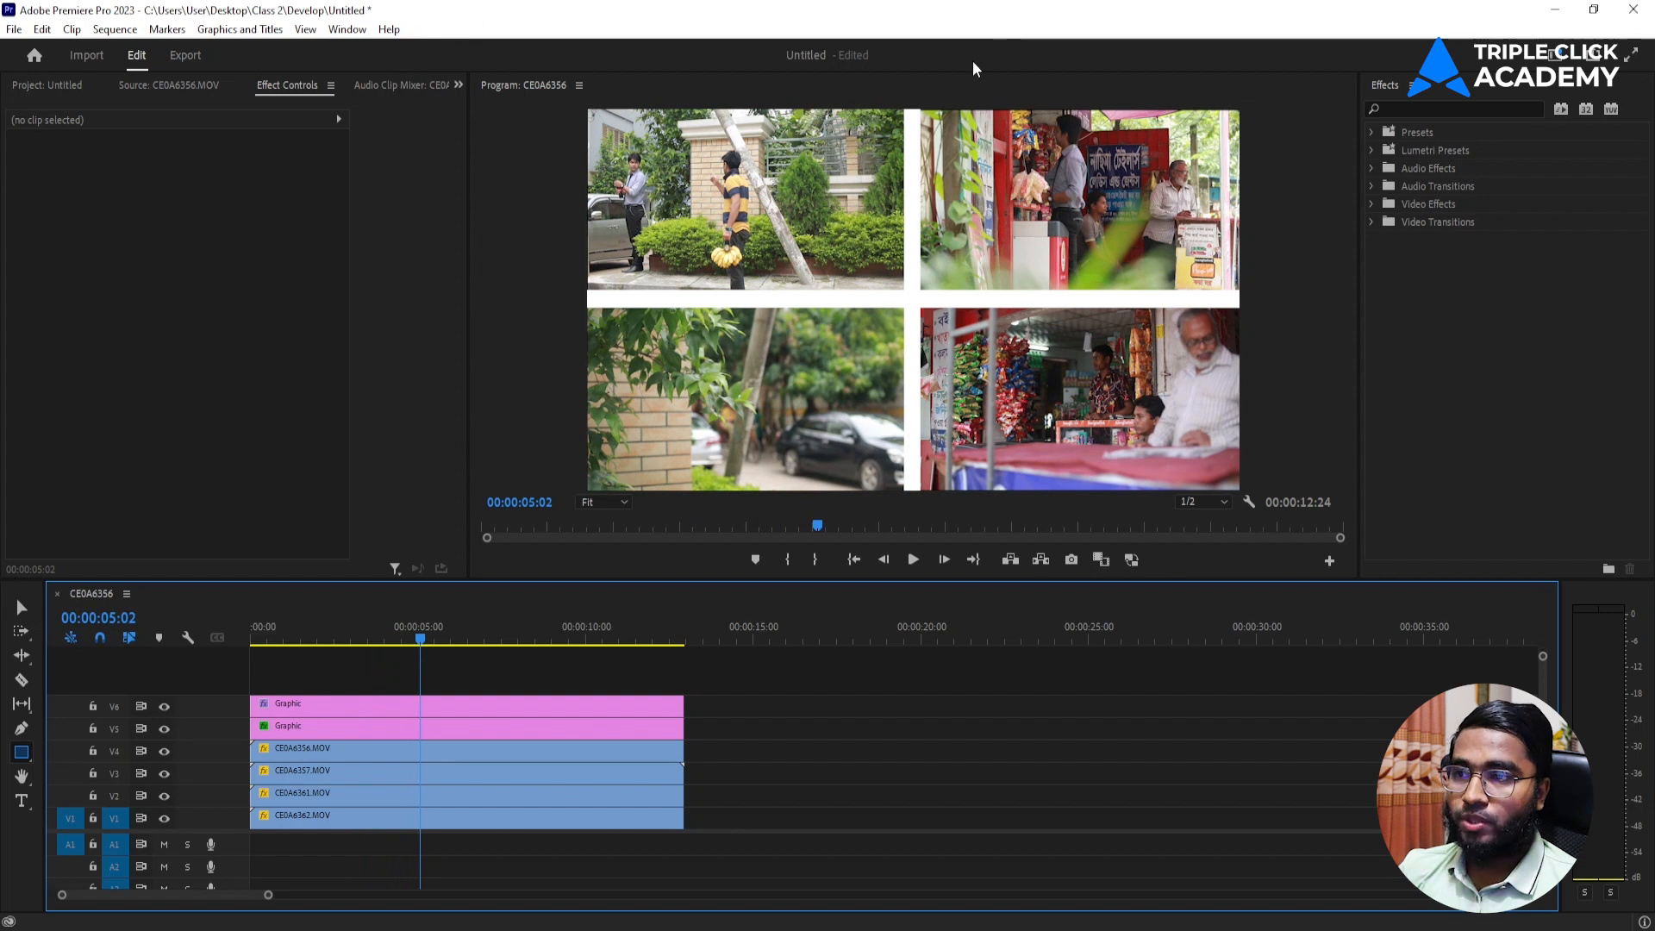
click(908, 94)
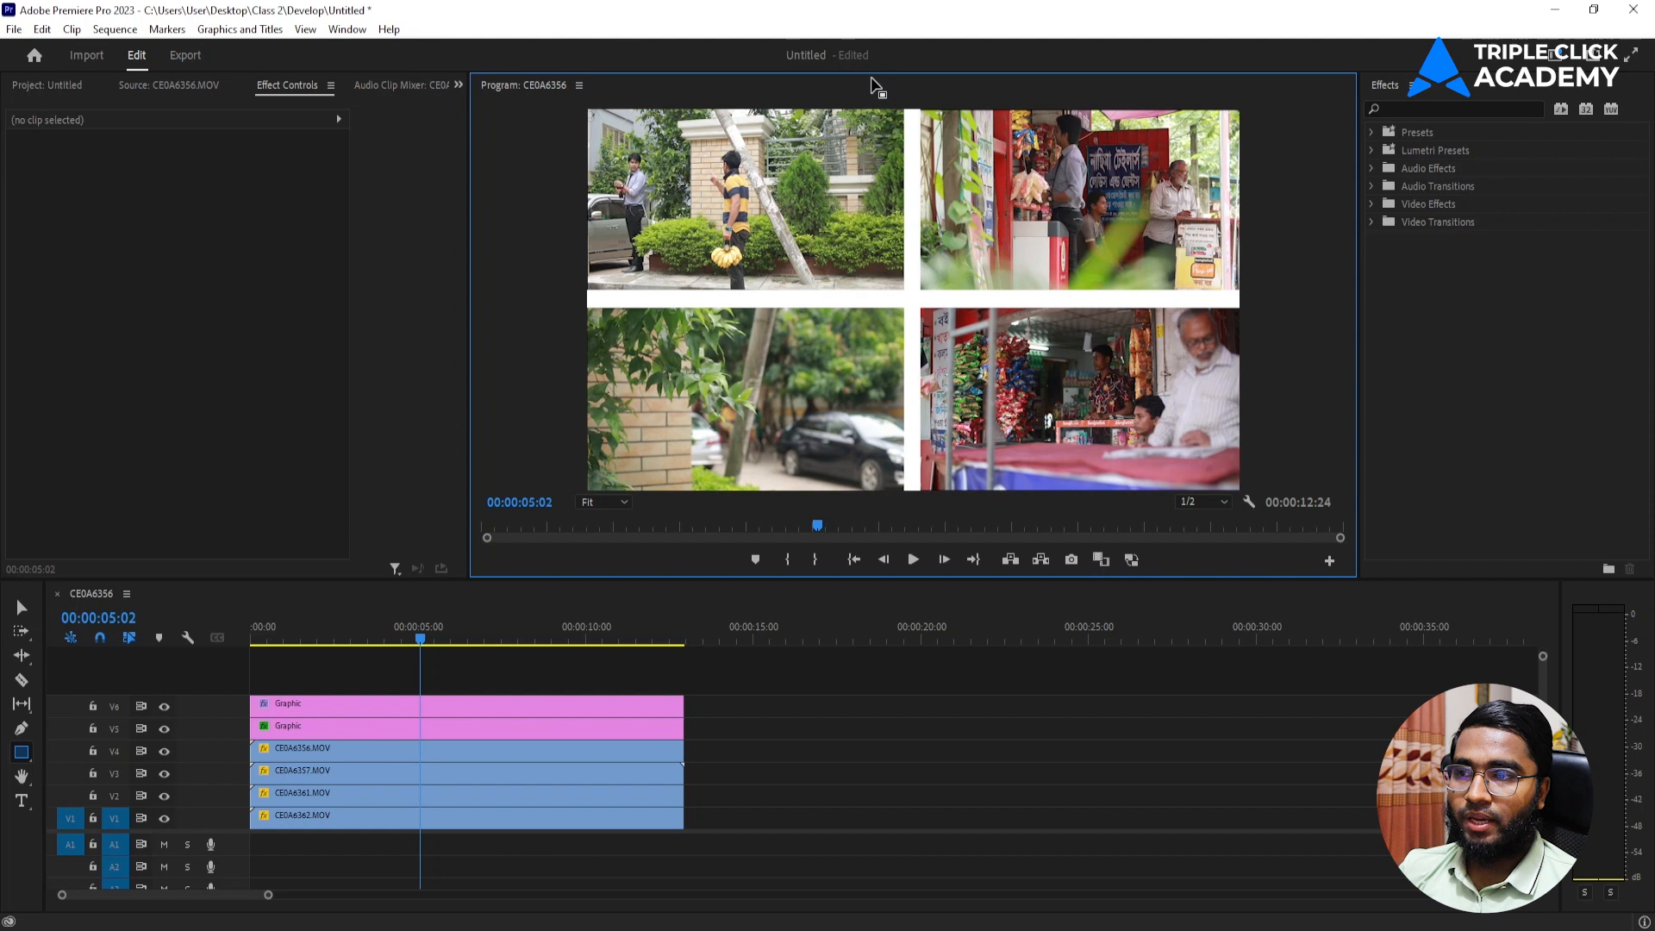
key(grave)
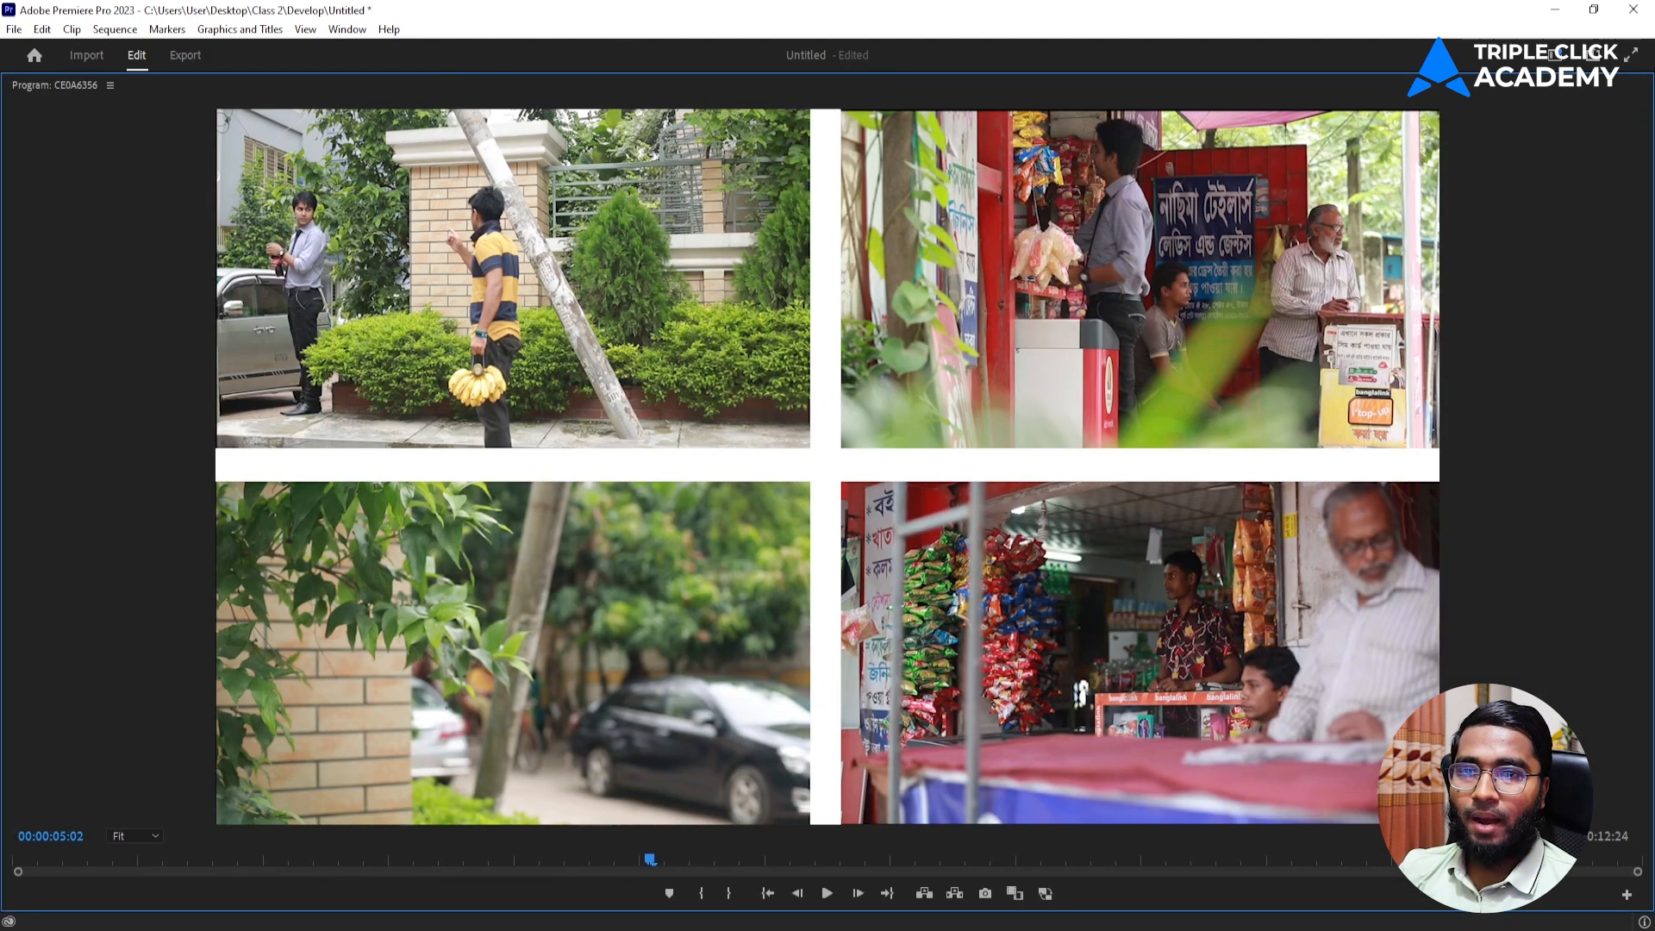
click(1632, 57)
key(space)
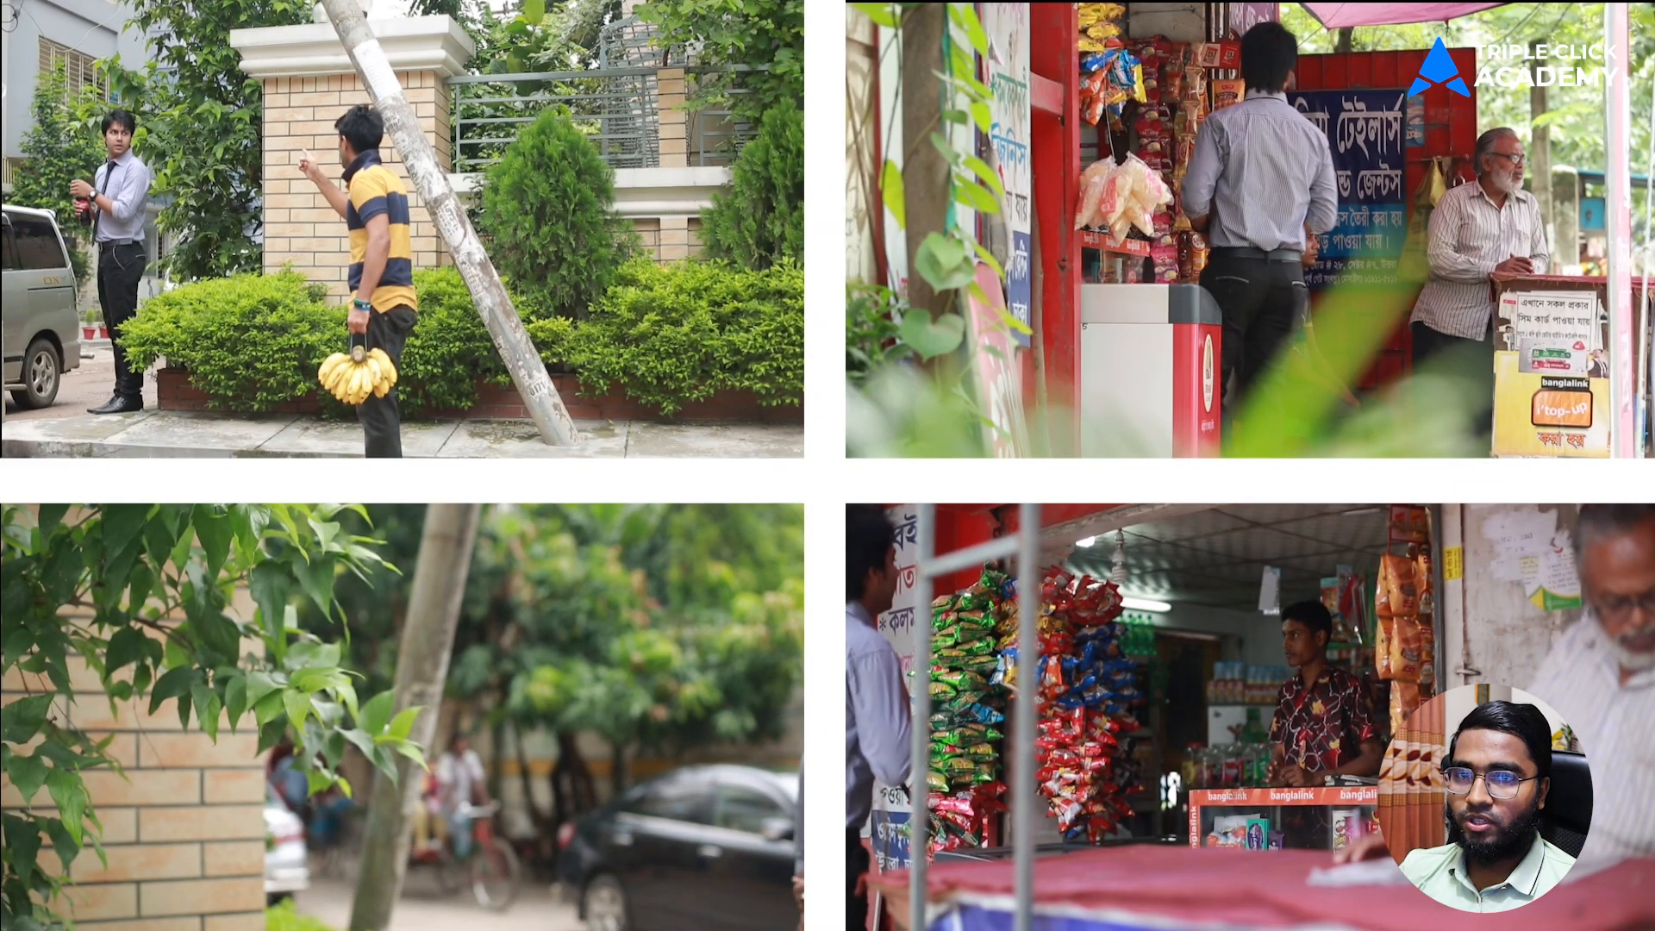
key(Escape)
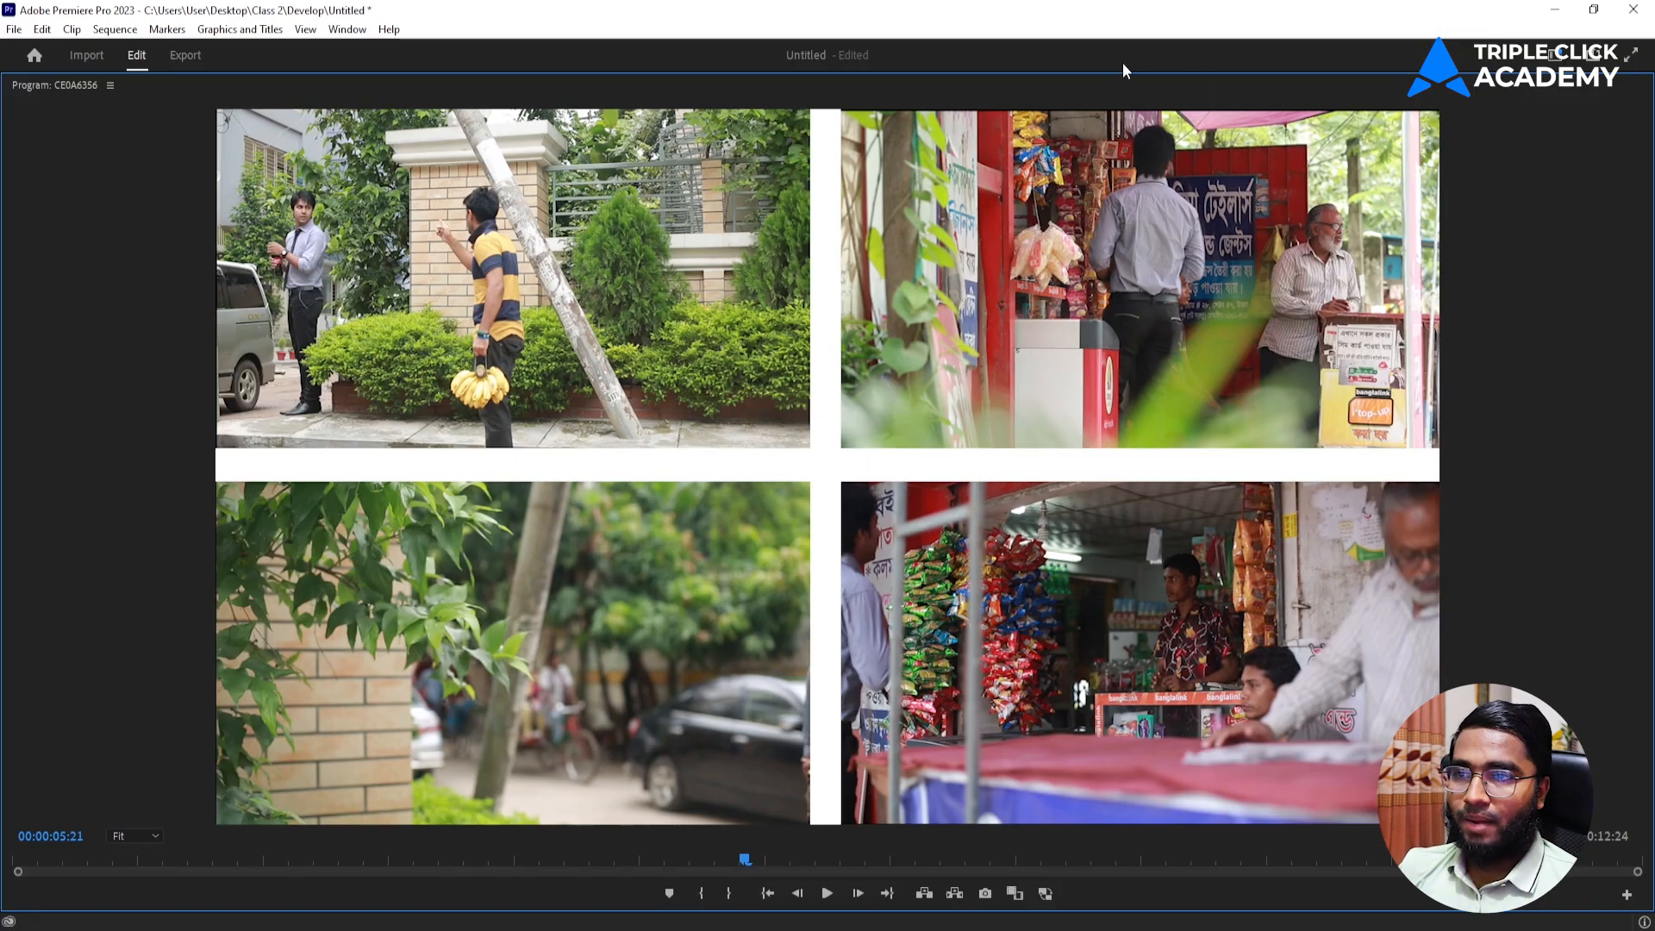
key(grave)
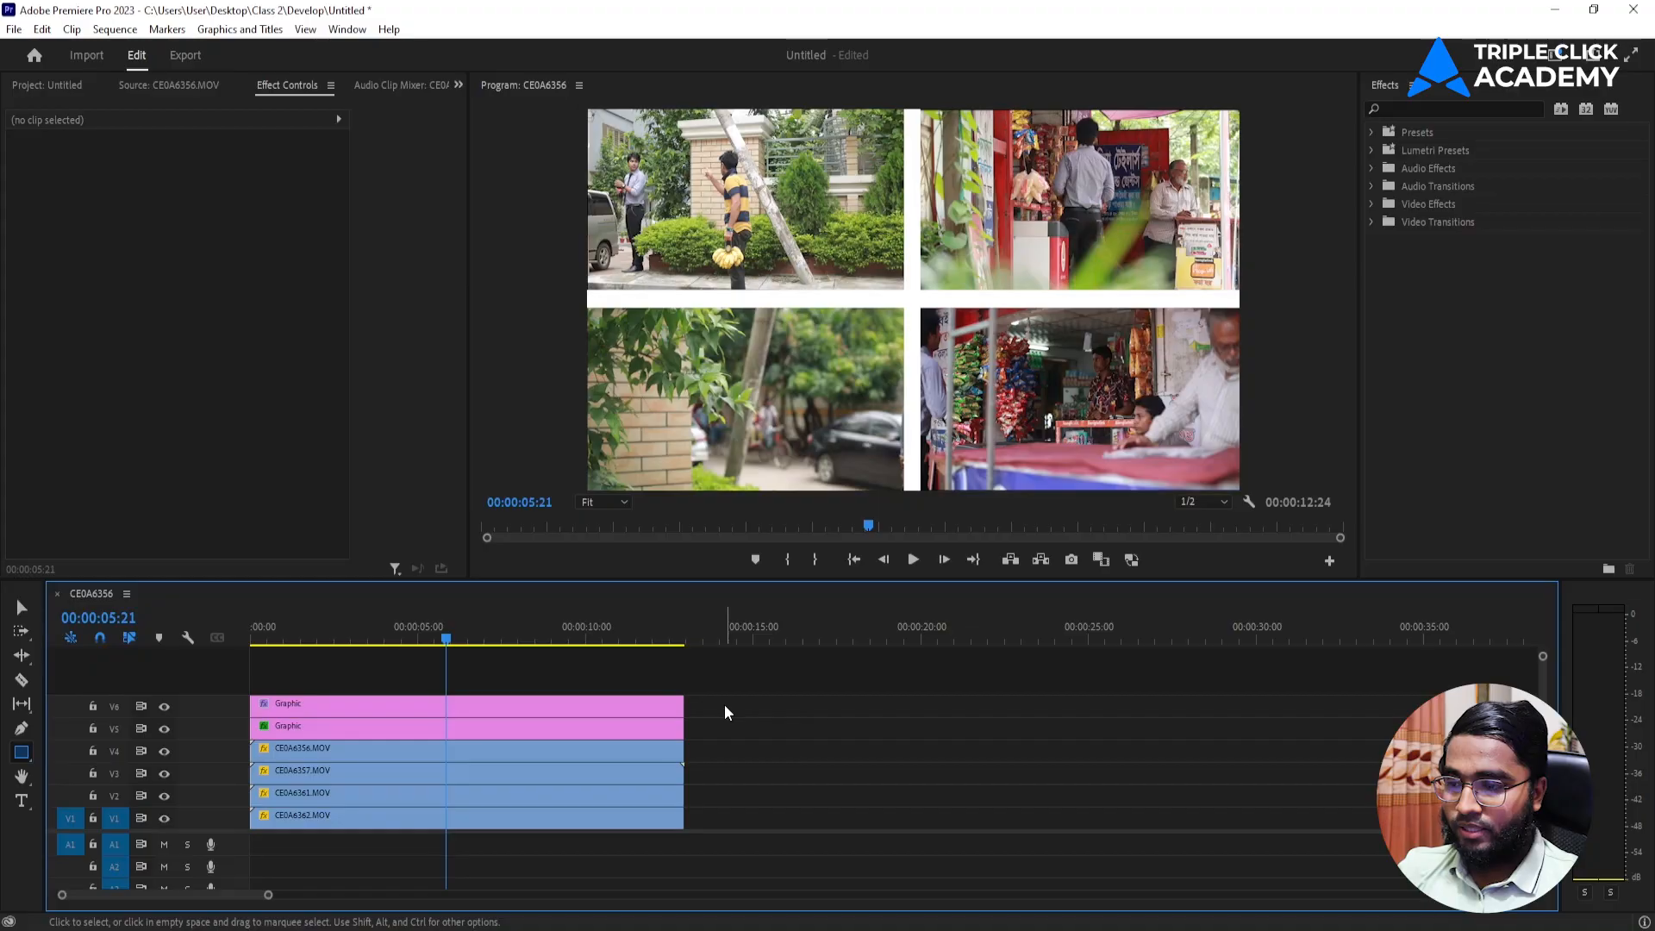
Delete both divider graphics and all four split-screen clips from the timeline.
drag(715, 695, 621, 830)
key(Delete)
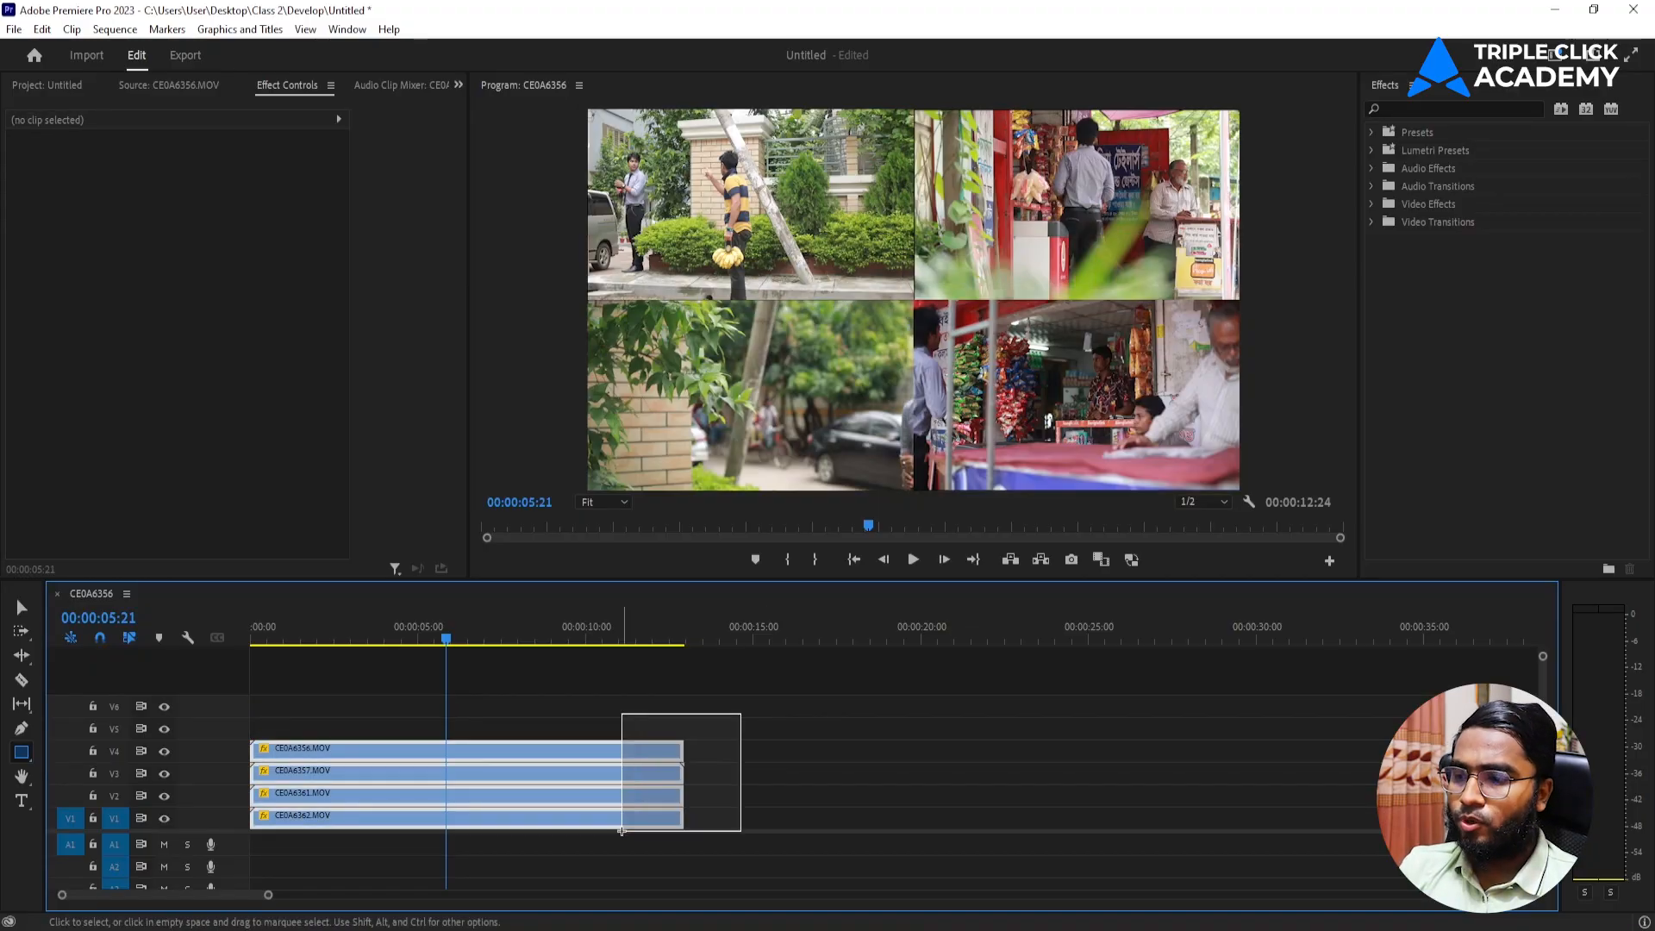
key(Delete)
Place CE0A6362.MOV at the sequence start on V1 and A1, with CE0A6357.MOV directly after it.
click(59, 84)
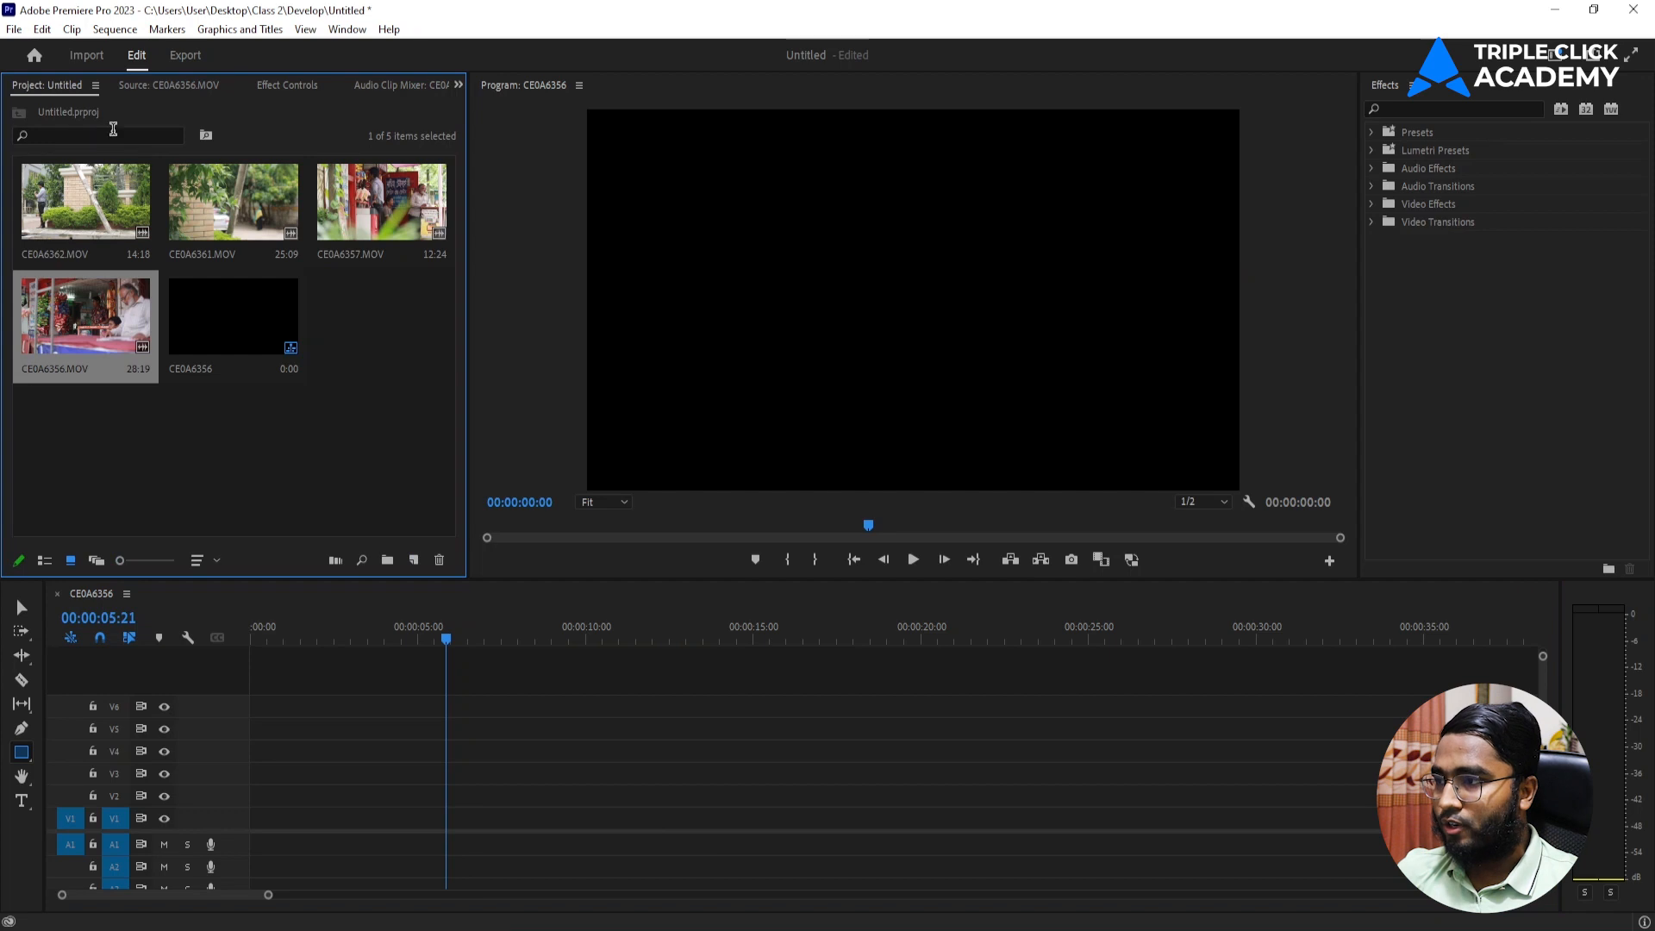
click(158, 480)
click(95, 191)
drag(95, 192, 217, 837)
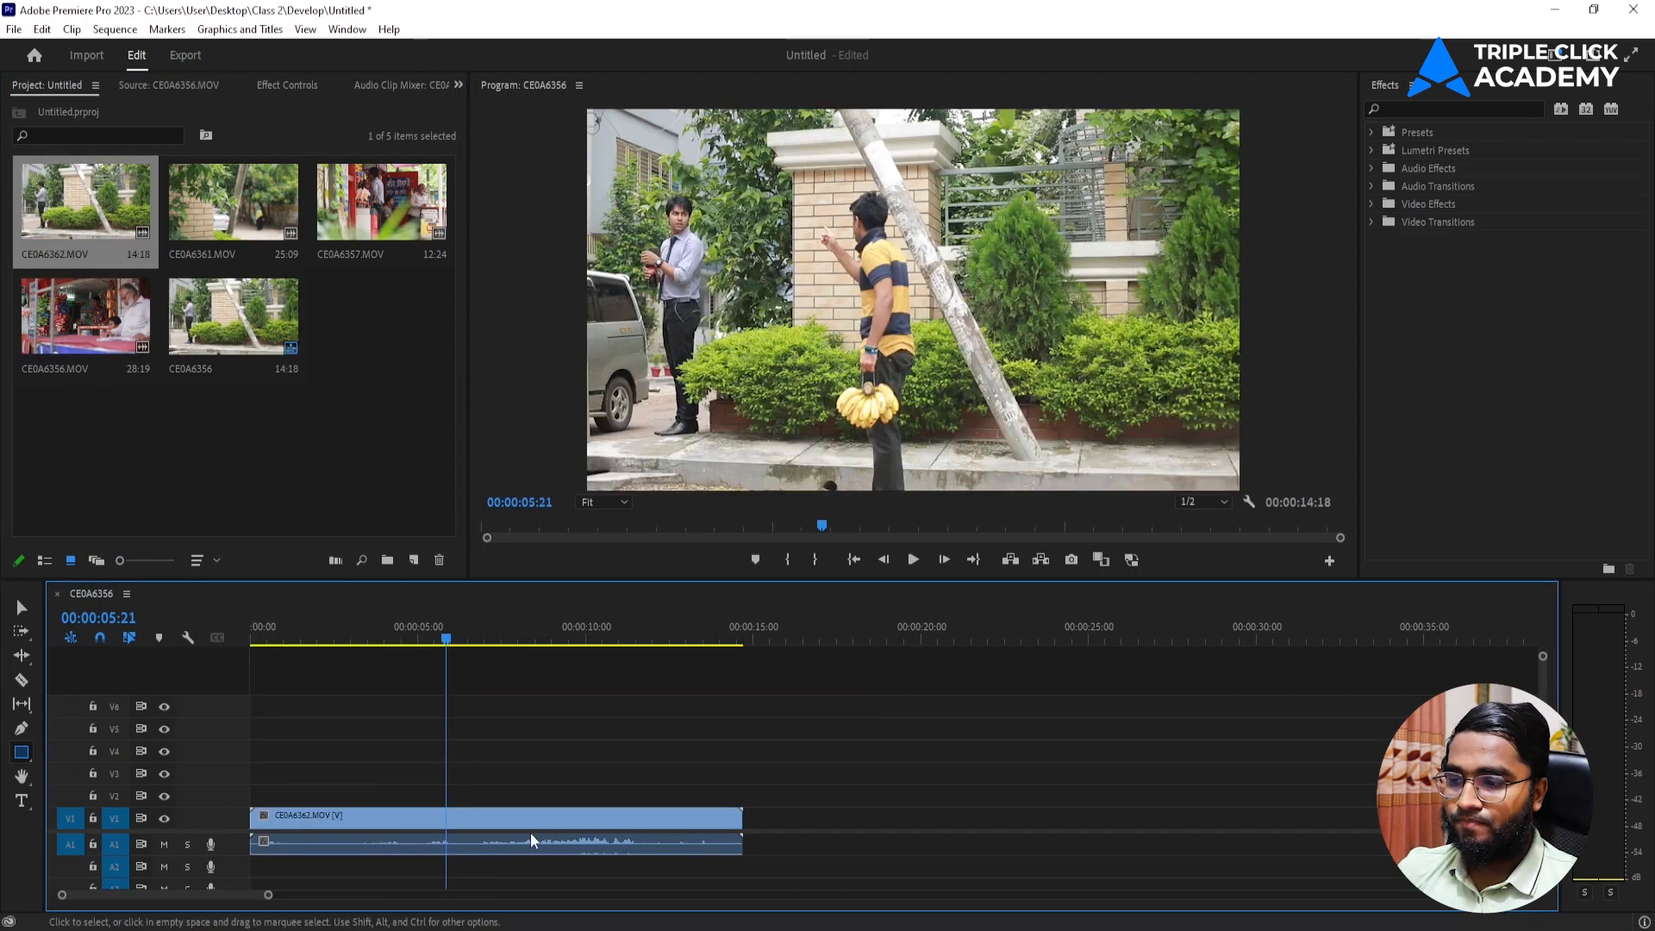
drag(382, 202, 750, 849)
Play across the cut between the two clips and mute audio track A1.
drag(752, 628, 737, 656)
key(space)
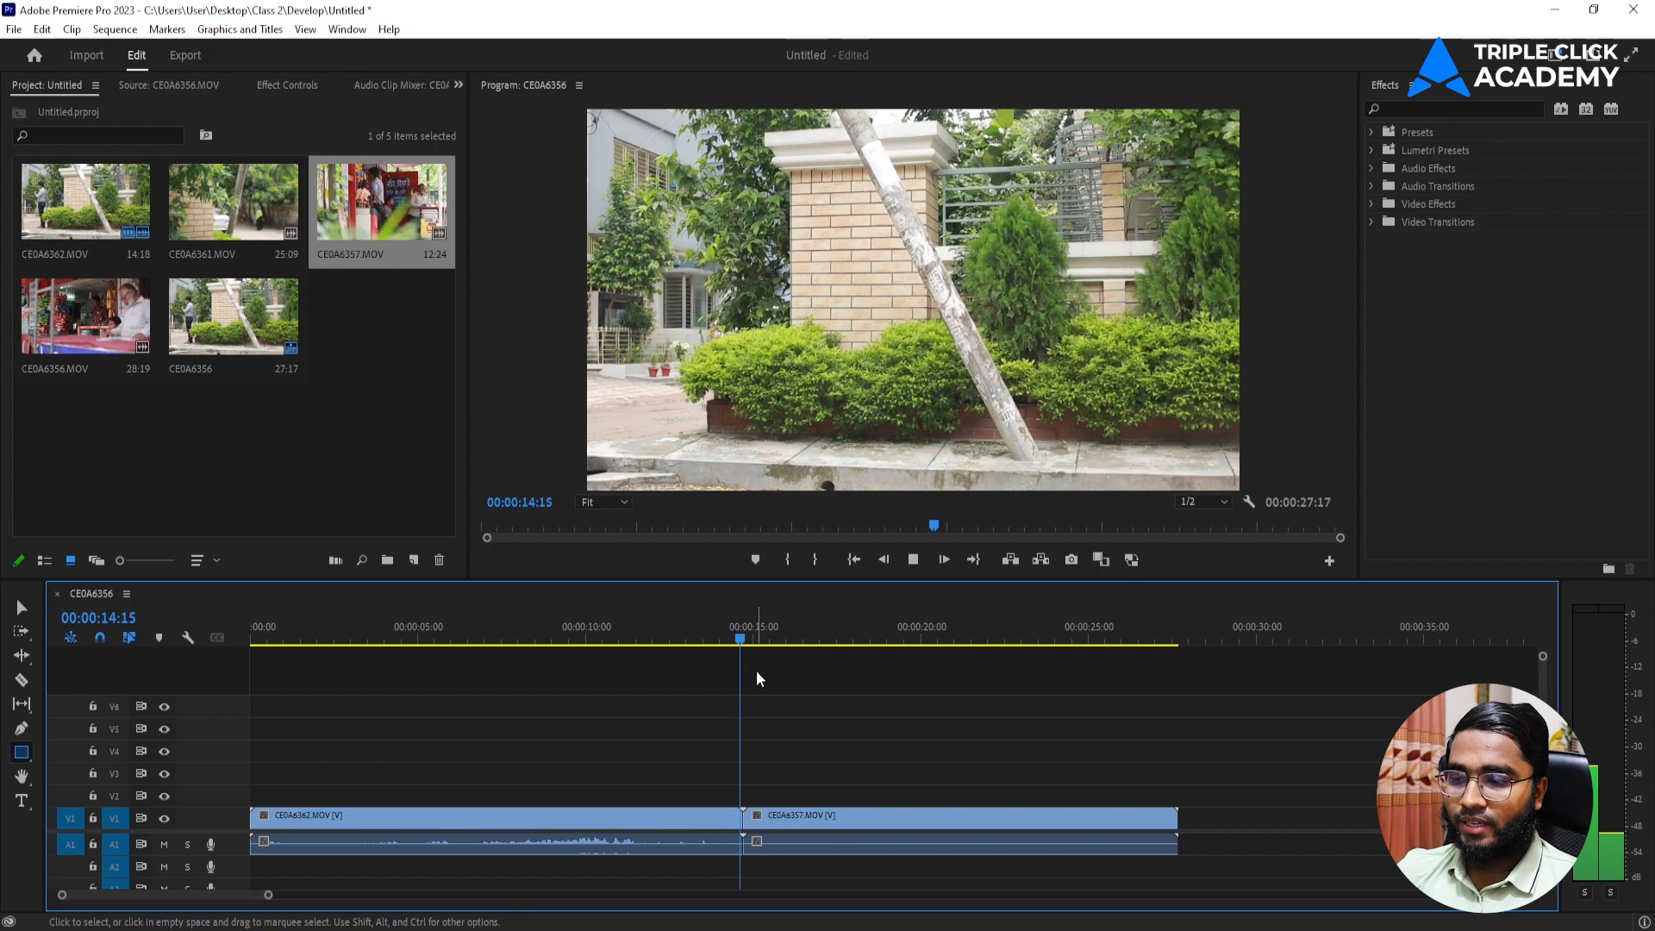
key(space)
click(165, 845)
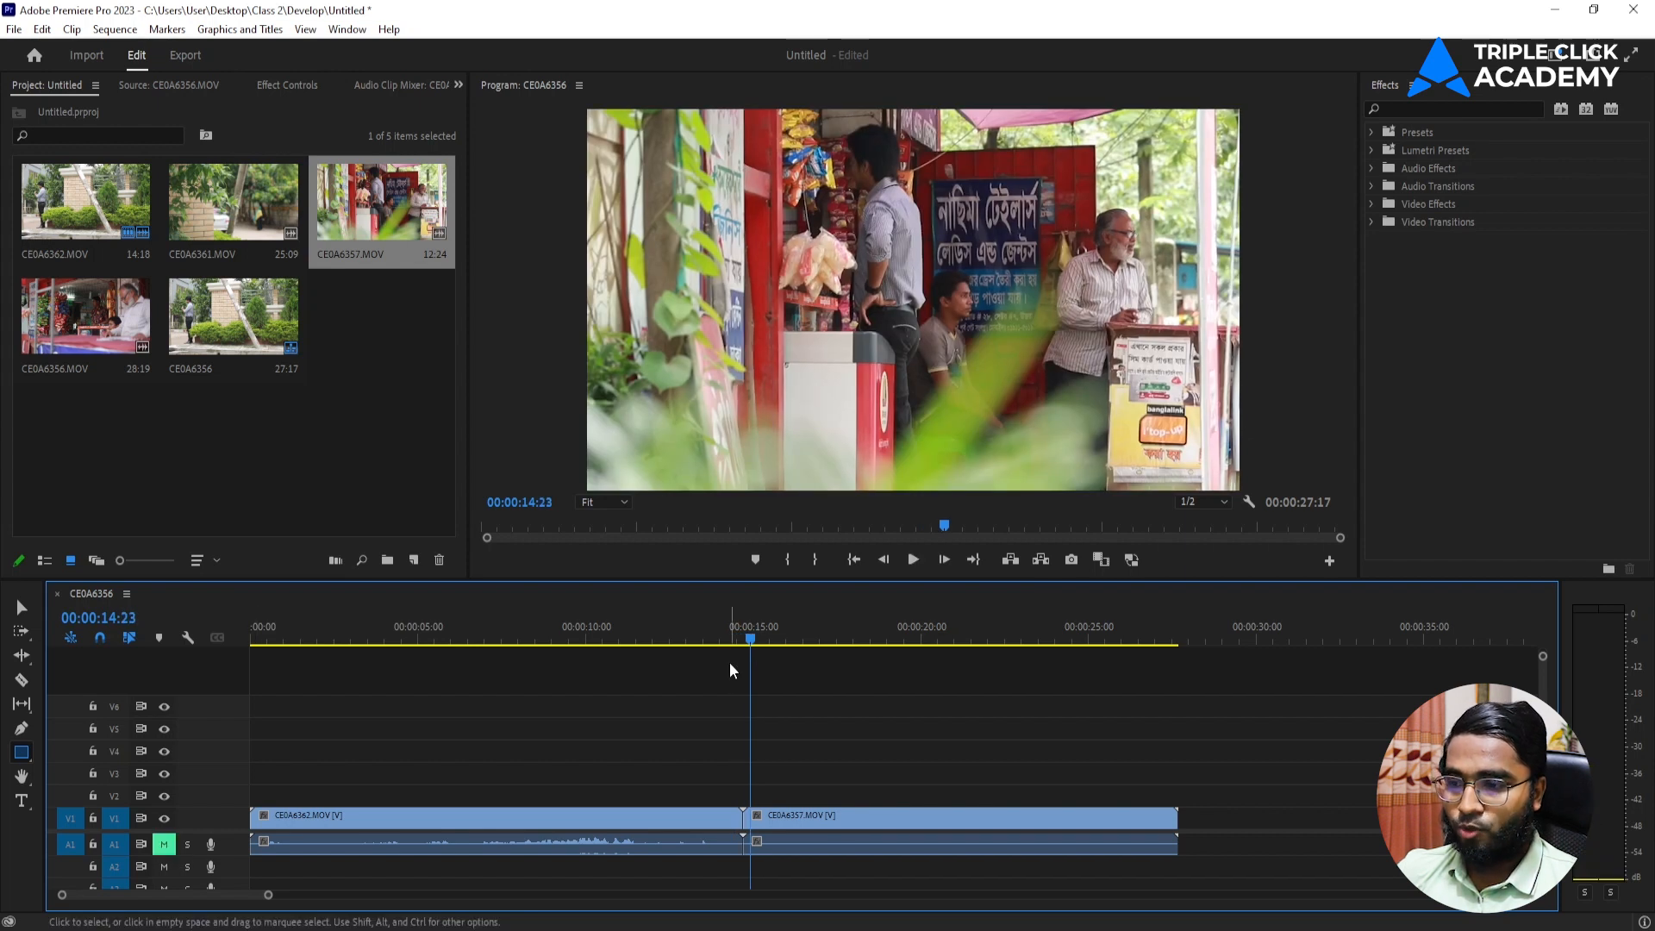
click(748, 640)
key(space)
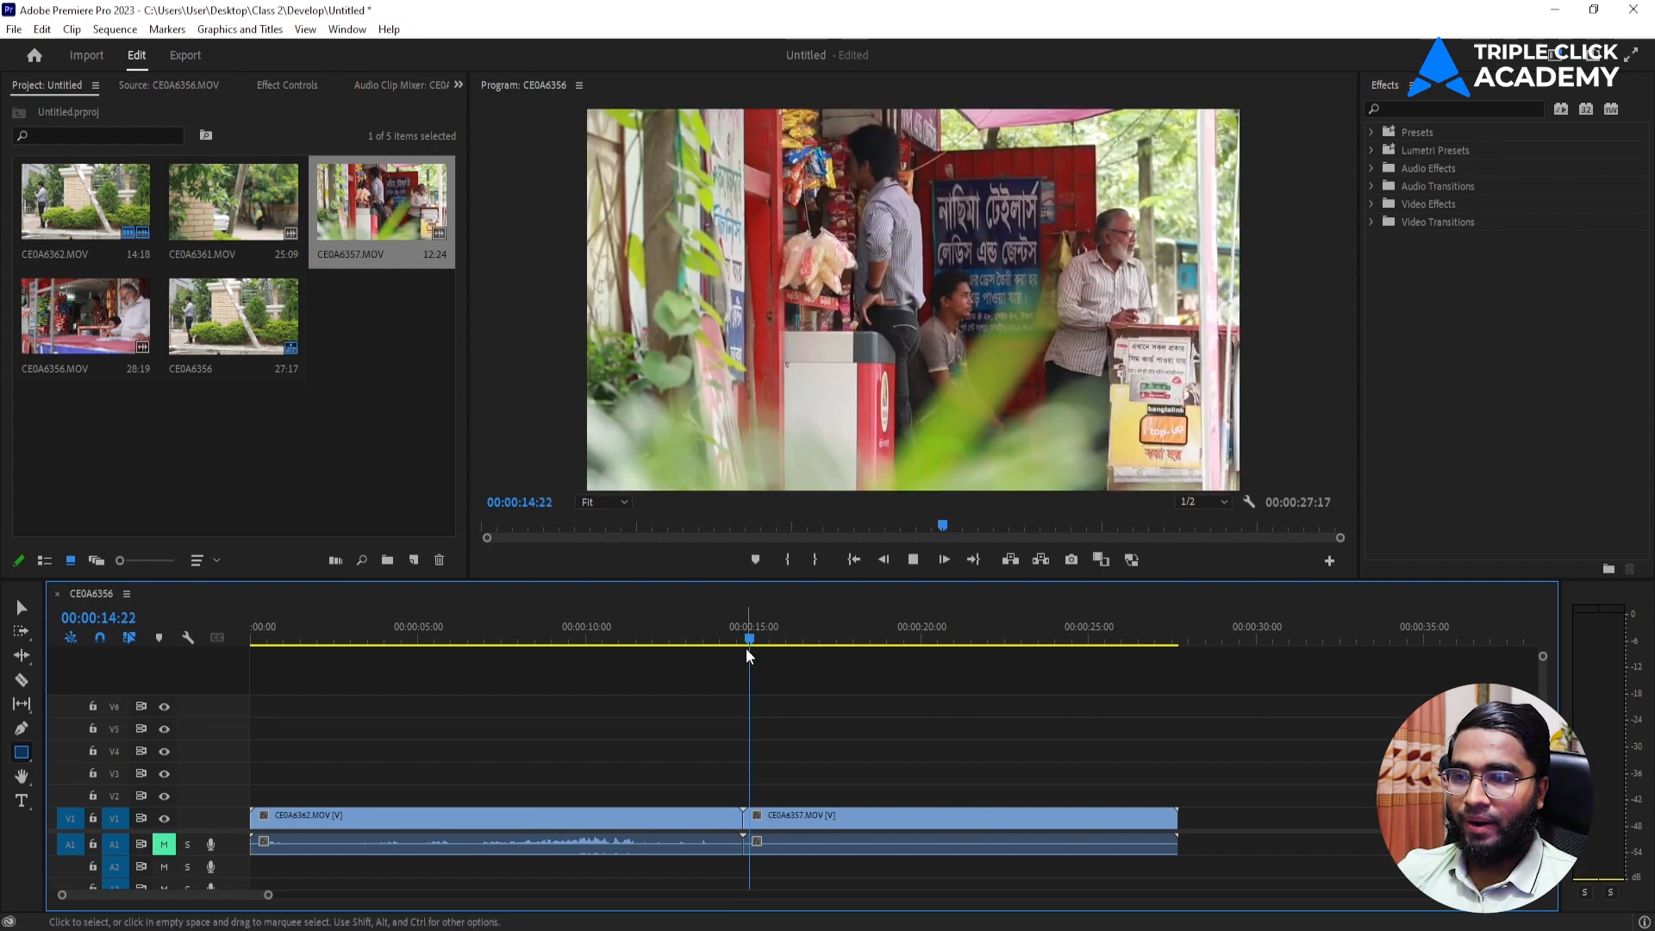
key(space)
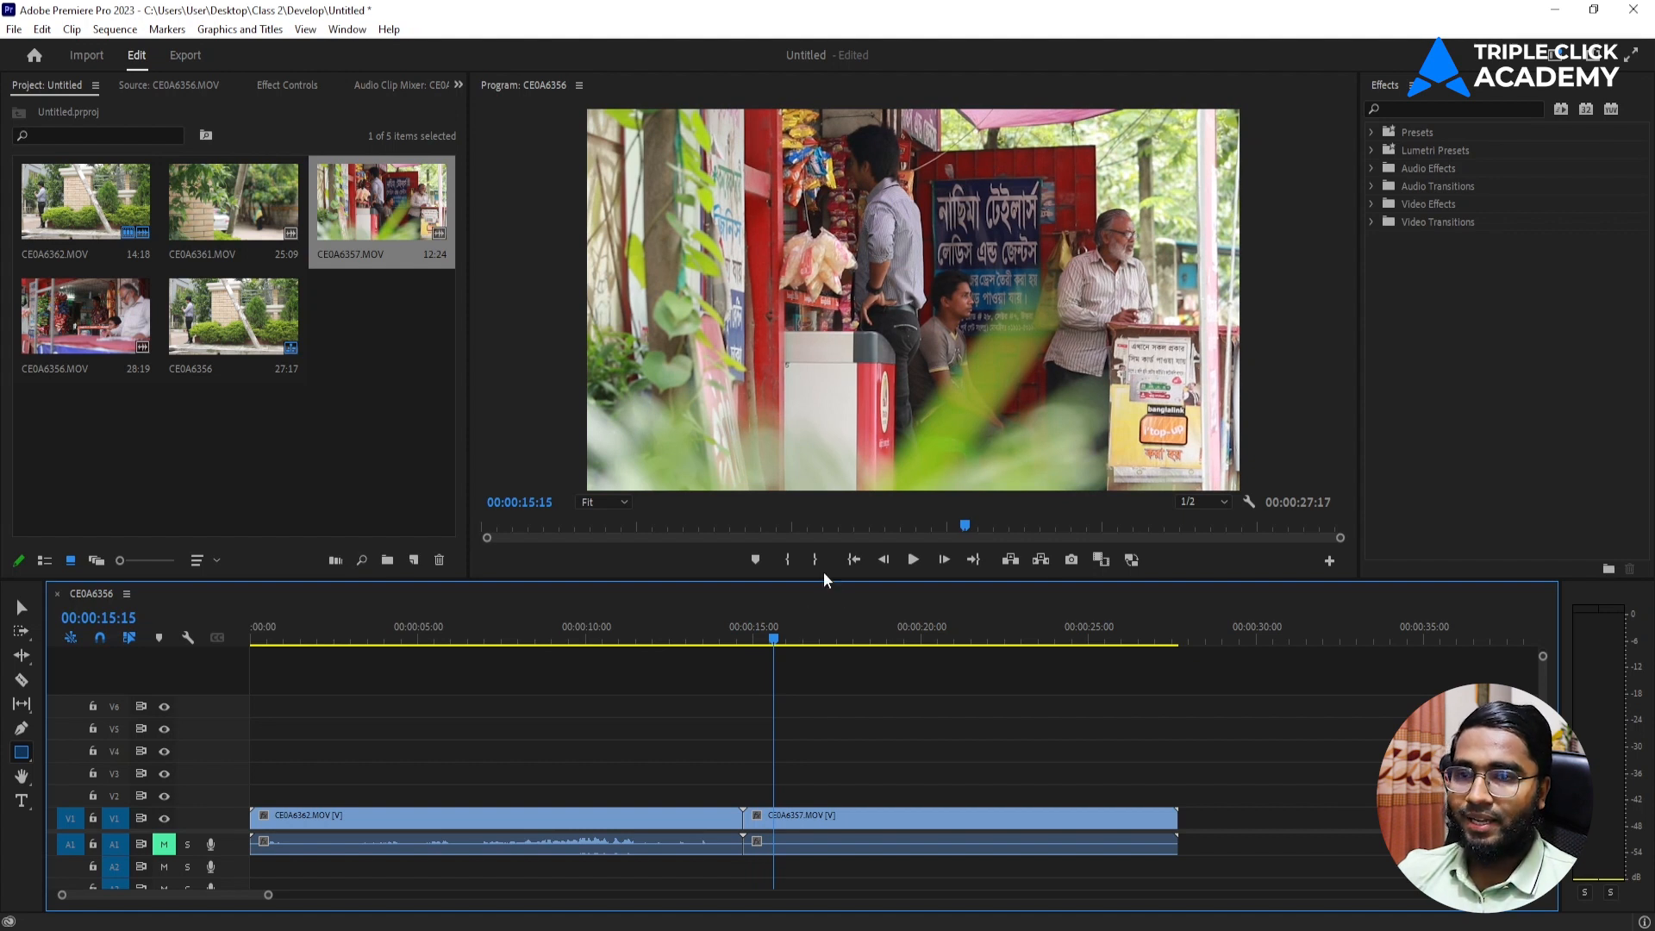
click(1386, 86)
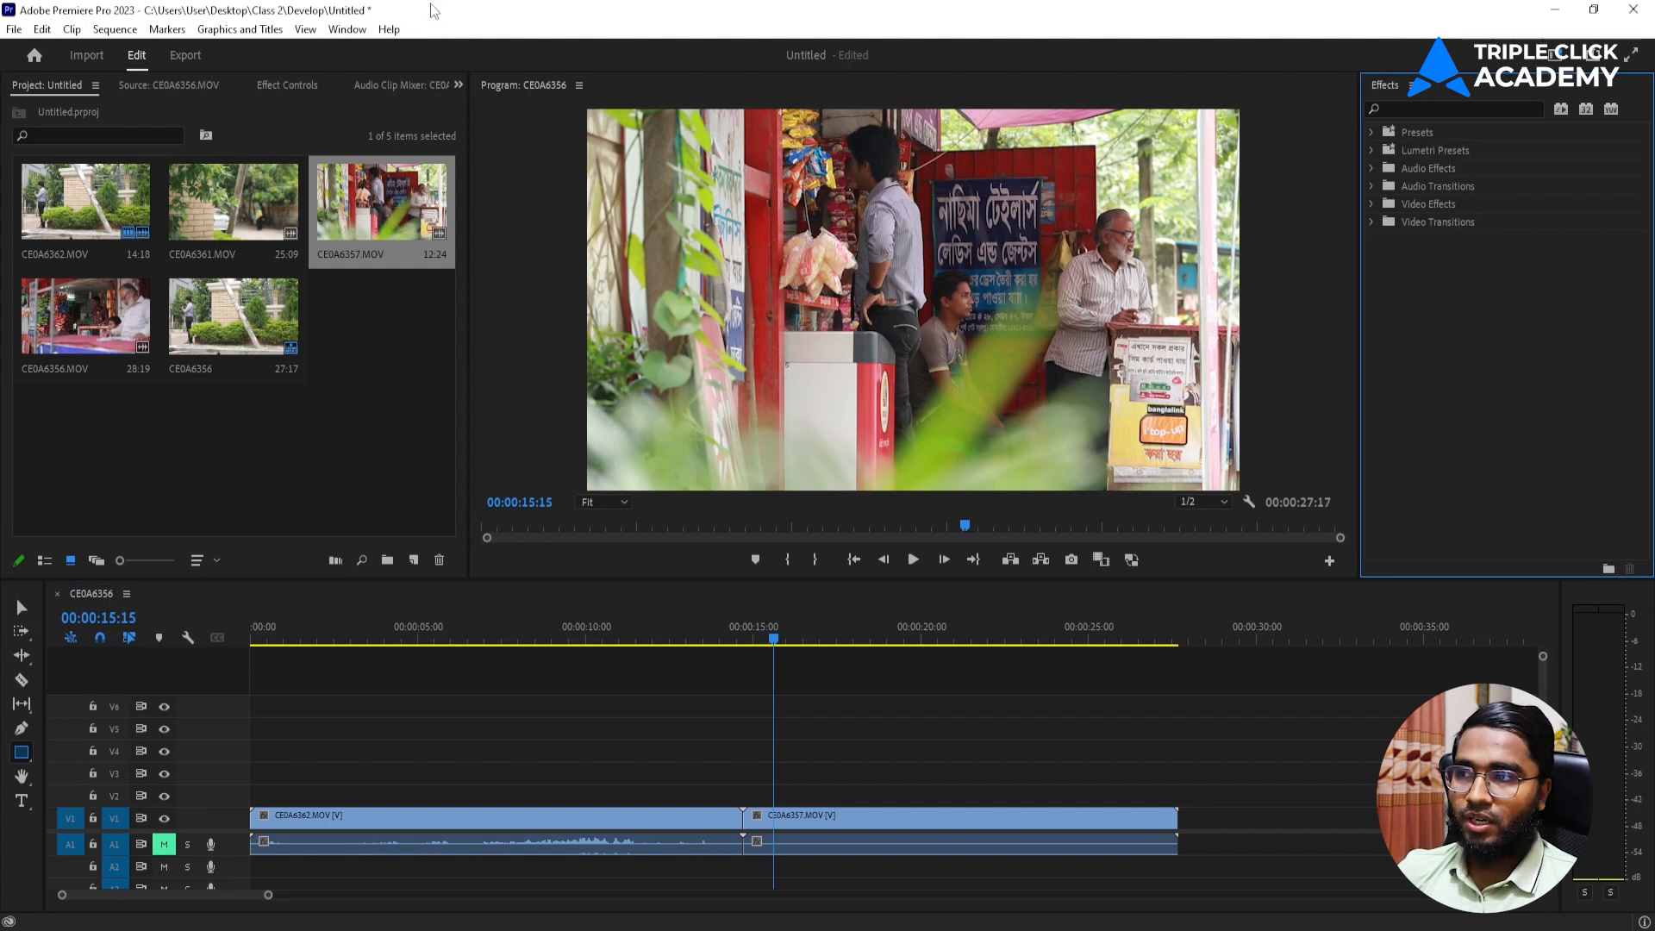
click(348, 30)
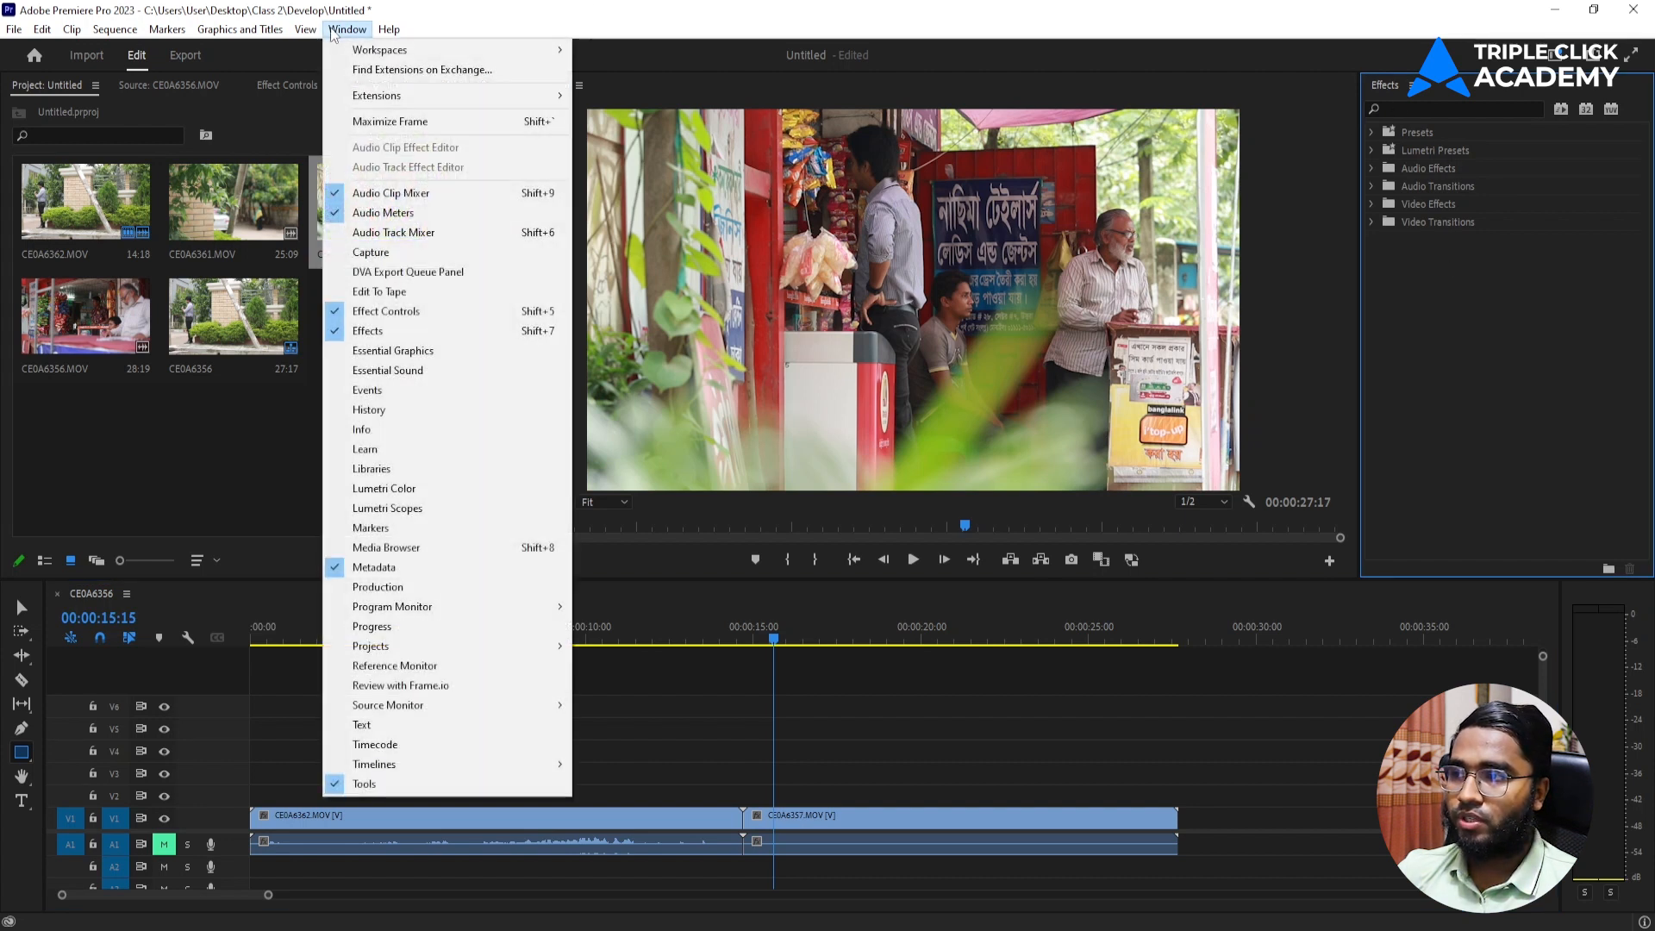
click(379, 231)
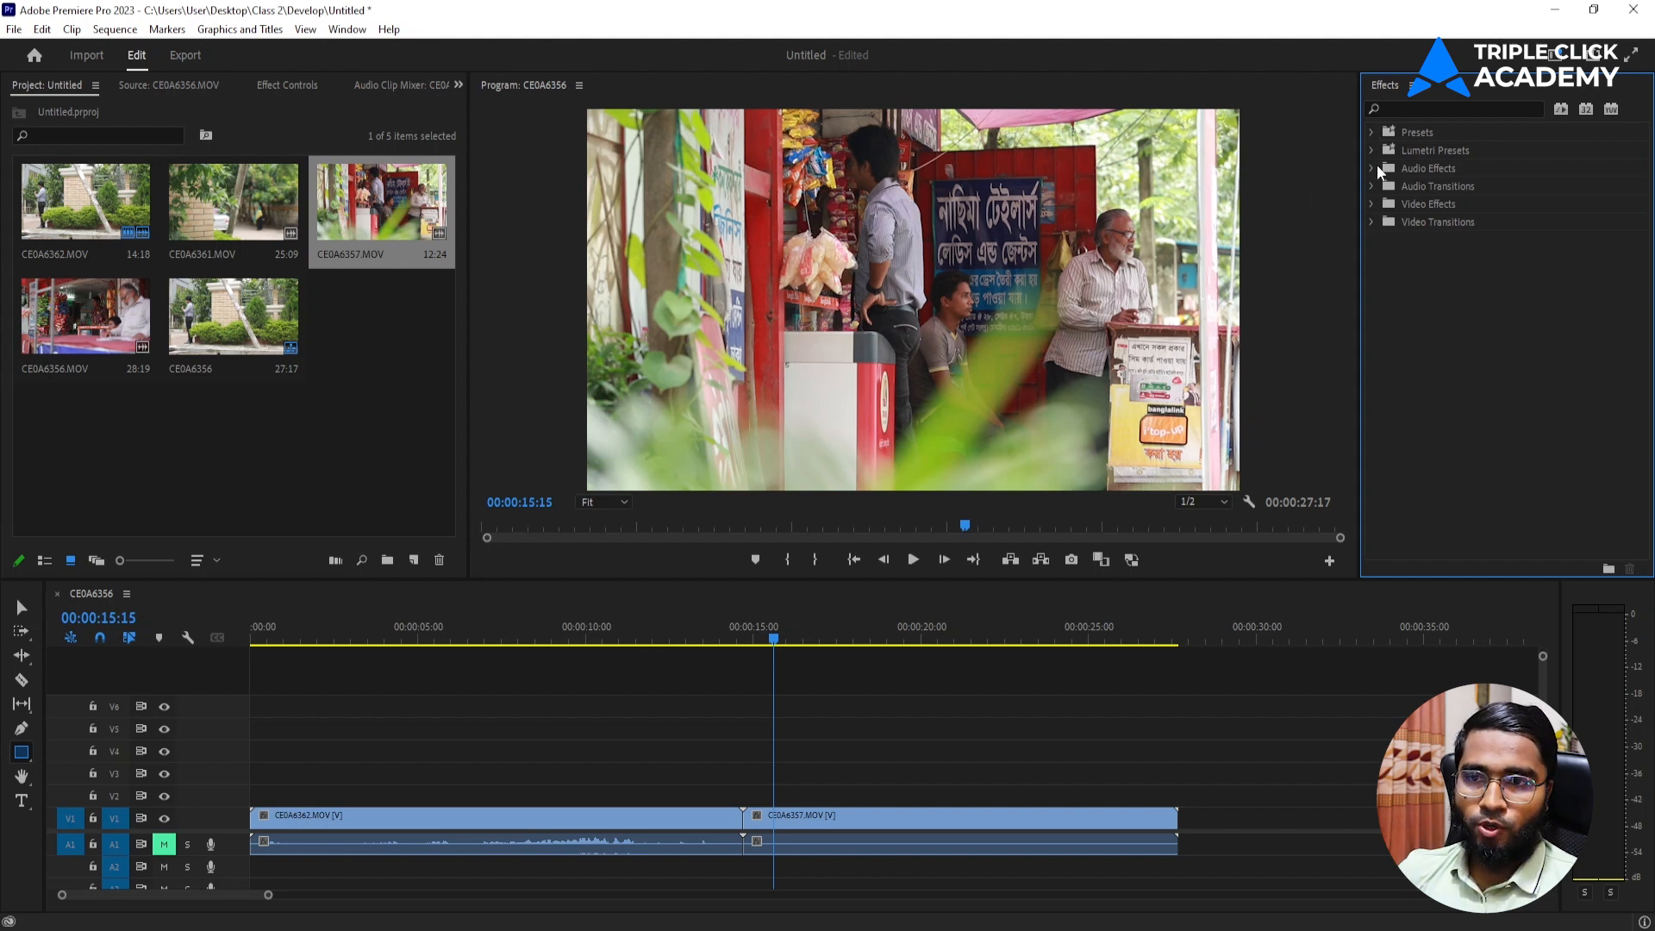
Browse the Video Transitions categories in the effects library, looking into Dissolve, Immersive Video and Iris.
click(1372, 168)
click(1373, 168)
click(1368, 188)
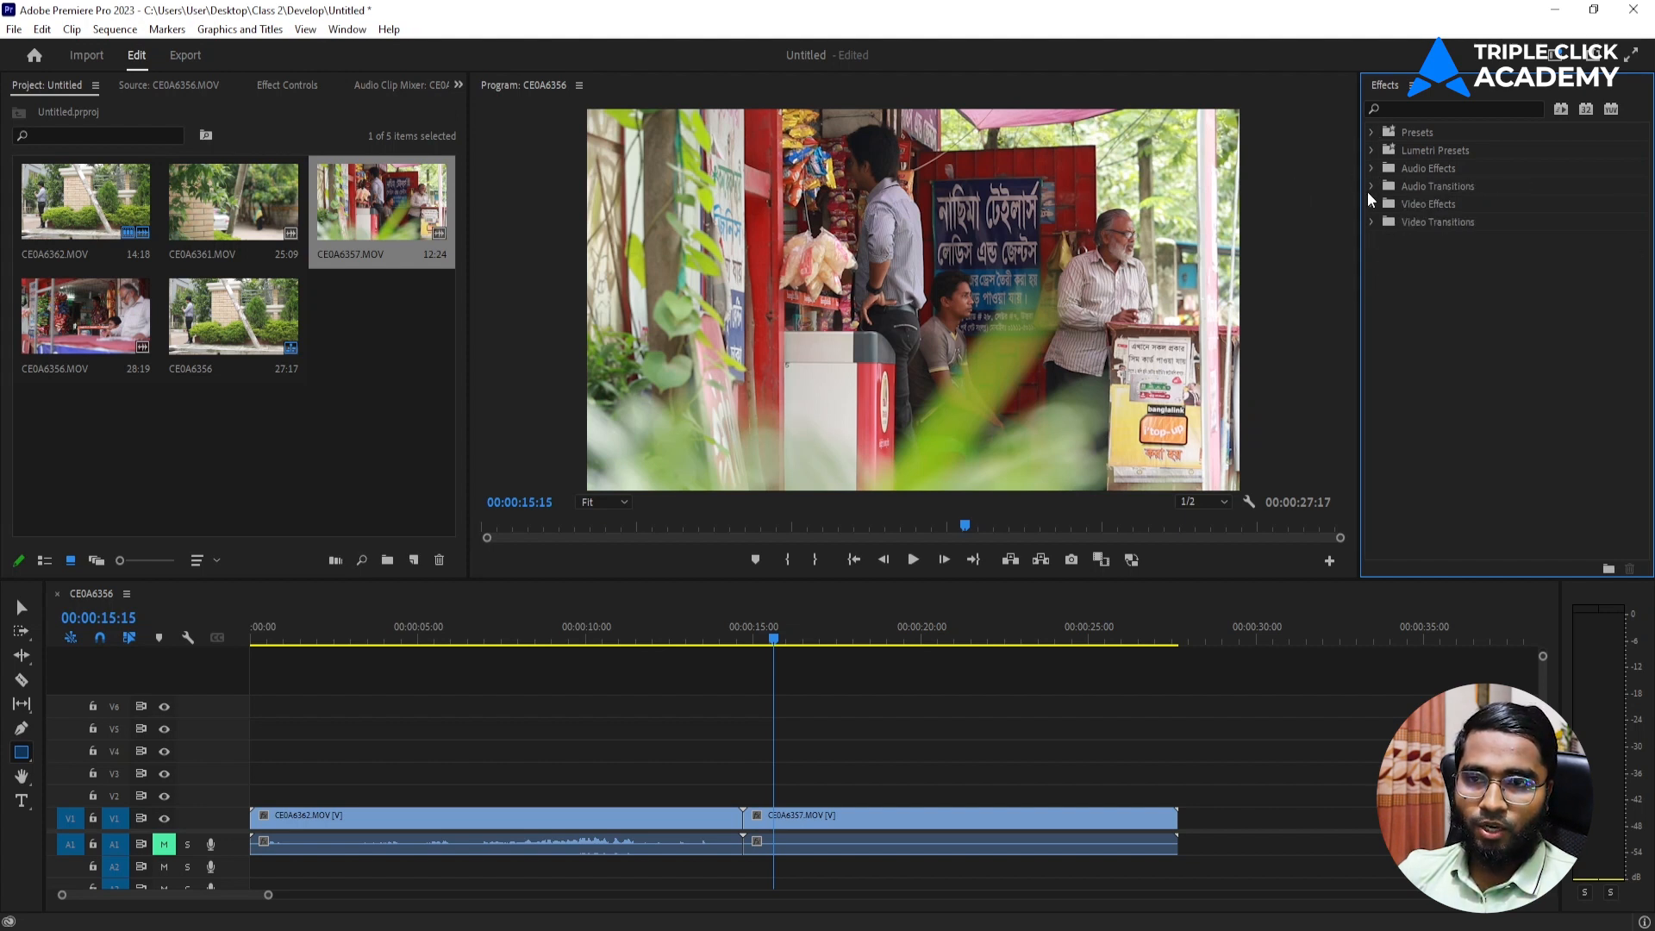
click(1369, 197)
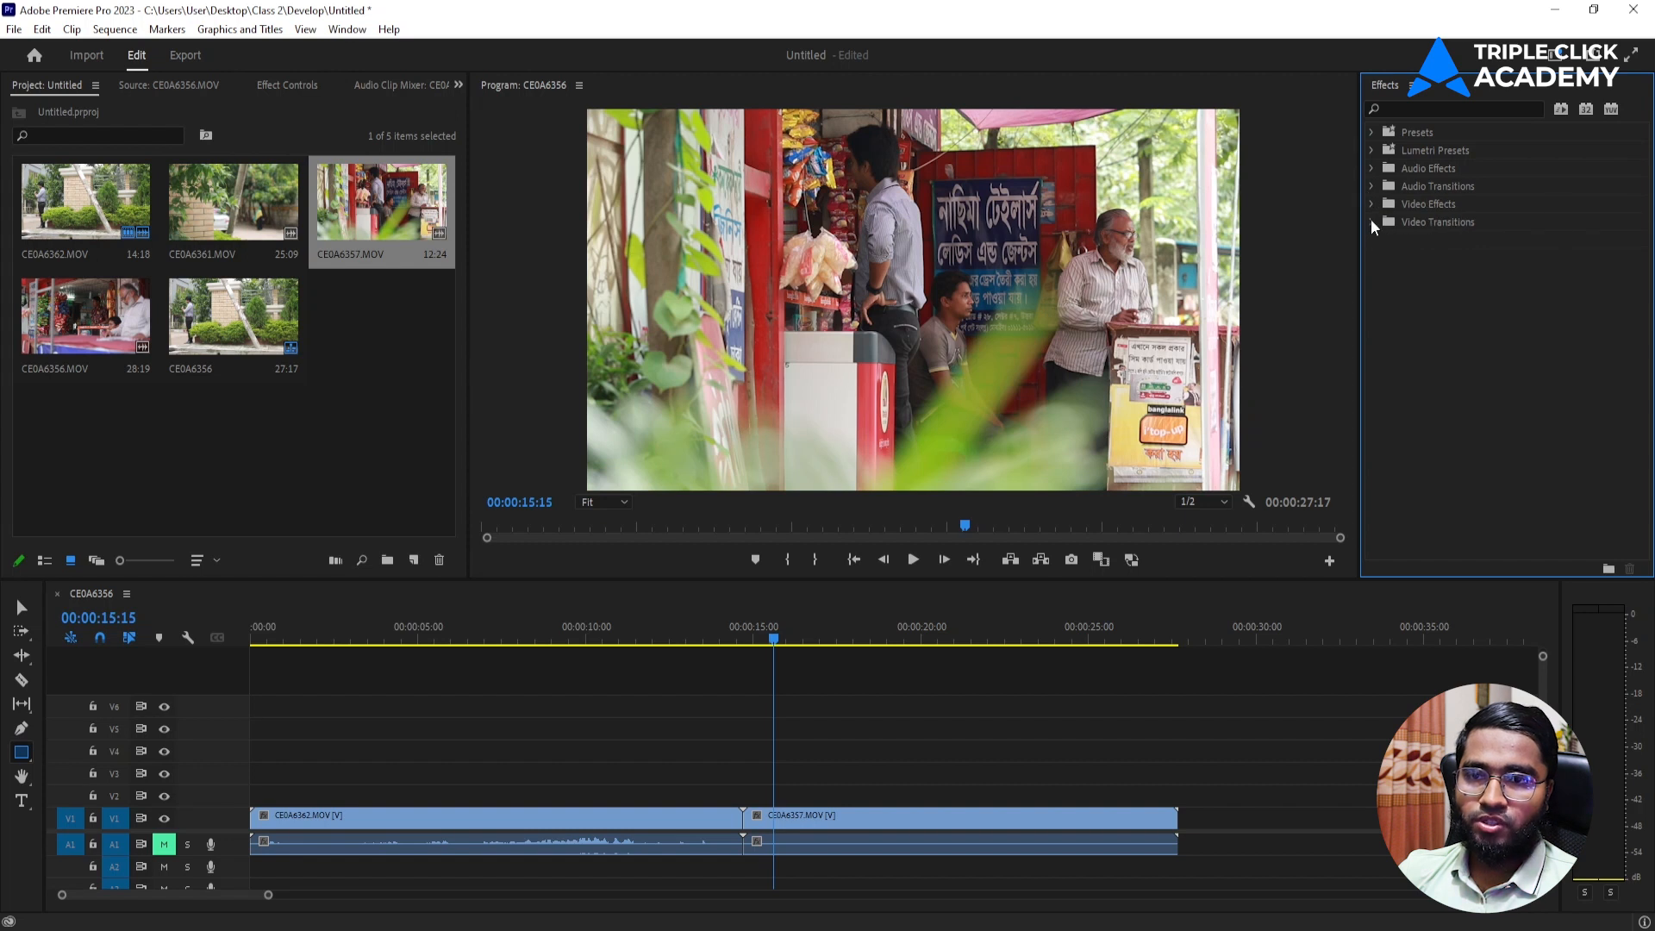
click(1373, 223)
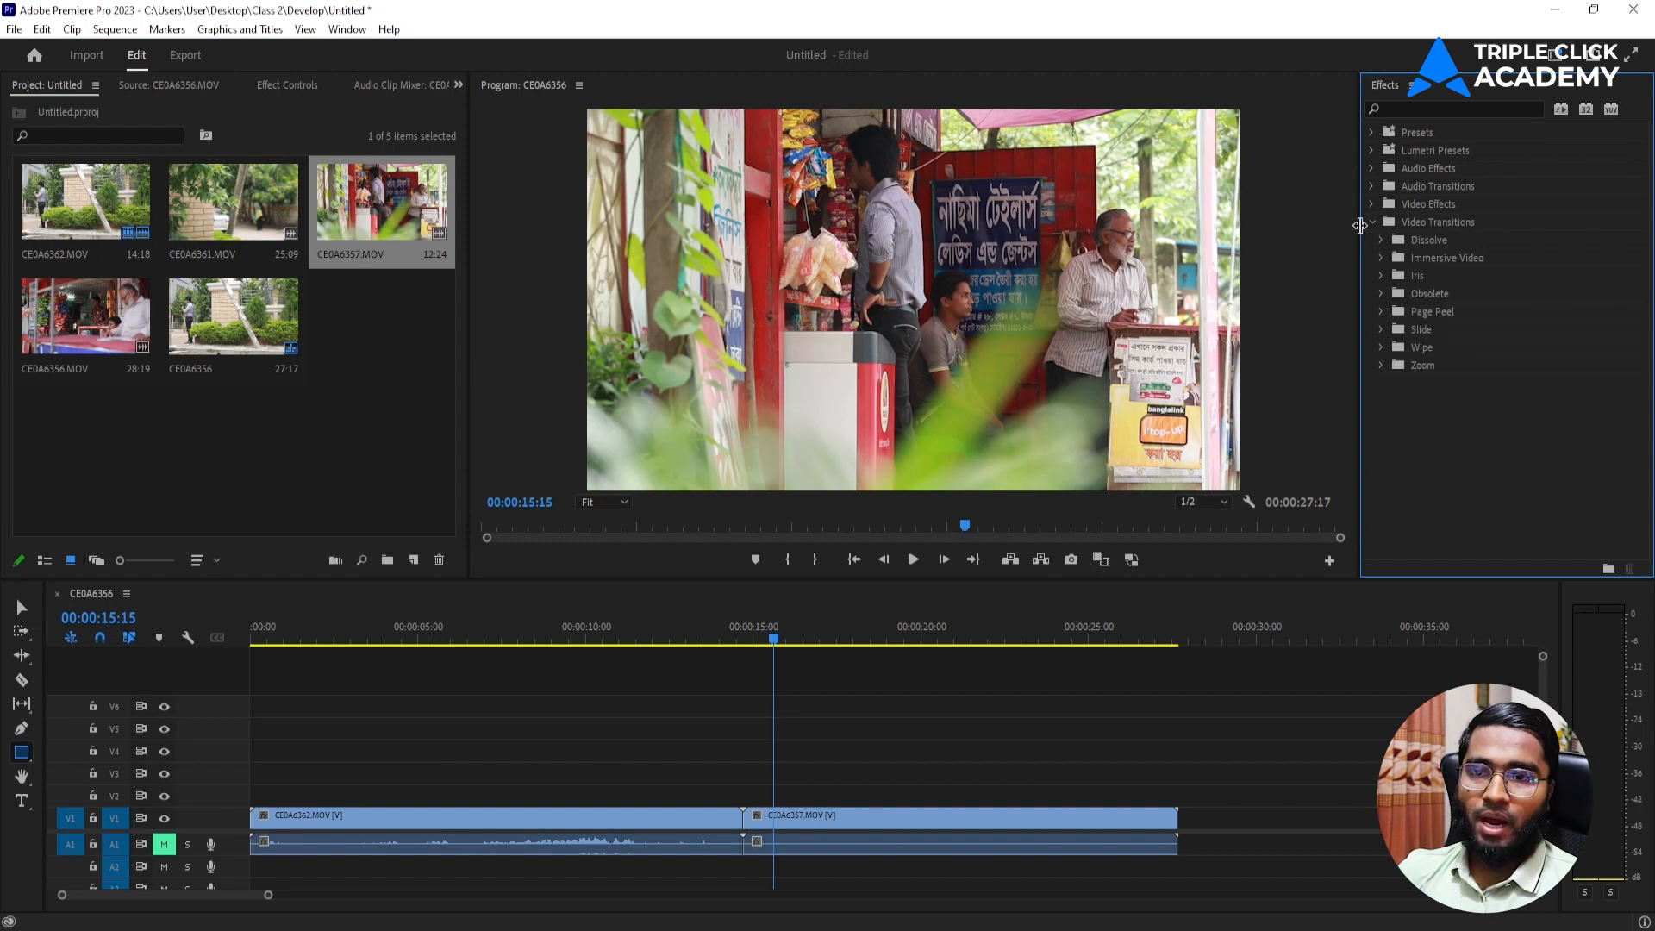
click(1372, 223)
click(1373, 223)
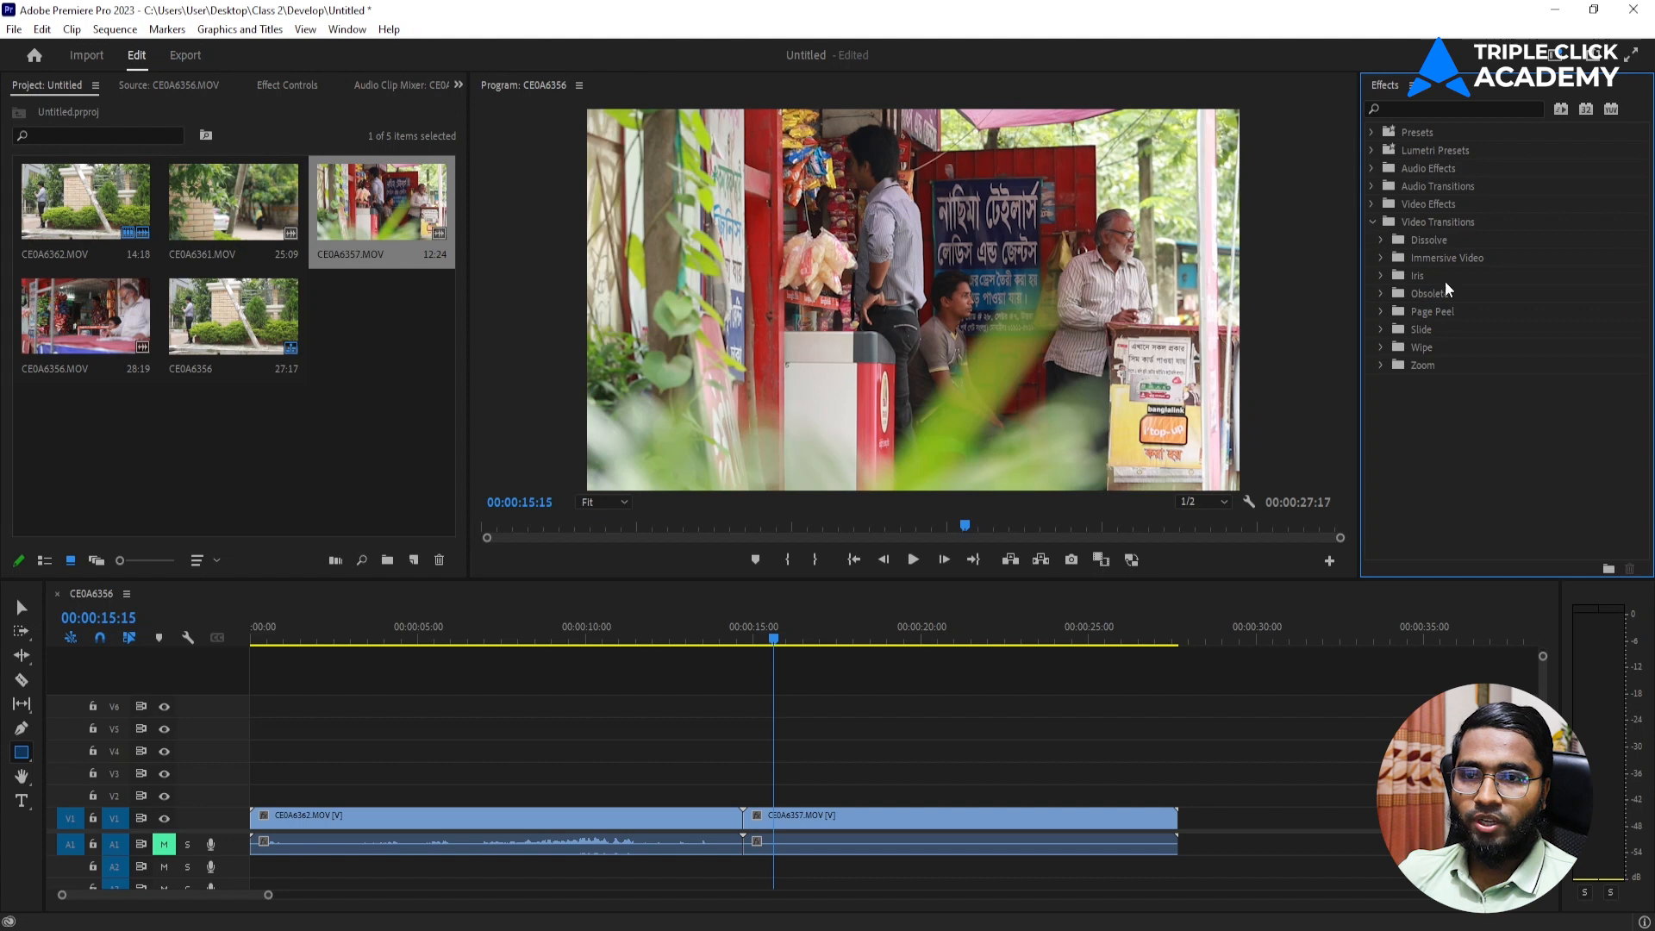
click(1381, 241)
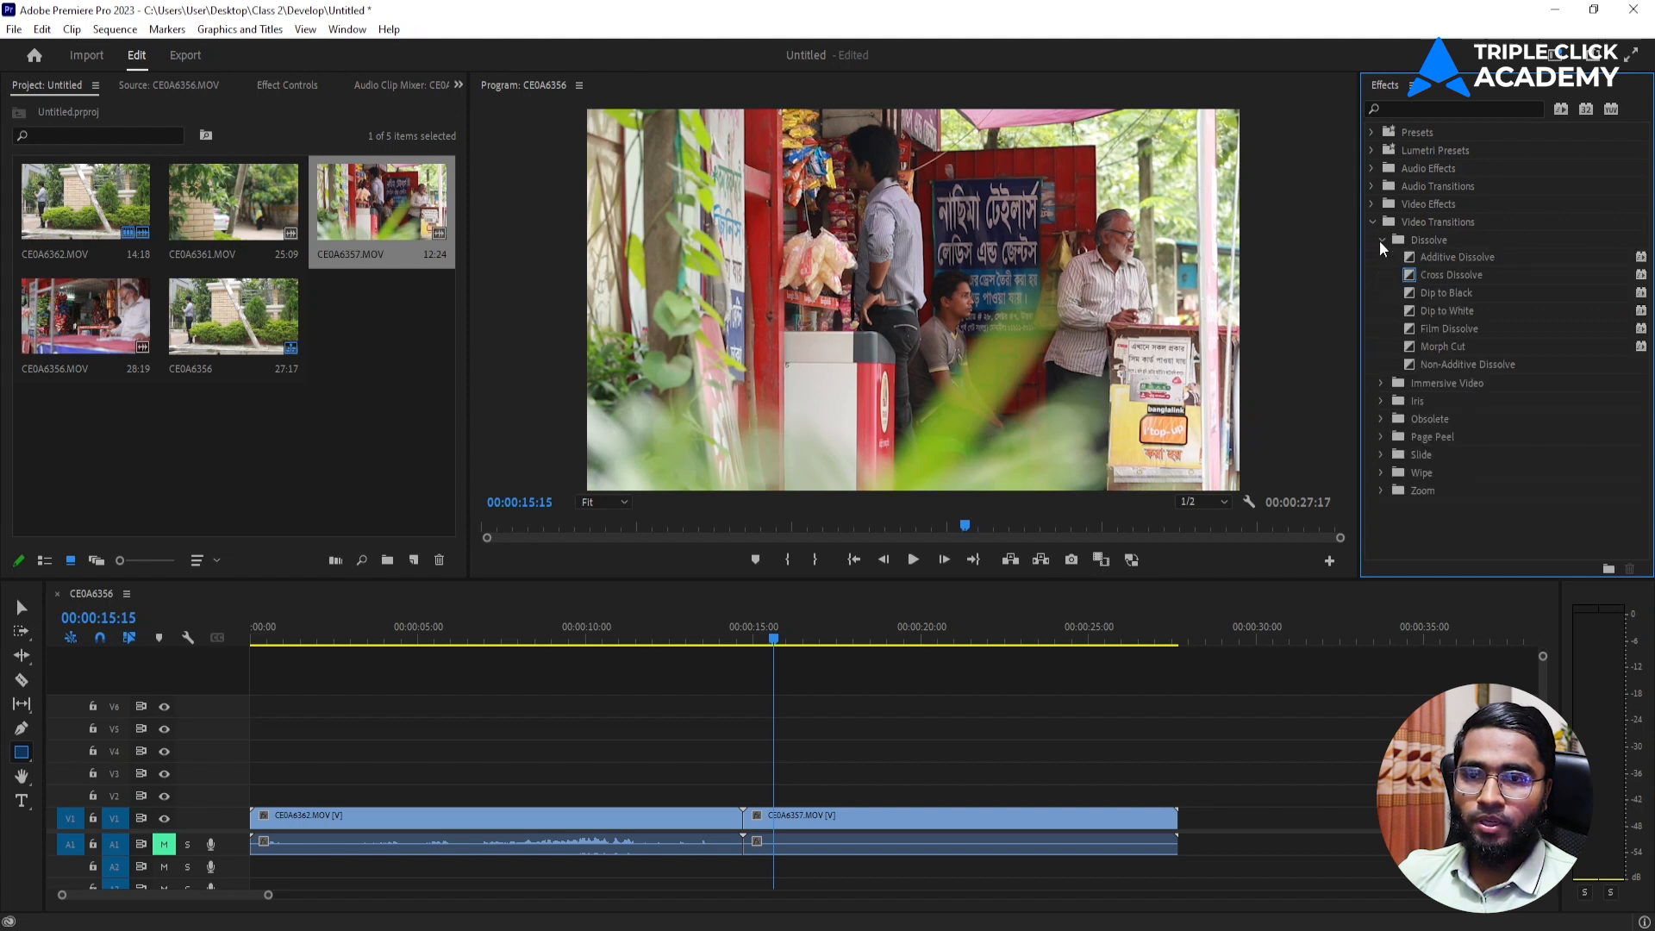
click(1380, 240)
click(1376, 258)
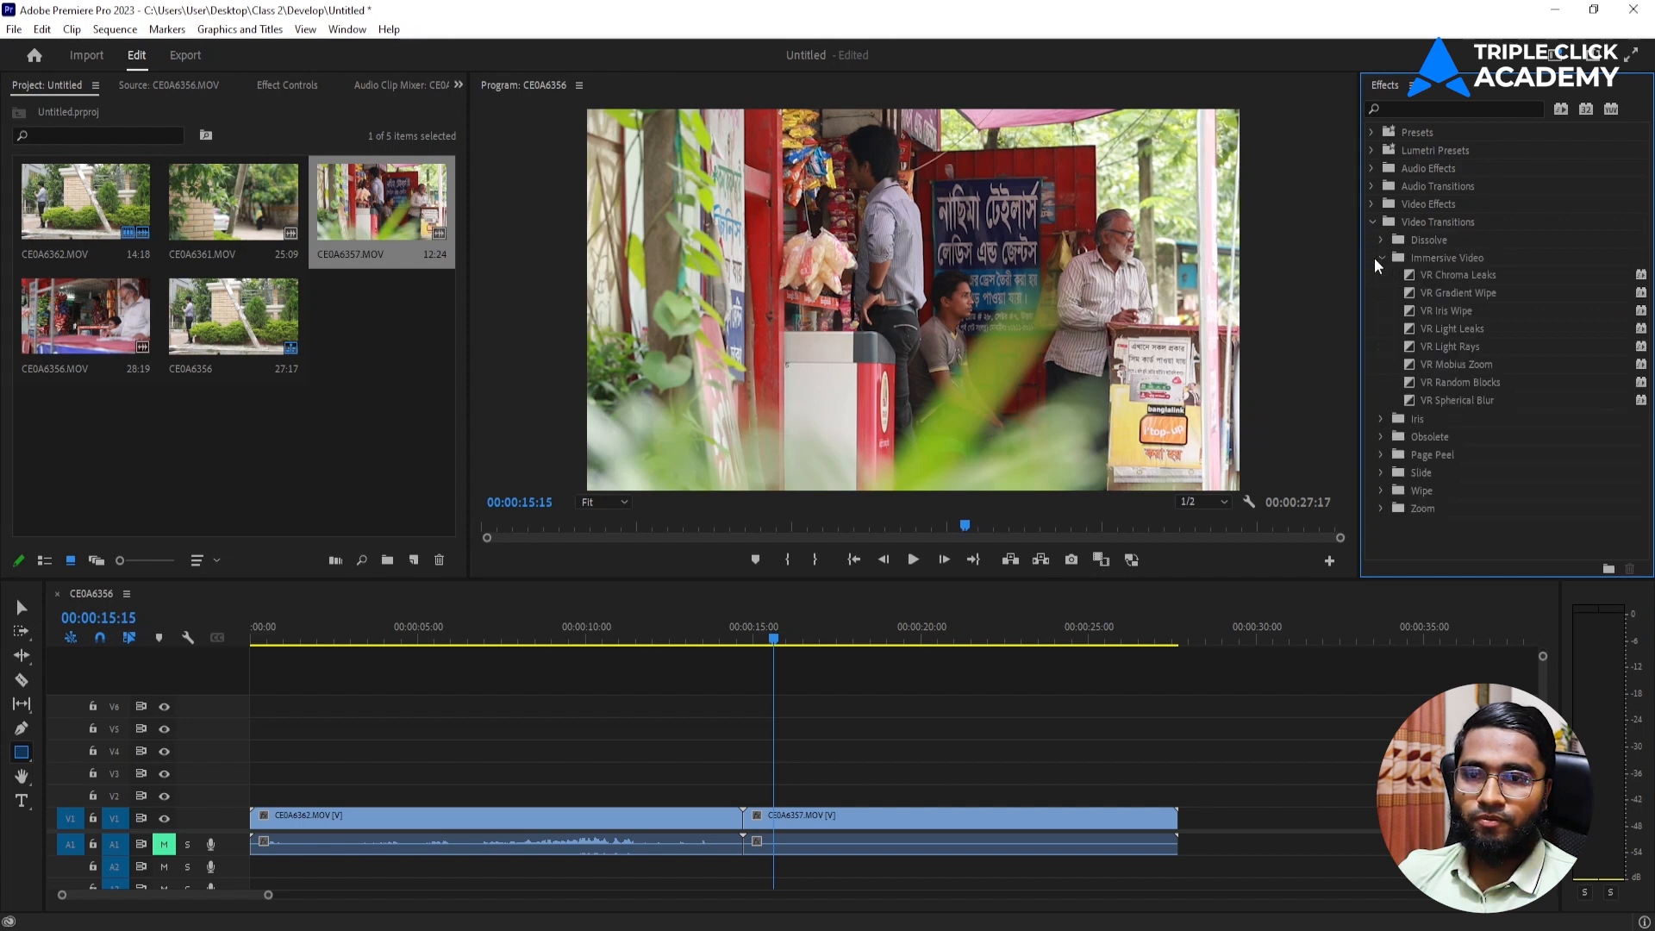
click(1376, 257)
click(1376, 274)
click(1378, 274)
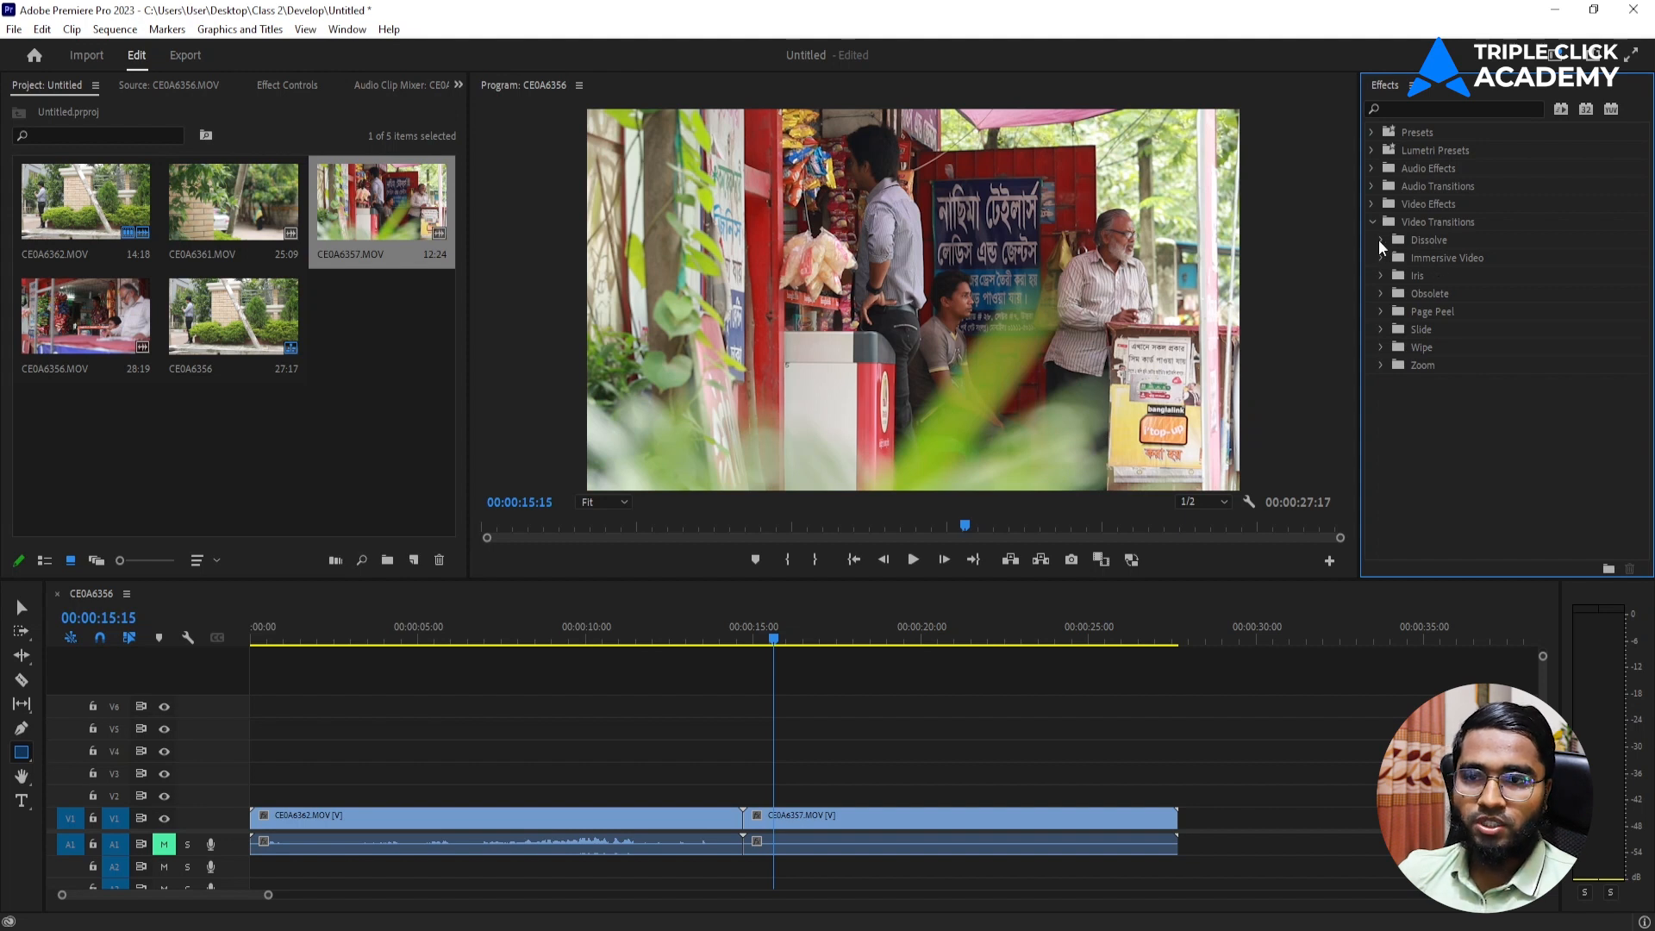
Find Cross Dissolve among the Dissolve transitions and play across the plain cut between the two clips.
click(1376, 239)
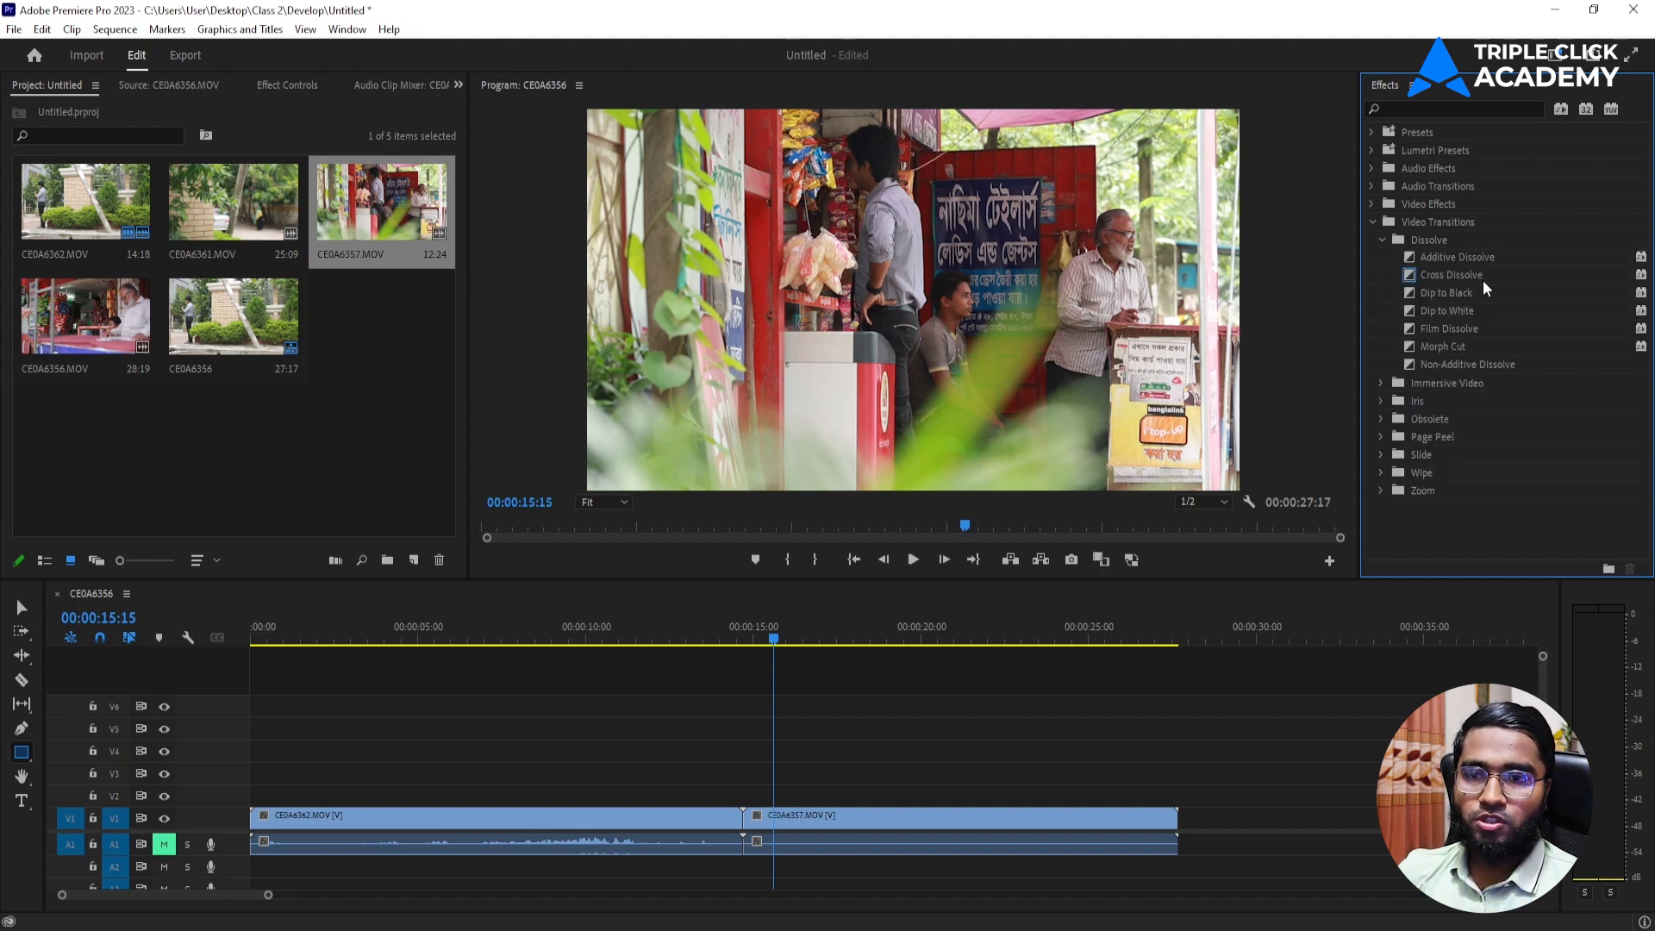
drag(1483, 280, 743, 626)
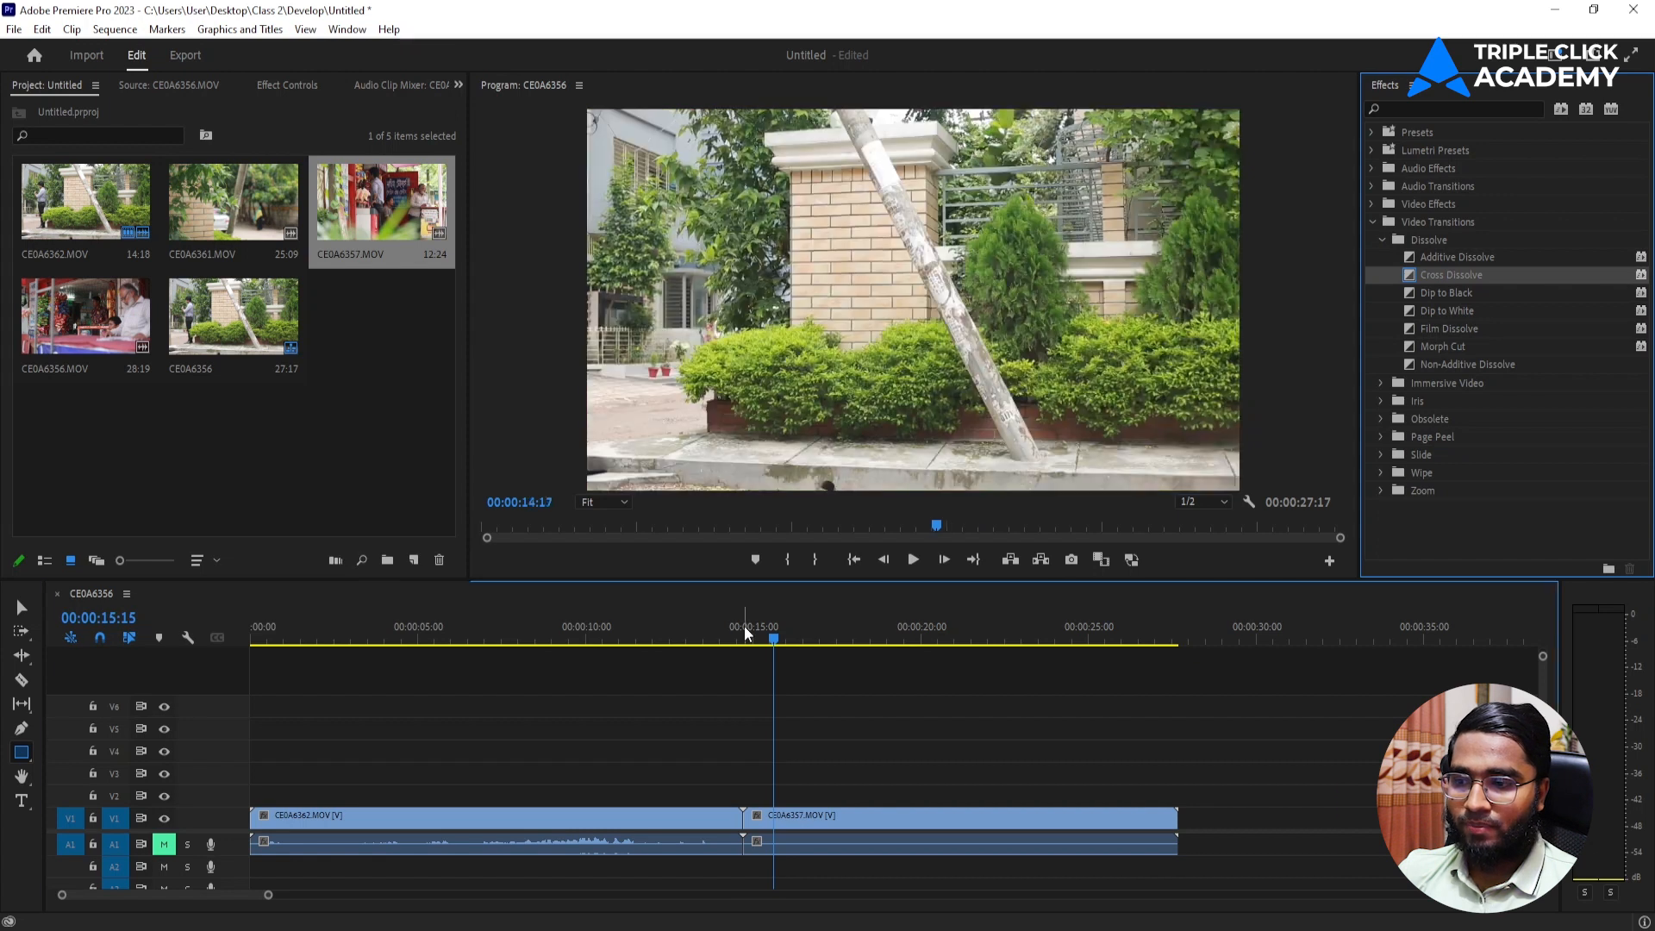
click(731, 638)
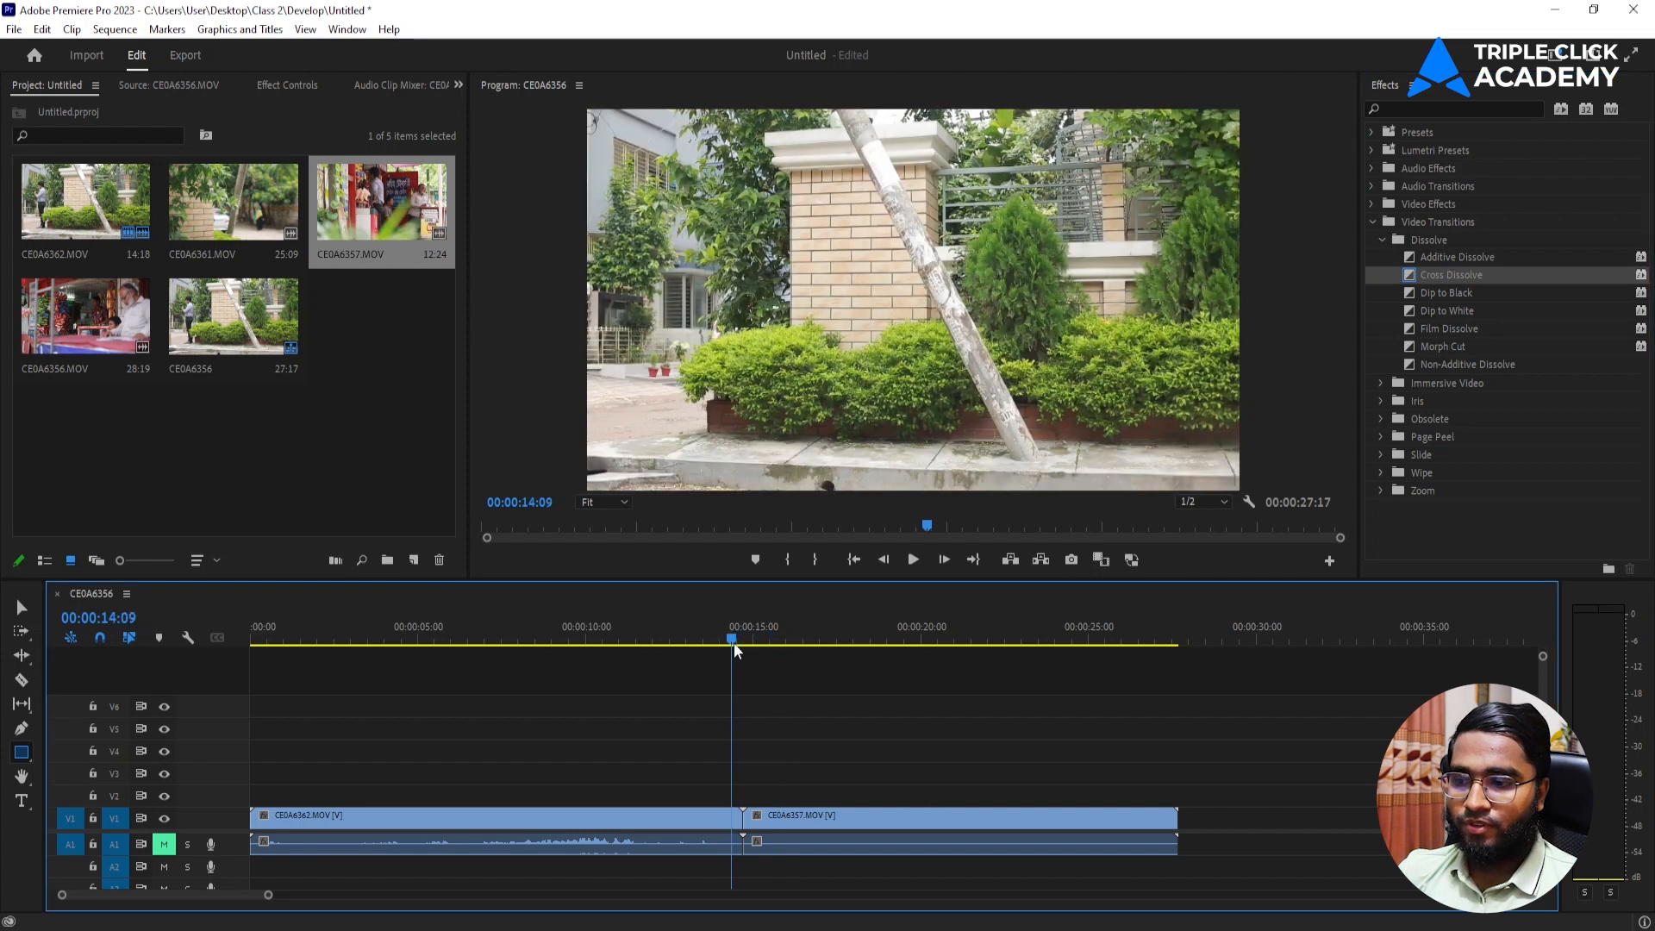
key(space)
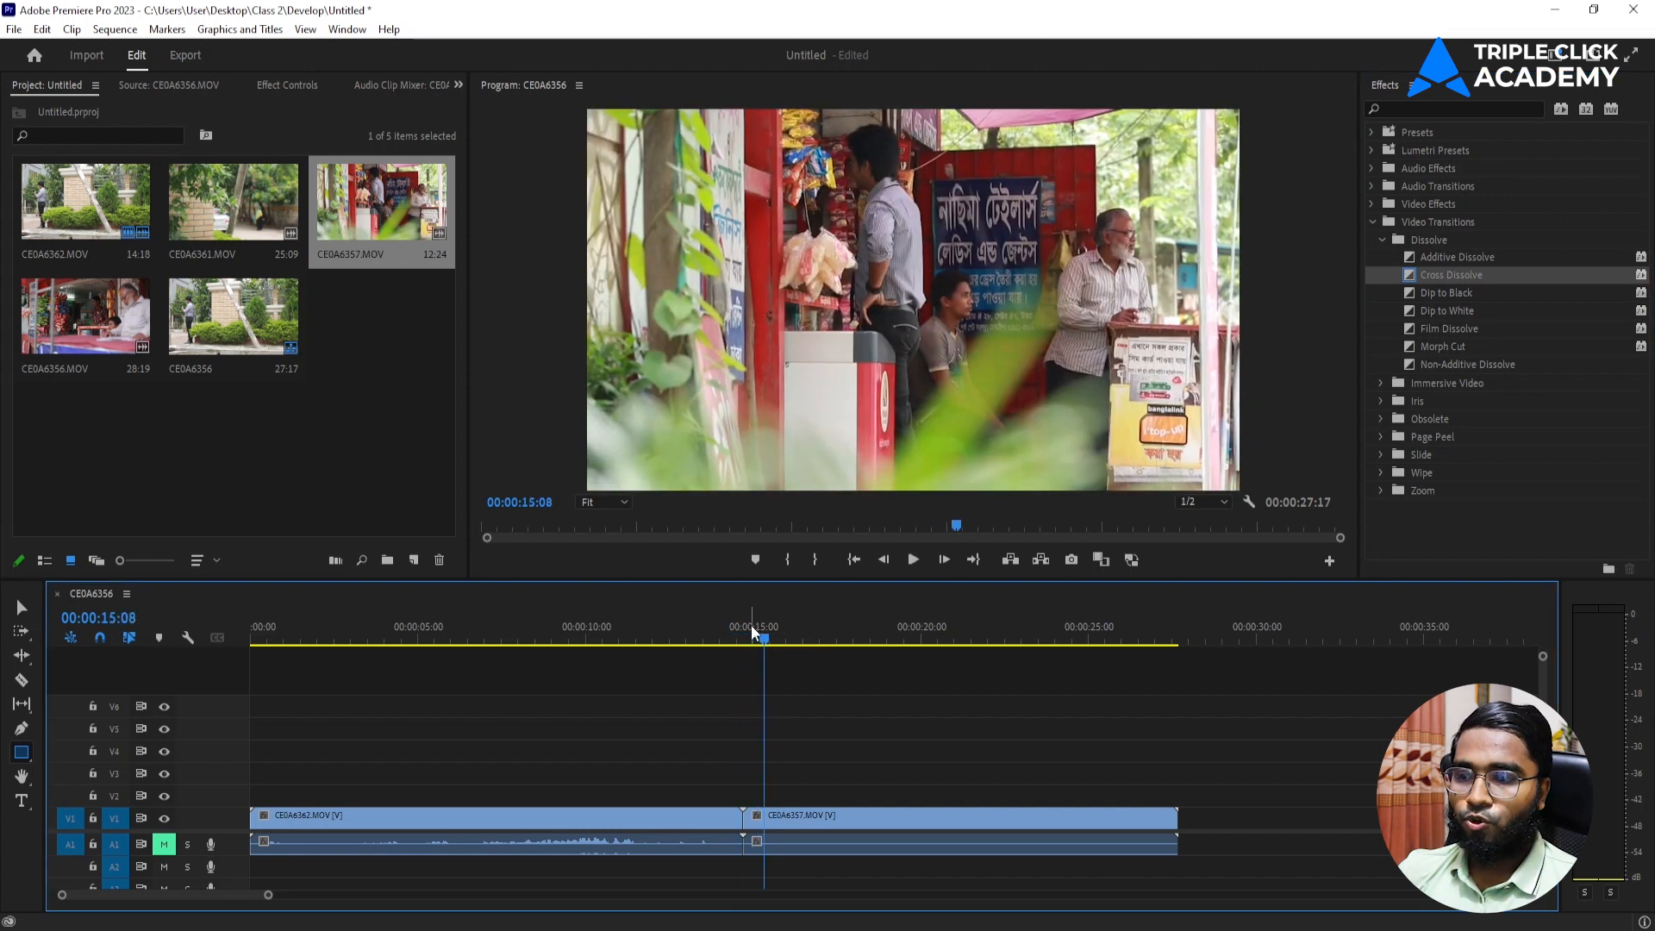
click(727, 640)
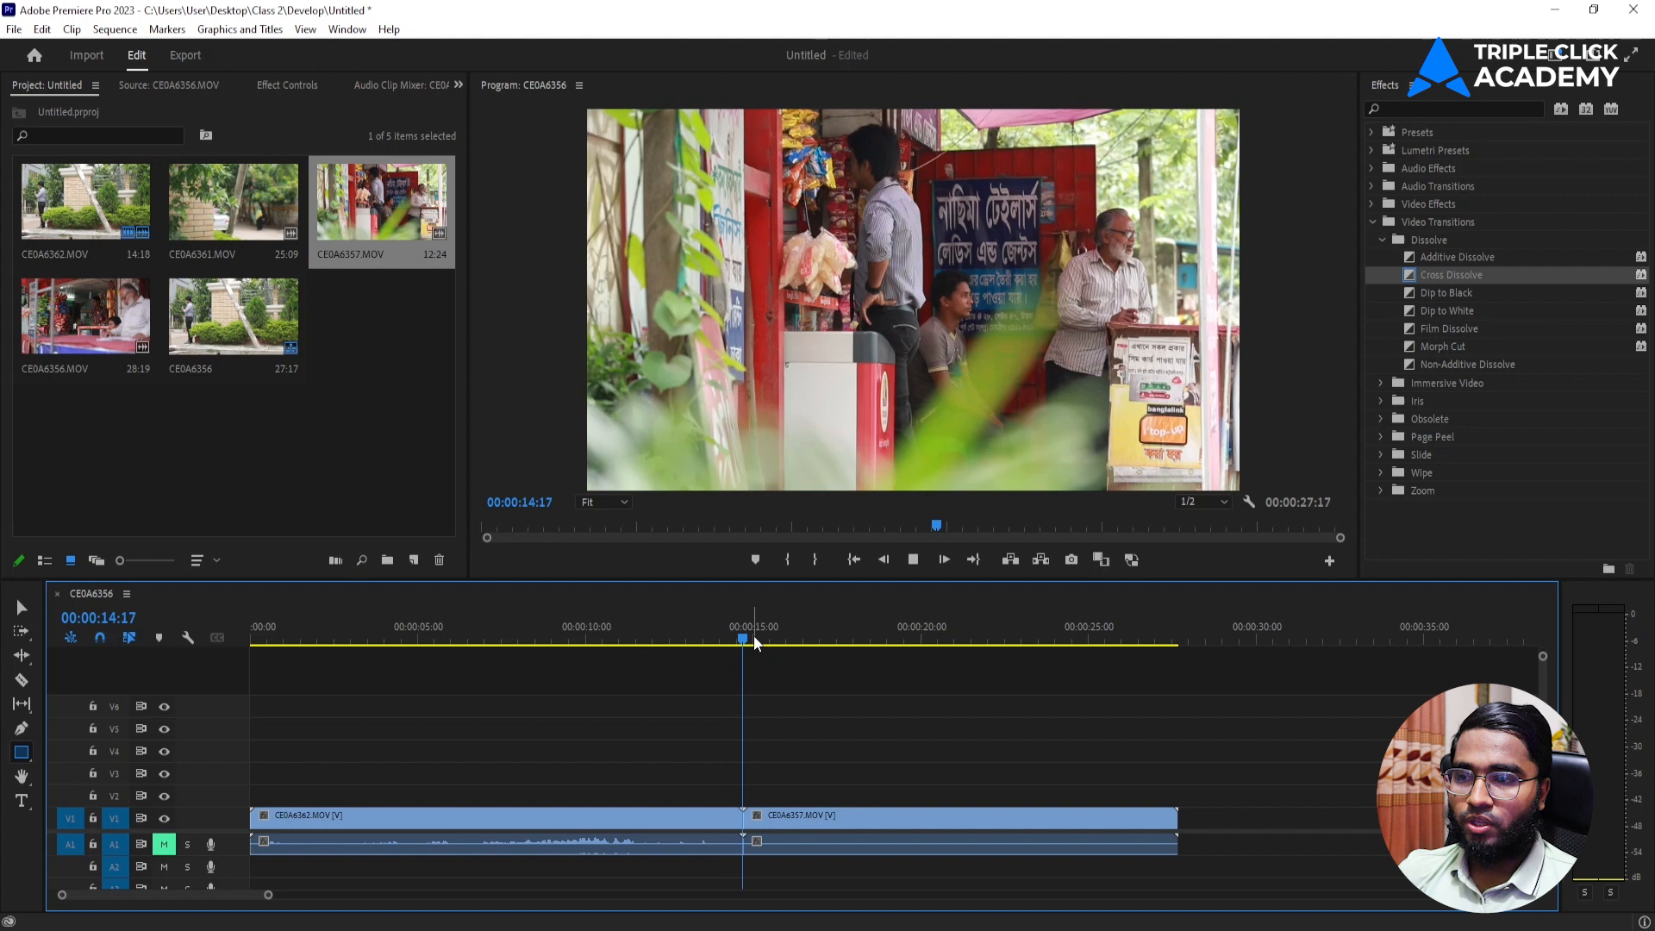
key(space)
Apply the Cross Dissolve transition to the cut between CE0A6362.MOV and CE0A6357.MOV on V1.
drag(1502, 274, 771, 739)
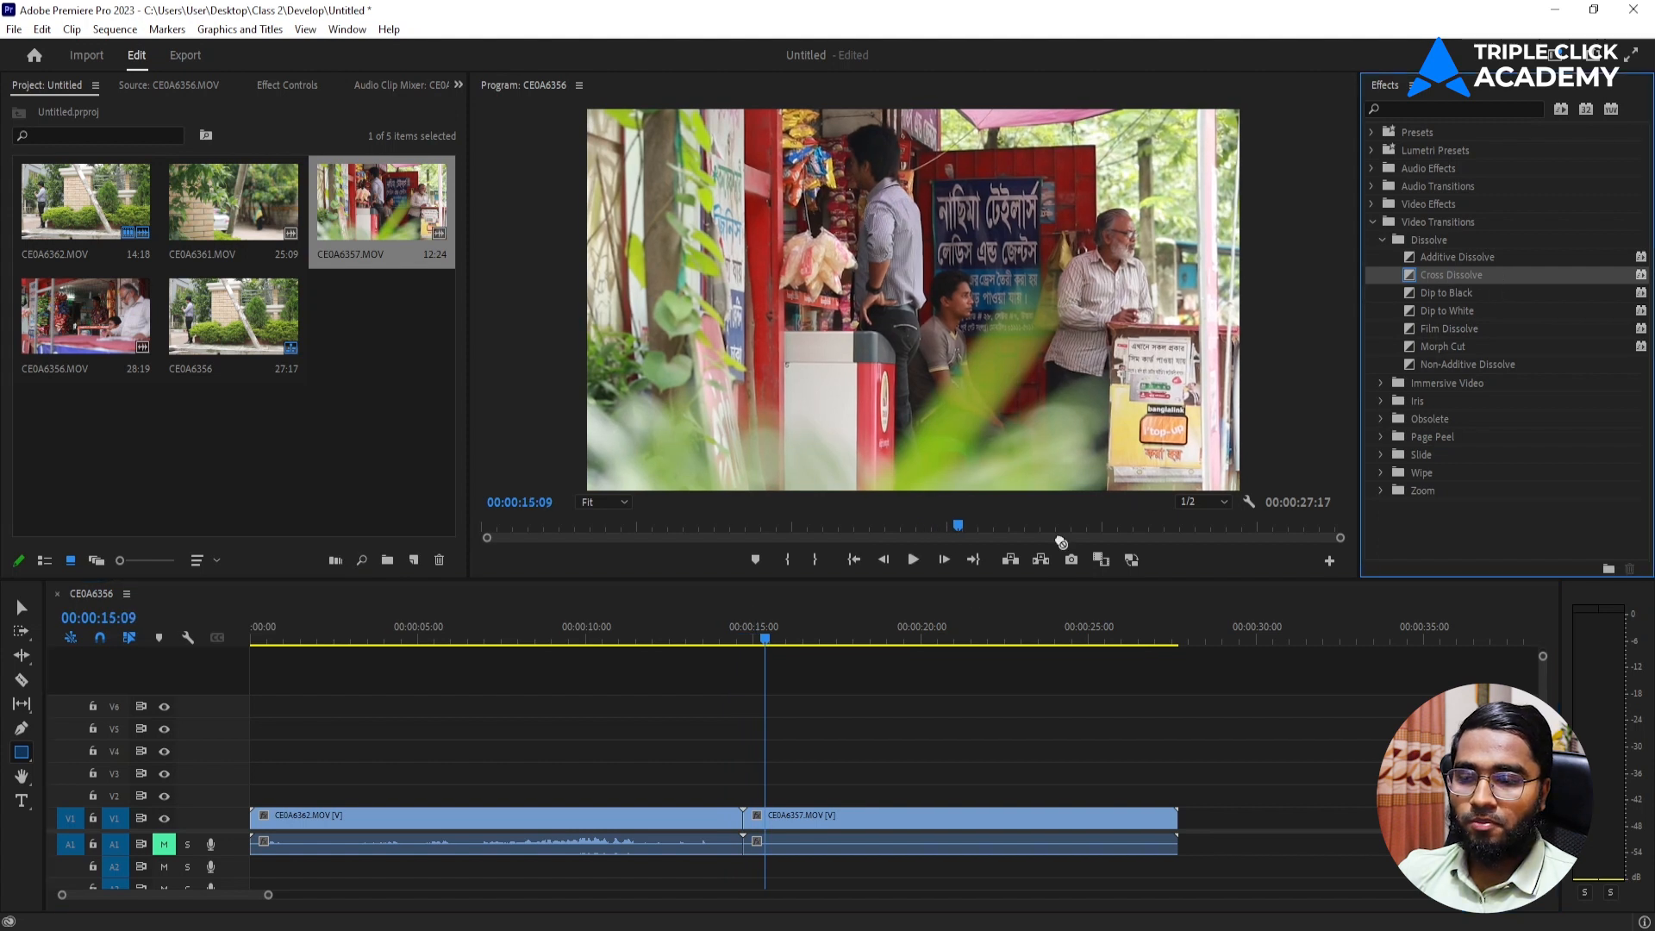
drag(746, 826, 747, 826)
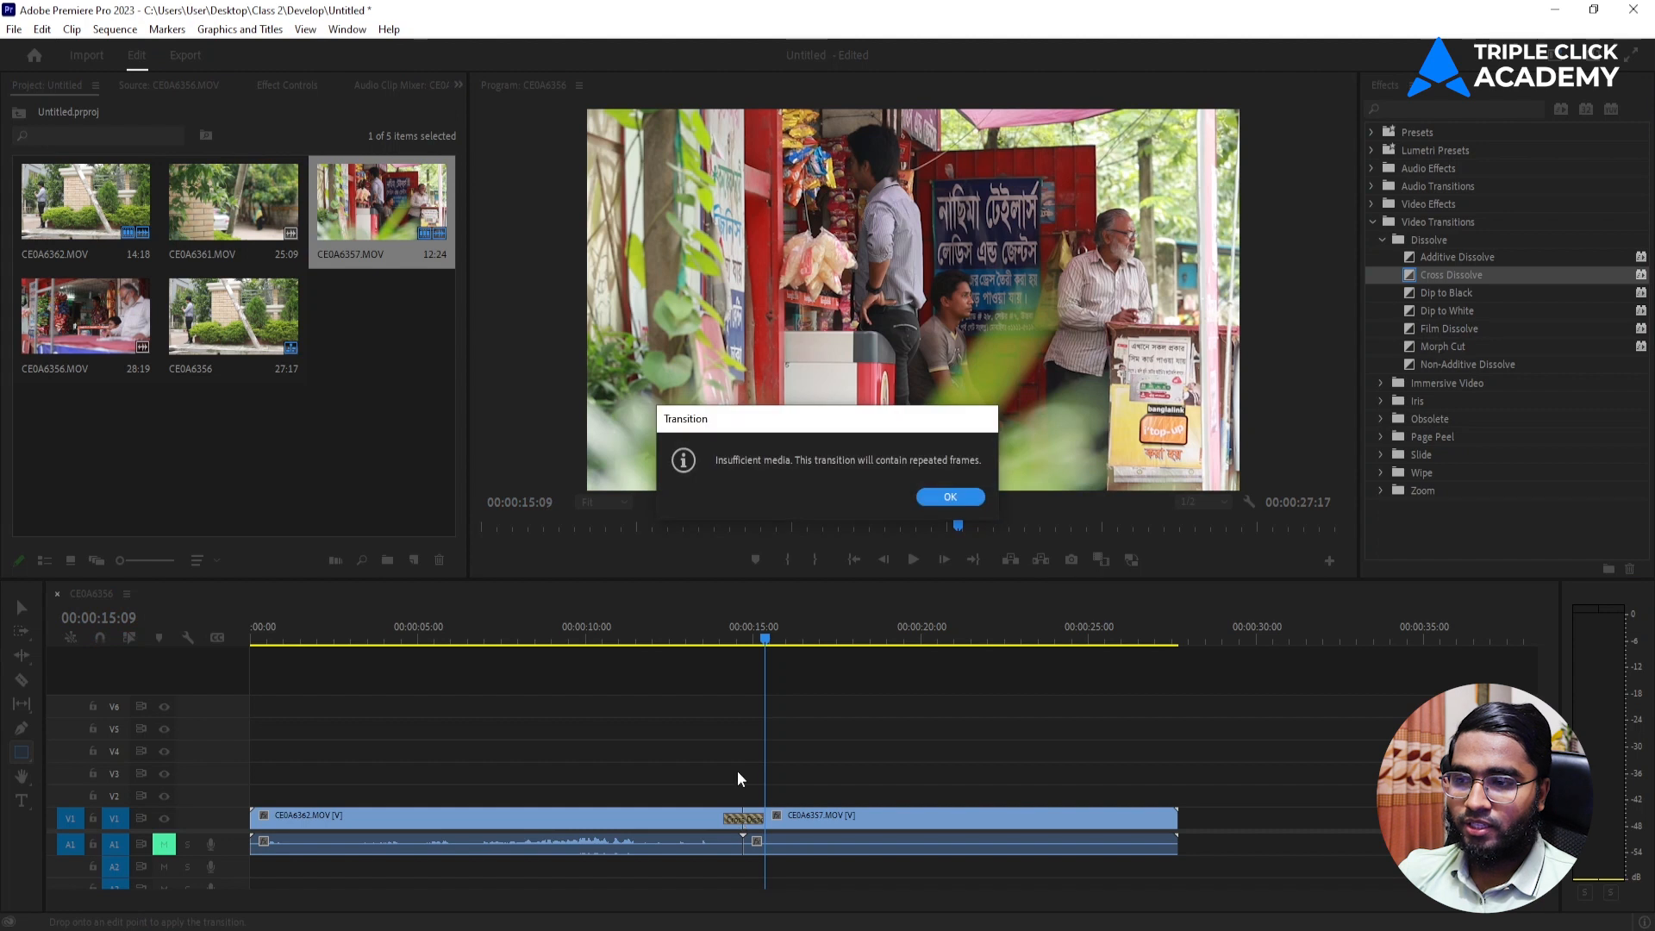
click(950, 497)
Preview the Cross Dissolve by playing the sequence from just before the cut.
drag(759, 650, 715, 652)
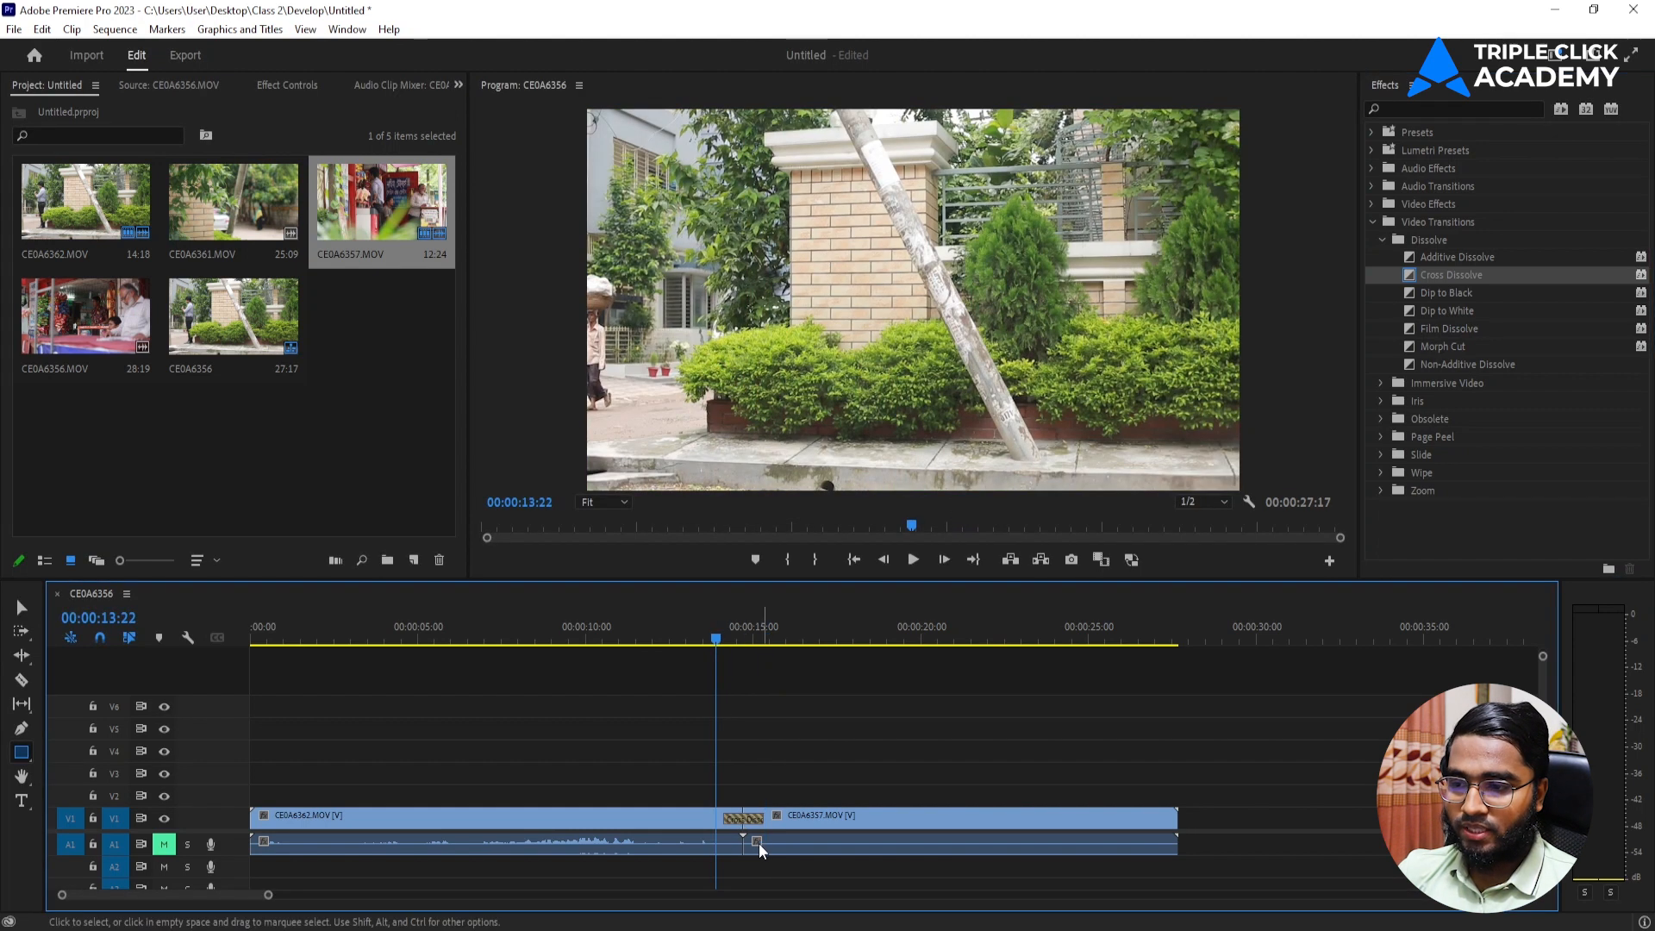
click(712, 646)
key(space)
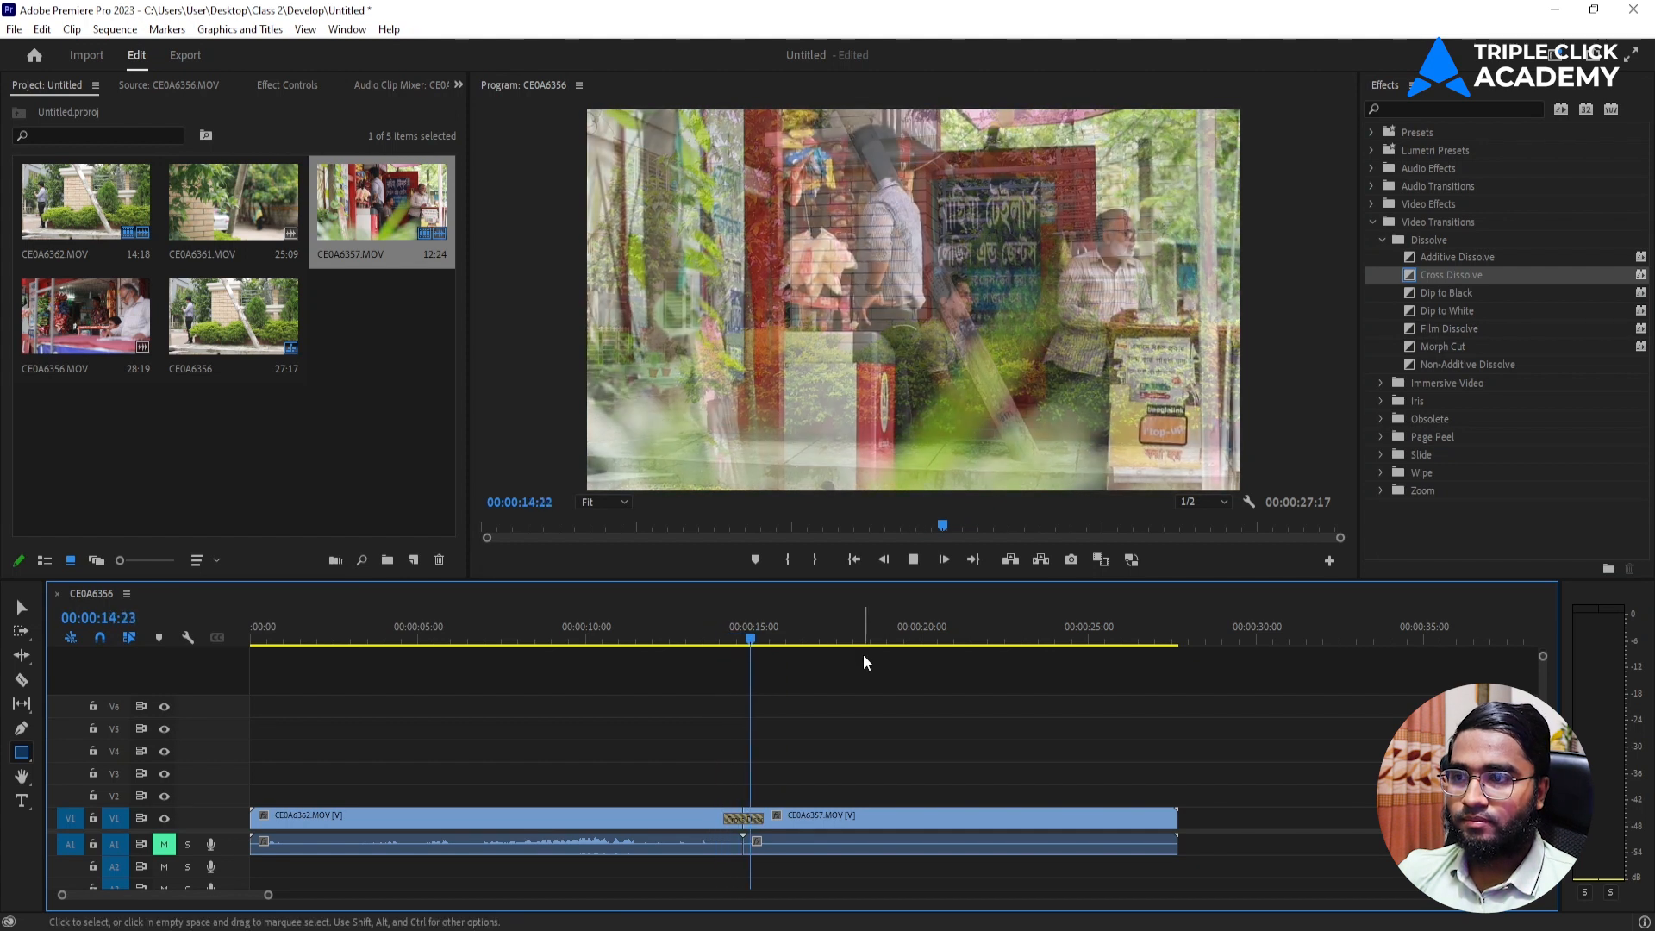
key(space)
click(731, 642)
key(space)
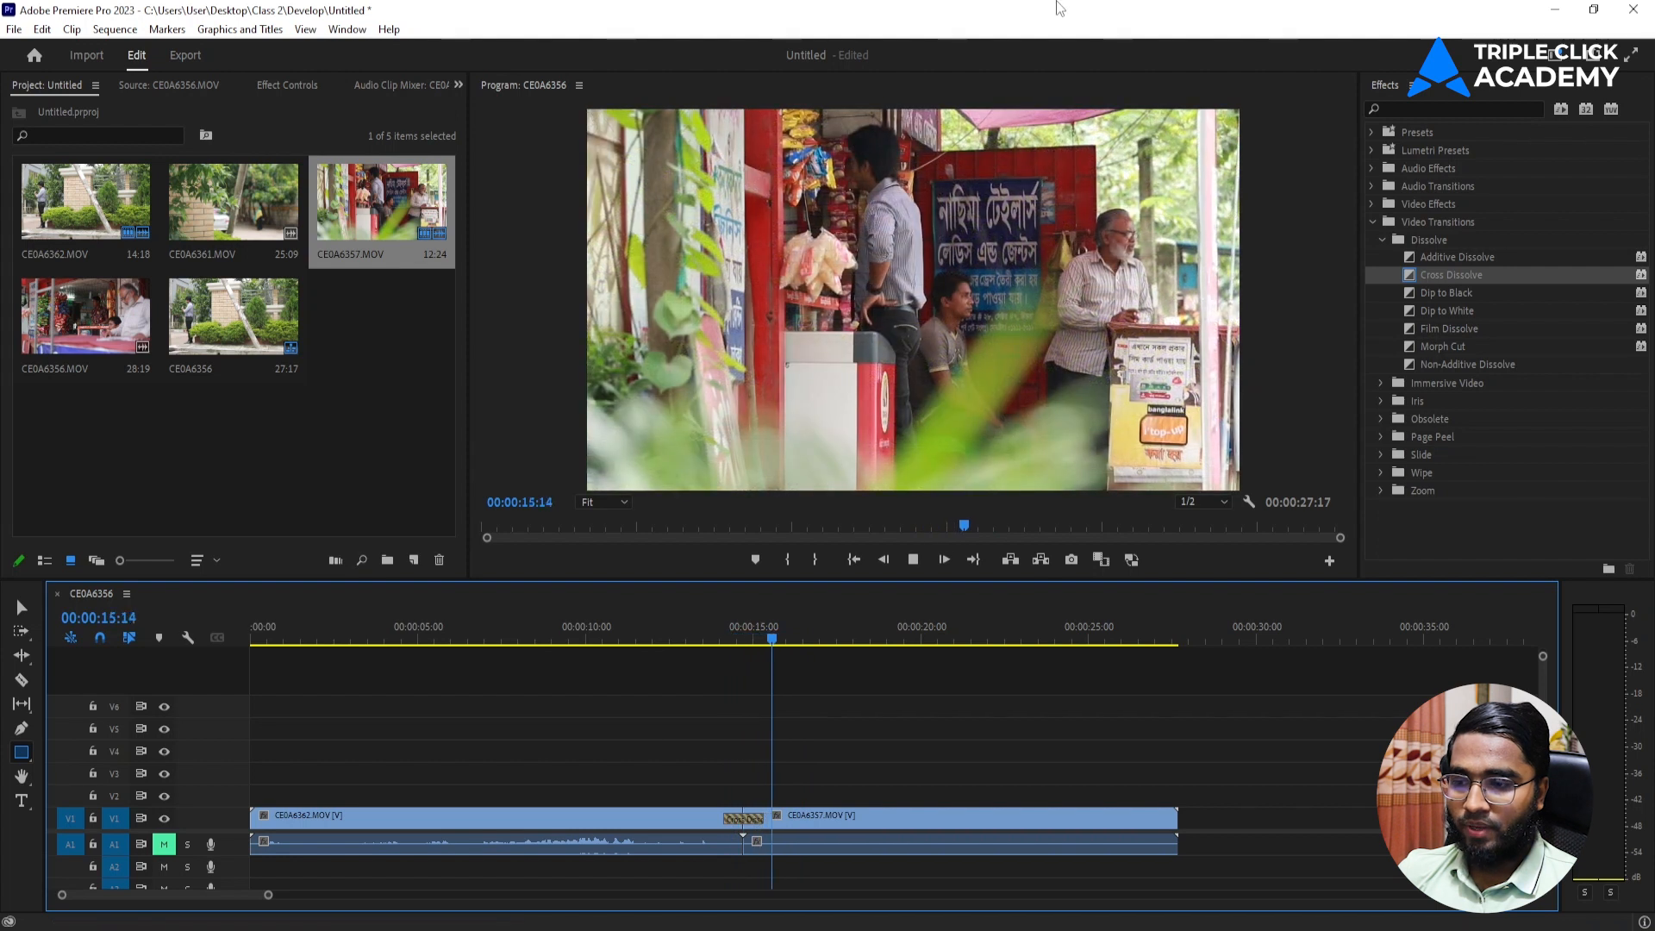
key(space)
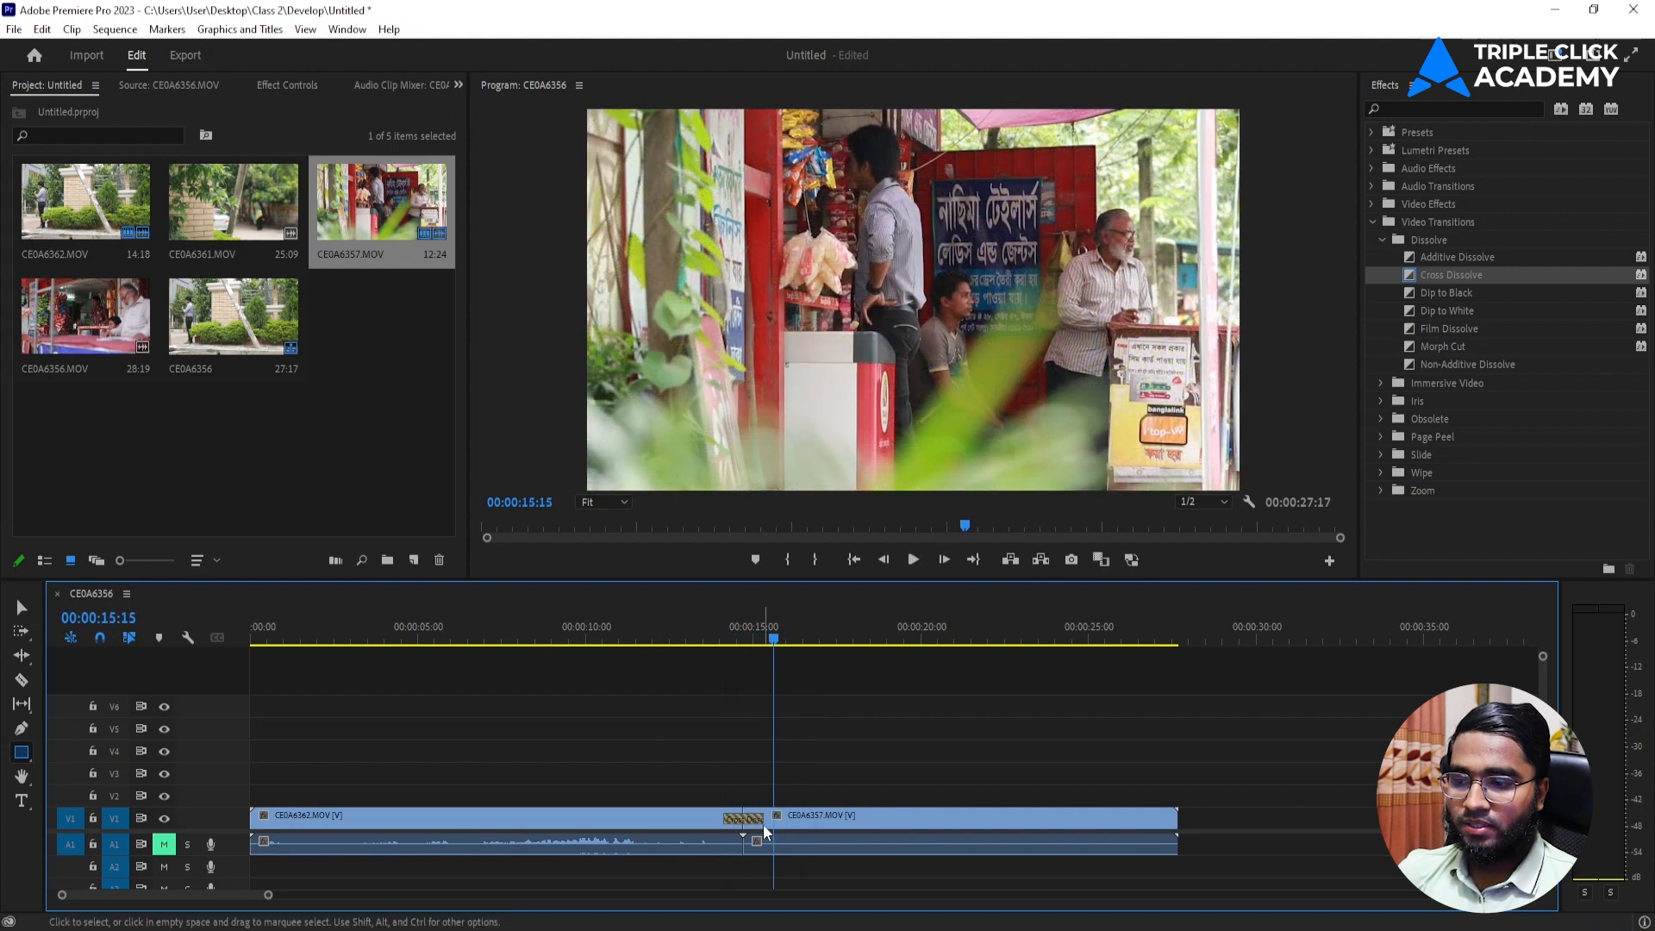
Adjust the Cross Dissolve's length and its position over the cut, and delete the transition.
drag(760, 819, 682, 826)
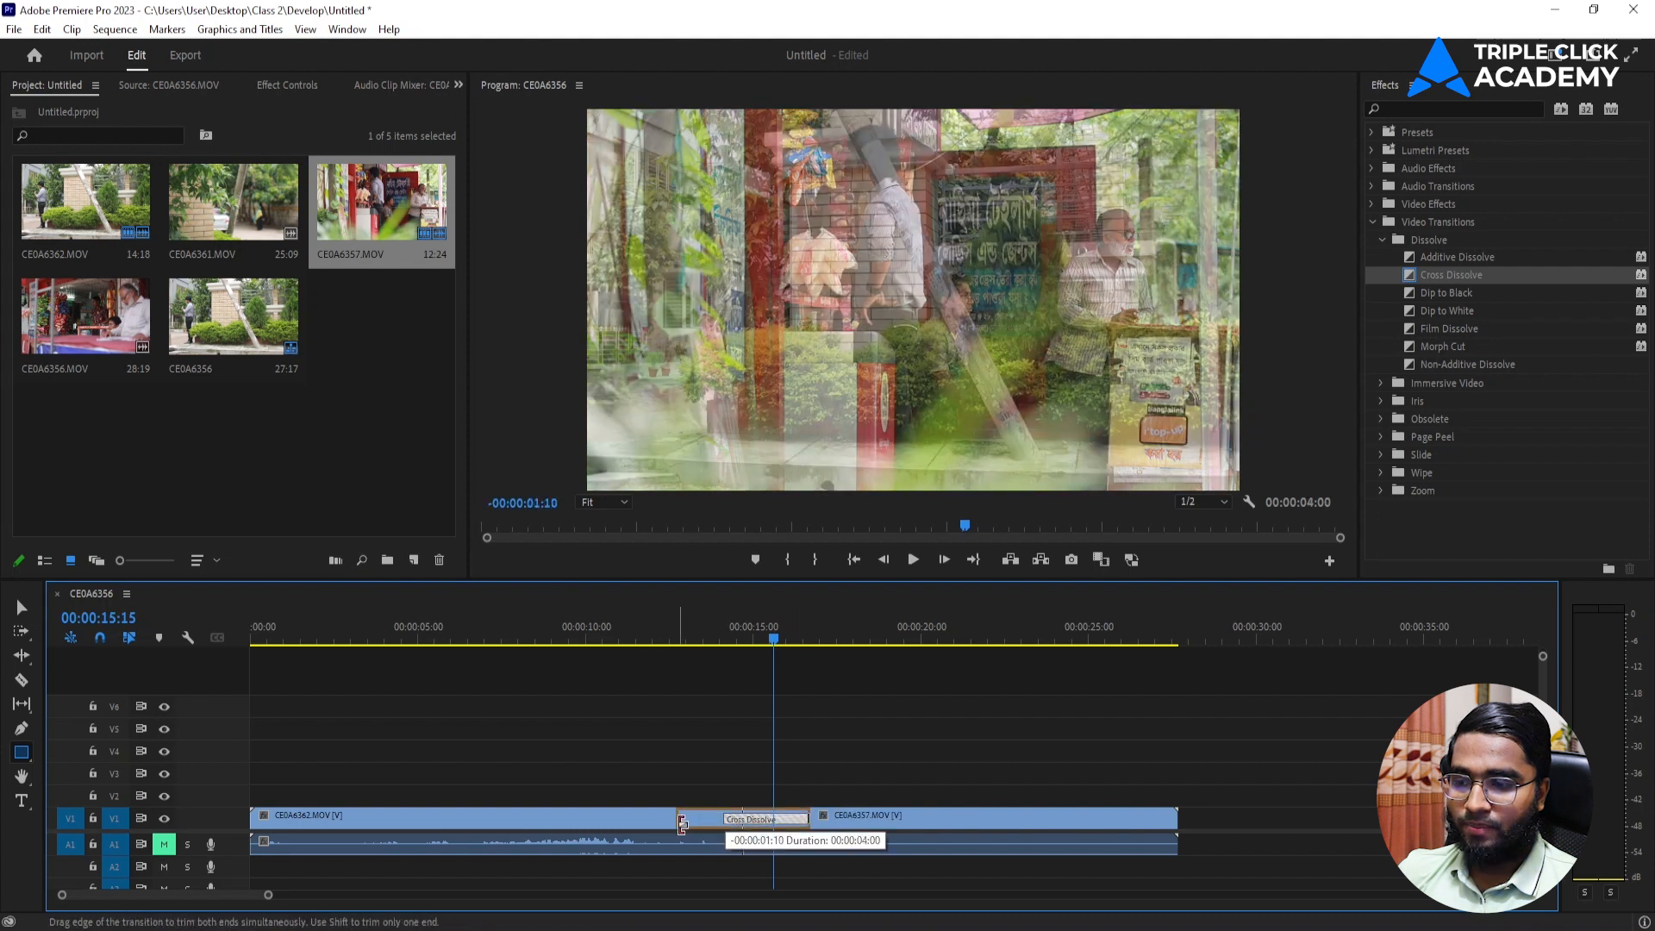
click(731, 643)
drag(810, 819, 695, 821)
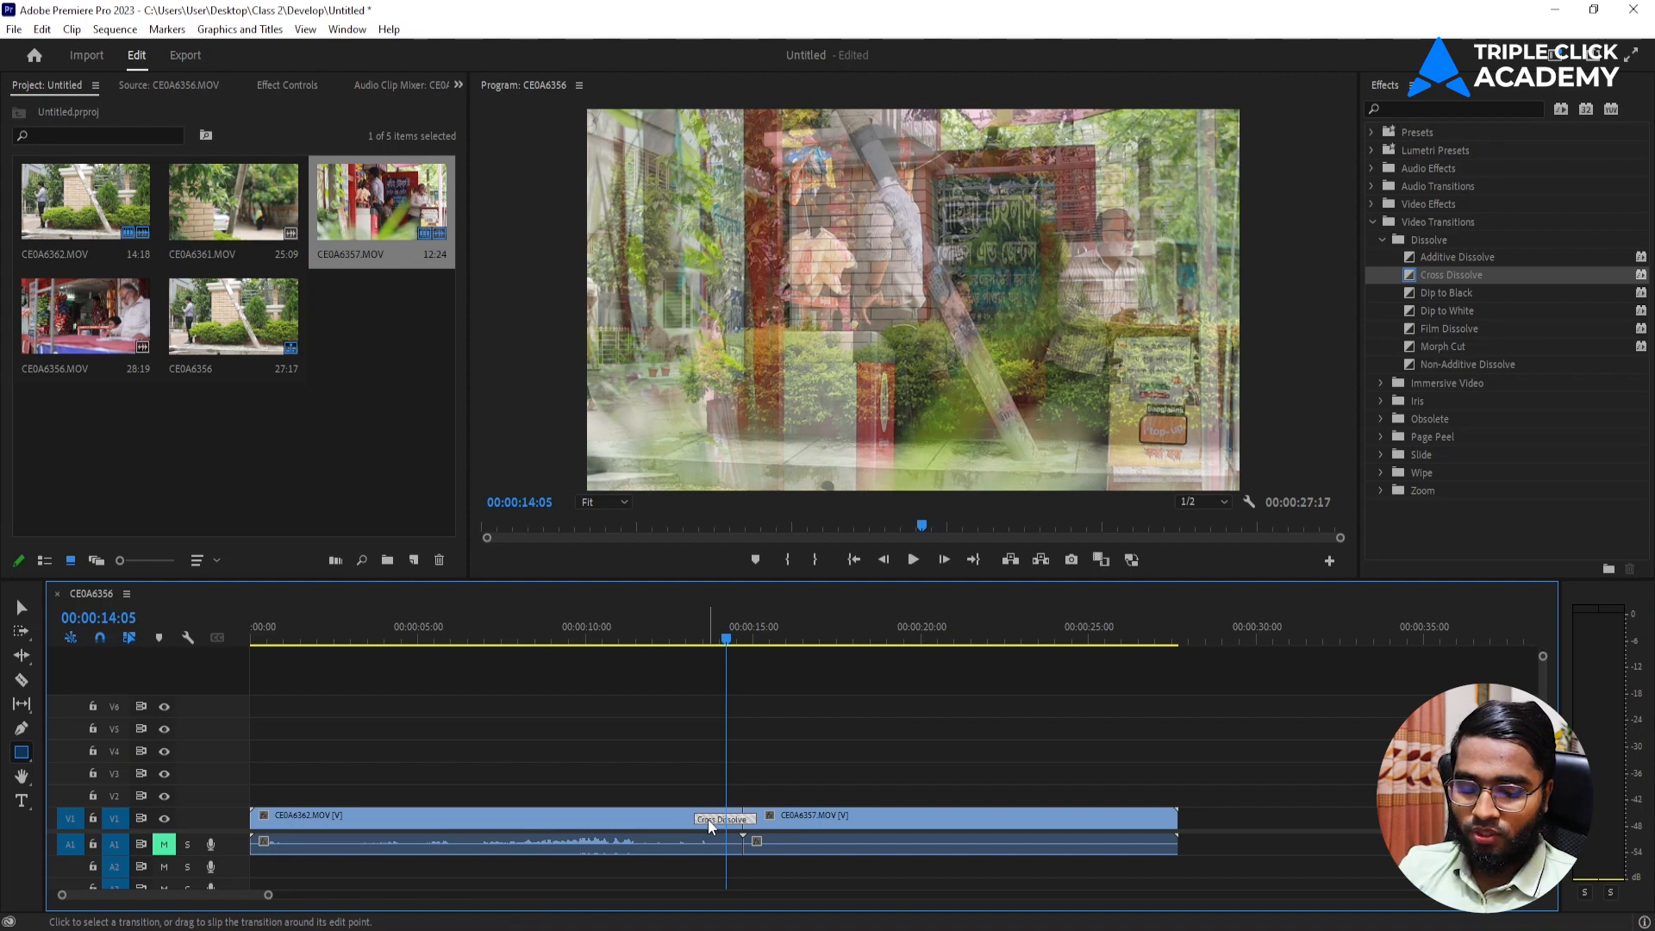
key(Delete)
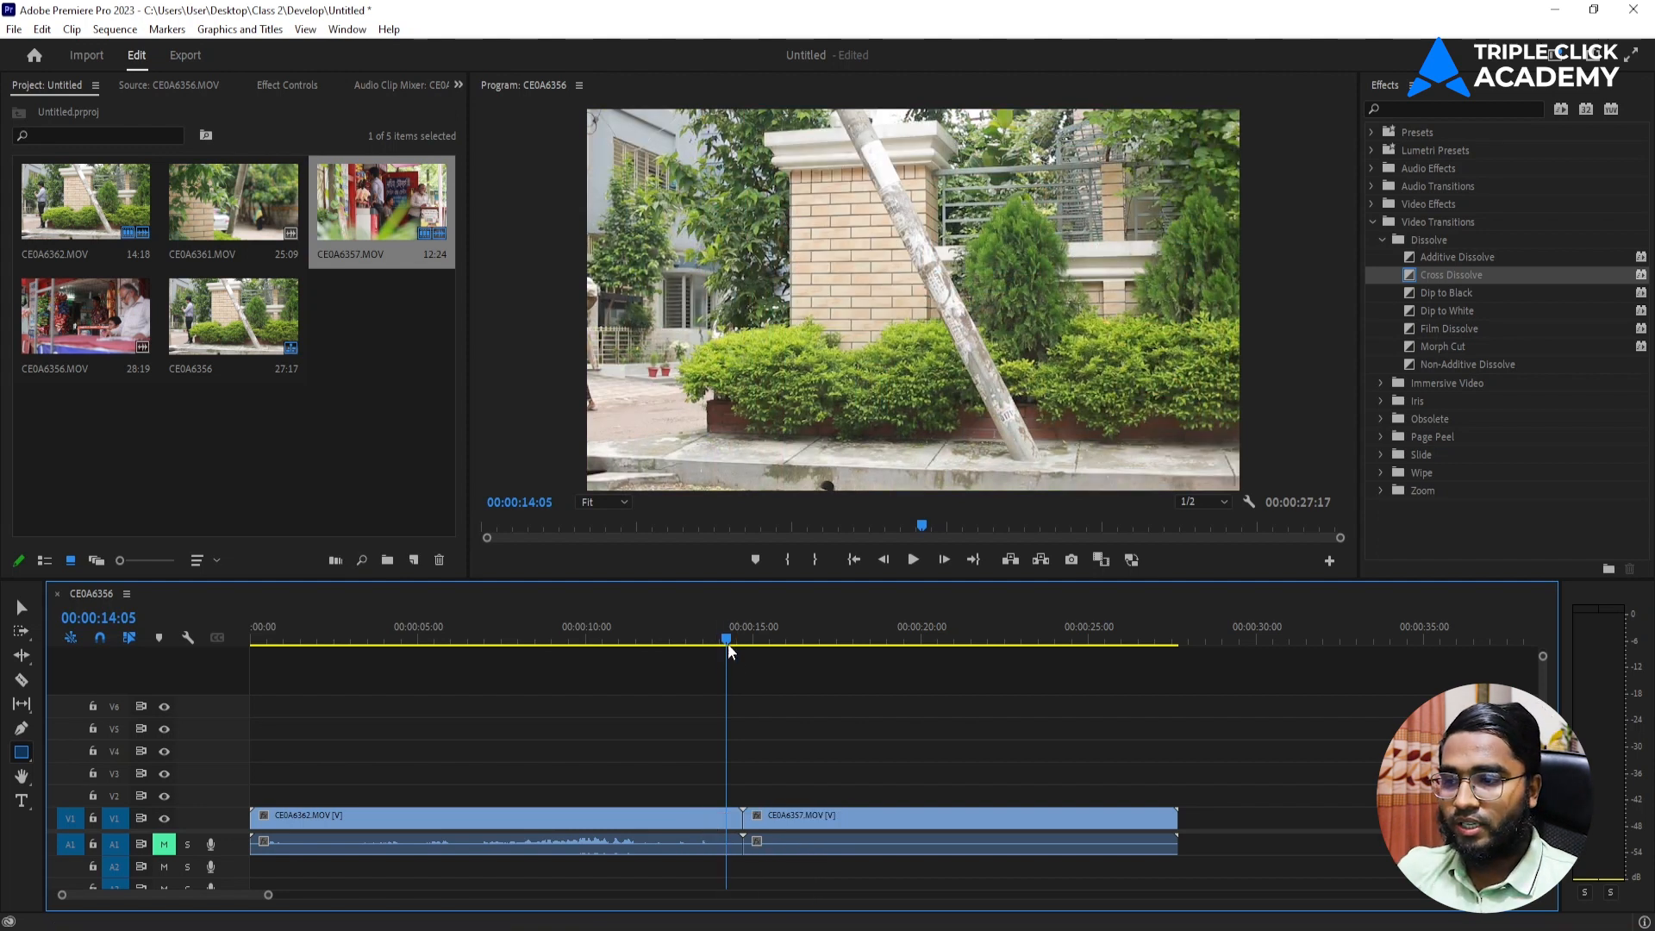
Try out the Dip to Black transition on the cut between the two clips and undo it.
drag(728, 643, 716, 643)
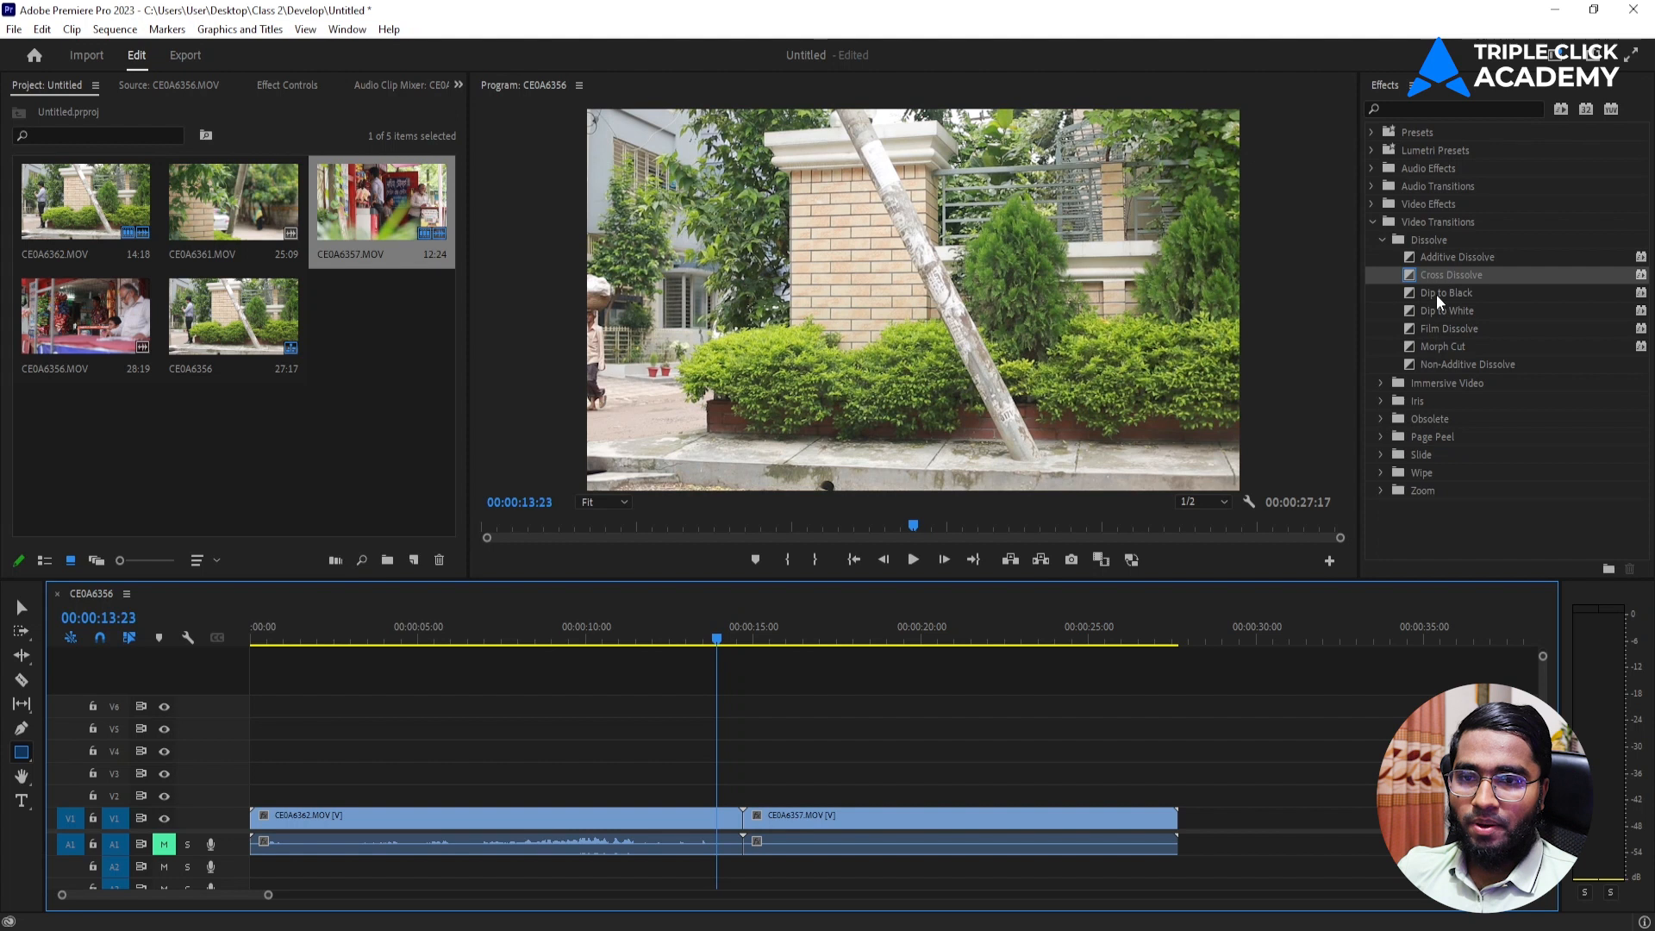
drag(1464, 291, 838, 729)
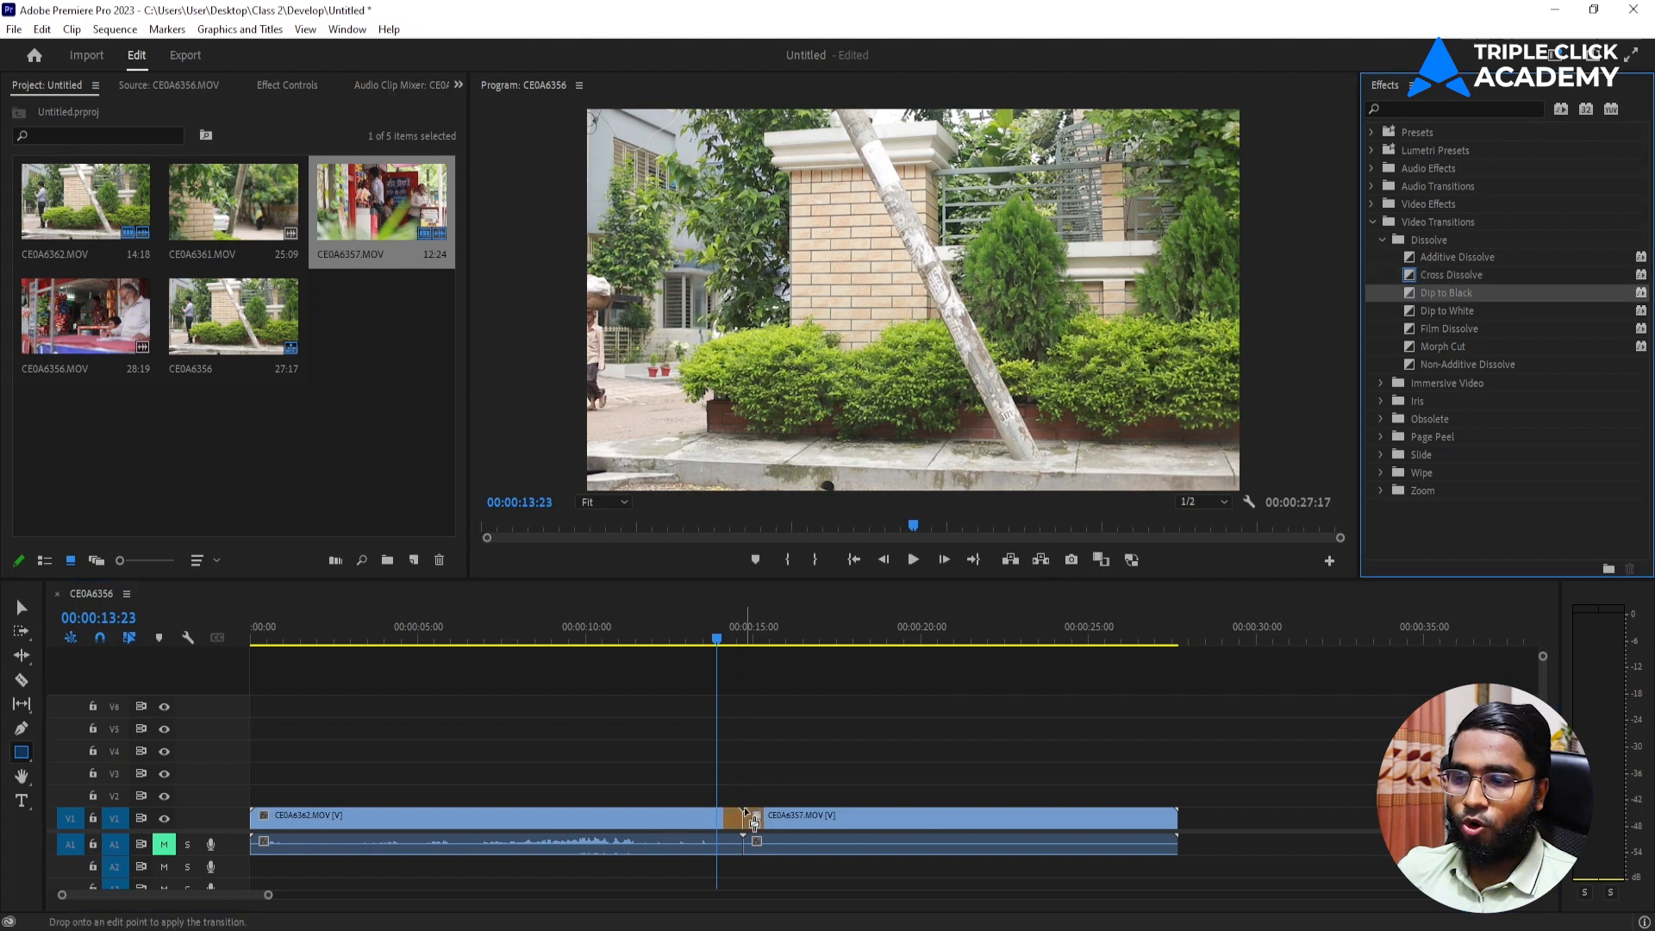
drag(743, 807, 744, 811)
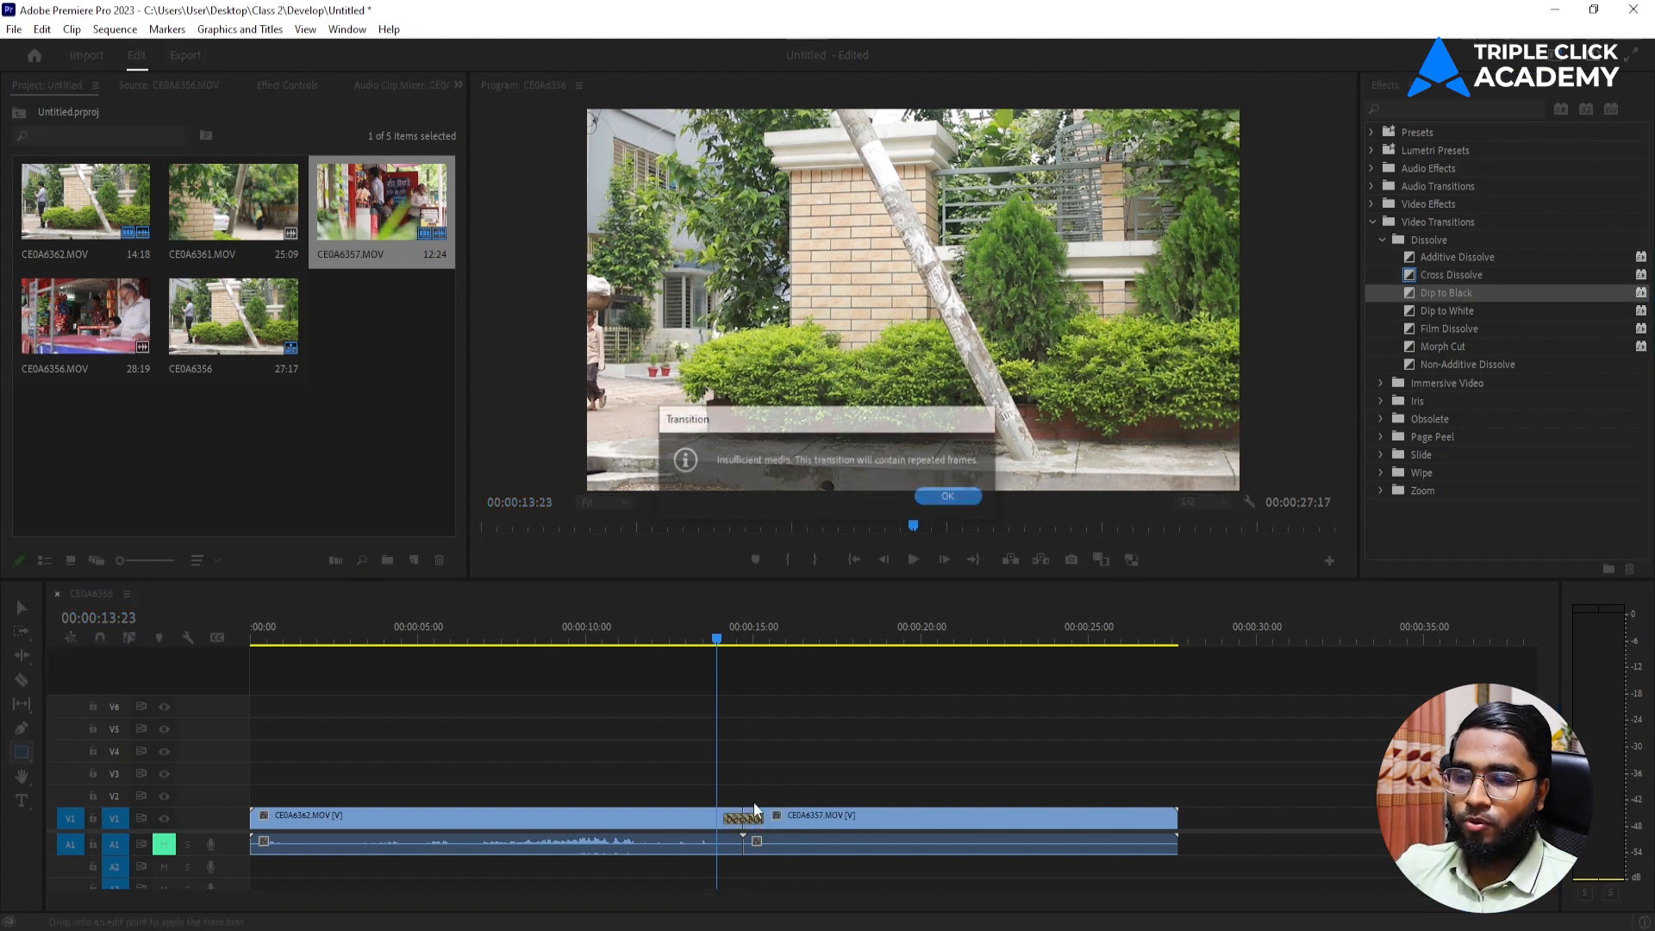
click(935, 499)
key(space)
key(space)
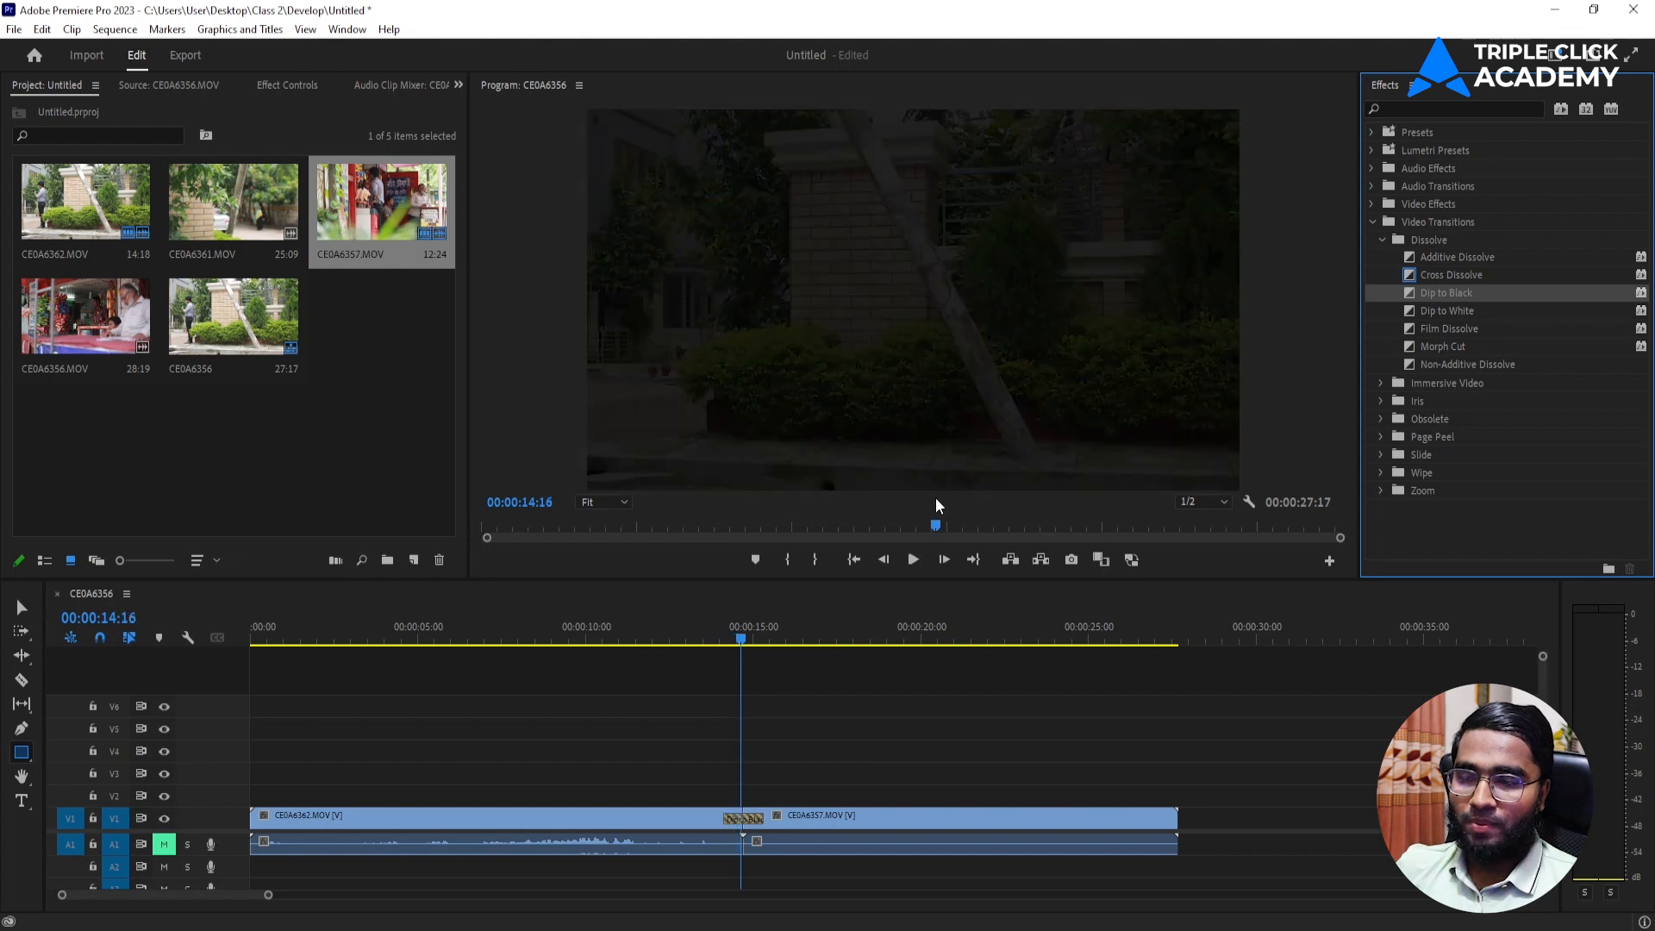
key(ctrl+z)
Try out the Iris Box transition on the cut with the playhead at 00:00:14:02, and undo it.
click(724, 638)
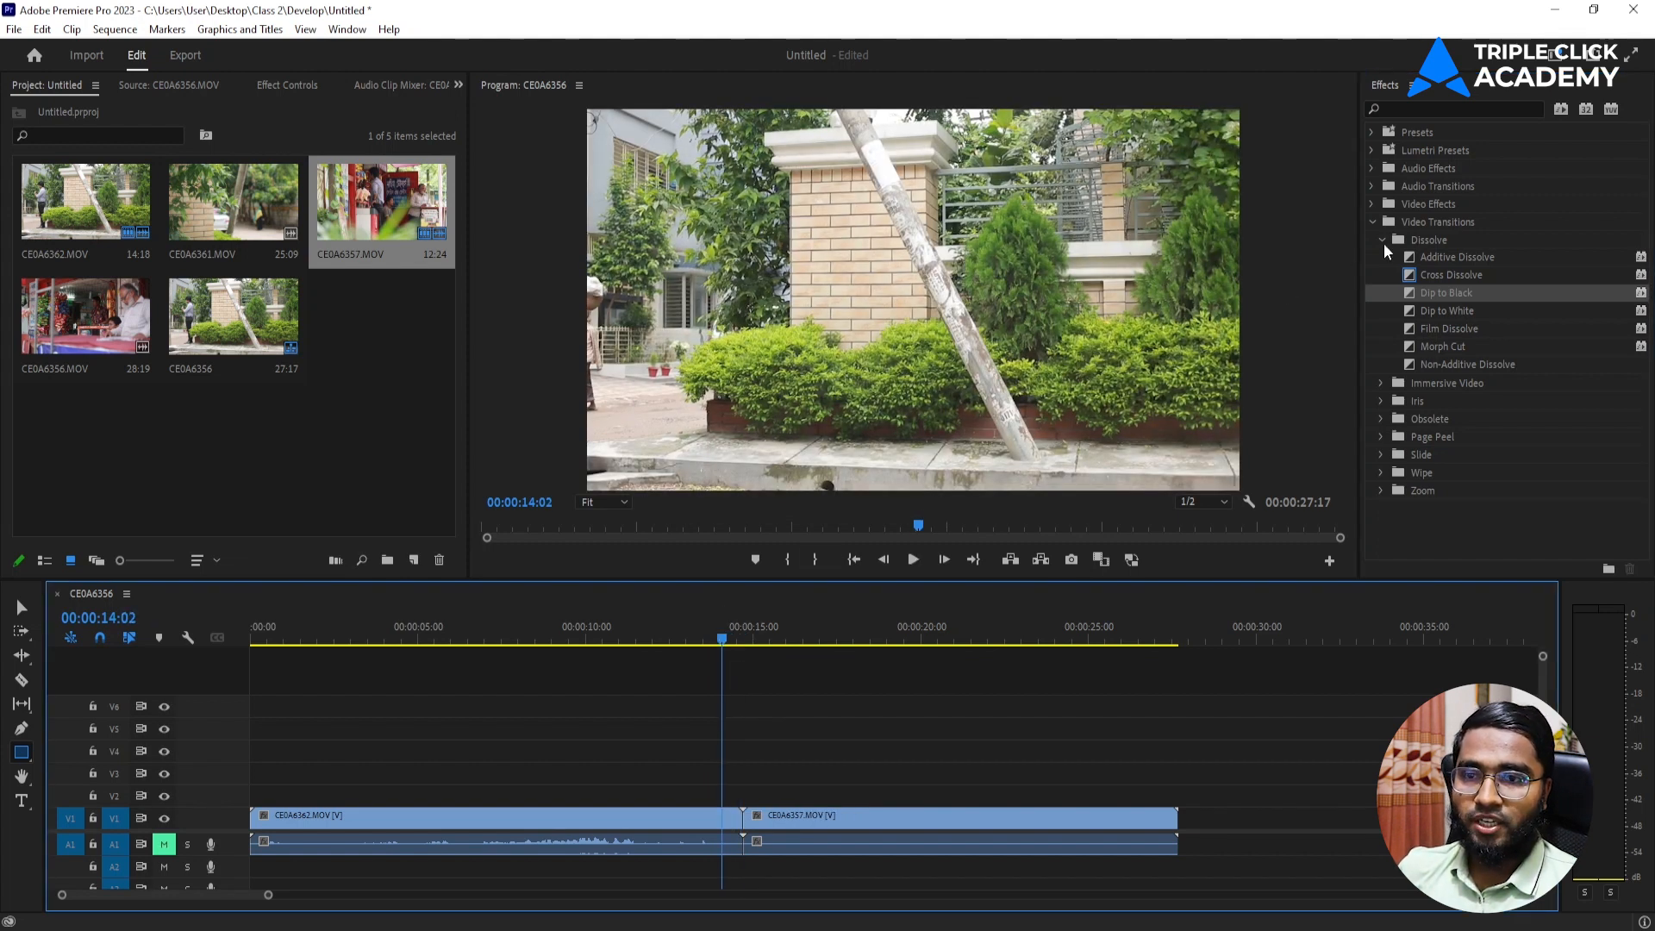
click(1383, 241)
click(1380, 276)
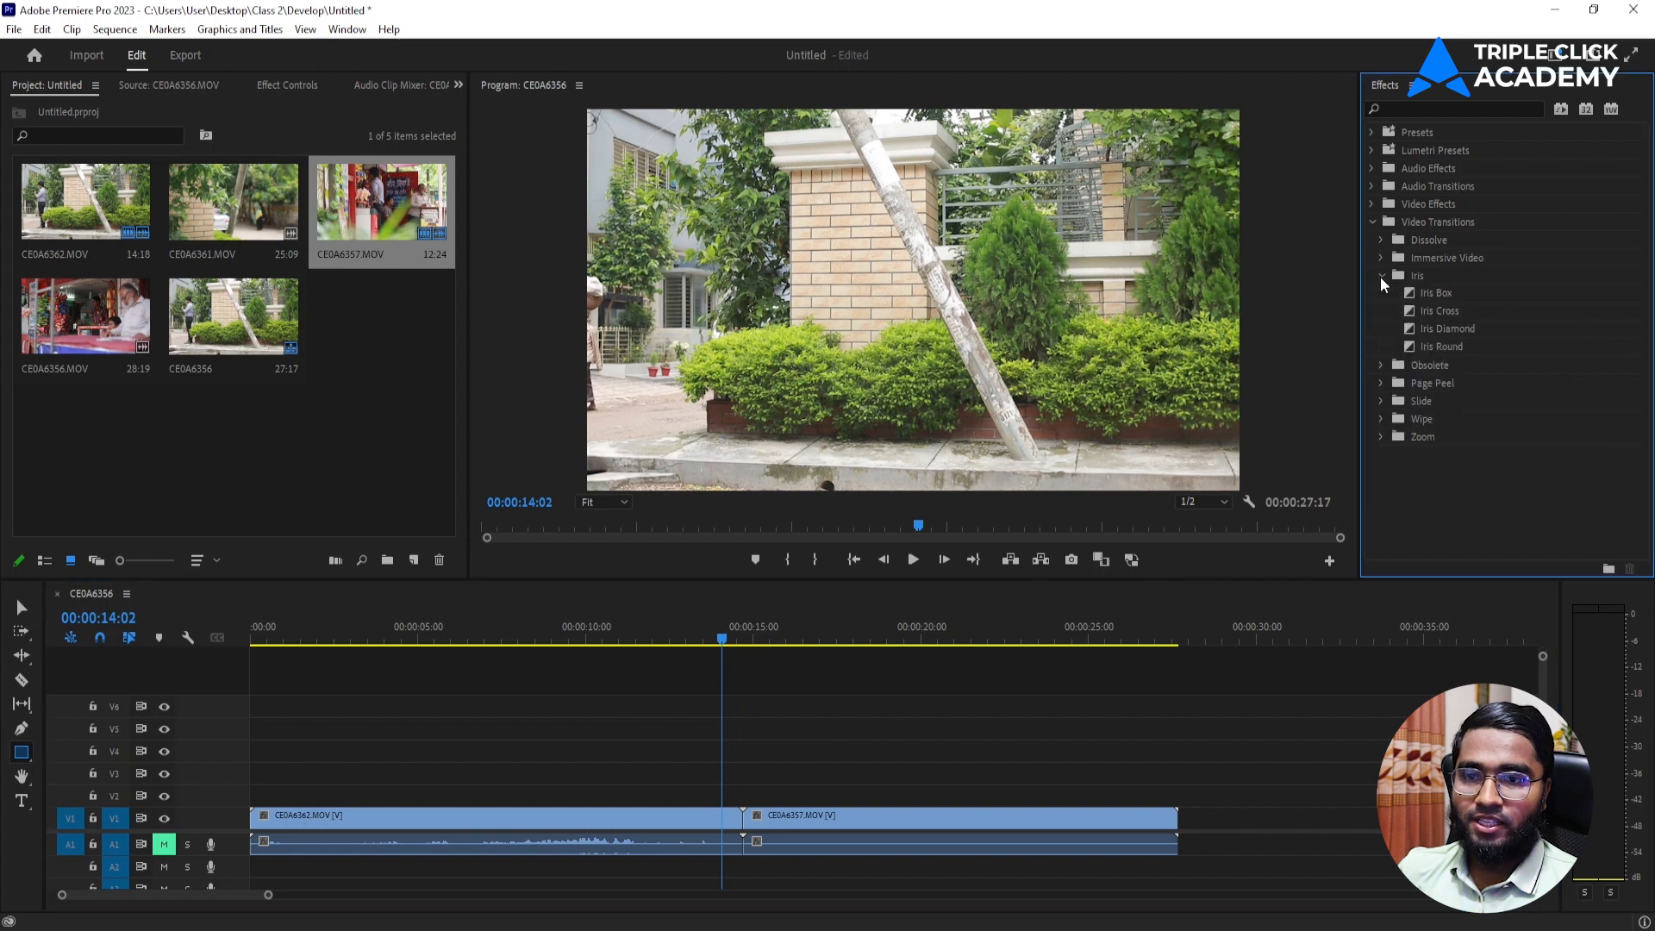
drag(1466, 297, 742, 810)
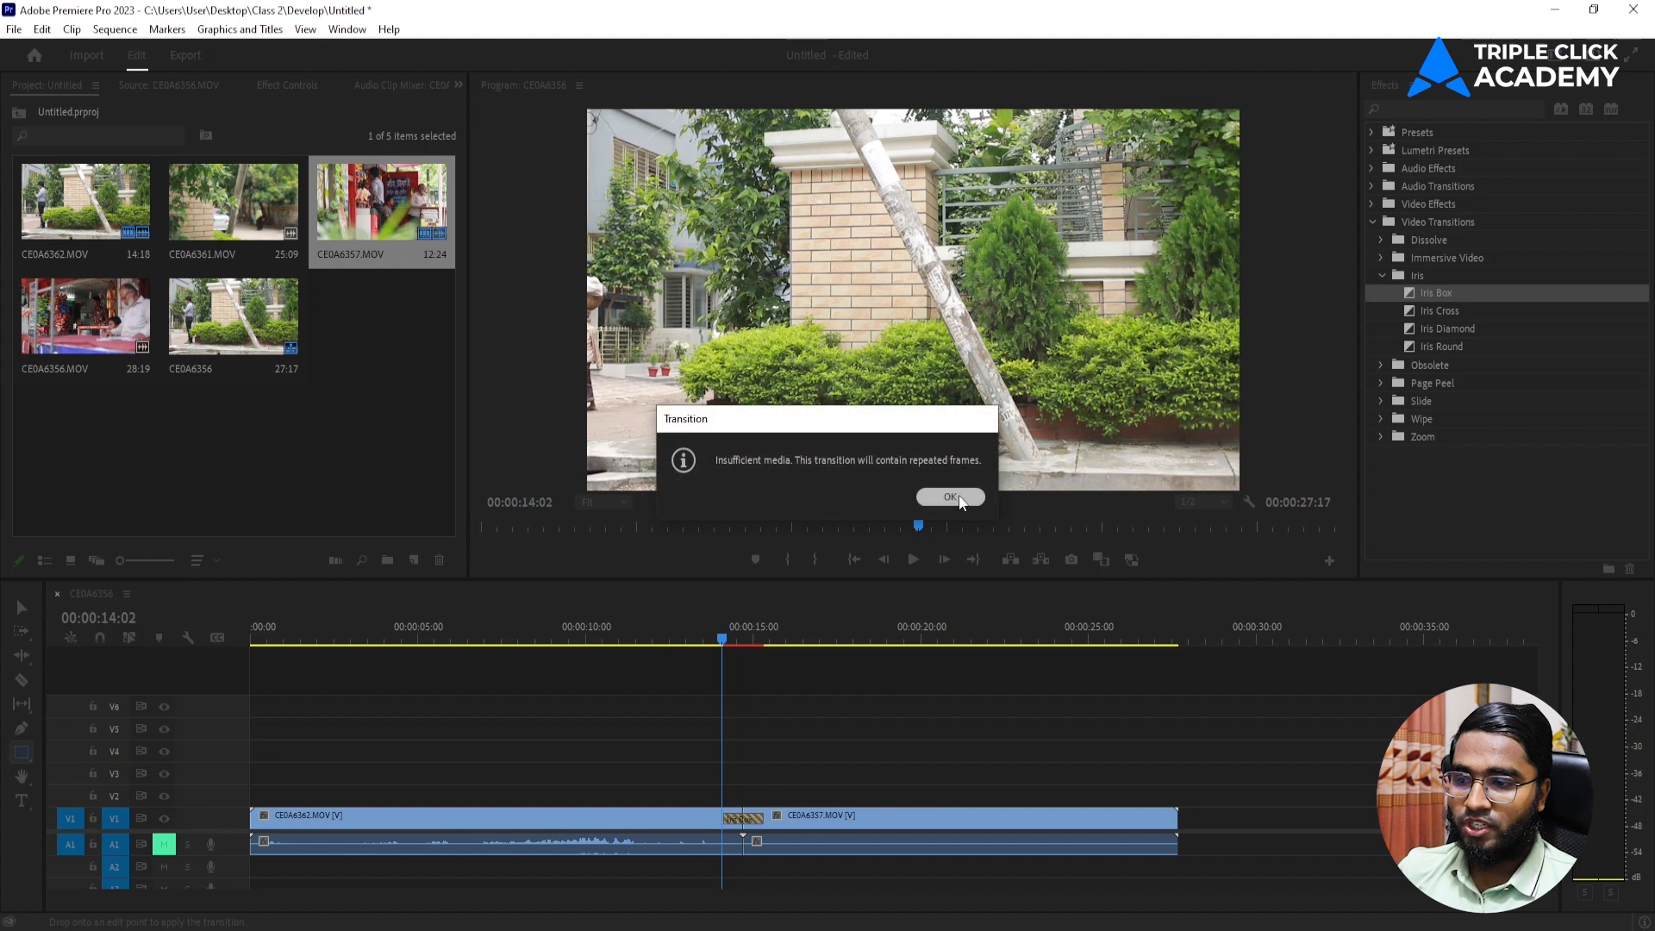
click(953, 497)
key(space)
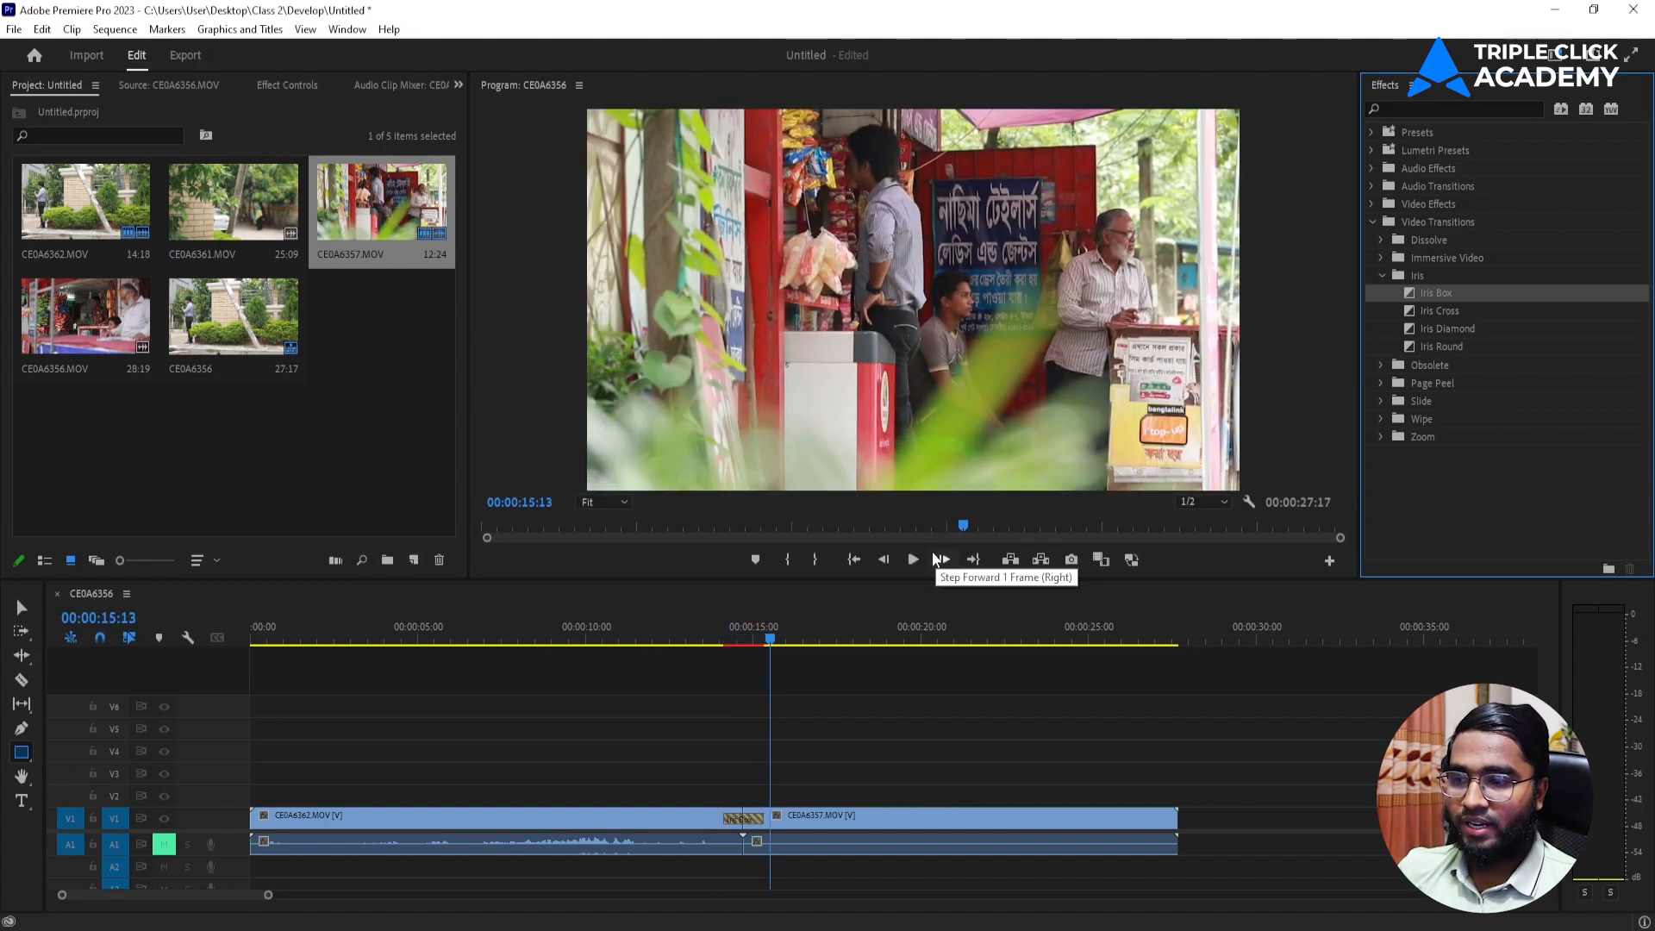
key(ctrl+z)
Try out the Cross Zoom transition on the cut between the two clips and undo it.
click(1382, 275)
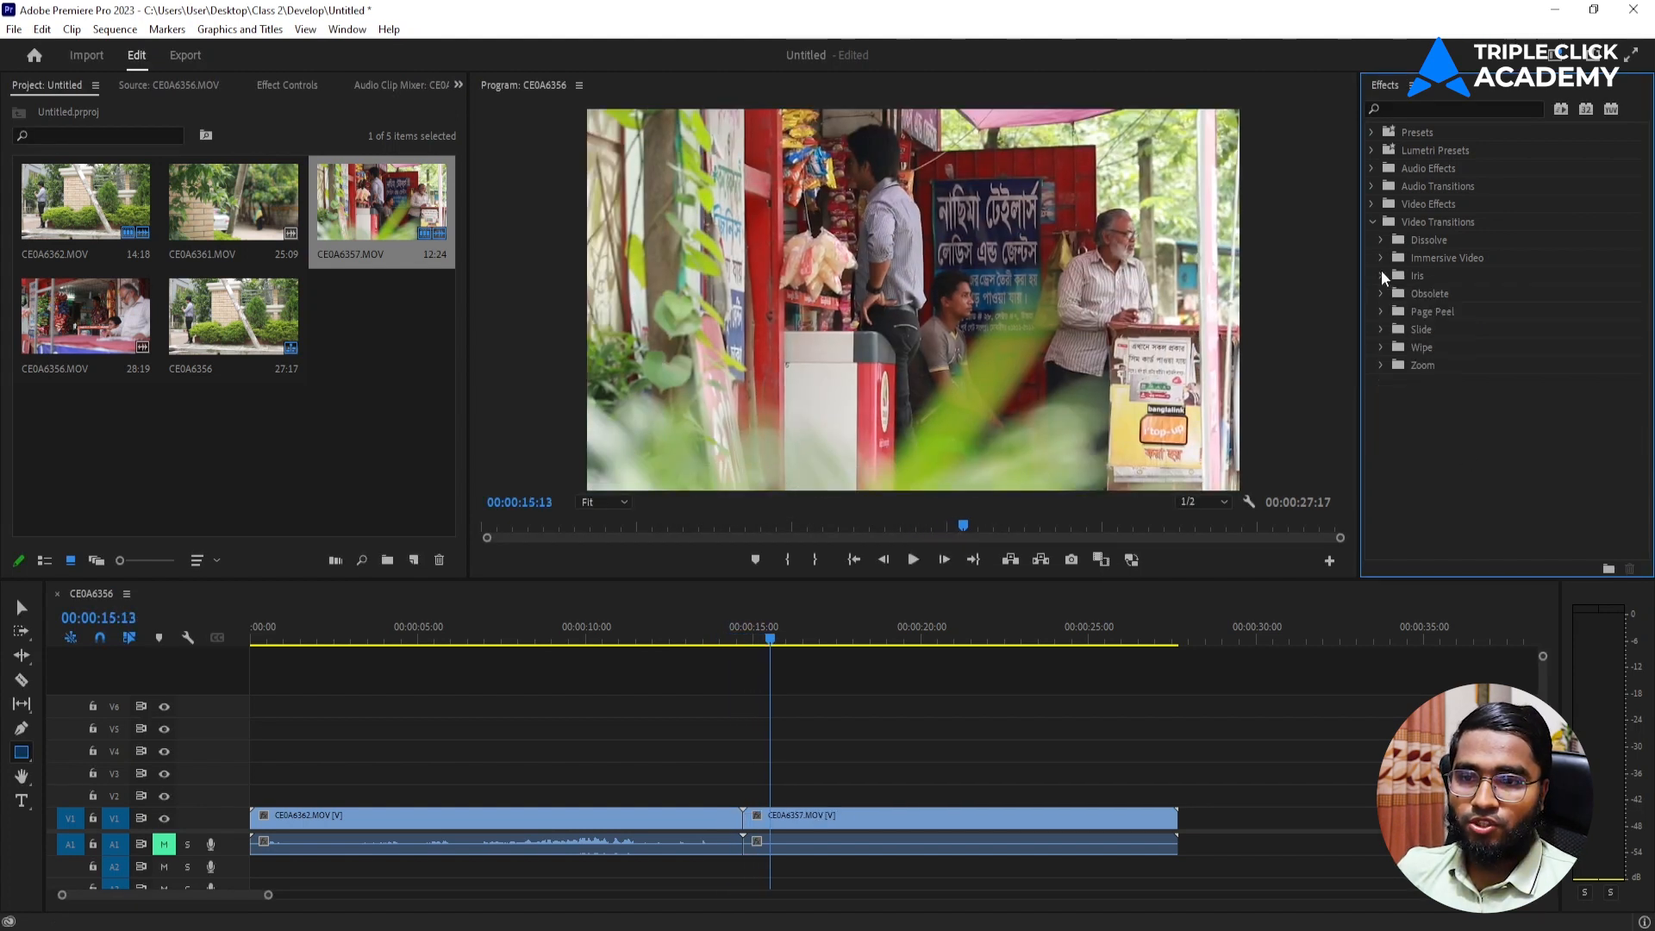
click(1381, 364)
drag(1437, 381, 741, 823)
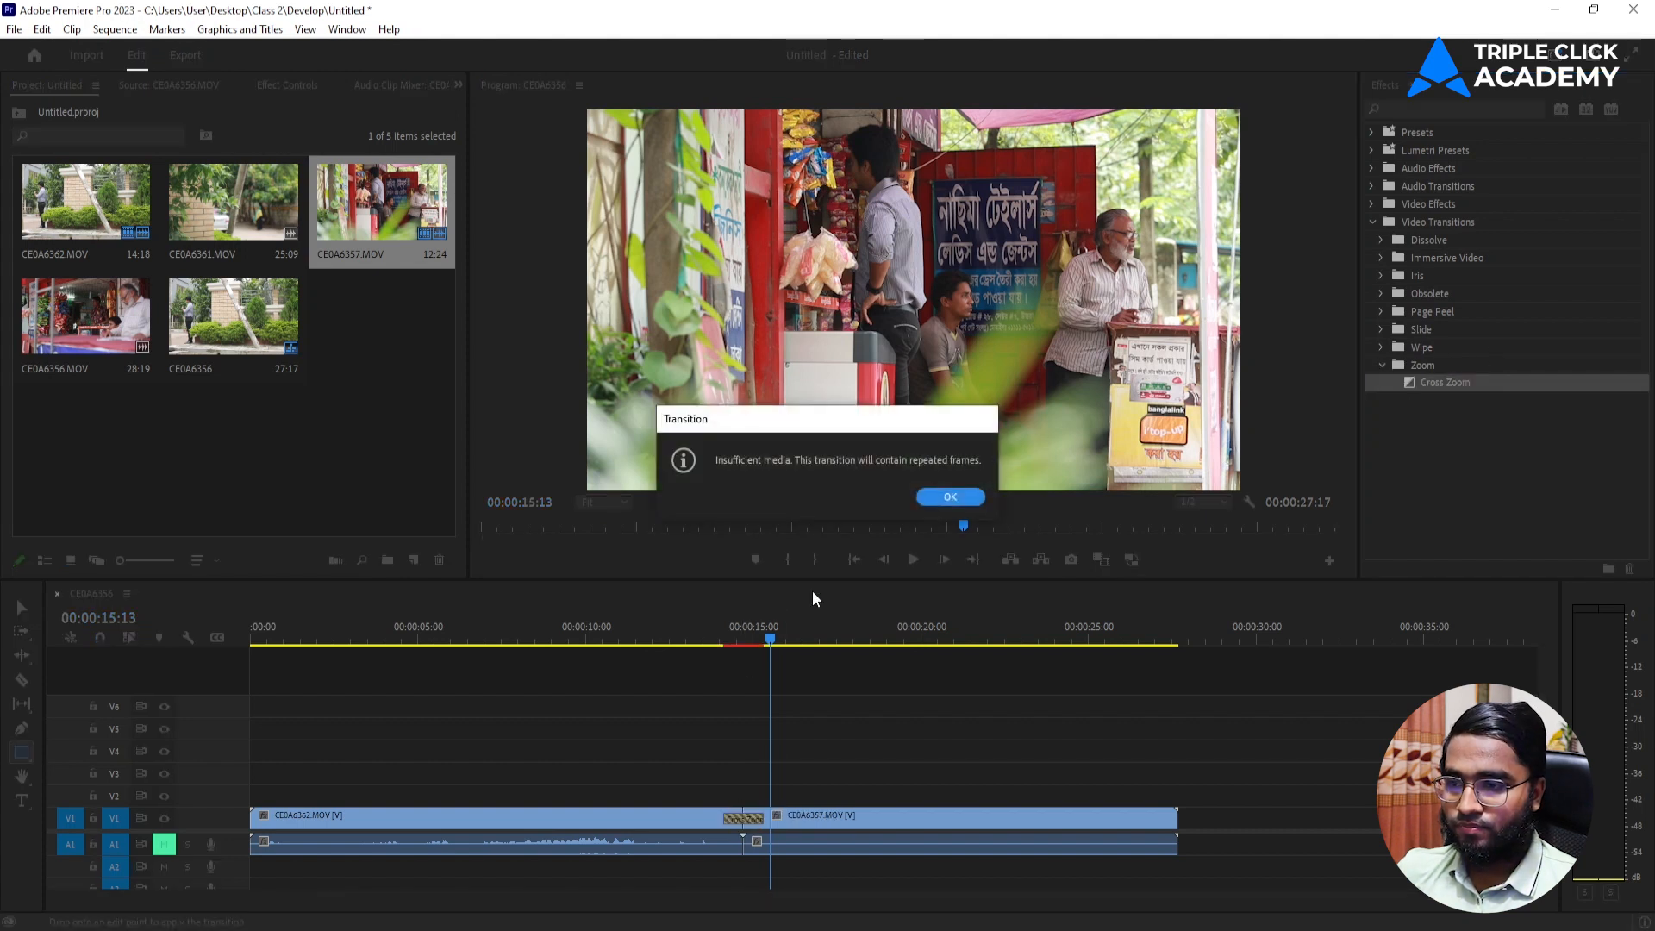
click(950, 497)
drag(736, 641, 694, 669)
key(space)
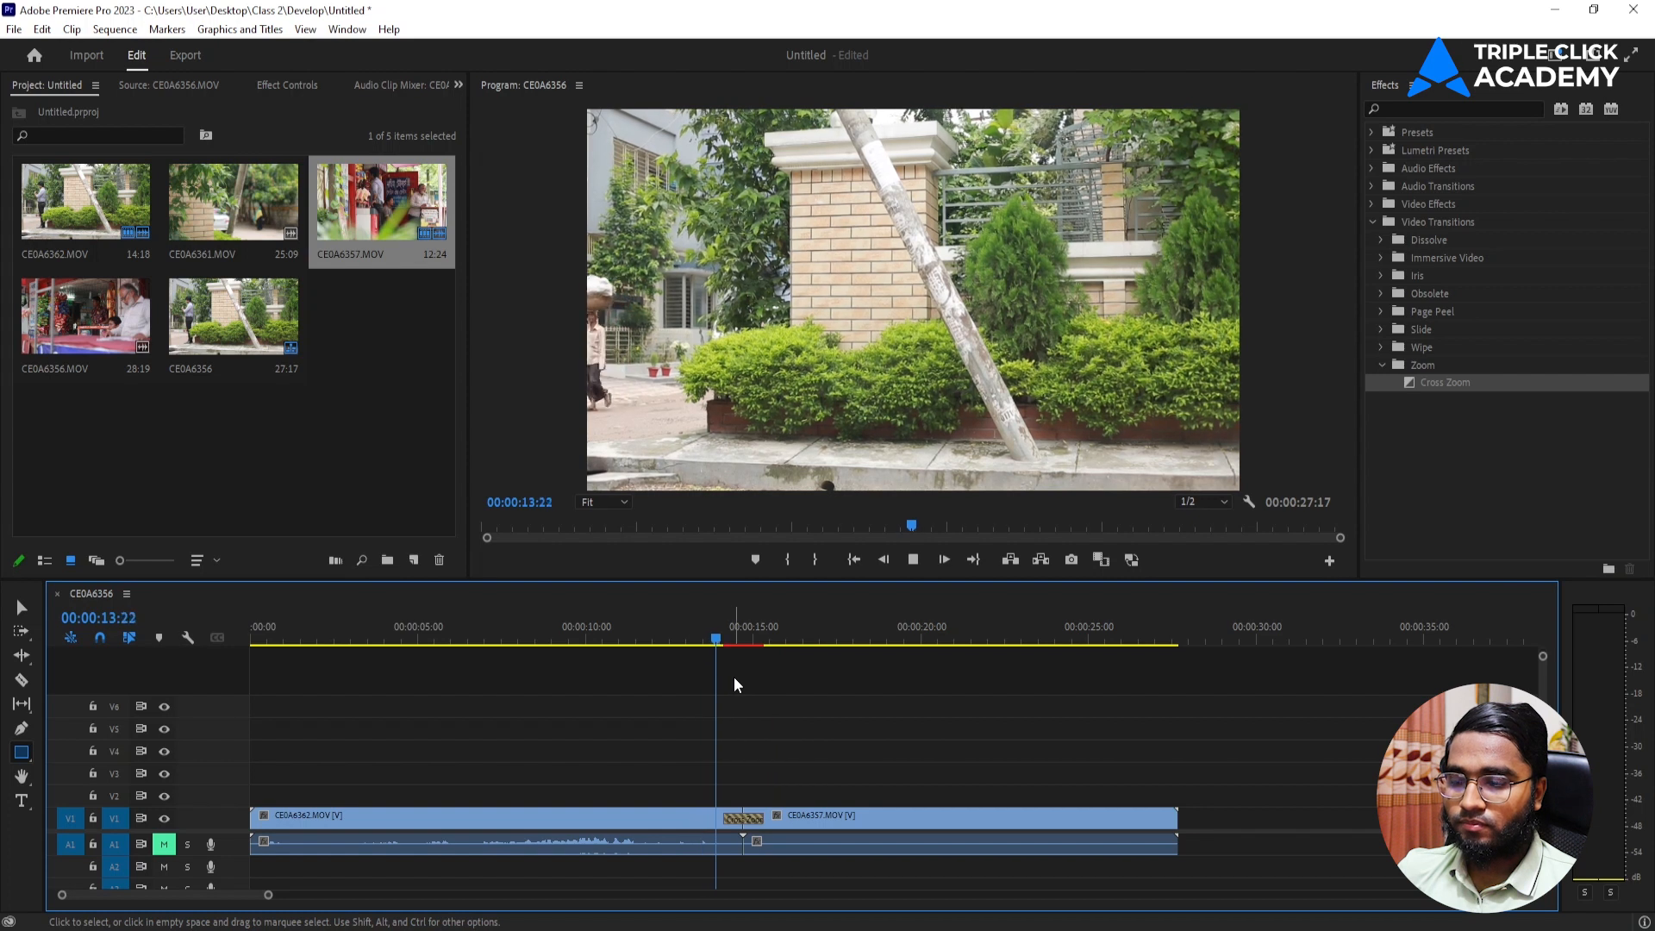
key(space)
key(ctrl+z)
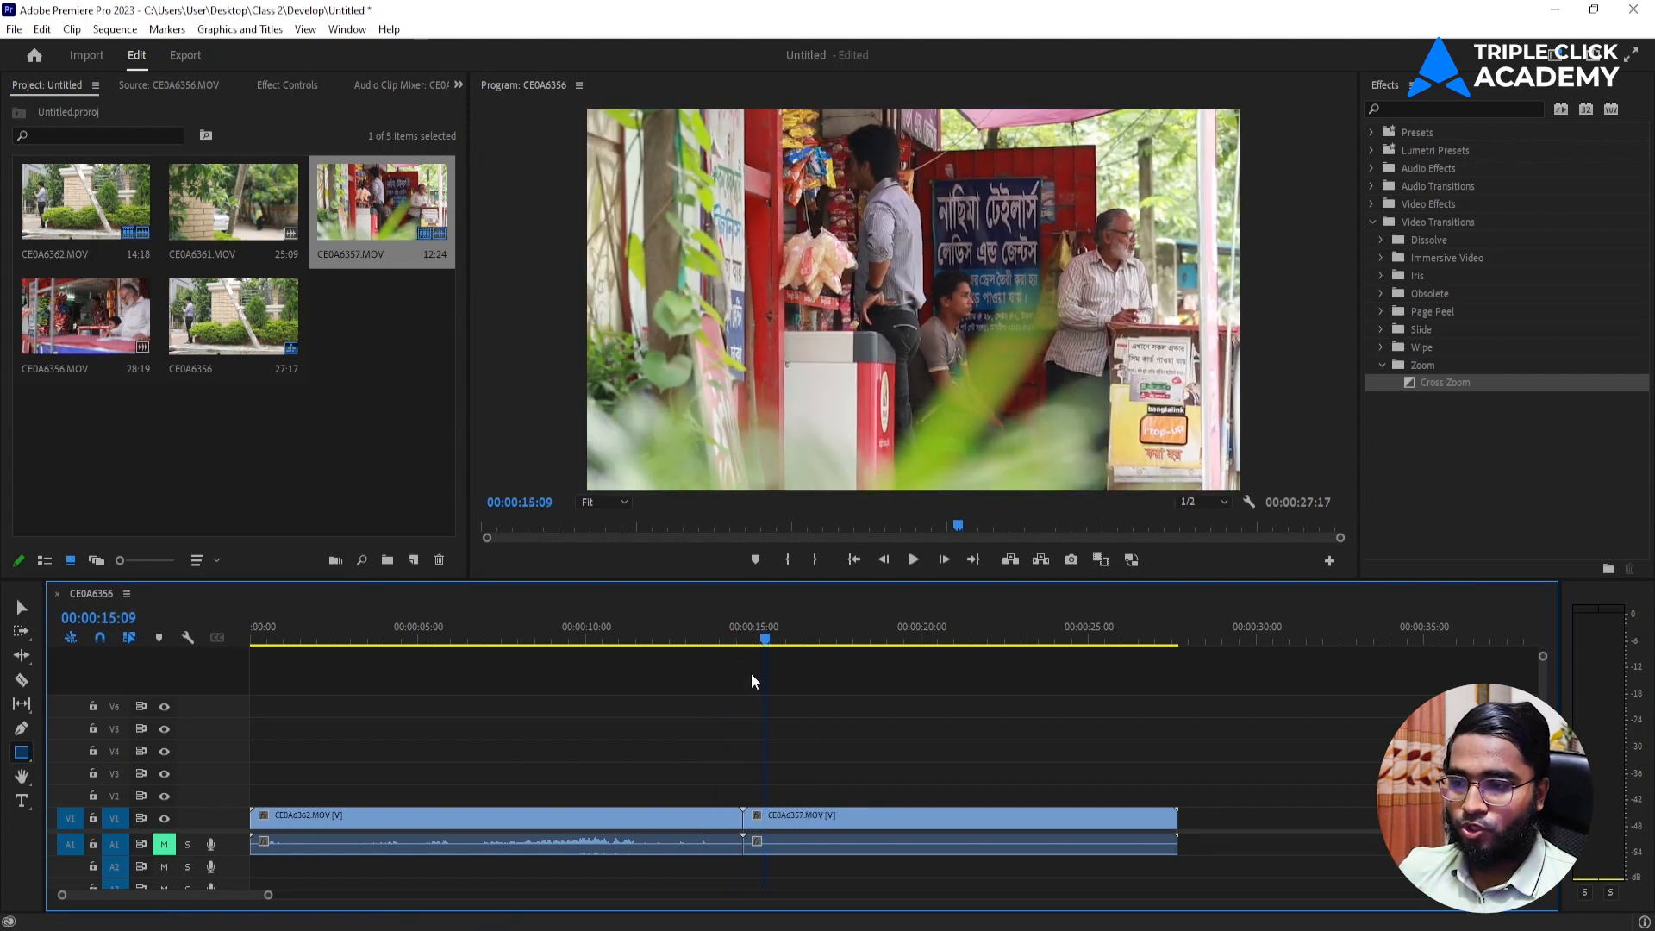
drag(757, 640, 729, 671)
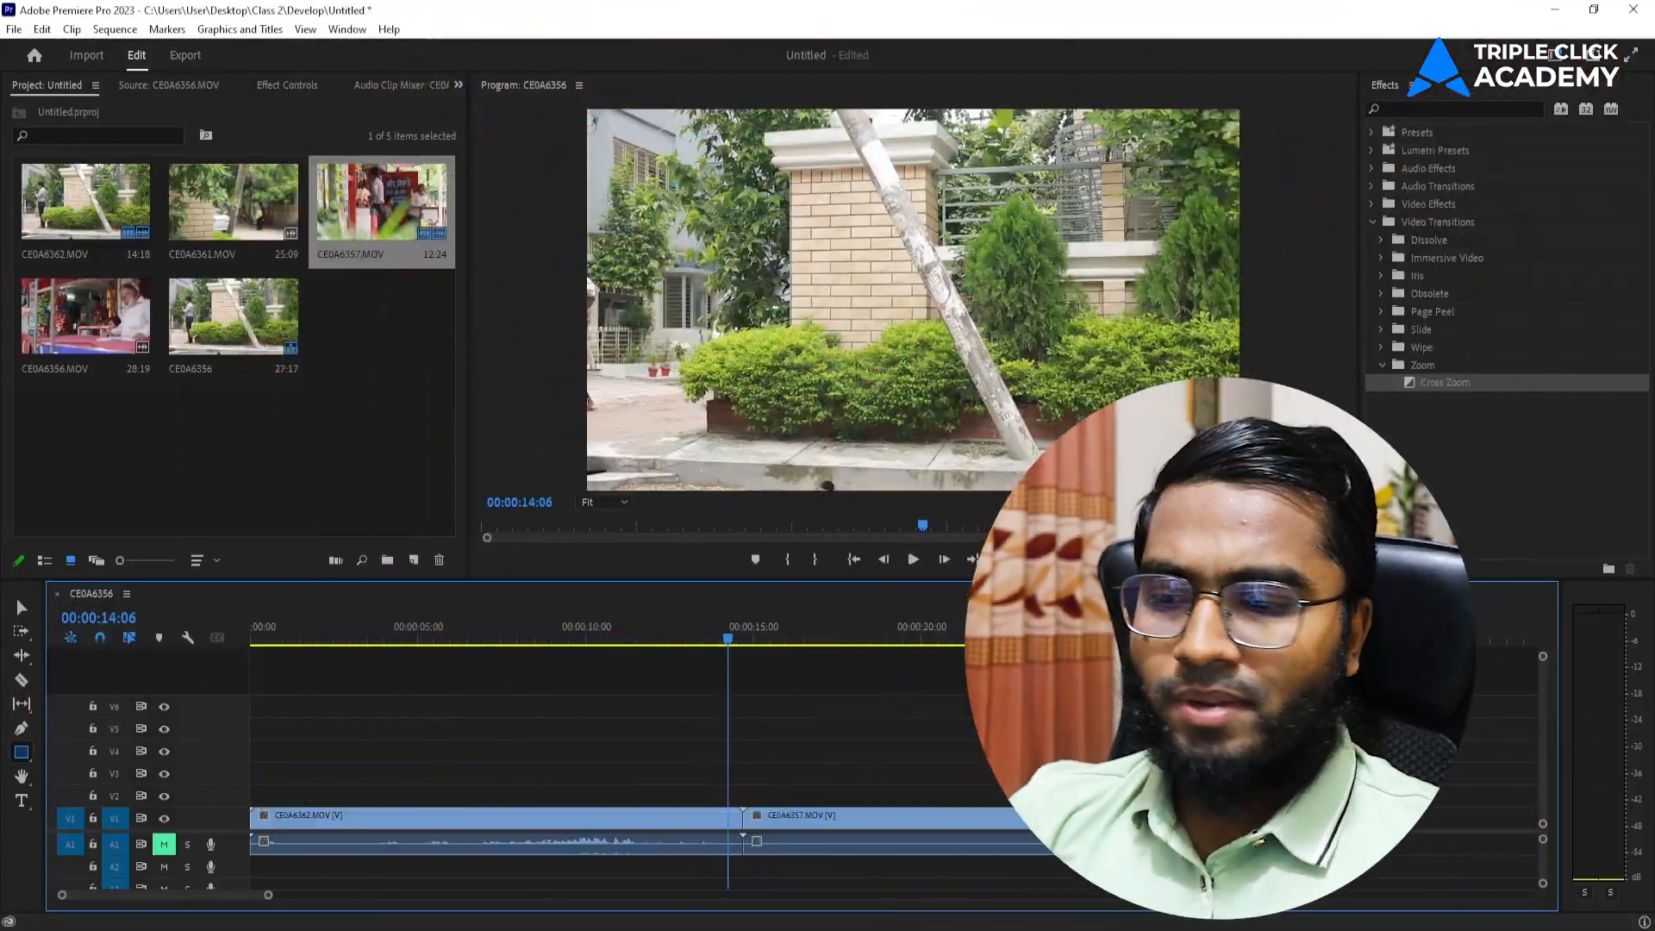
Import the logo image 500x500-01.png from File Explorer's Solution IT Care > Logo folder on drive D into the Premiere Pro project.
click(819, 878)
click(486, 164)
click(617, 311)
click(489, 181)
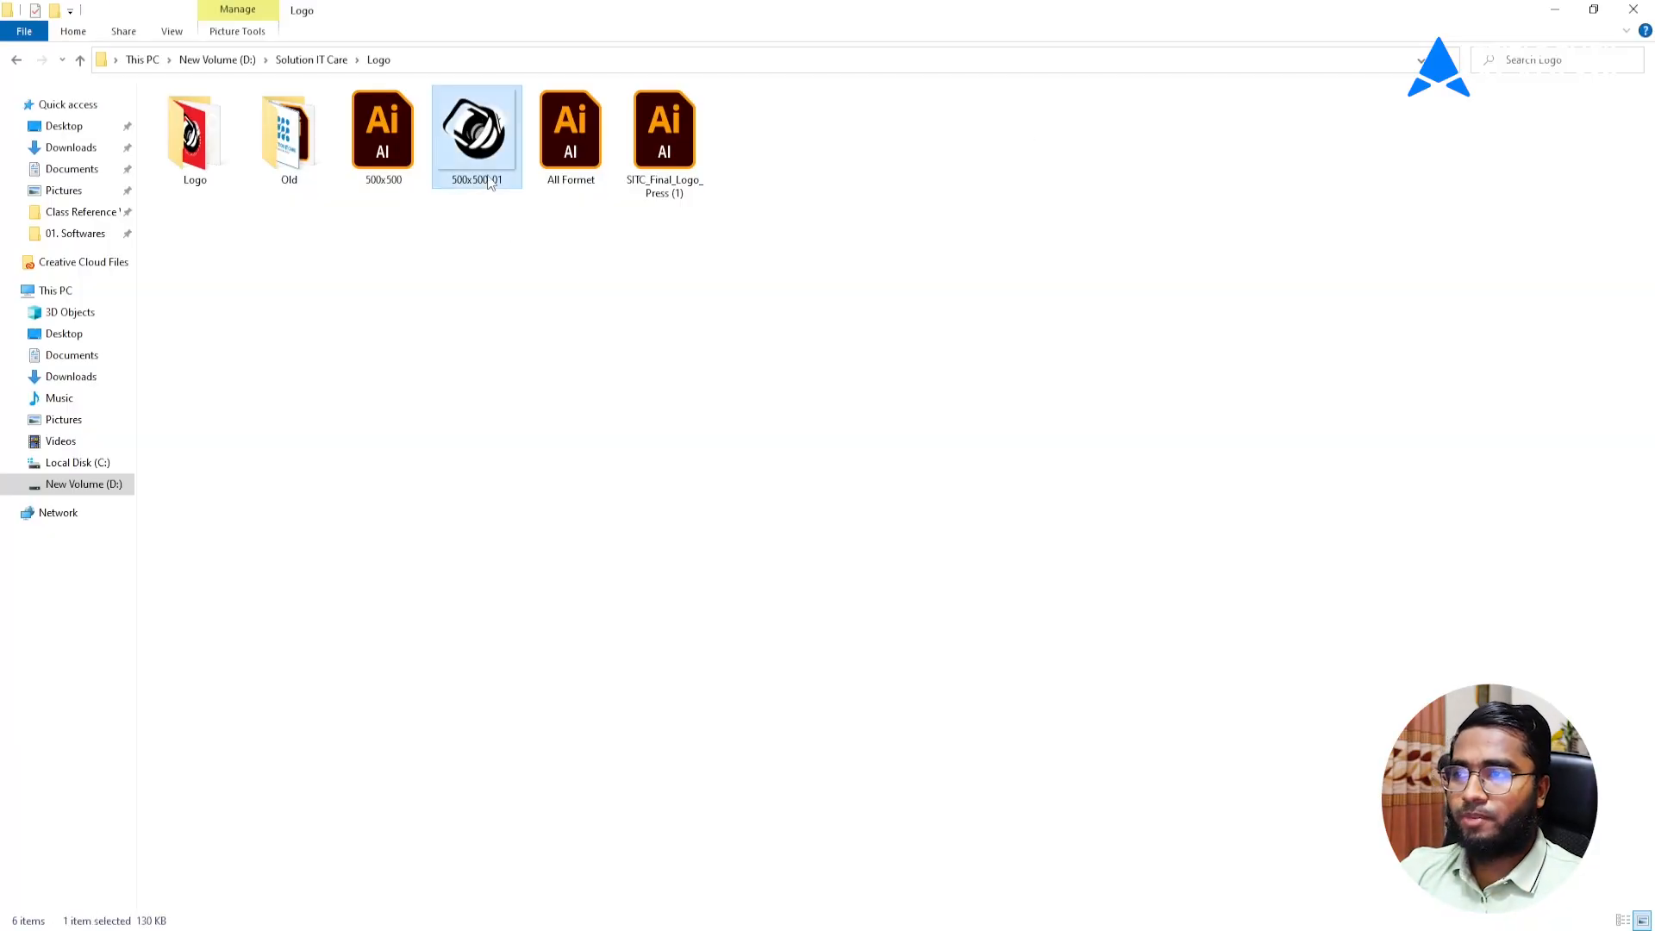
click(632, 284)
mouse_move(474, 155)
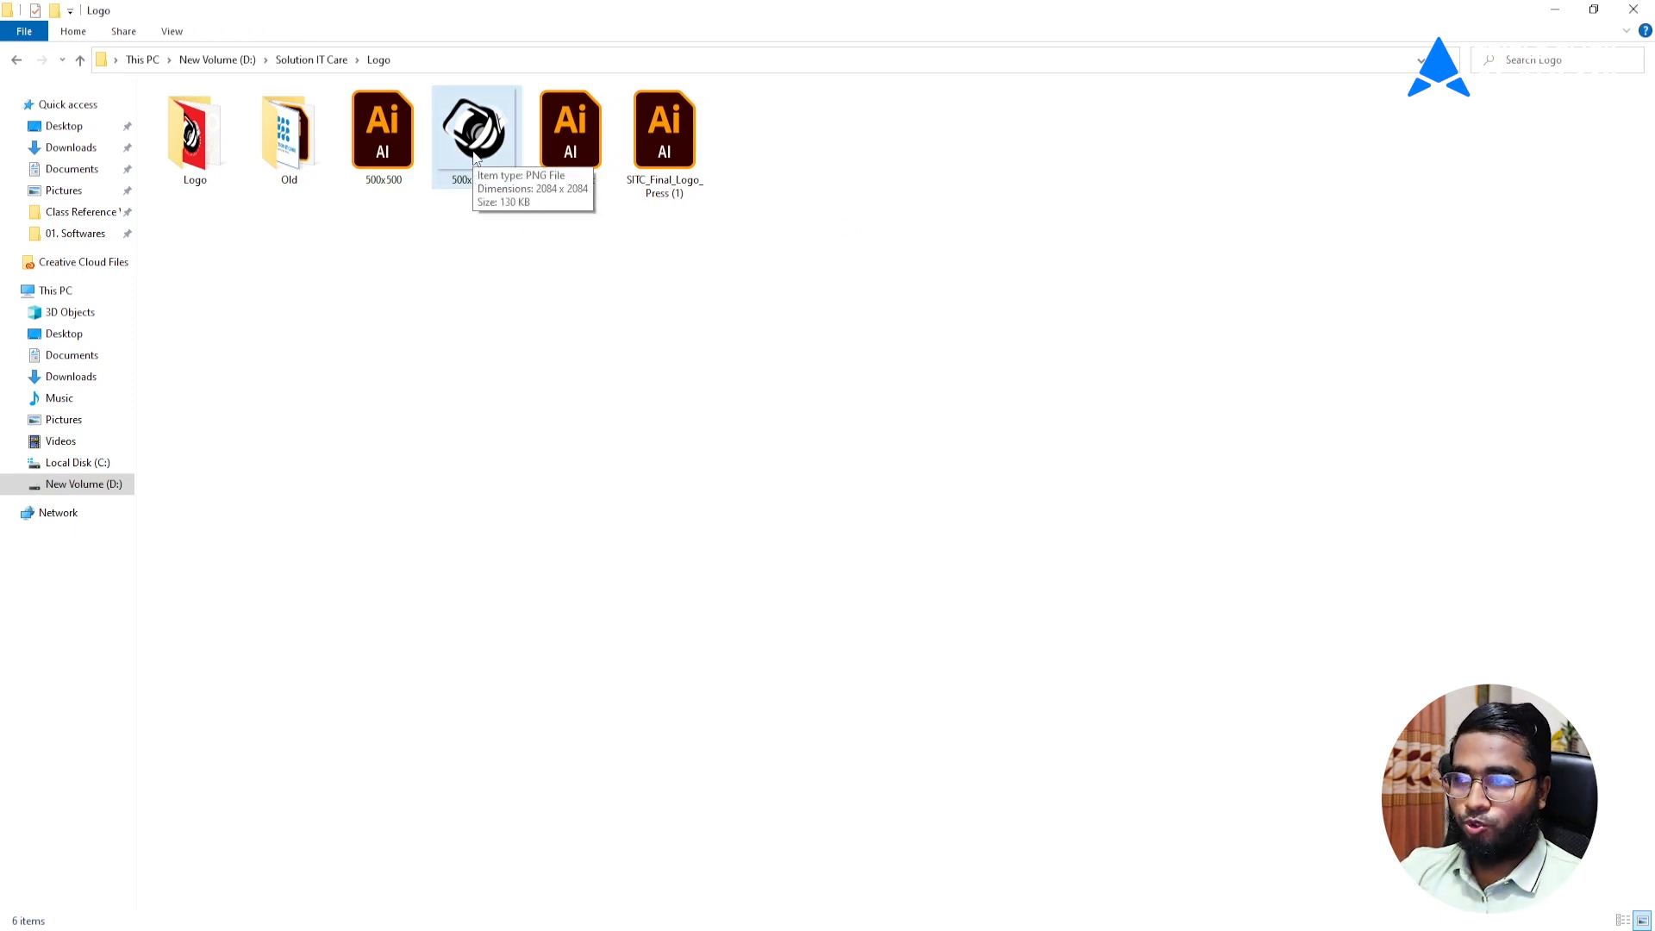
drag(478, 151, 213, 466)
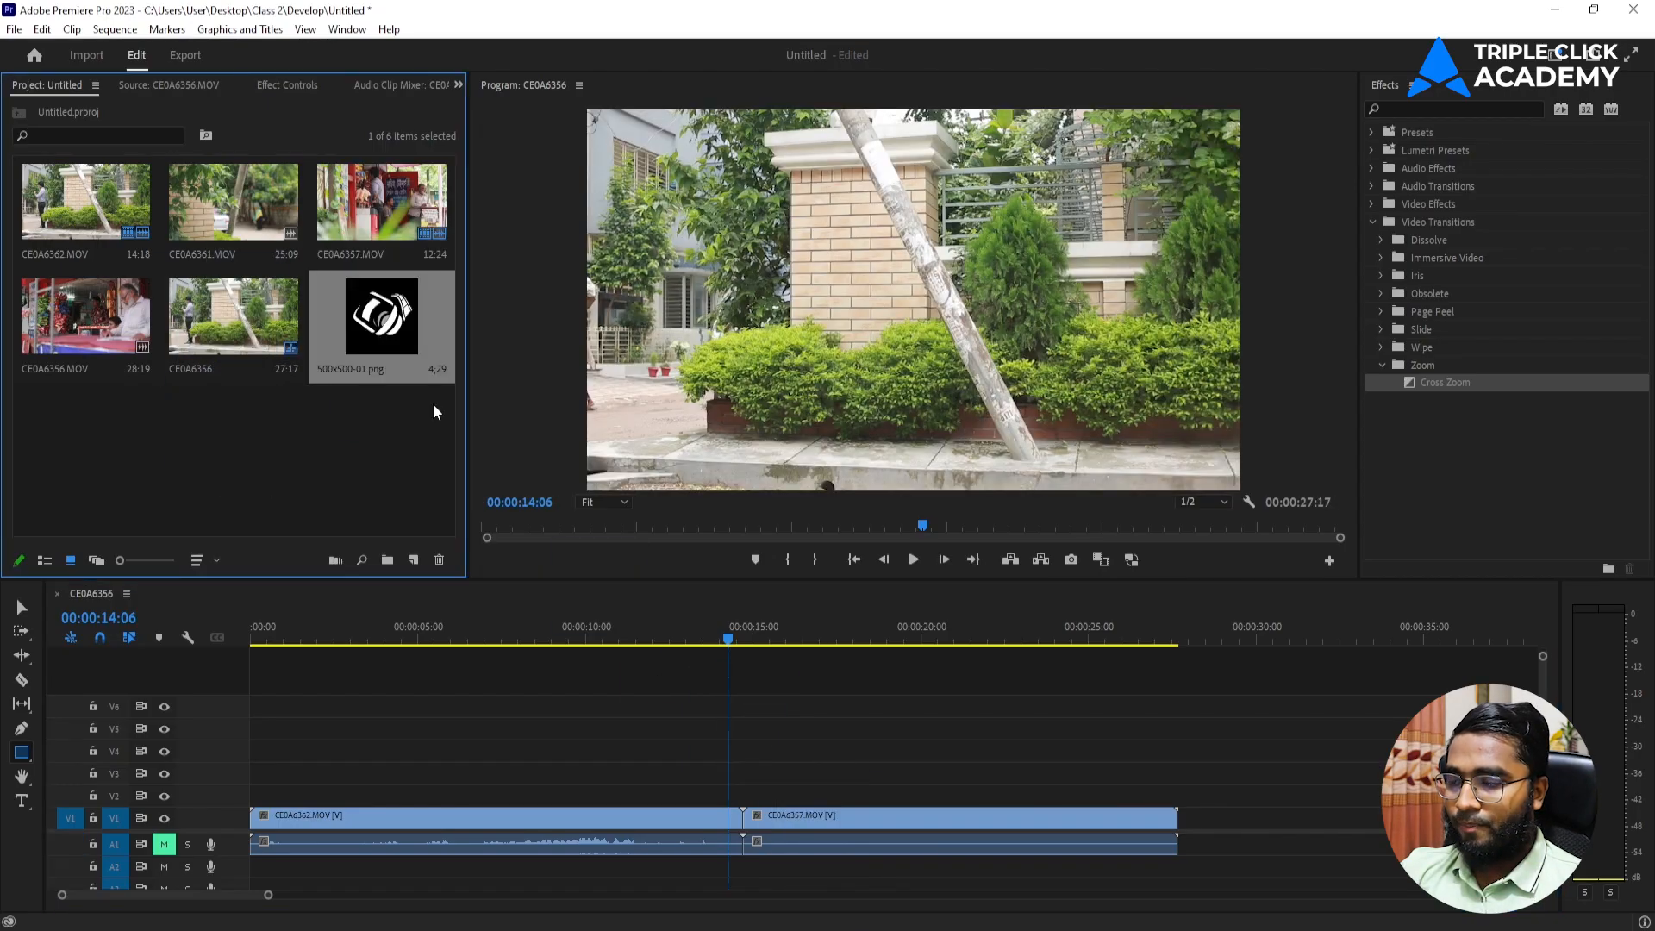
Place 500x500-01.png on V2 at the sequence start and extend it to the end of CE0A6357.MOV.
drag(379, 450, 259, 793)
drag(415, 794, 1176, 810)
click(1065, 794)
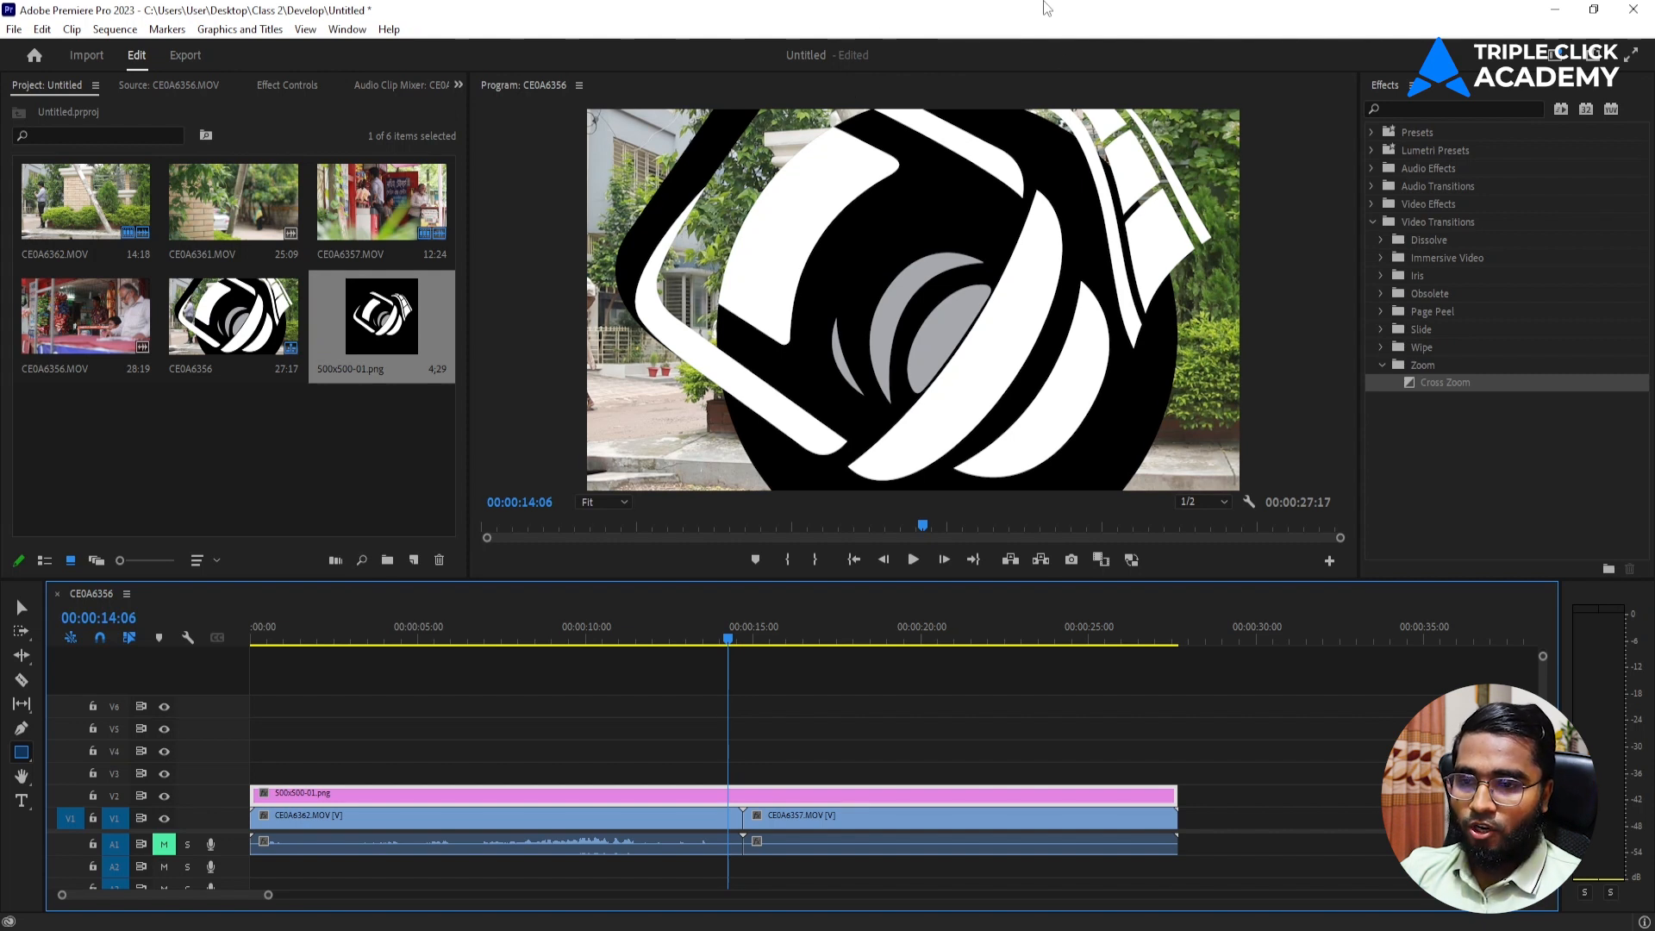
Turn on Safe Margins in the program monitor.
click(1249, 503)
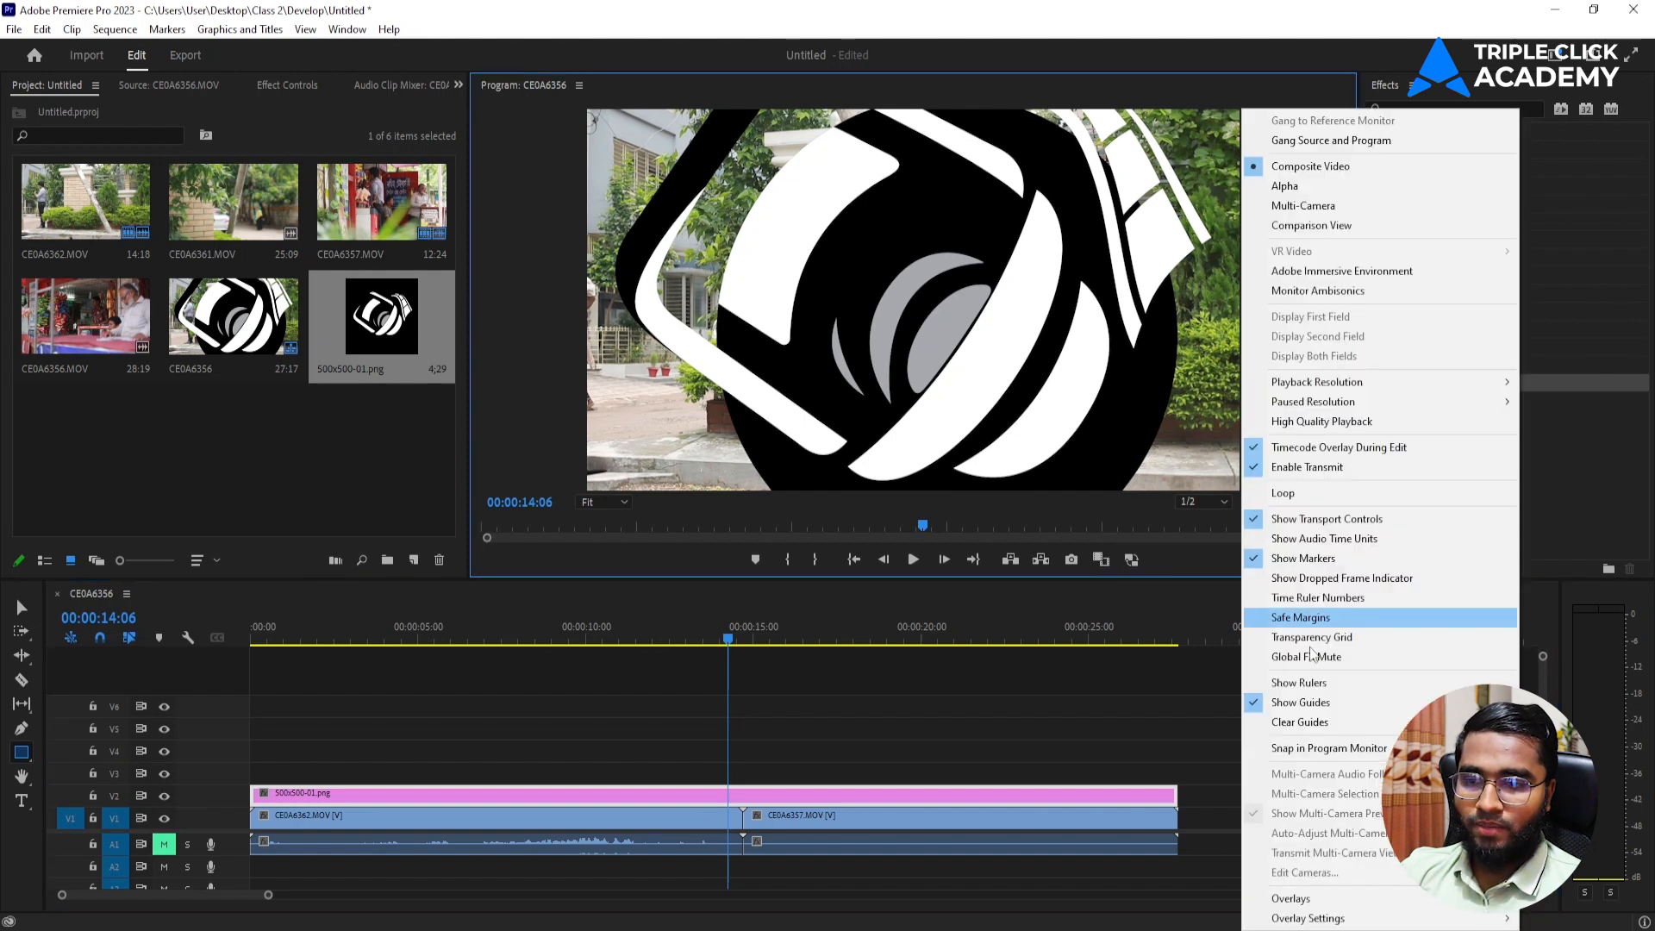
click(1302, 617)
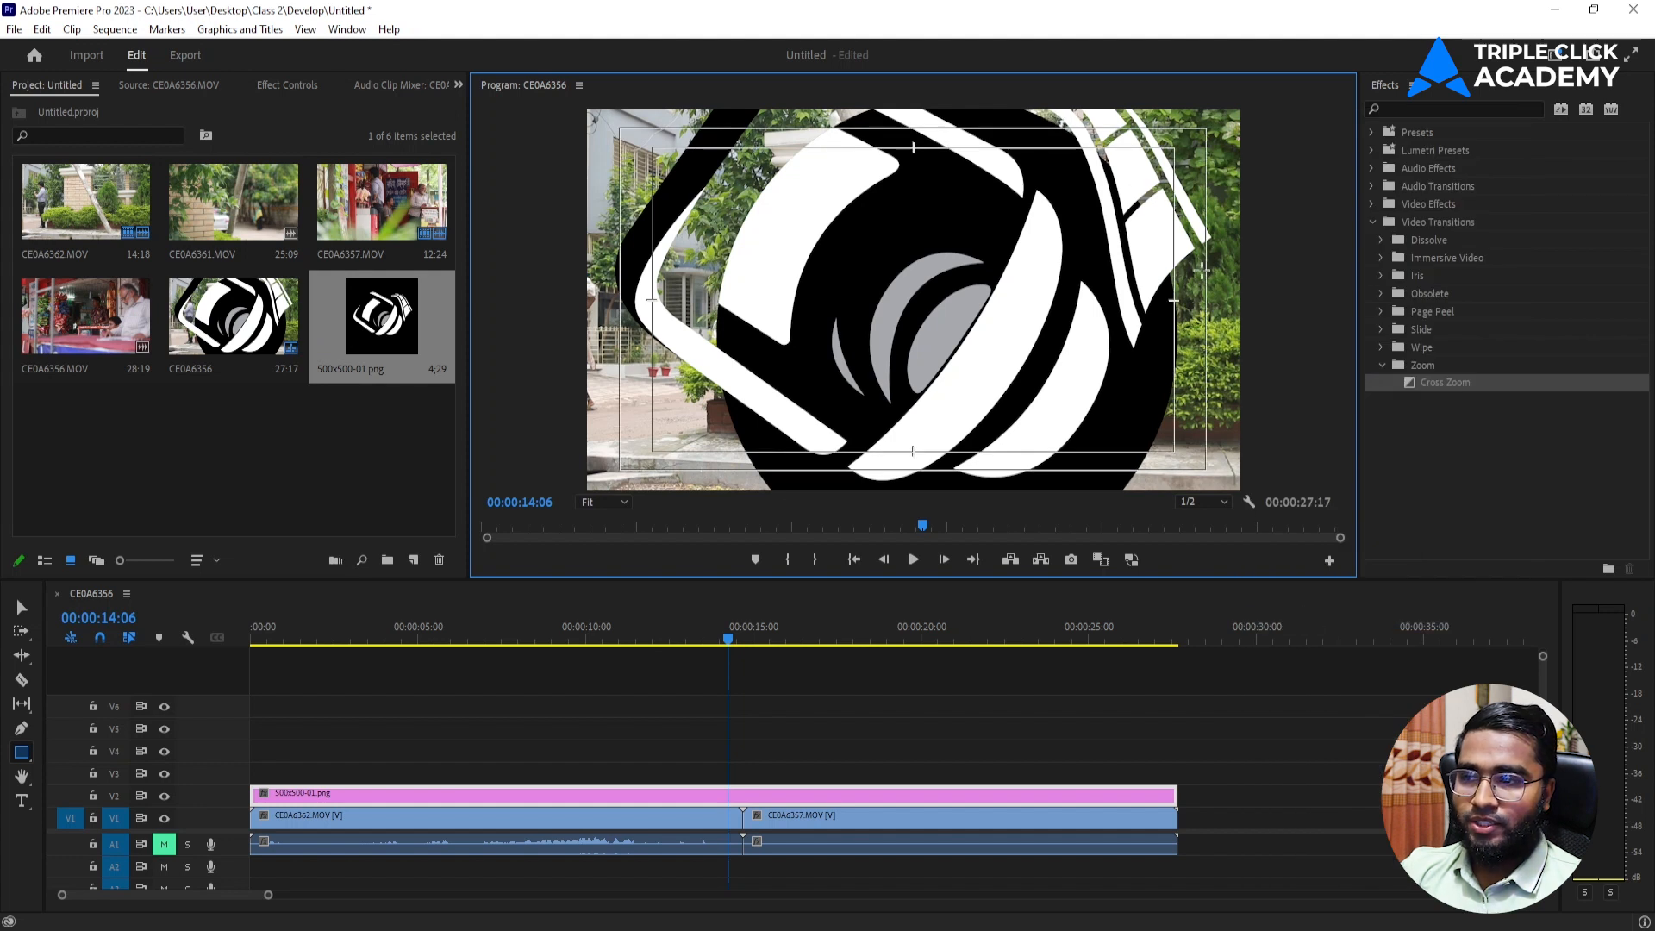
At 00:00:08:09, scale the 500x500-01.png logo on V2 down to 24 and set its vertical position to 387.
click(21, 610)
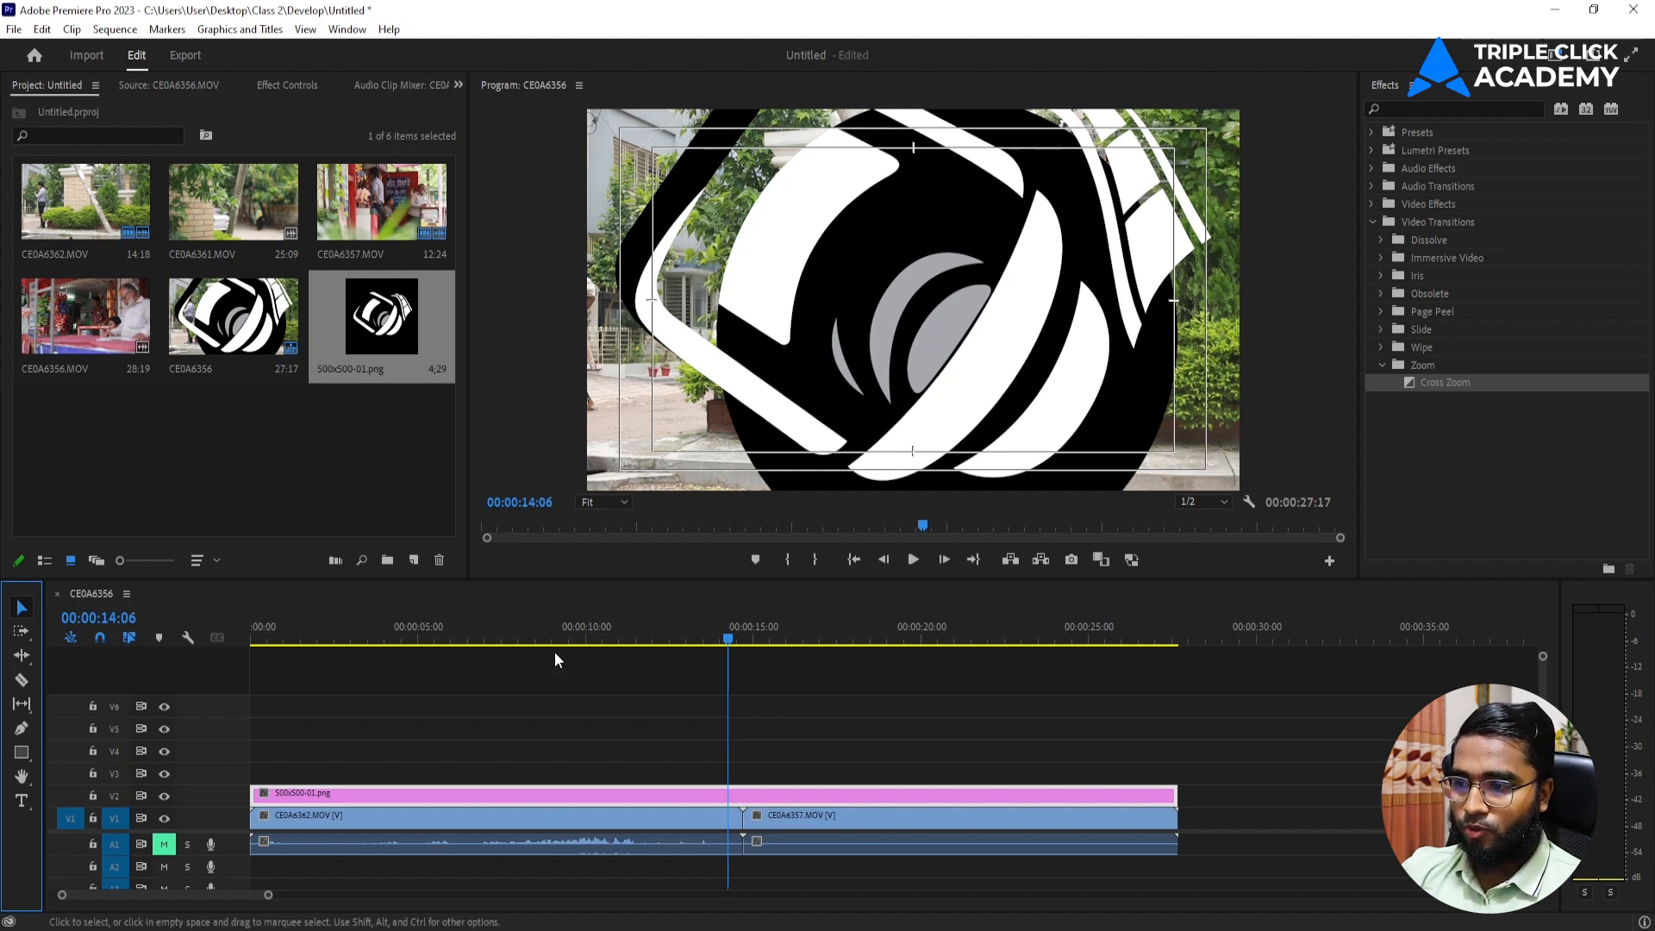
click(530, 640)
click(1249, 502)
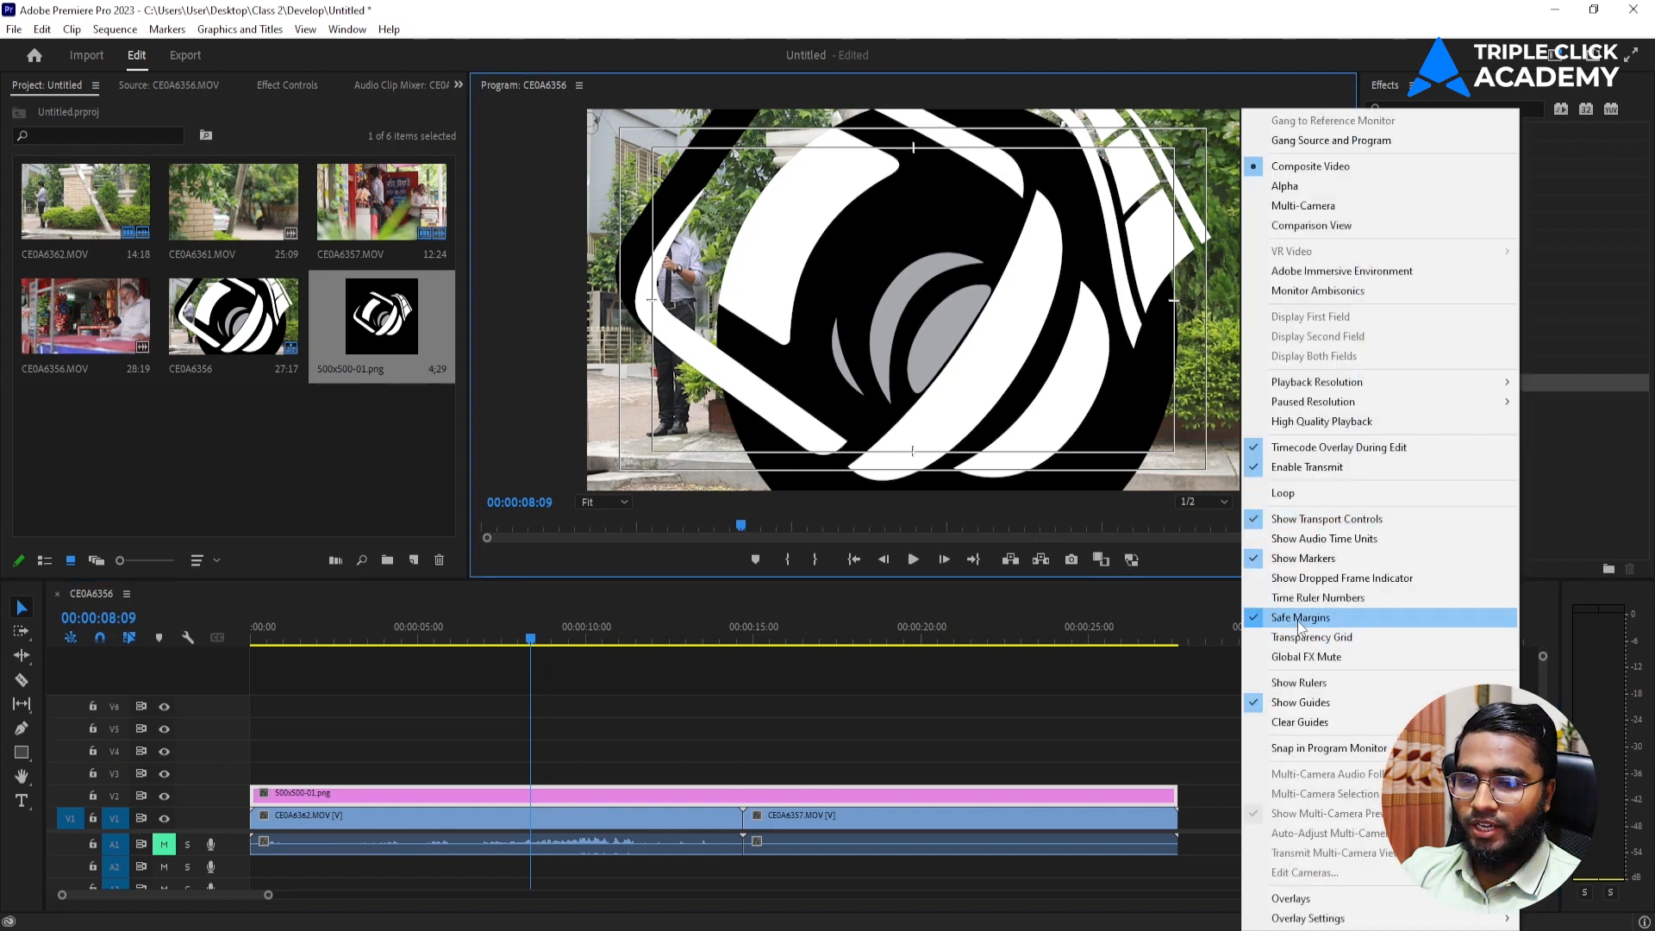
click(735, 790)
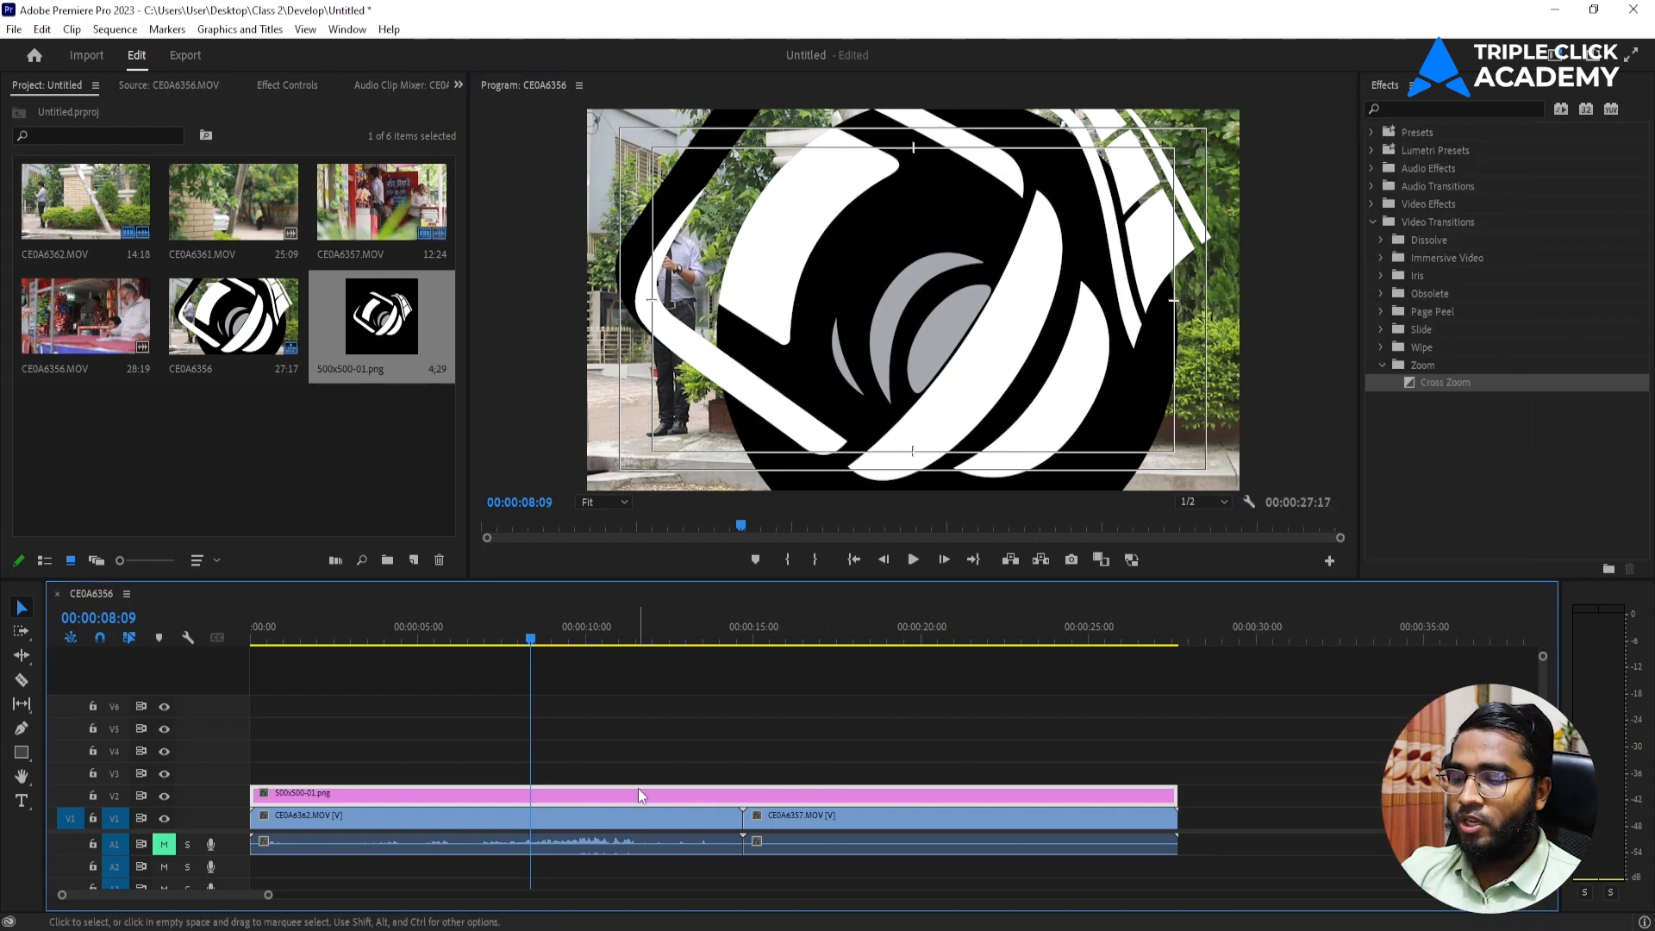
click(281, 90)
drag(181, 197, 117, 197)
drag(244, 181, 99, 176)
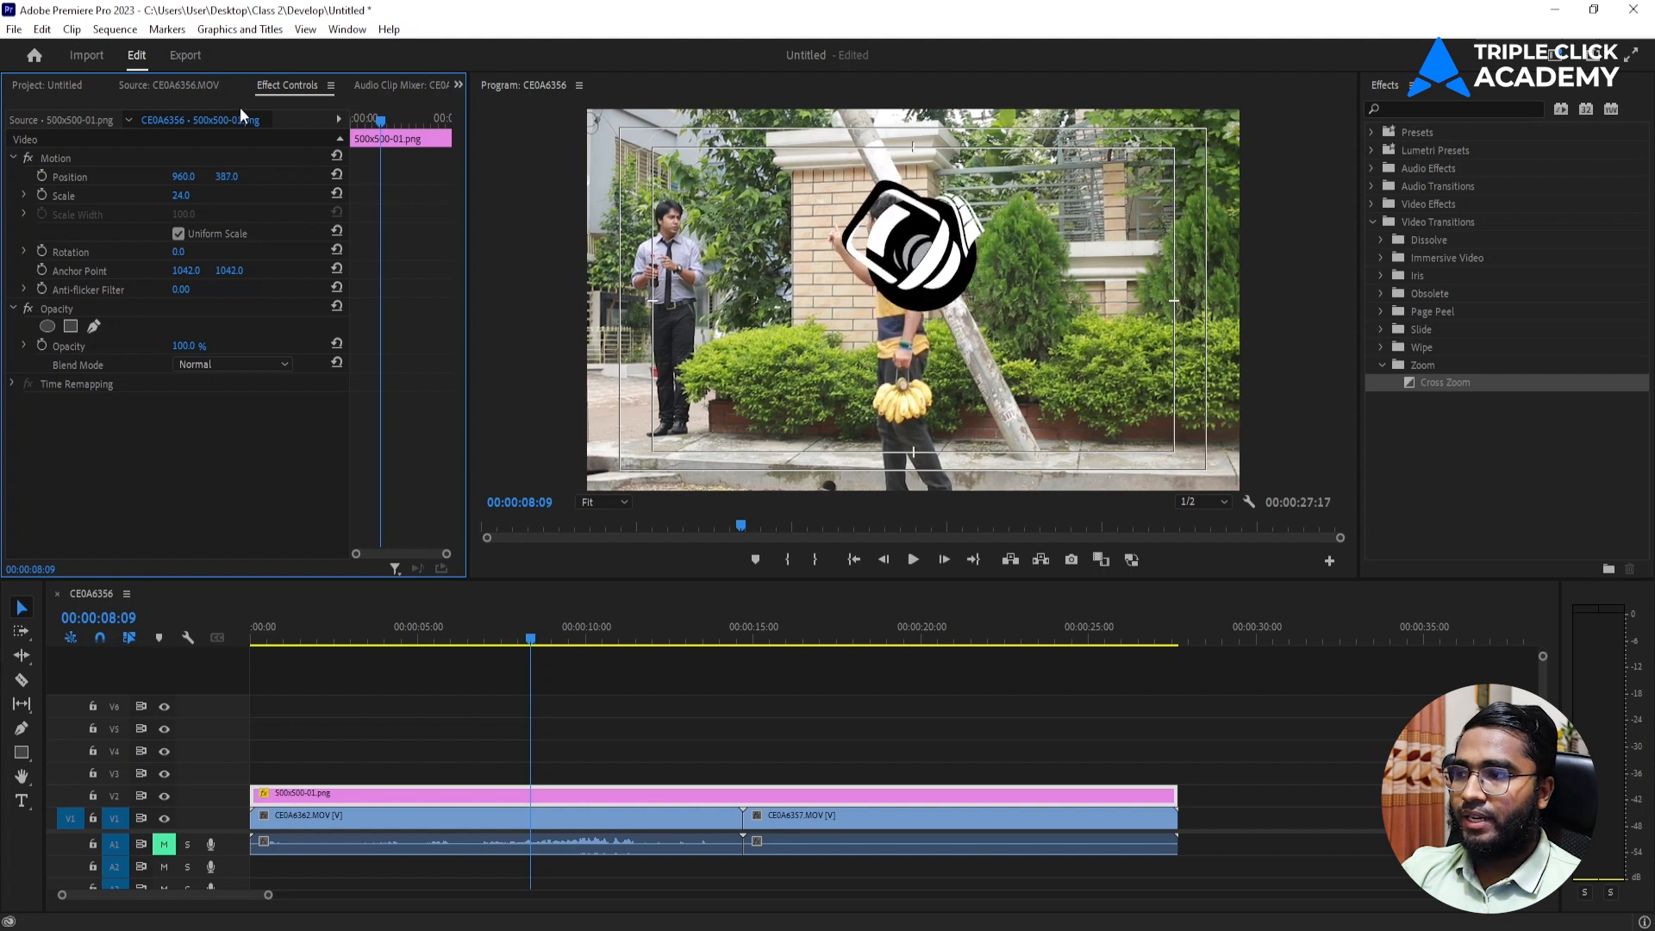
Shrink the logo in the program monitor to about 10.1 scale and place it at the frame's upper-right safe margin, about 1728.5, 138.5.
click(99, 162)
drag(942, 226, 1059, 240)
drag(1103, 185, 1090, 203)
drag(1046, 255, 1070, 215)
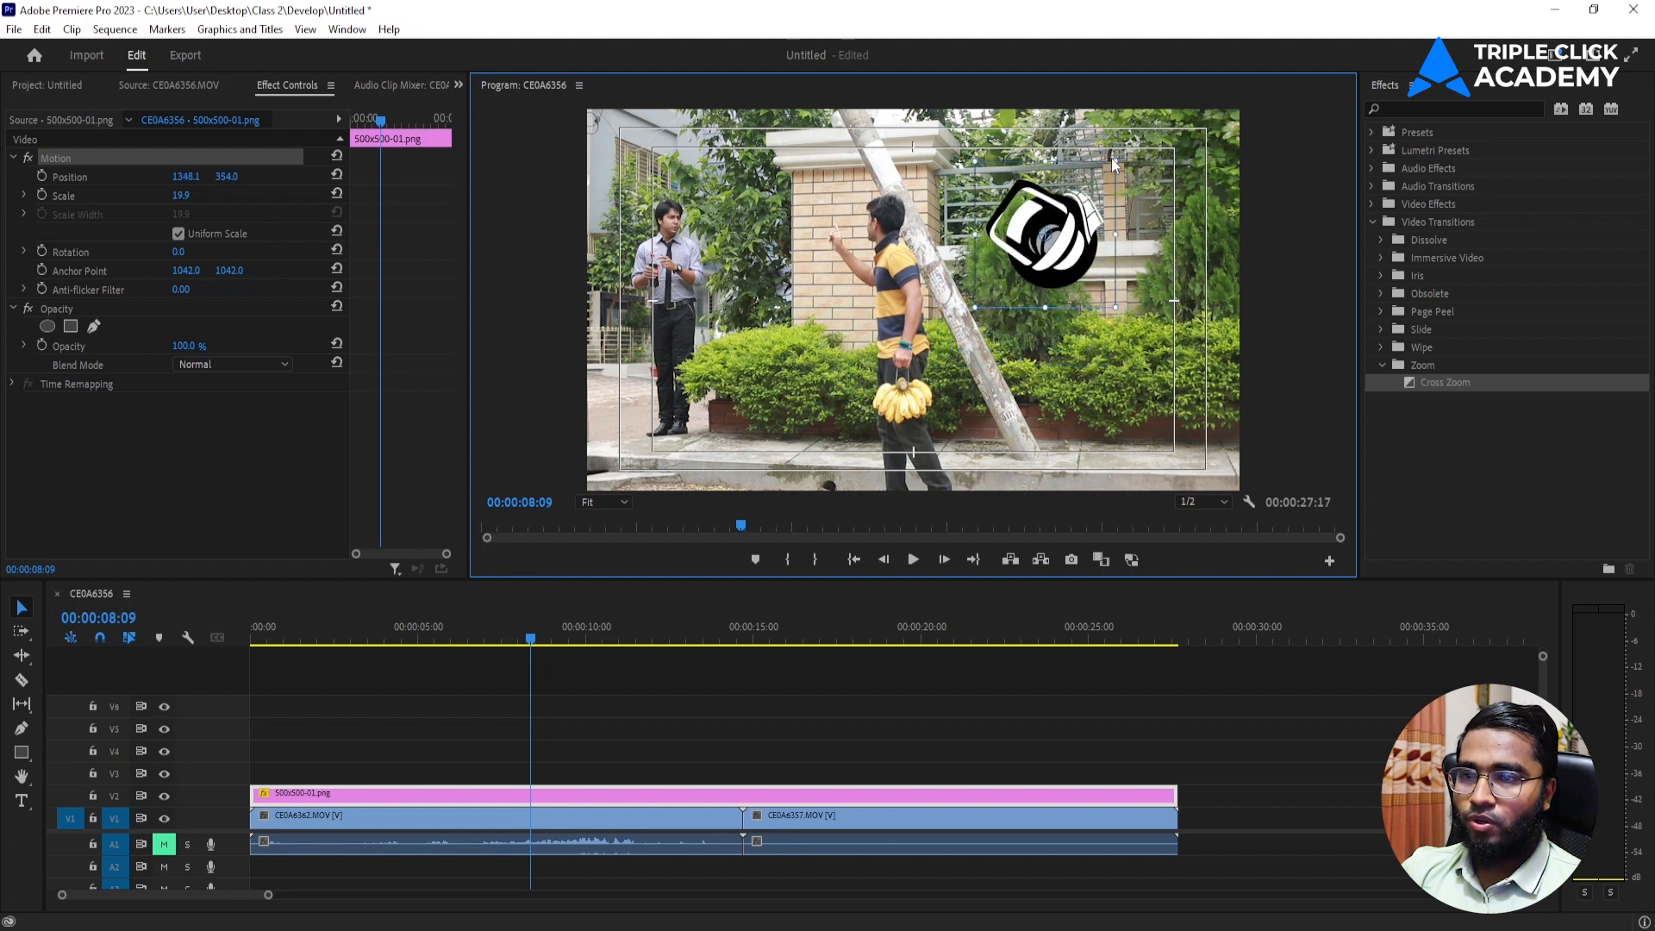
drag(1114, 158, 1197, 150)
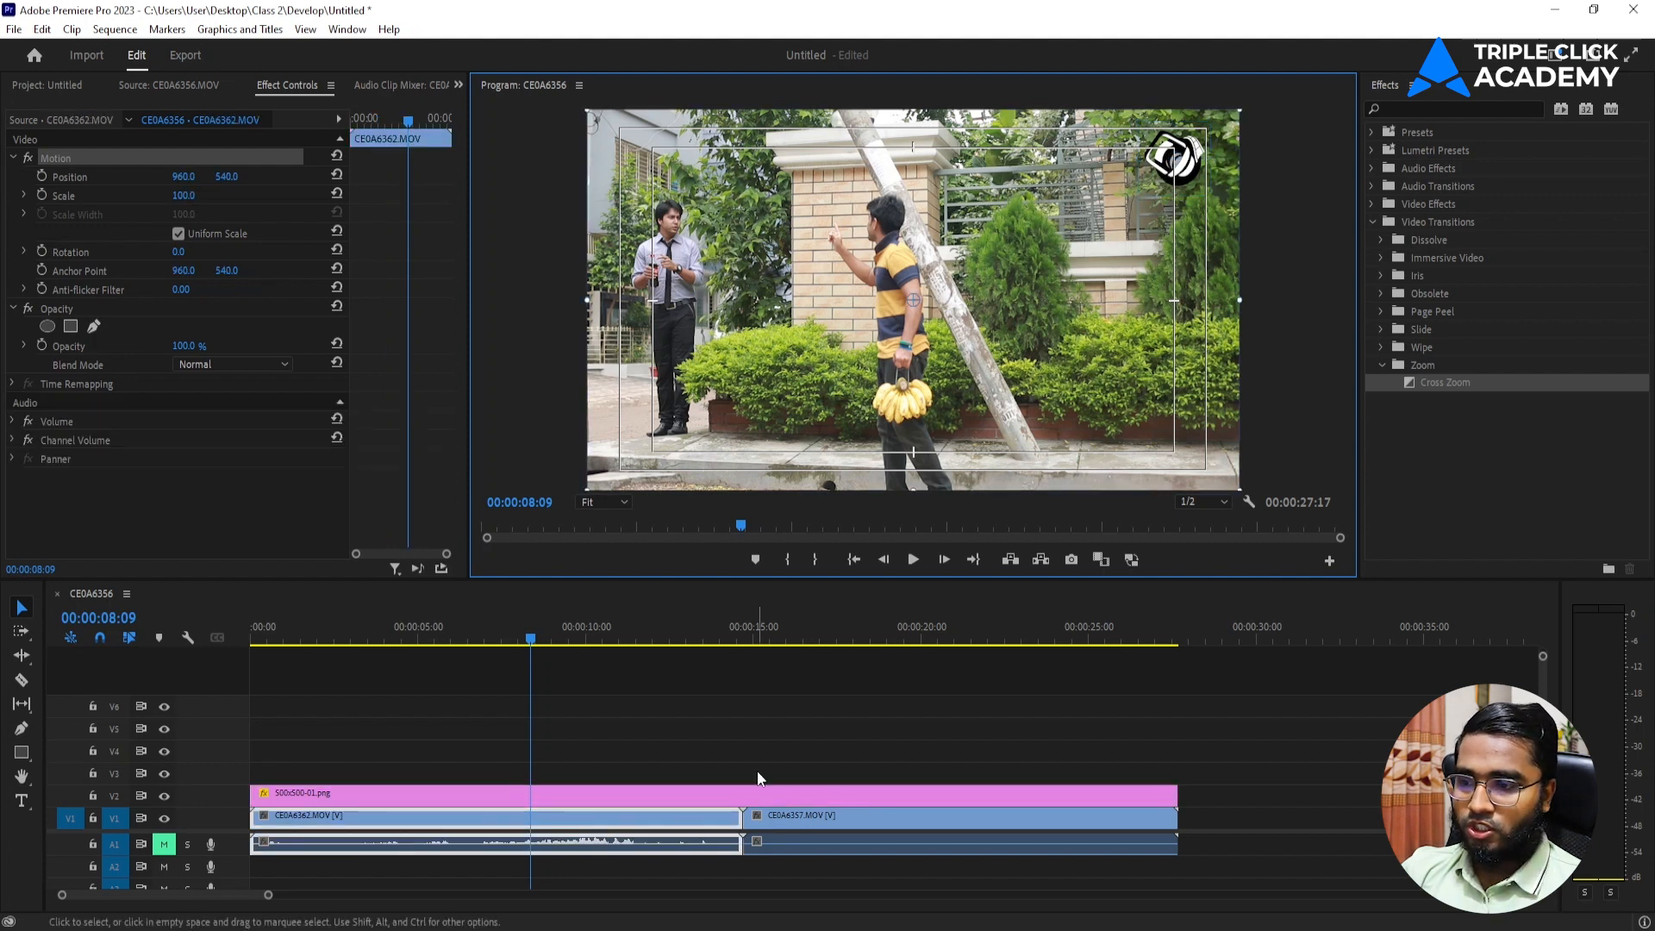
click(731, 807)
click(731, 797)
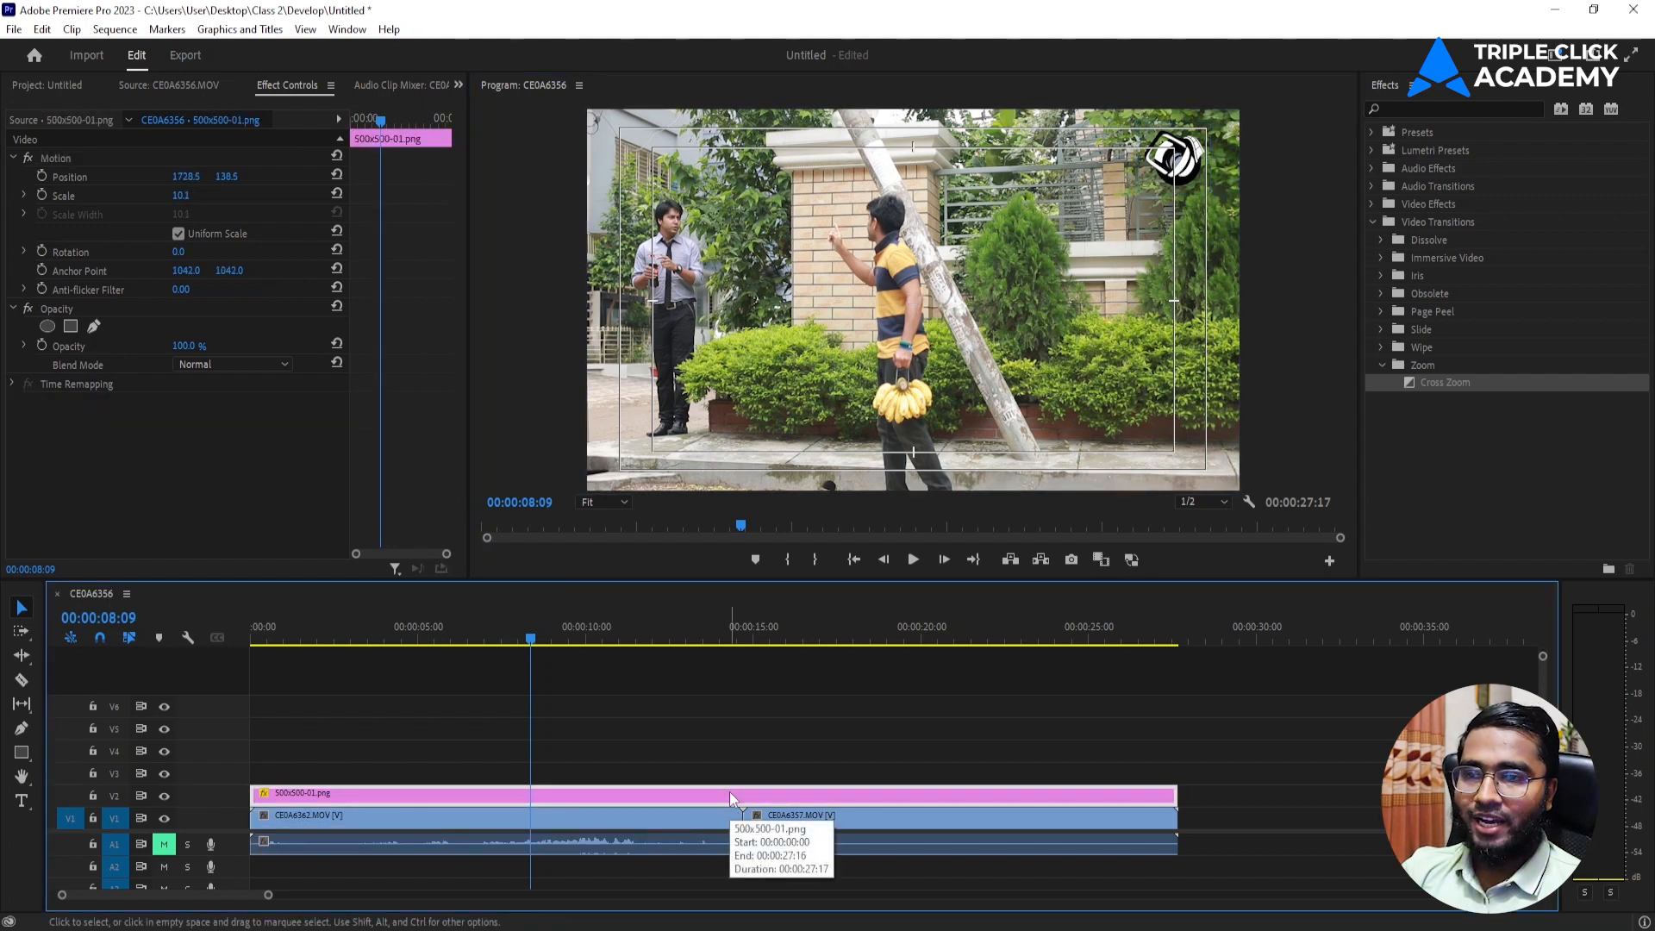
Play the sequence briefly from its start to check the logo overlay.
key(Home)
key(space)
Turn off Safe Margins in the program monitor and preview the sequence with the logo up to 00:00:04:21.
key(space)
click(1249, 504)
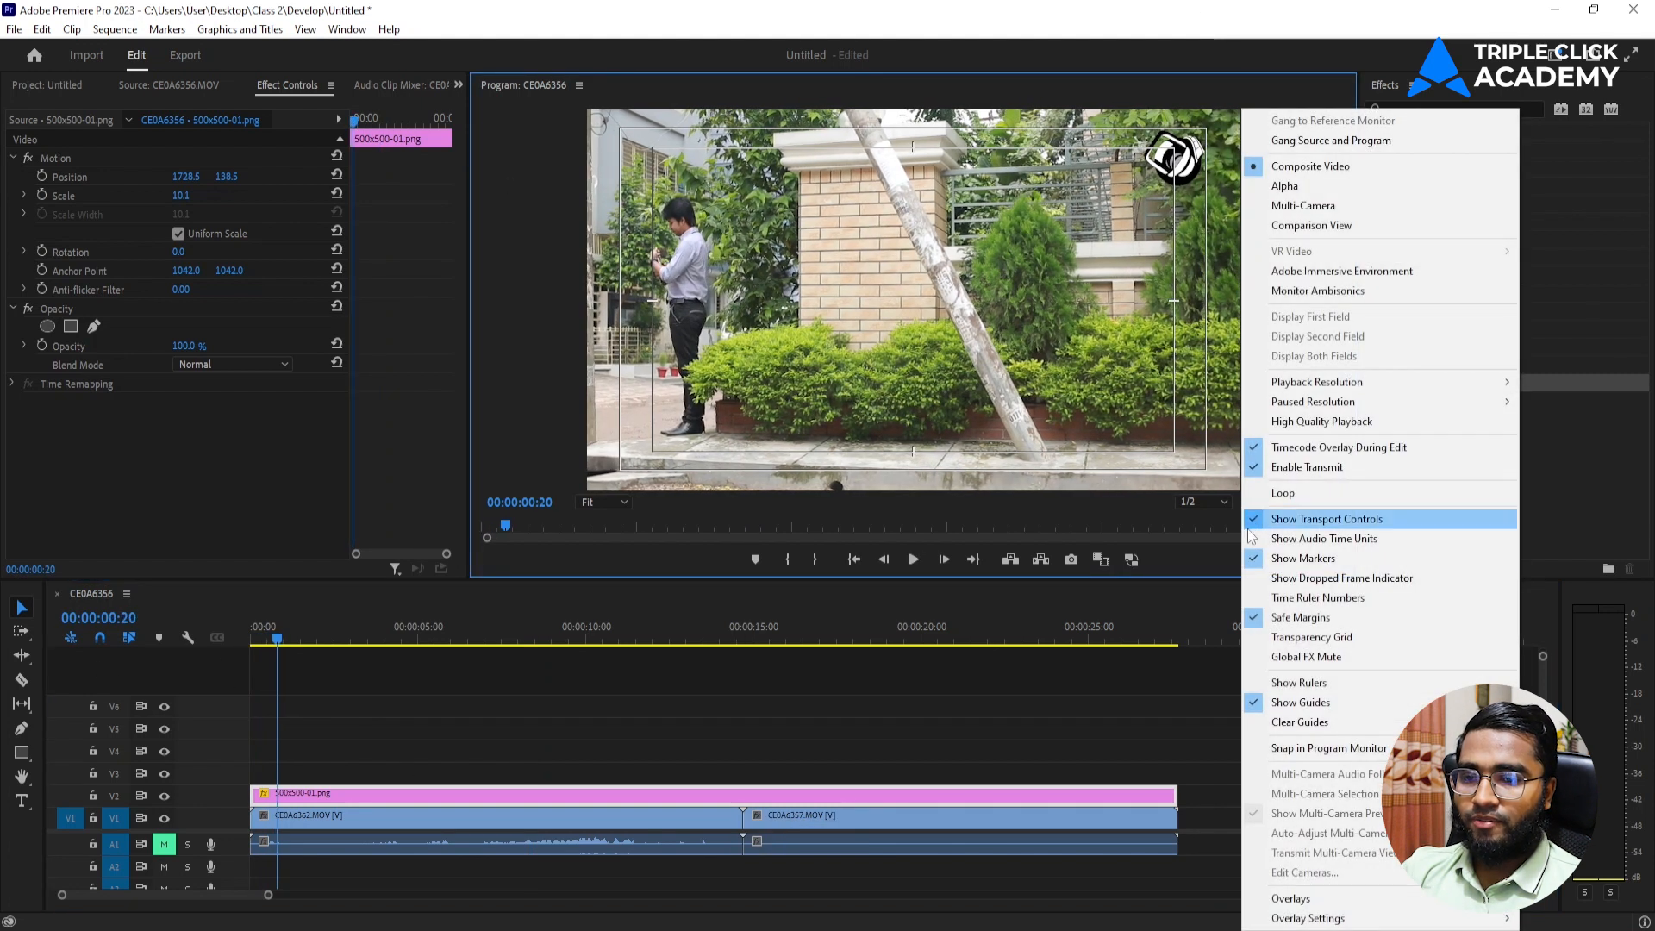
click(1272, 617)
key(space)
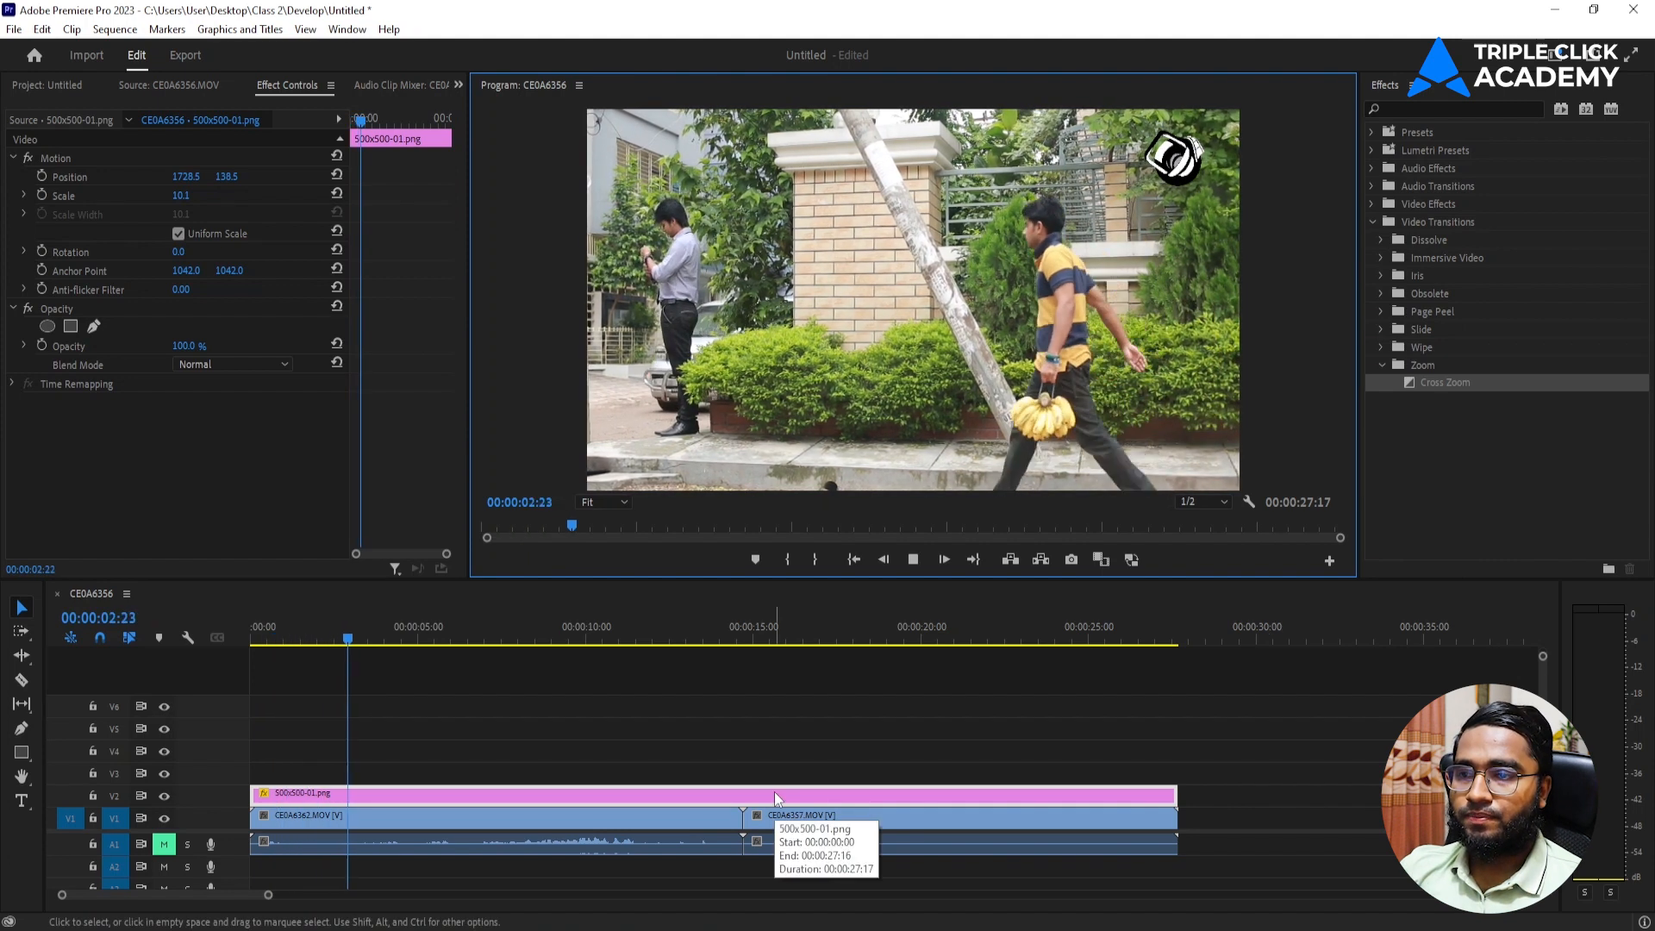
key(space)
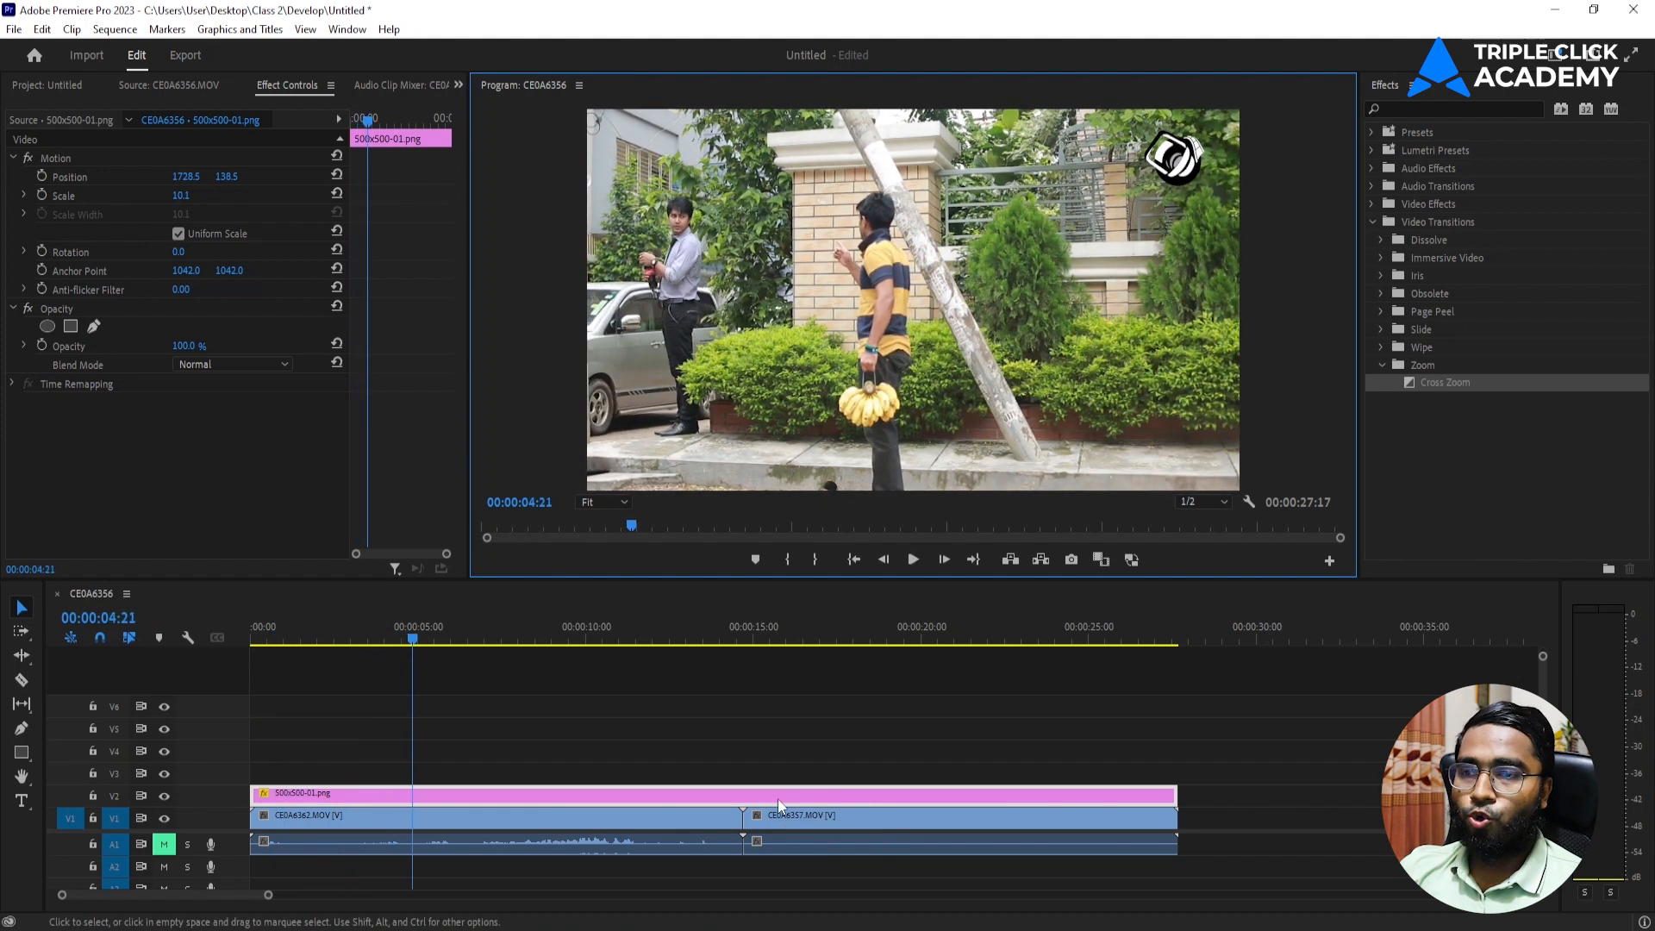